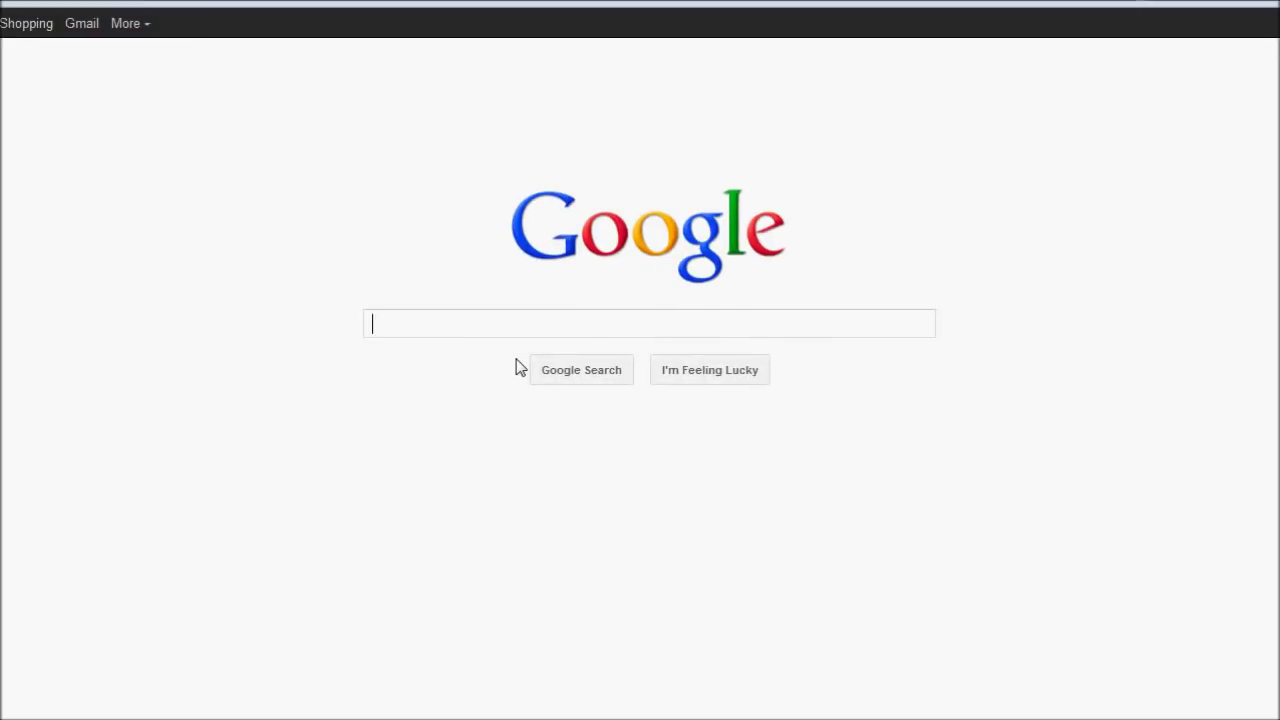
Search Google for Winamp and open the official winamp.com result.
{"action": "left_click", "coordinate": [460, 325]}
{"action": "type", "text": "minecraft"}
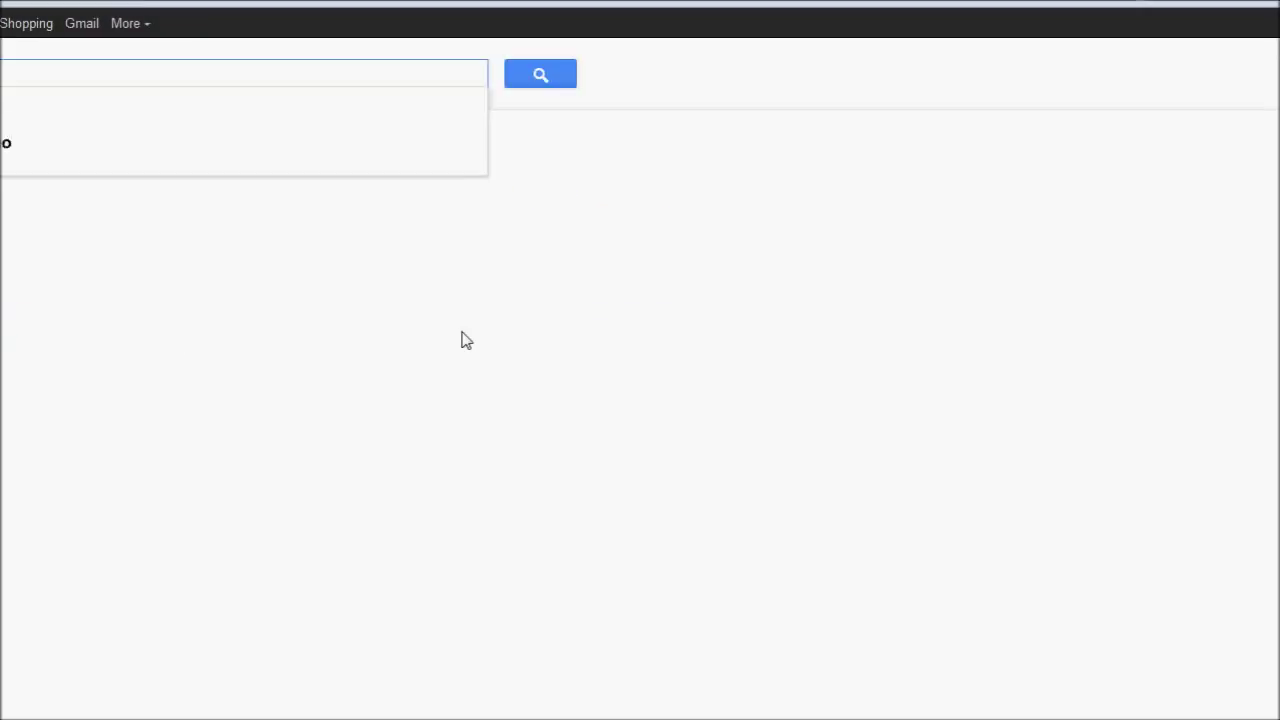
{"action": "key", "text": "Return"}
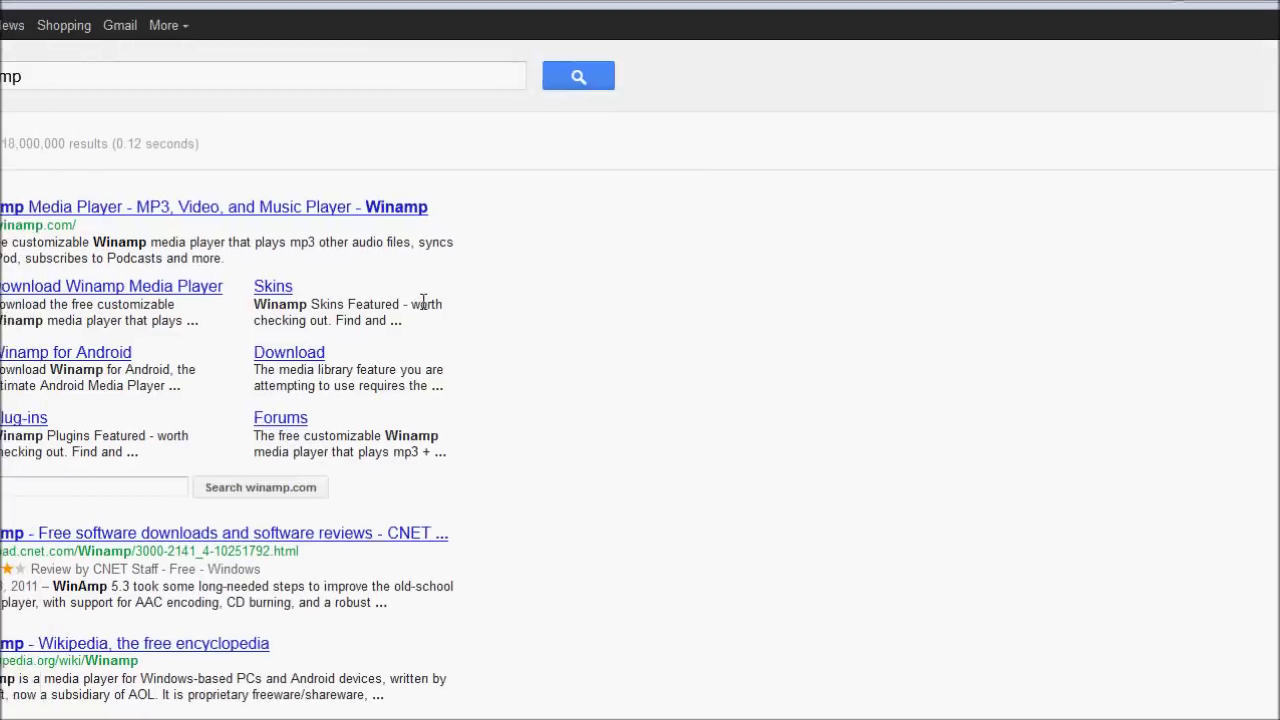
{"action": "left_click", "coordinate": [437, 222]}
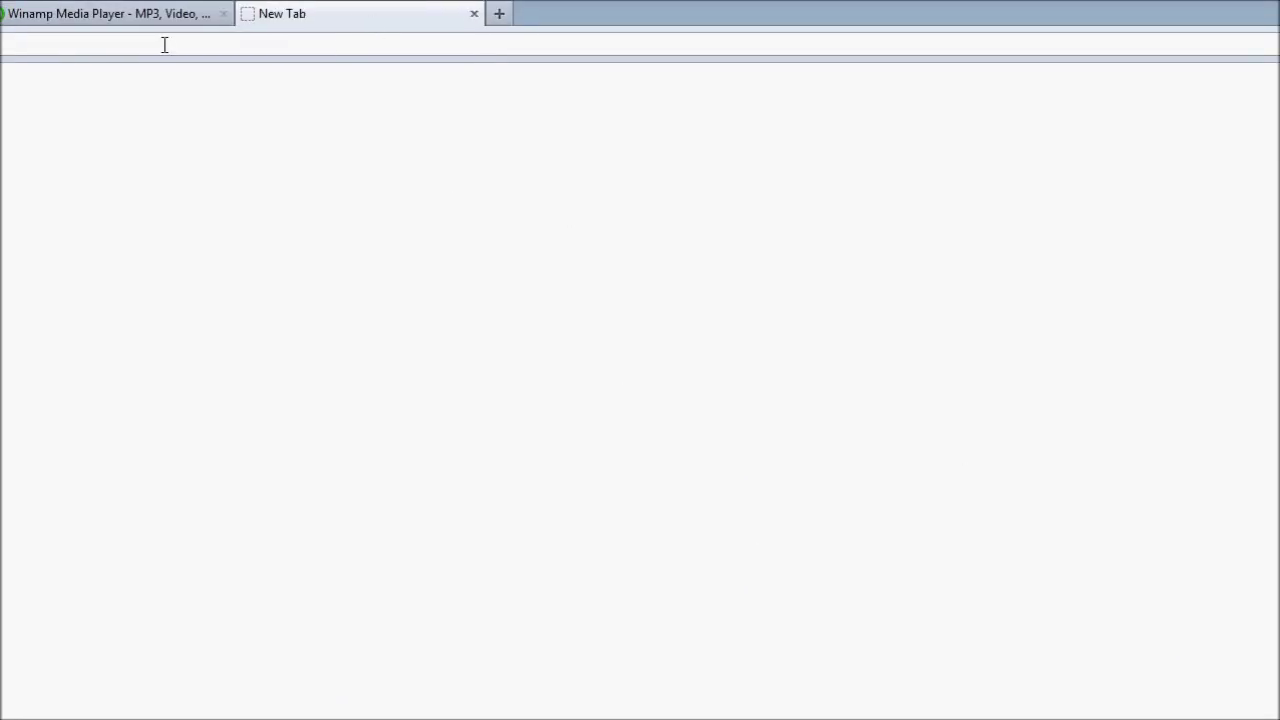
In new tabs, search Google for SHOUTcast and open listen2myradio.com.
{"action": "type", "text": "google.com"}
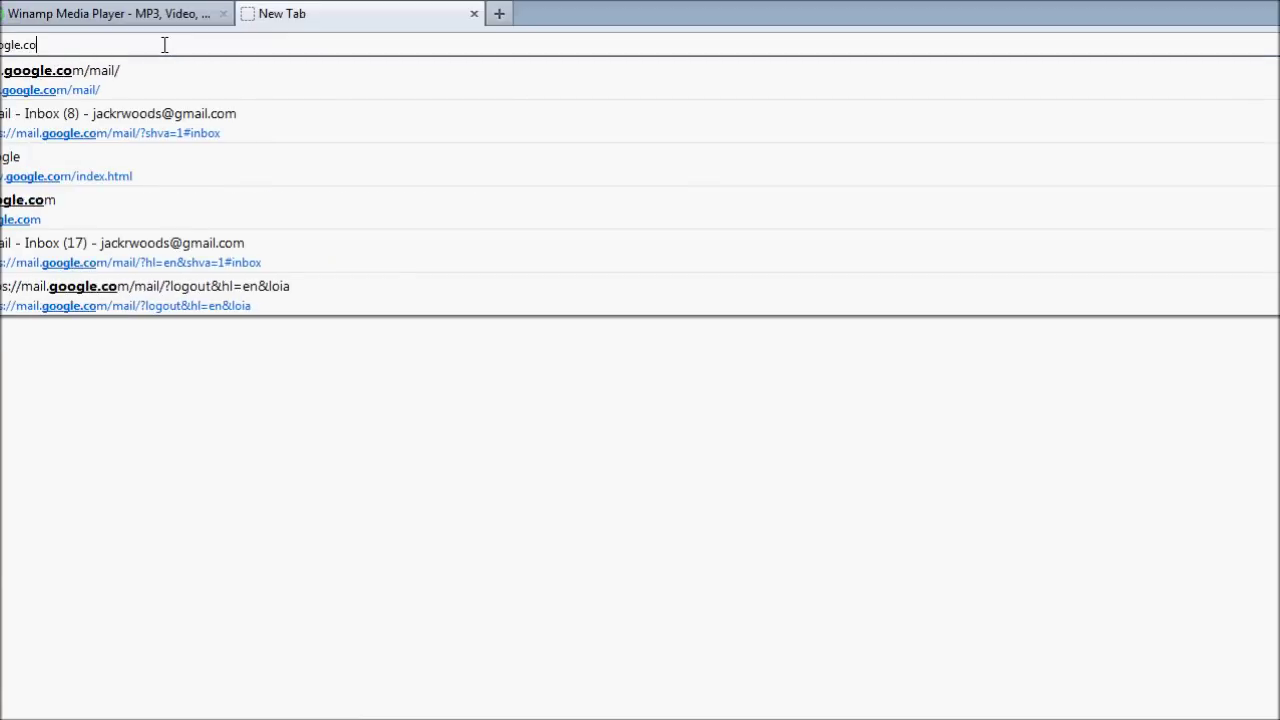
{"action": "key", "text": "Return"}
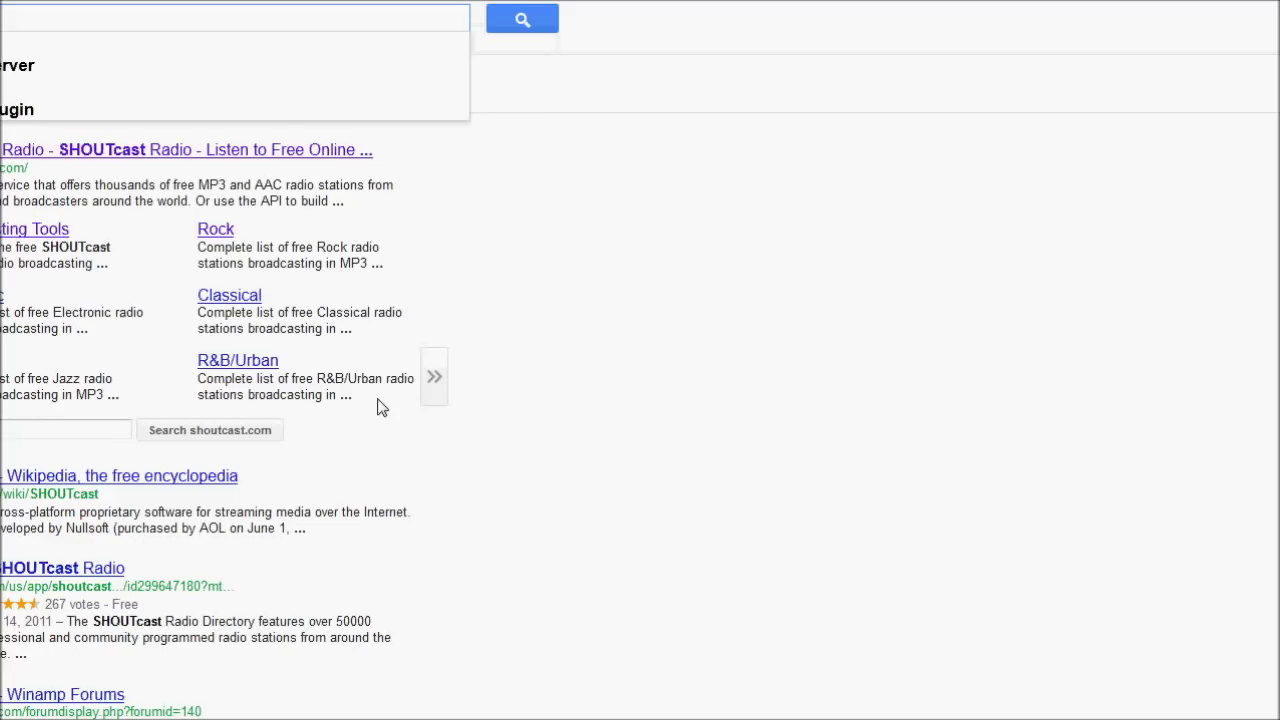
{"action": "key", "text": "Return"}
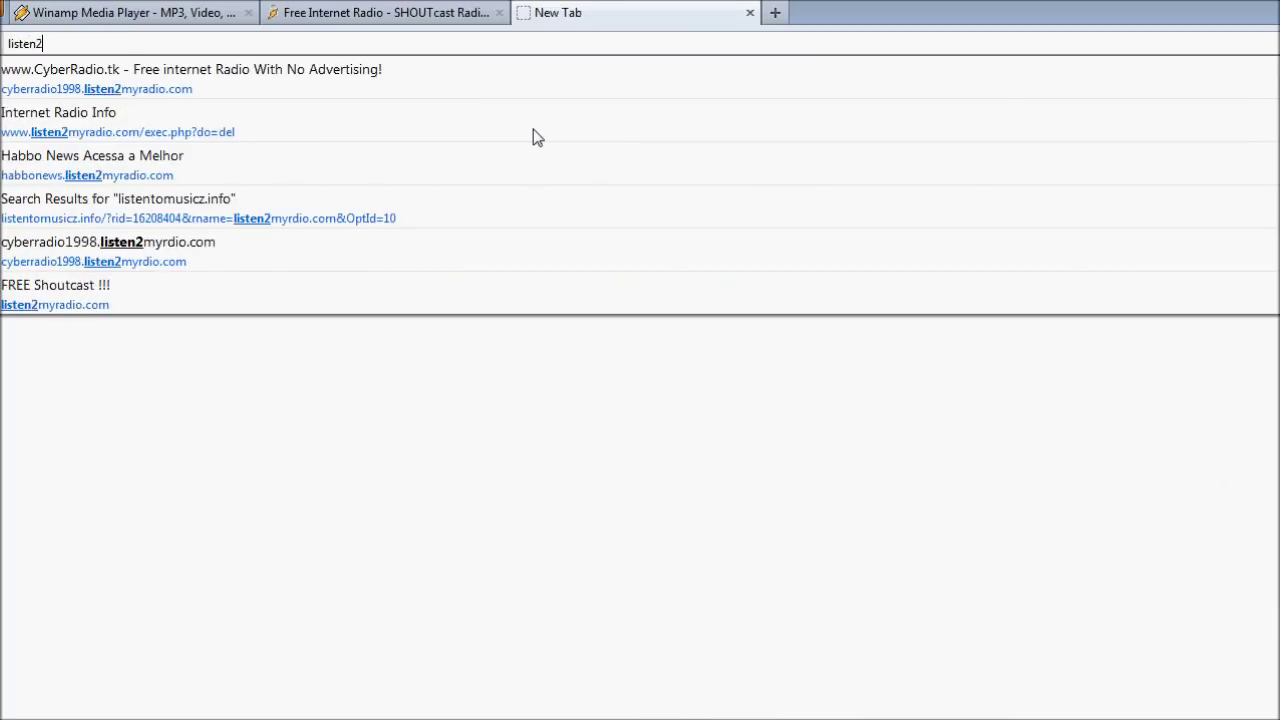
{"action": "key", "text": "BackSpace"}
{"action": "type", "text": "adio.co"}
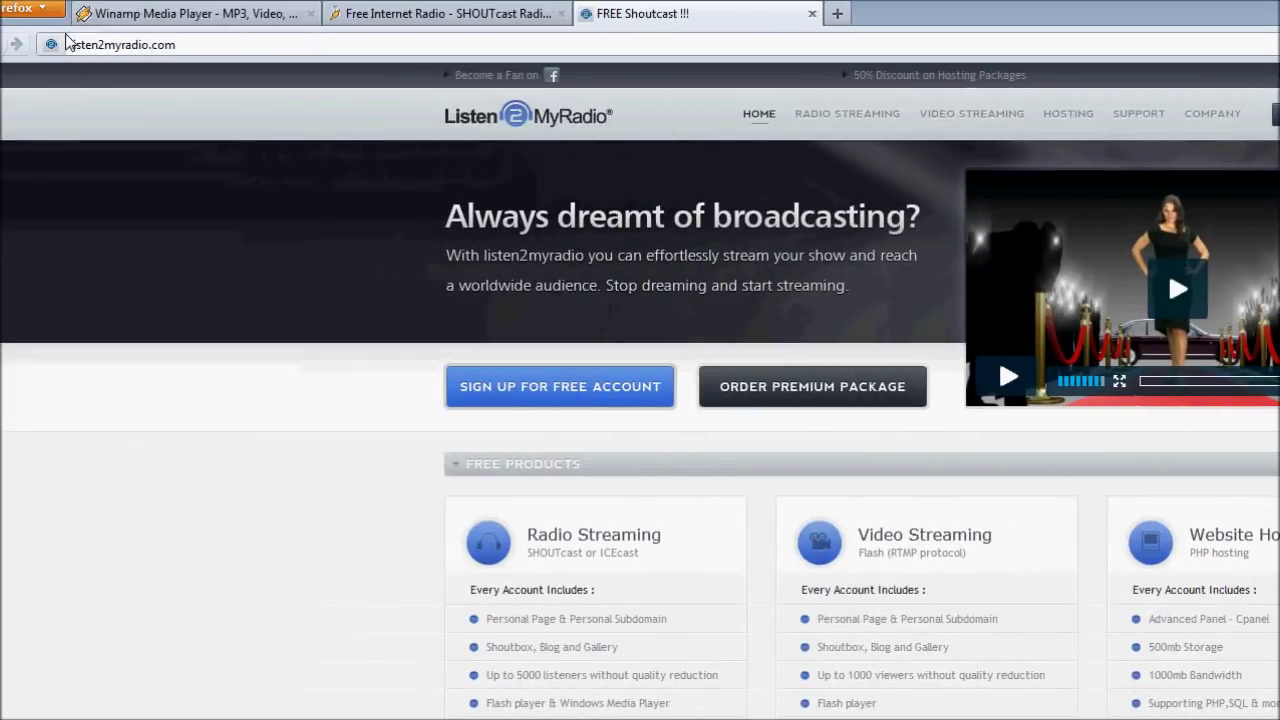
Save the free Winamp Standard installer and clear old finished downloads from the list.
{"action": "left_click", "coordinate": [106, 16]}
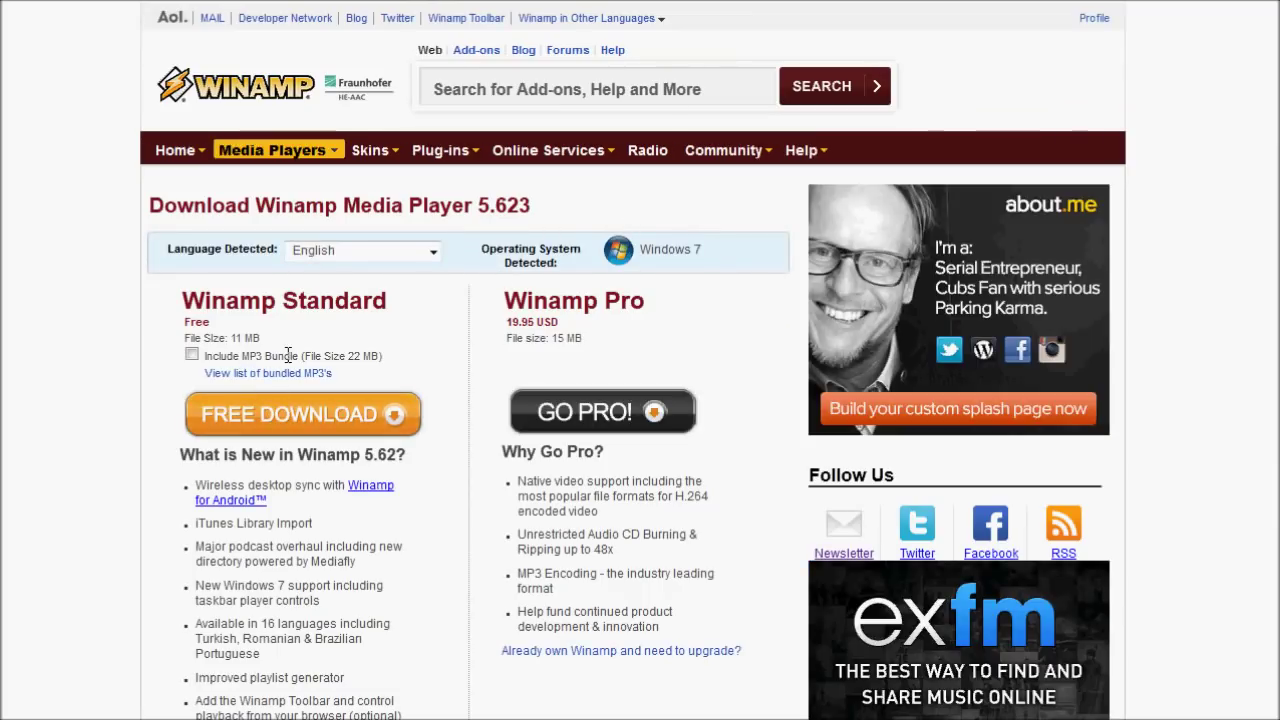
{"action": "left_click", "coordinate": [383, 427]}
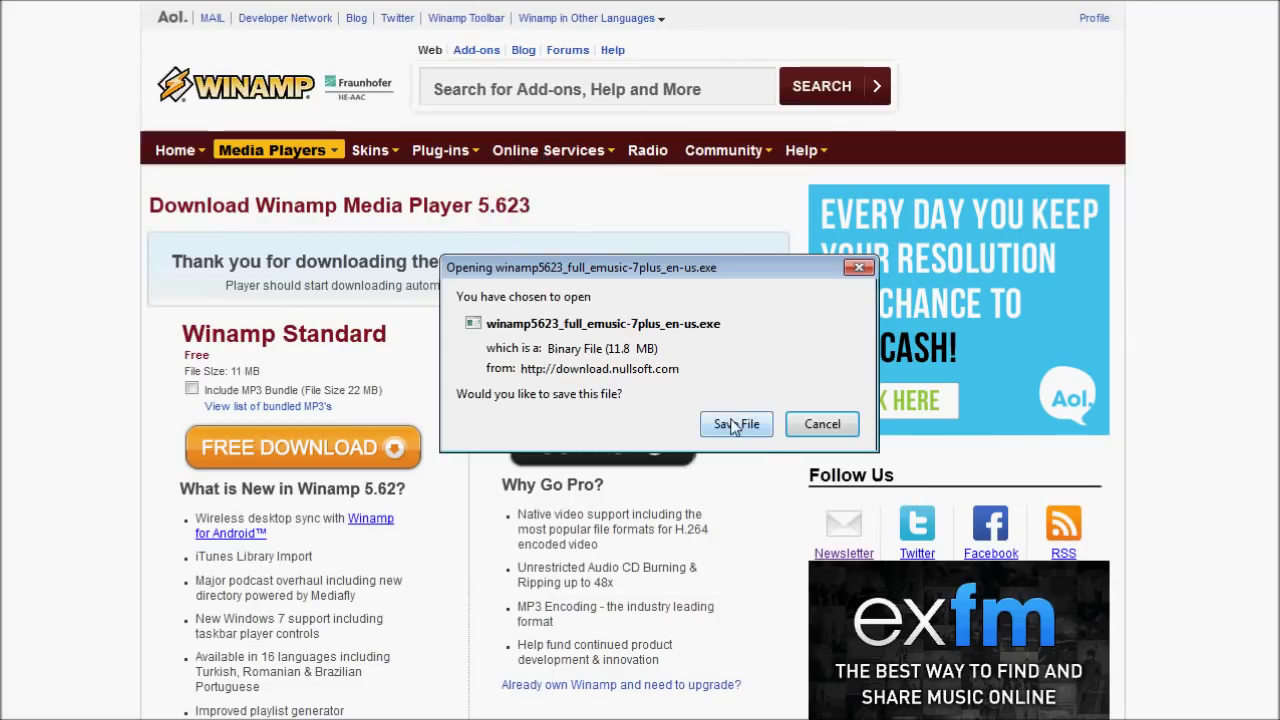
{"action": "left_click", "coordinate": [735, 424]}
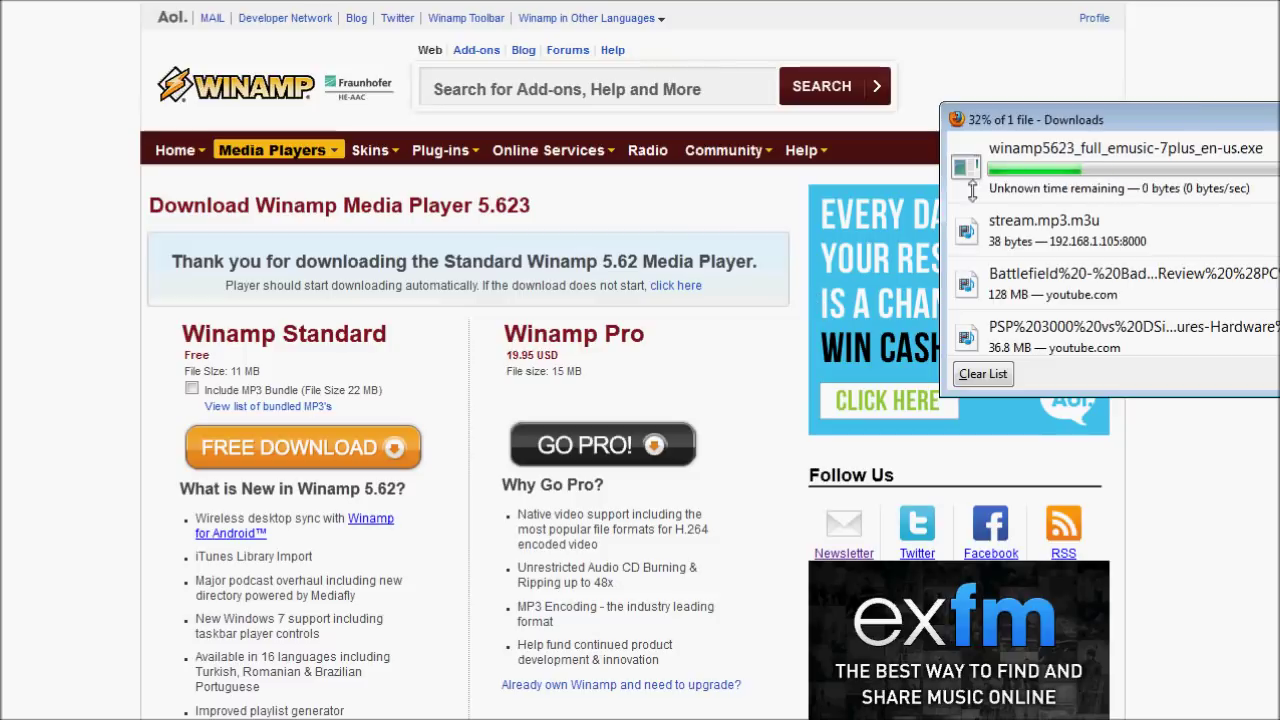
{"action": "left_click", "coordinate": [981, 376]}
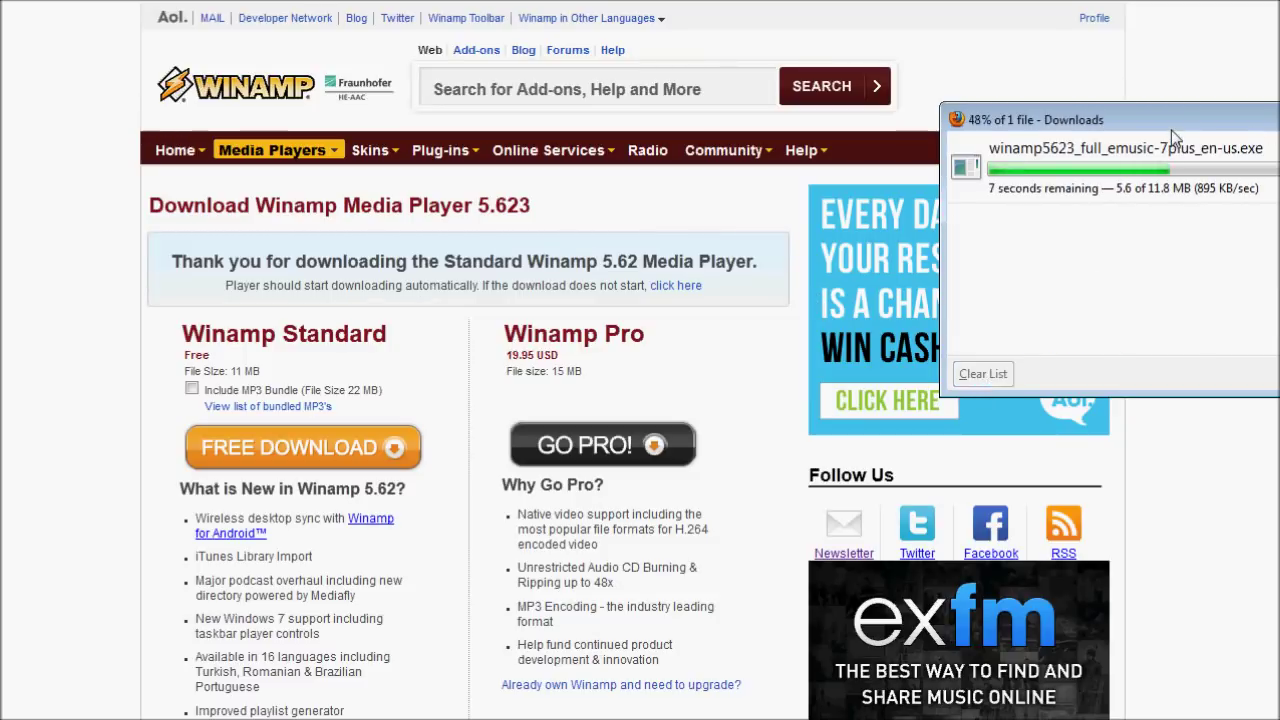
{"action": "left_click", "coordinate": [623, 177]}
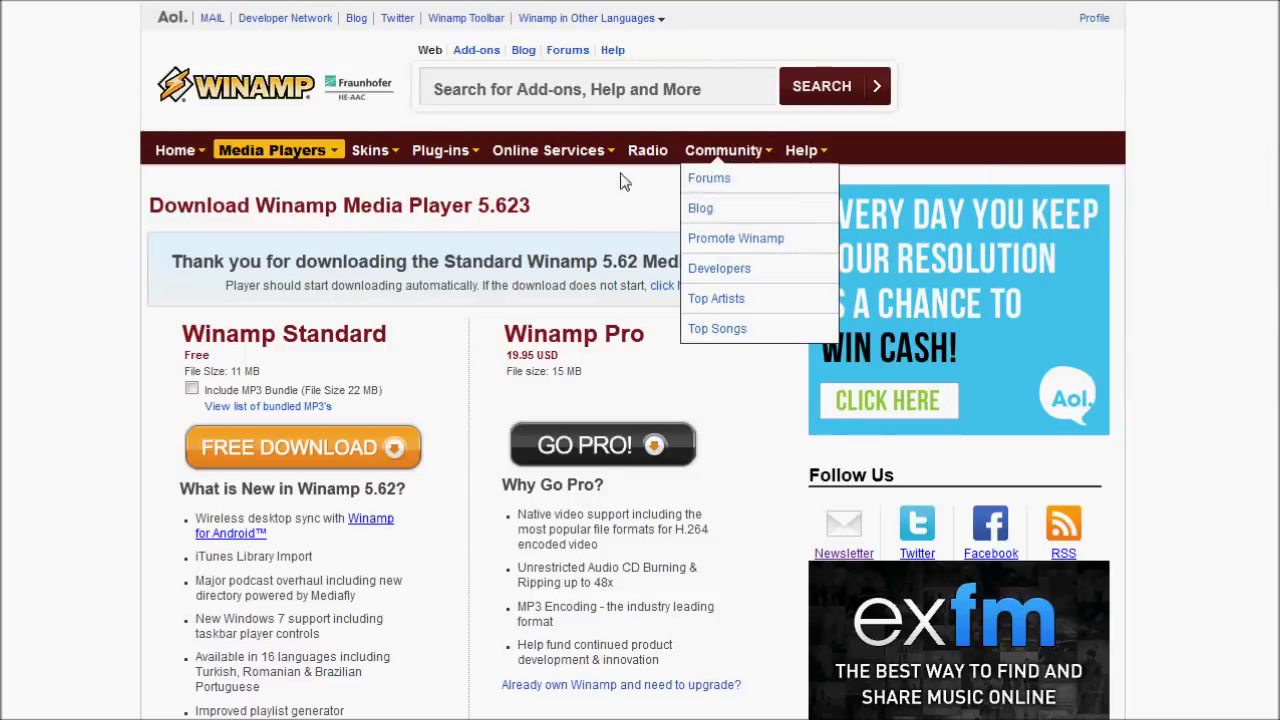
From SHOUTcast's Broadcast Now! page, save the Windows SHOUTcast DSP Plug-In for Winamp installer.
{"action": "left_click", "coordinate": [450, 14]}
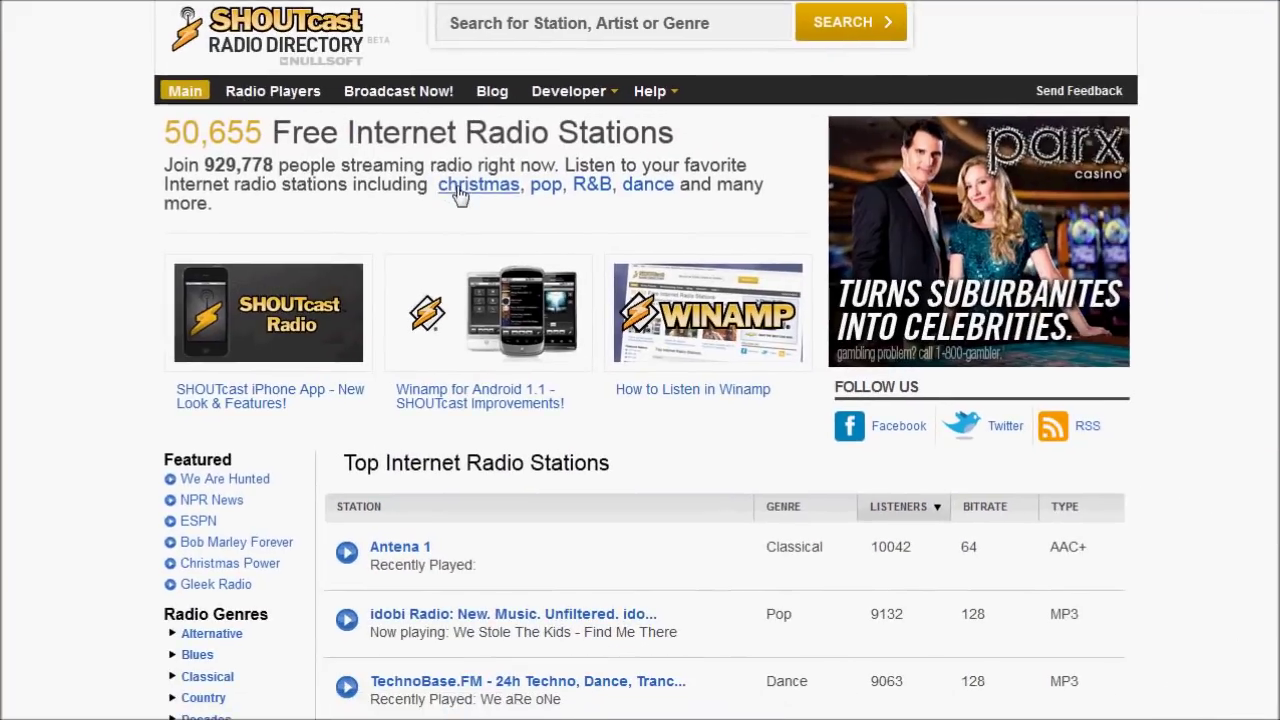
{"action": "left_click", "coordinate": [398, 92]}
{"action": "scroll", "coordinate": [570, 300], "scroll_direction": "down", "scroll_amount": 8}
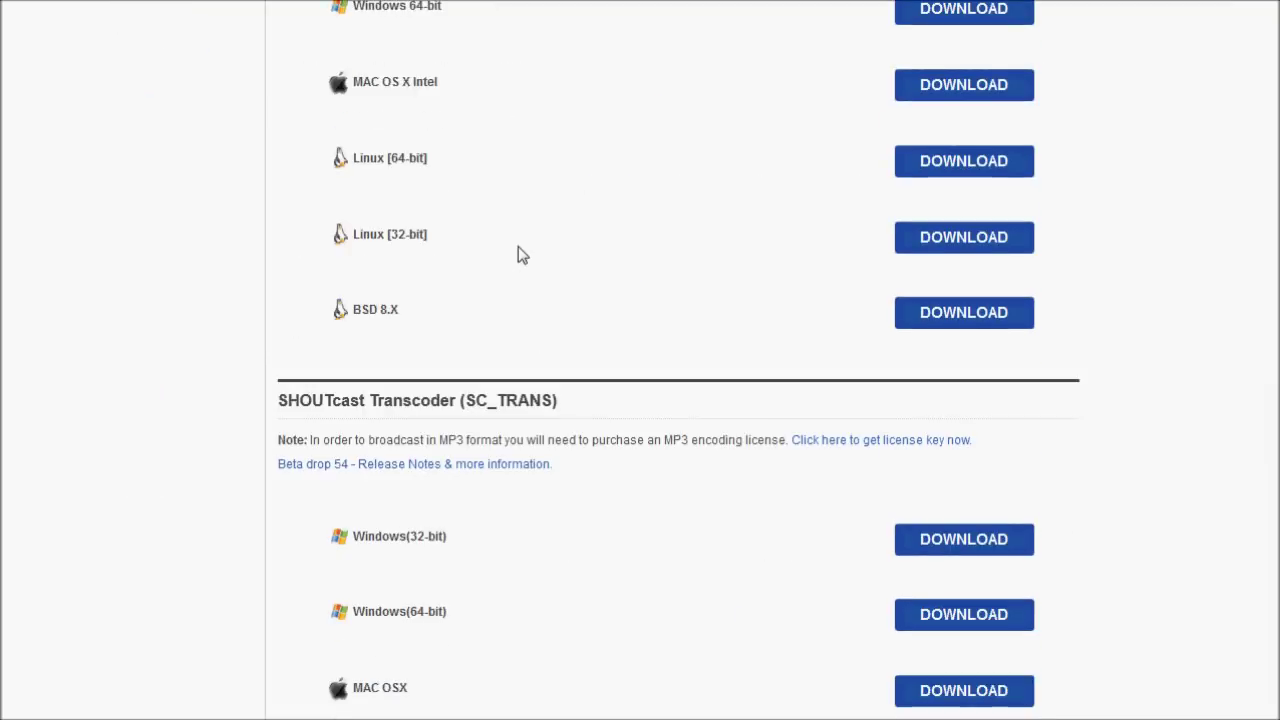
{"action": "scroll", "coordinate": [570, 300], "scroll_direction": "down", "scroll_amount": 5}
{"action": "scroll", "coordinate": [520, 255], "scroll_direction": "down", "scroll_amount": 2}
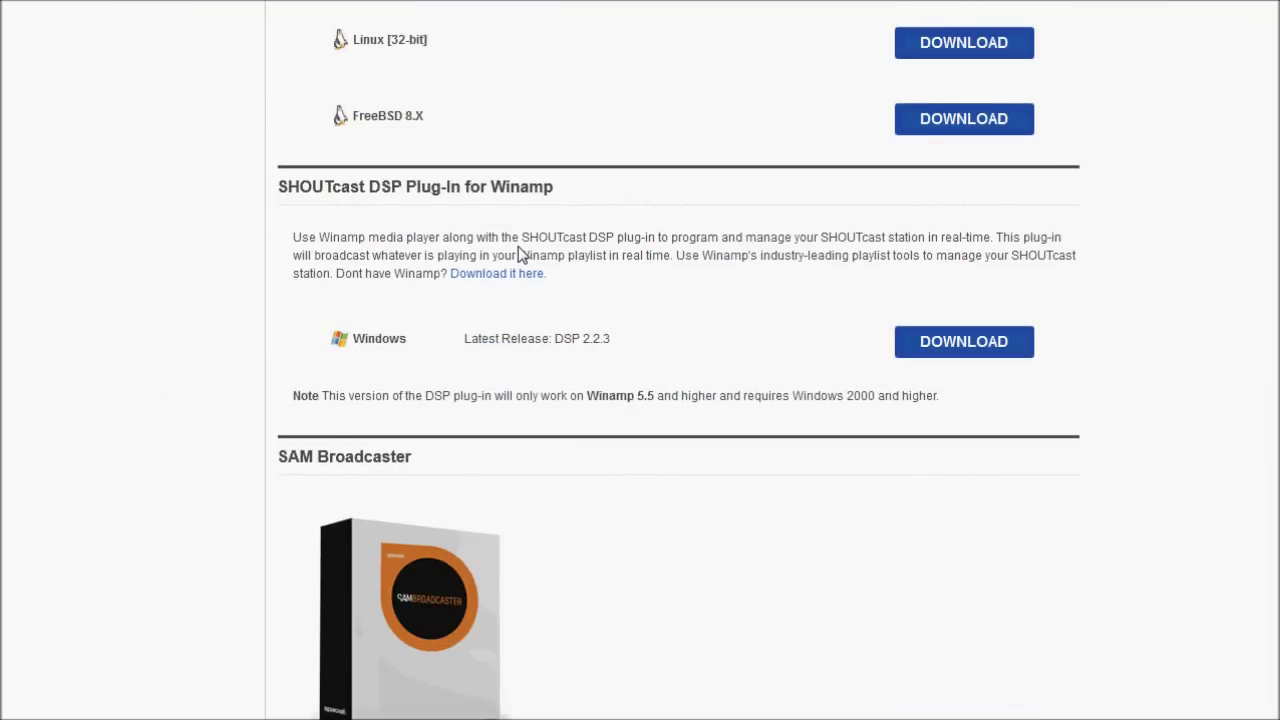
{"action": "left_click_drag", "start_coordinate": [279, 190], "coordinate": [553, 206]}
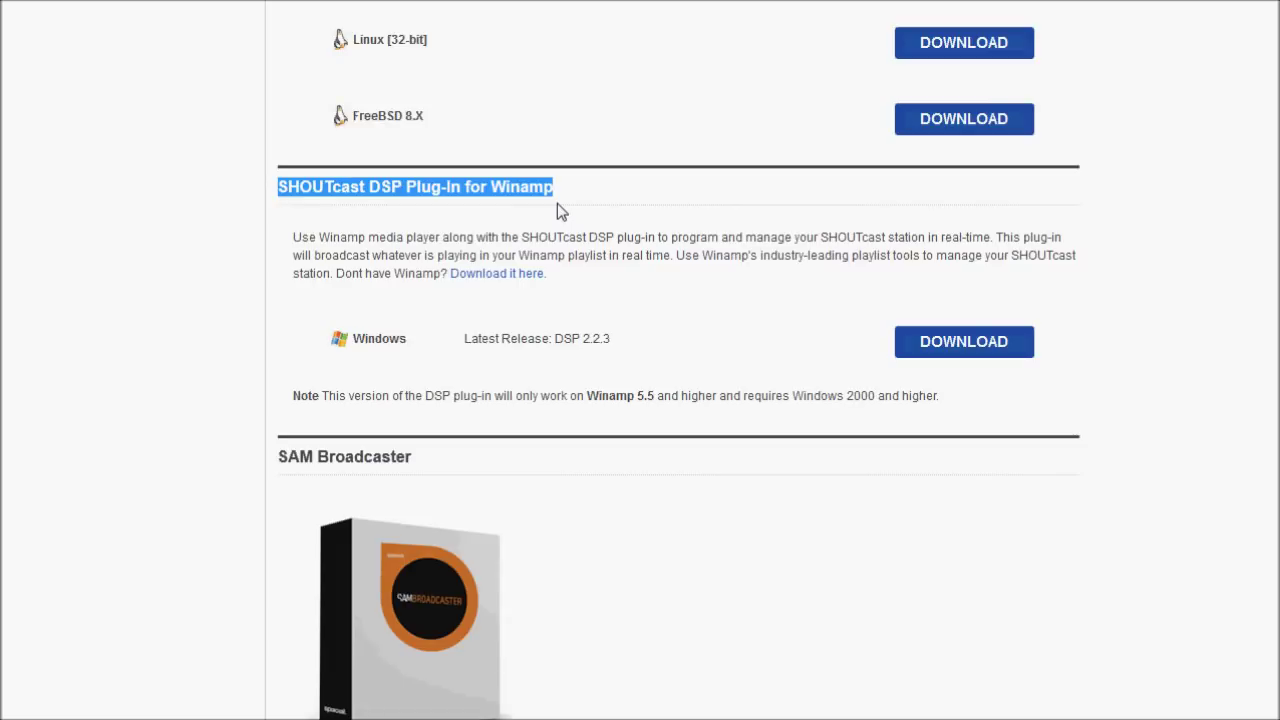
{"action": "left_click", "coordinate": [607, 318]}
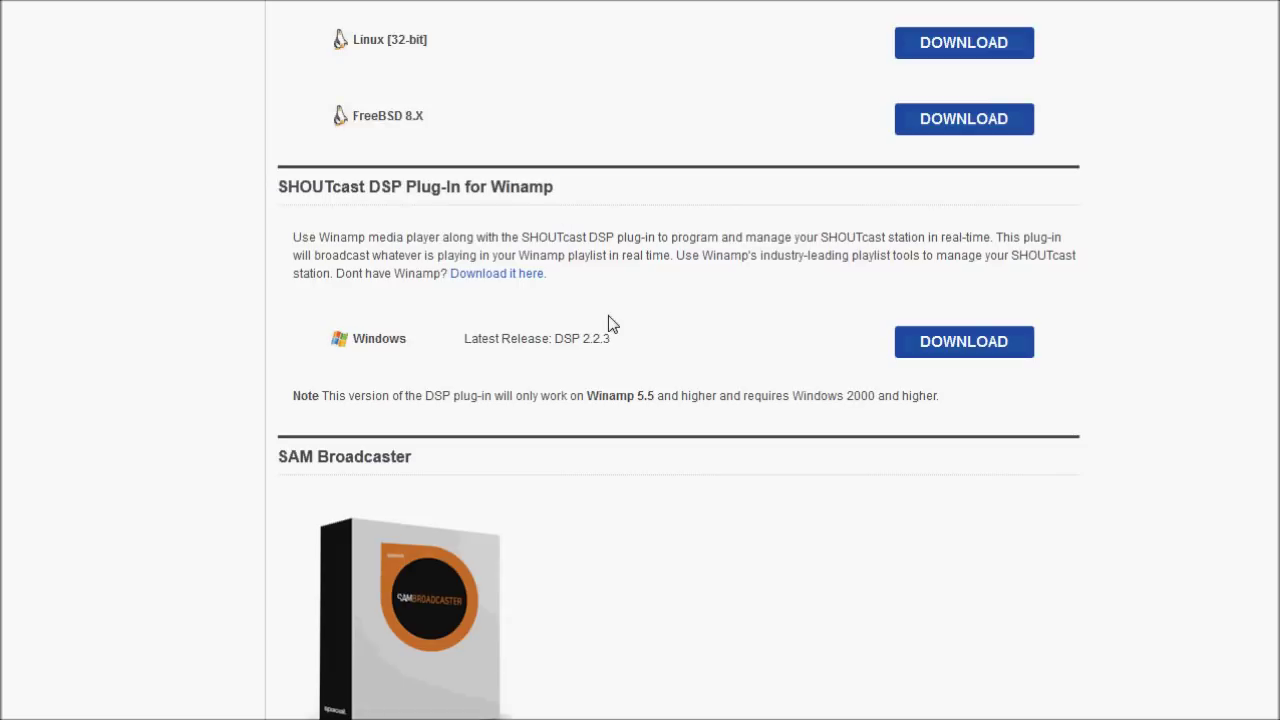
{"action": "left_click", "coordinate": [940, 343]}
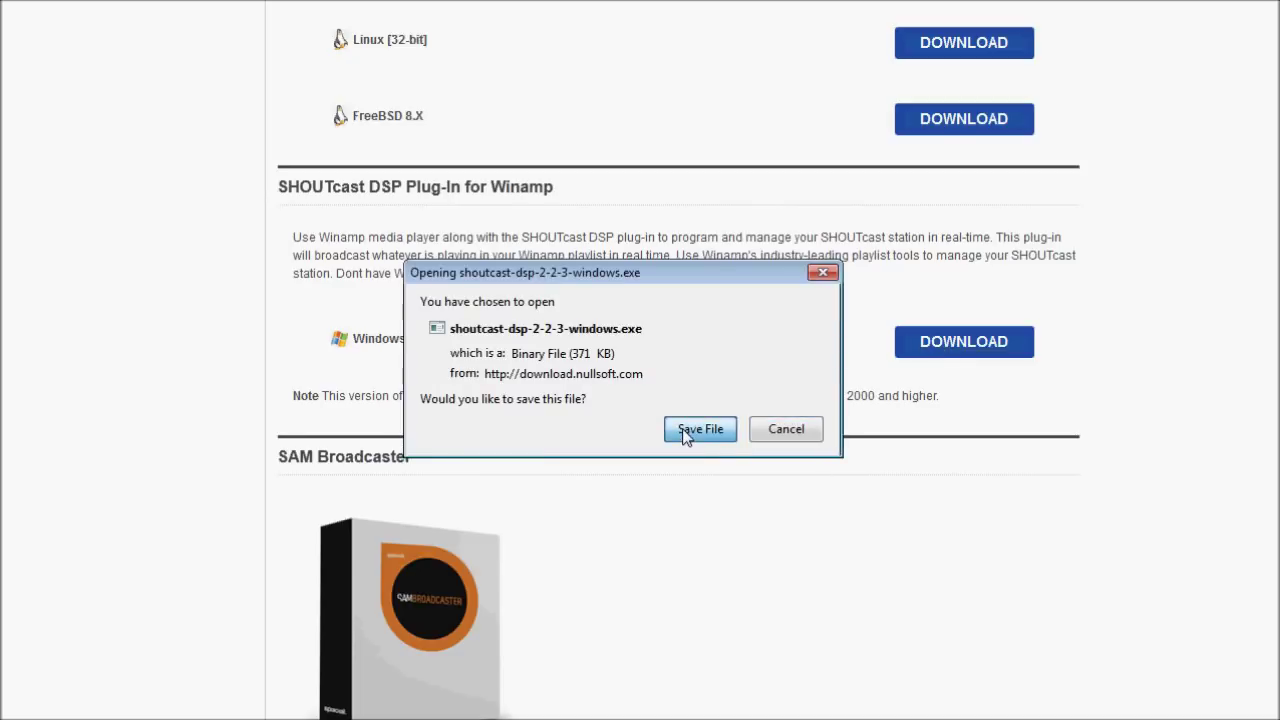
{"action": "left_click", "coordinate": [699, 429]}
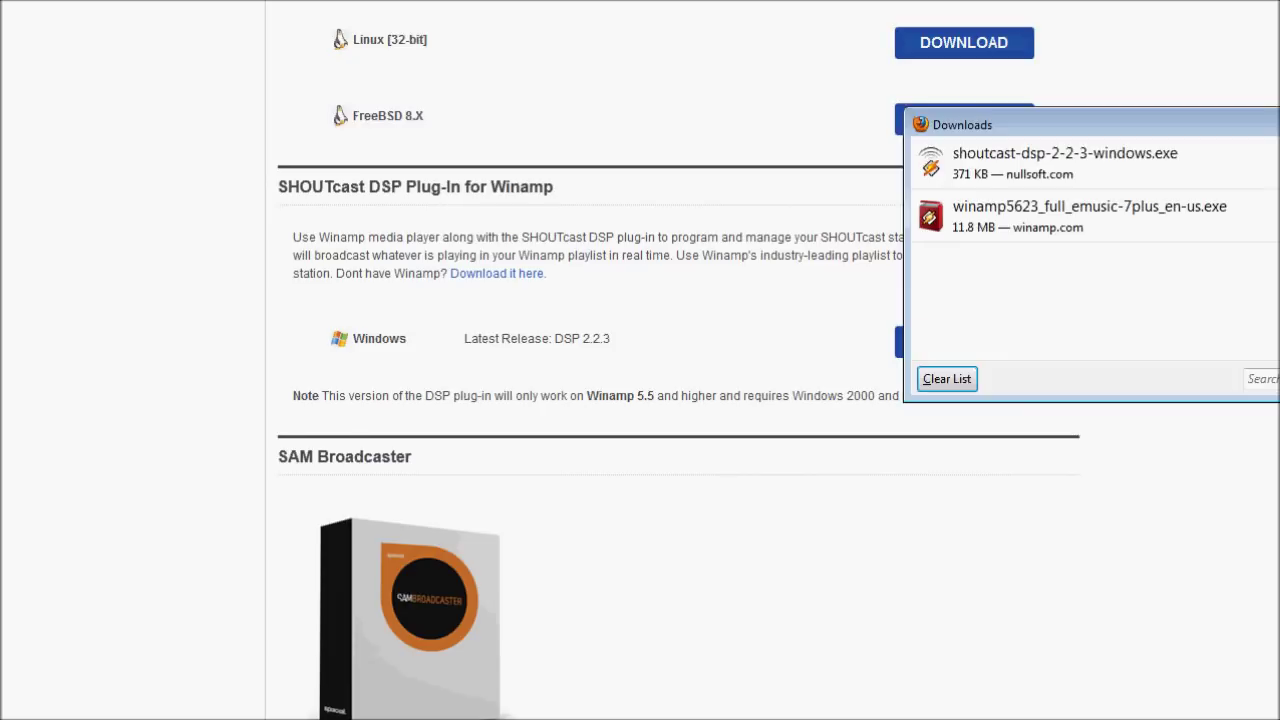
Move the Firefox Downloads window toward the top-left so the Winamp installer is reachable.
{"action": "left_click_drag", "start_coordinate": [970, 125], "coordinate": [558, 127]}
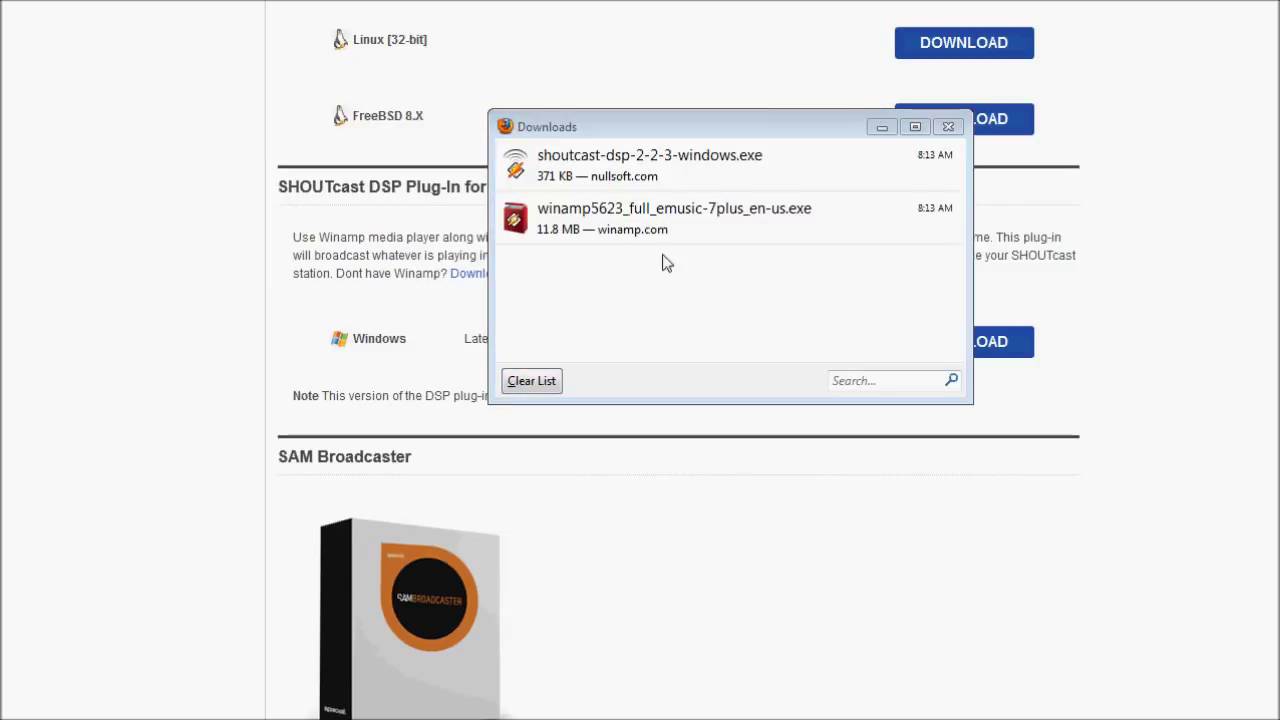
{"action": "left_click", "coordinate": [655, 140]}
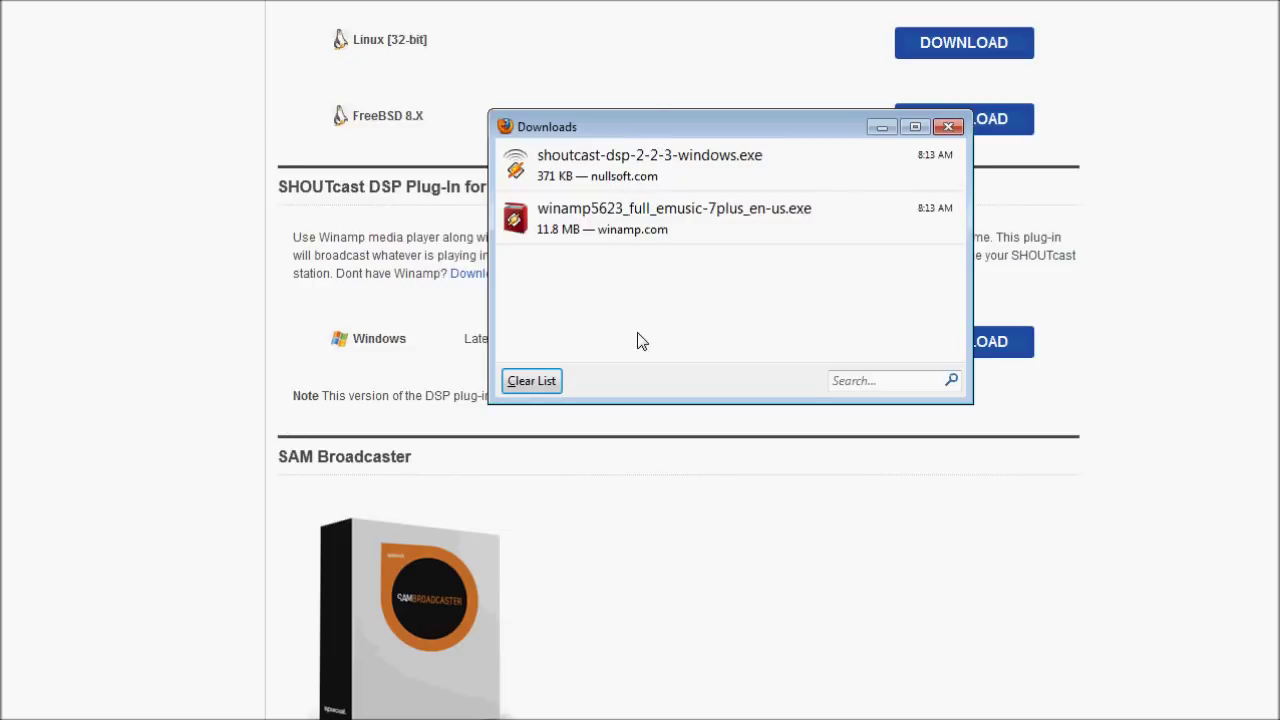
{"action": "left_click_drag", "start_coordinate": [661, 131], "coordinate": [284, 127]}
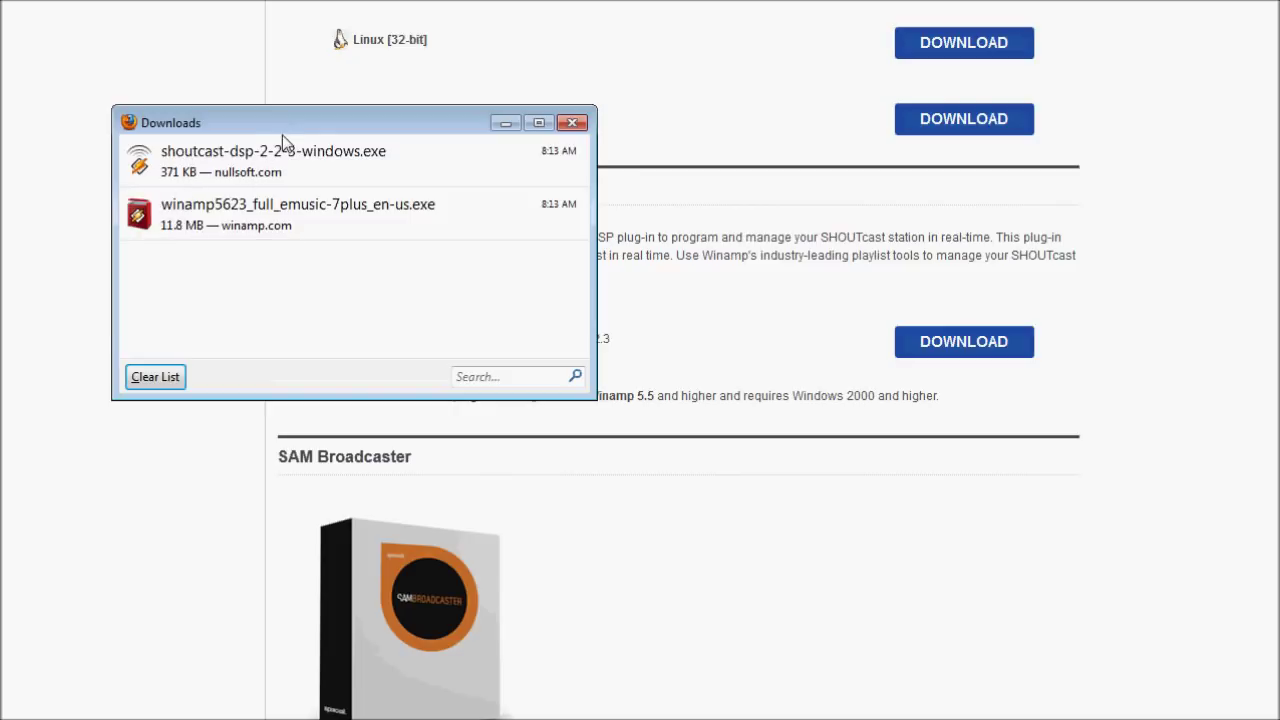
{"action": "left_click_drag", "start_coordinate": [255, 134], "coordinate": [172, 77]}
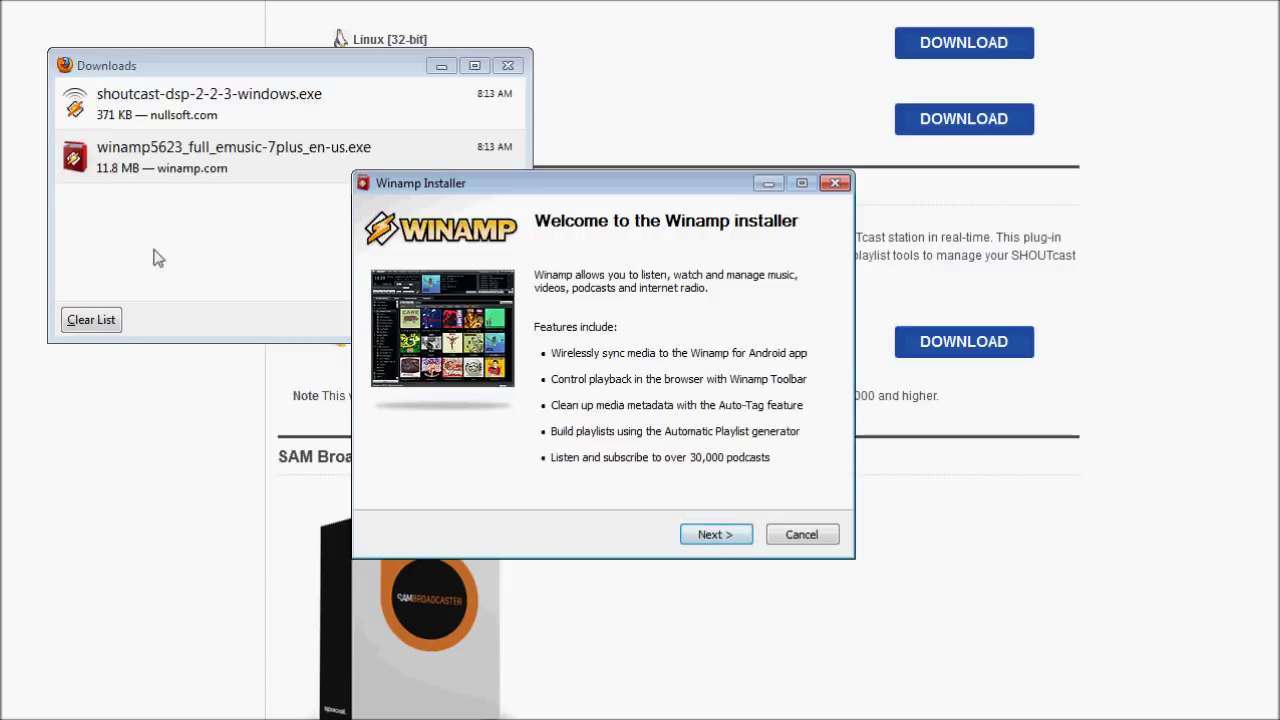
Minimize the Downloads list and accept the Winamp license agreement.
{"action": "left_click", "coordinate": [443, 65]}
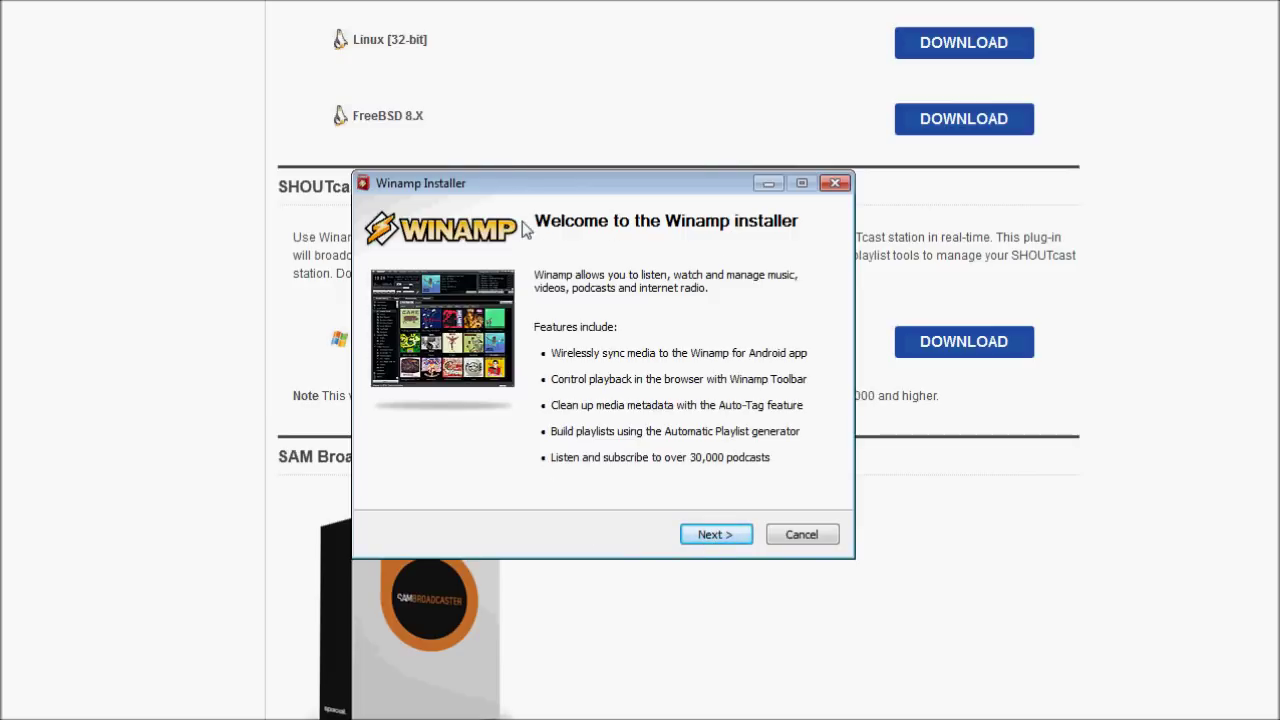
{"action": "left_click", "coordinate": [748, 536]}
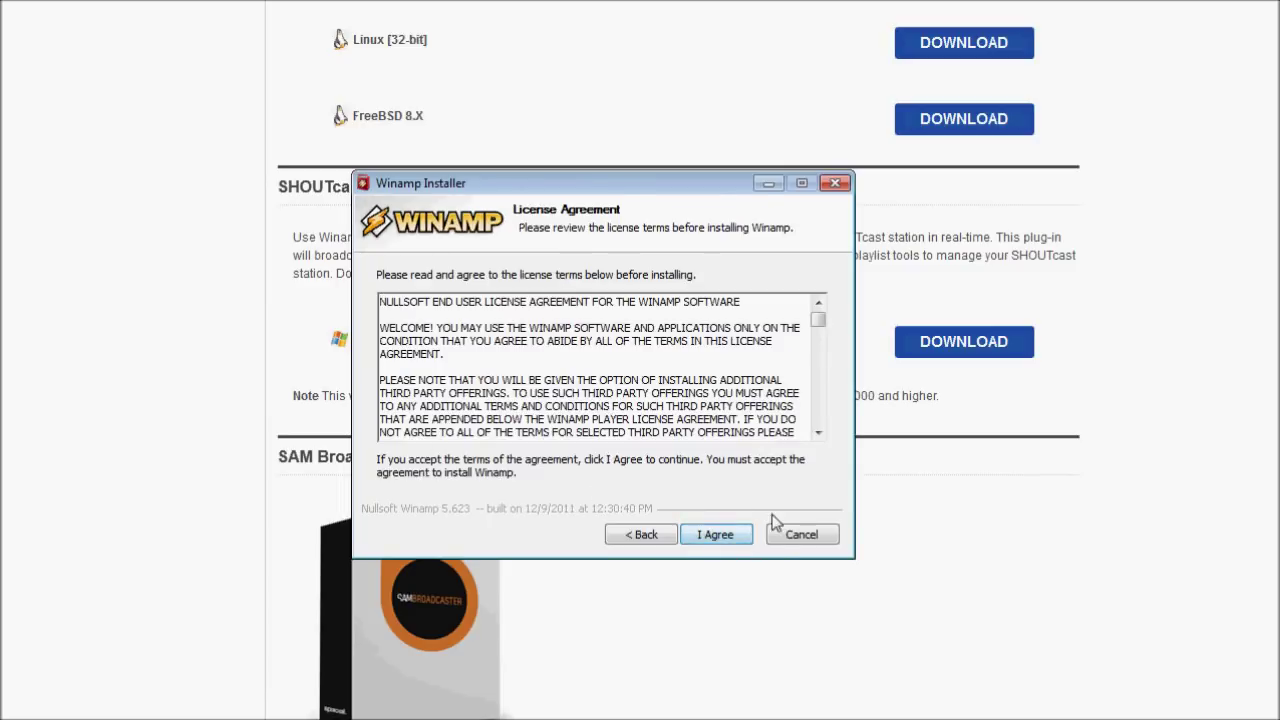
{"action": "left_click", "coordinate": [722, 532]}
{"action": "key", "text": "Return"}
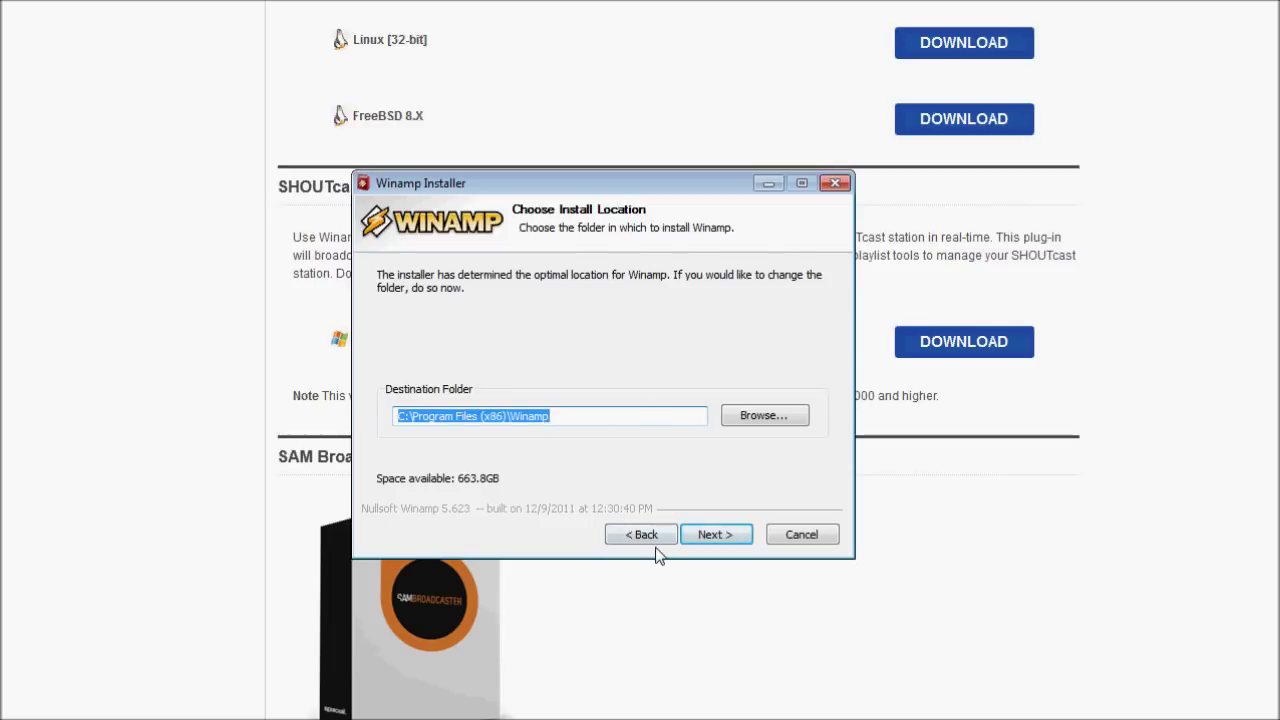
{"action": "left_click", "coordinate": [656, 535]}
{"action": "left_click", "coordinate": [758, 540]}
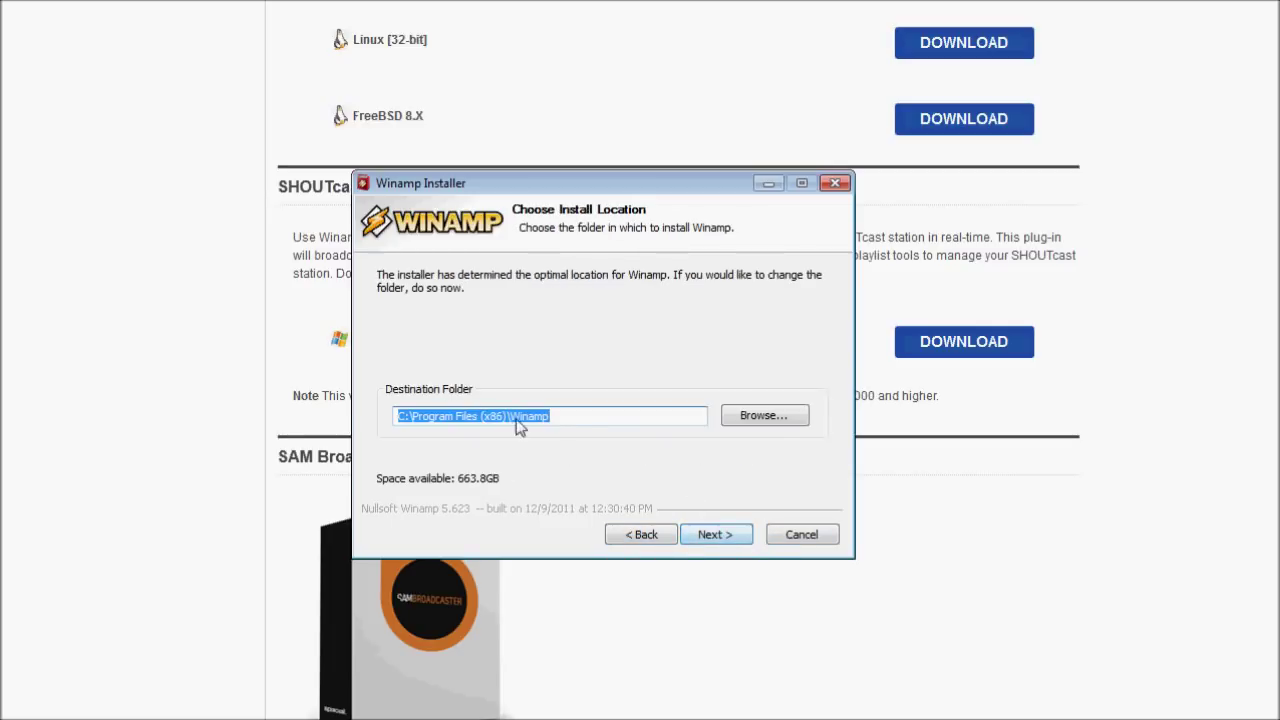
Keep the default C:\Program Files (x86)\Winamp destination folder and continue.
{"action": "left_click_drag", "start_coordinate": [603, 414], "coordinate": [235, 410]}
{"action": "left_click", "coordinate": [608, 420]}
{"action": "left_click_drag", "start_coordinate": [608, 420], "coordinate": [400, 420]}
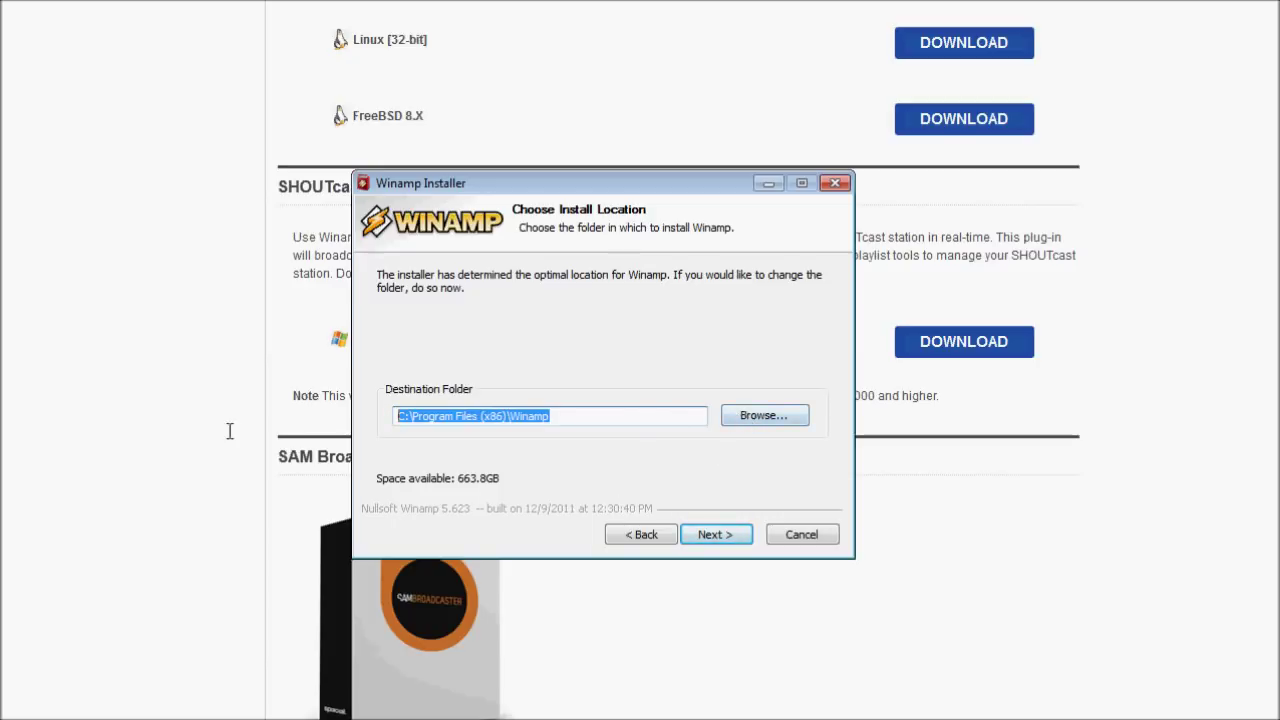
{"action": "left_click", "coordinate": [540, 418]}
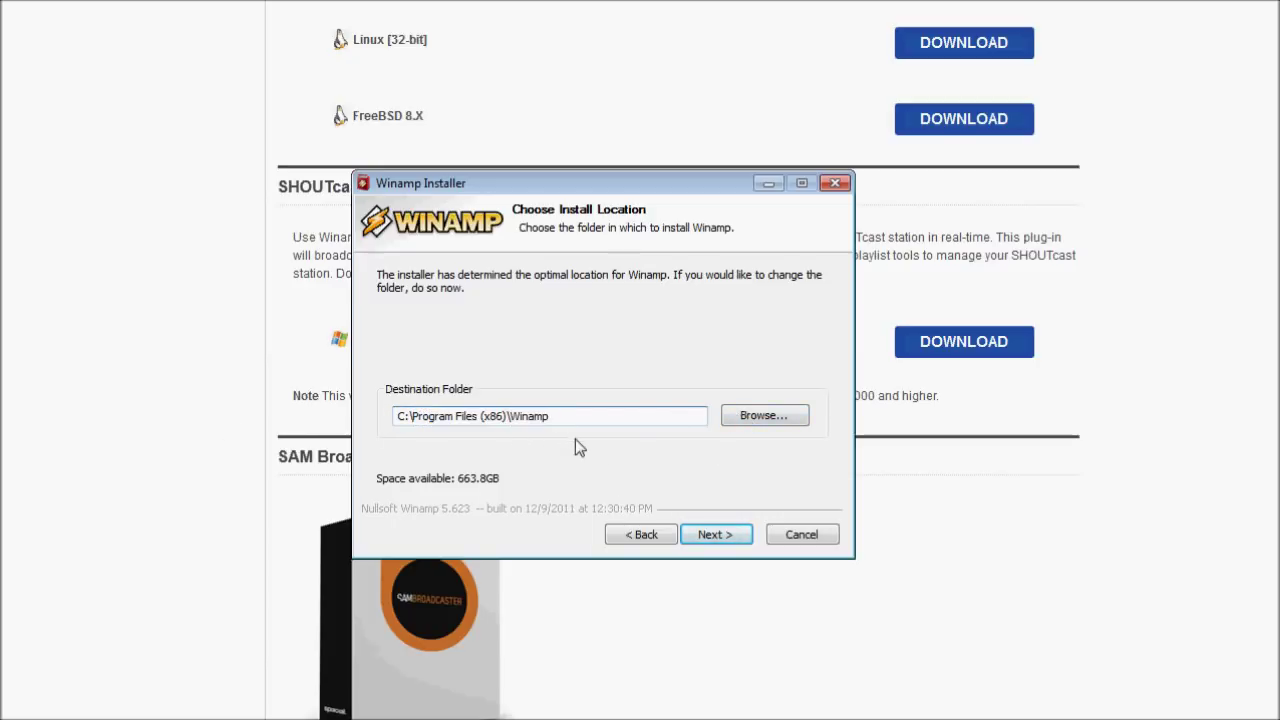
{"action": "left_click", "coordinate": [733, 539]}
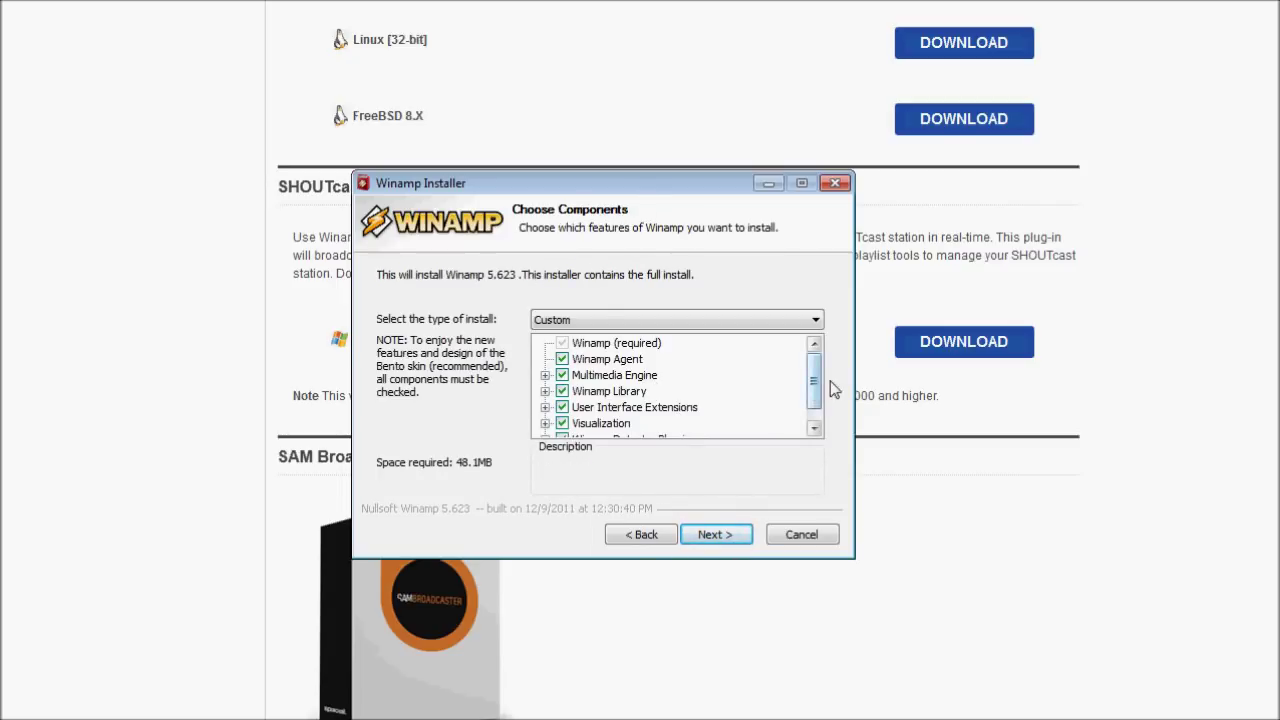
Review the components and keep the Custom install type with every component checked.
{"action": "scroll", "coordinate": [814, 391], "scroll_direction": "down", "scroll_amount": 1}
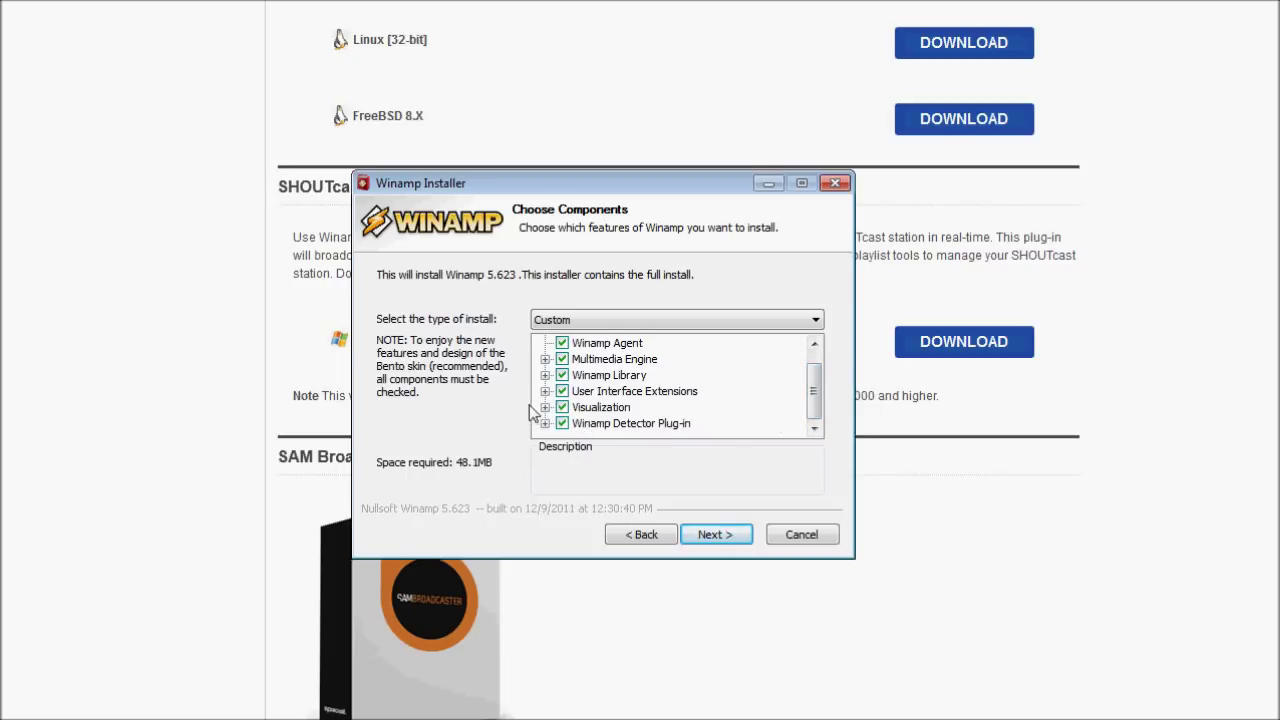
{"action": "left_click", "coordinate": [591, 424]}
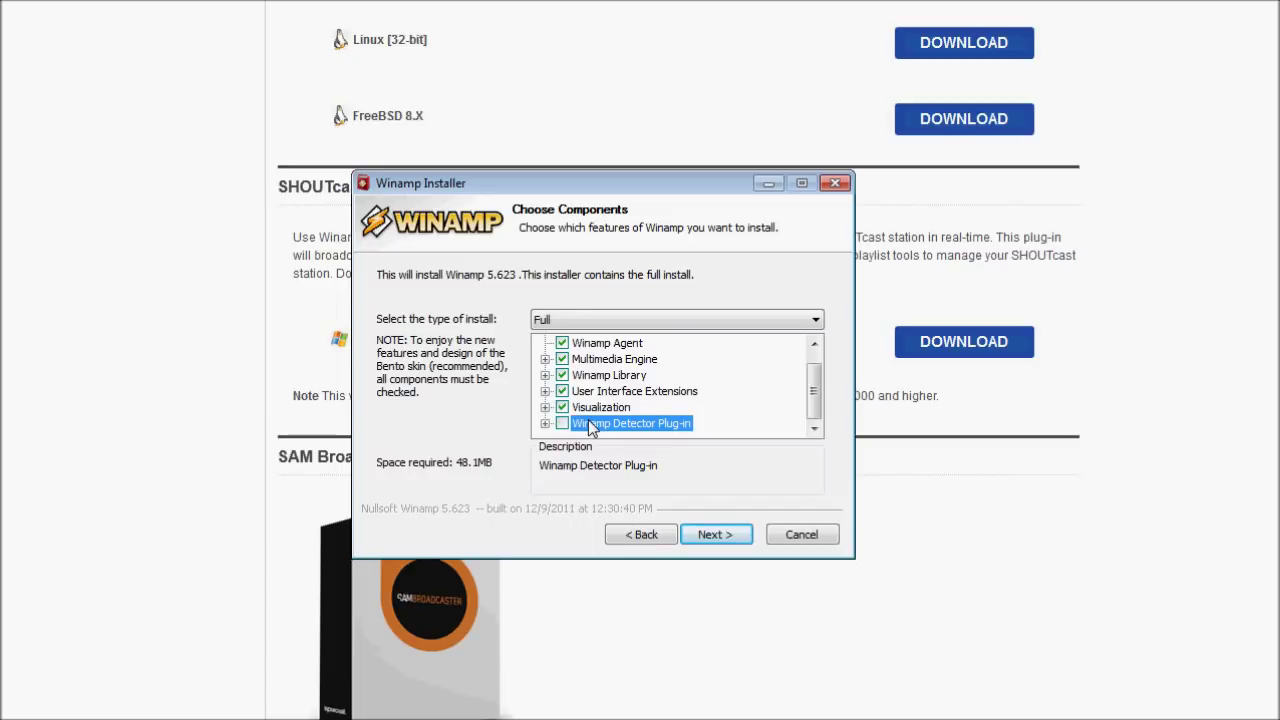
{"action": "scroll", "coordinate": [590, 420], "scroll_direction": "up", "scroll_amount": 1}
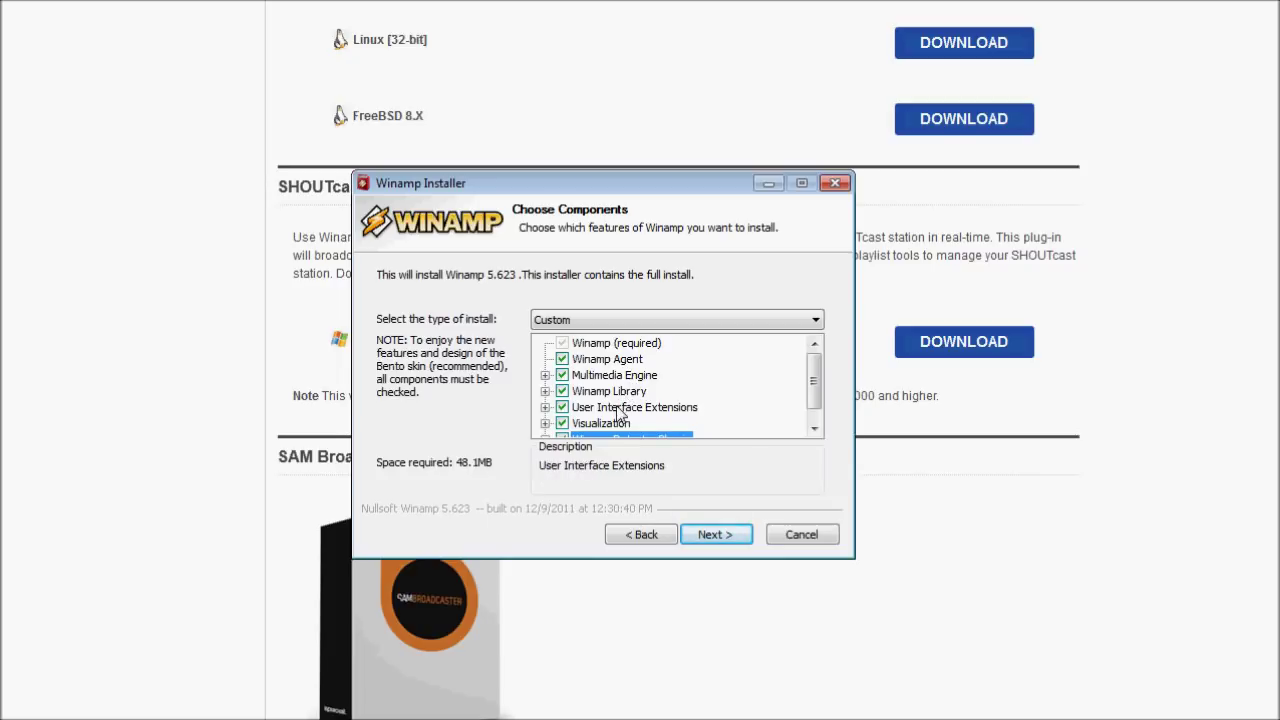
{"action": "scroll", "coordinate": [650, 420], "scroll_direction": "down", "scroll_amount": 1}
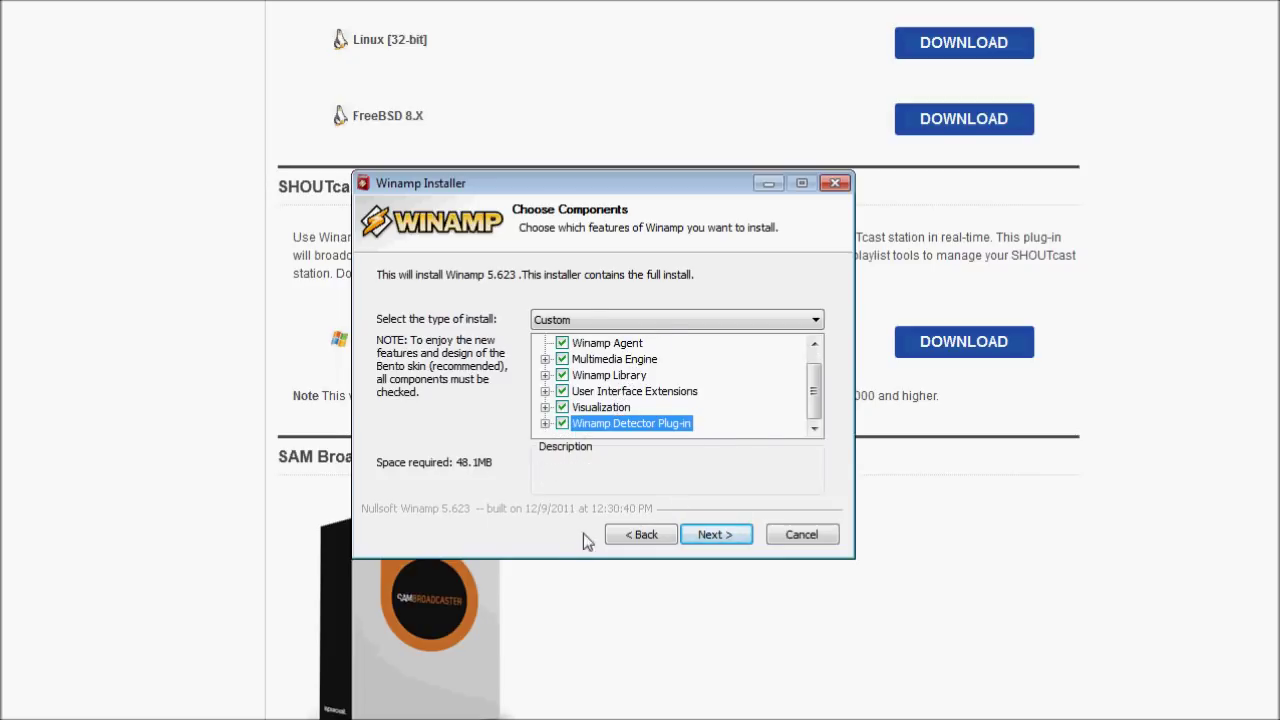
{"action": "scroll", "coordinate": [660, 345], "scroll_direction": "up", "scroll_amount": 1}
{"action": "left_click", "coordinate": [649, 323]}
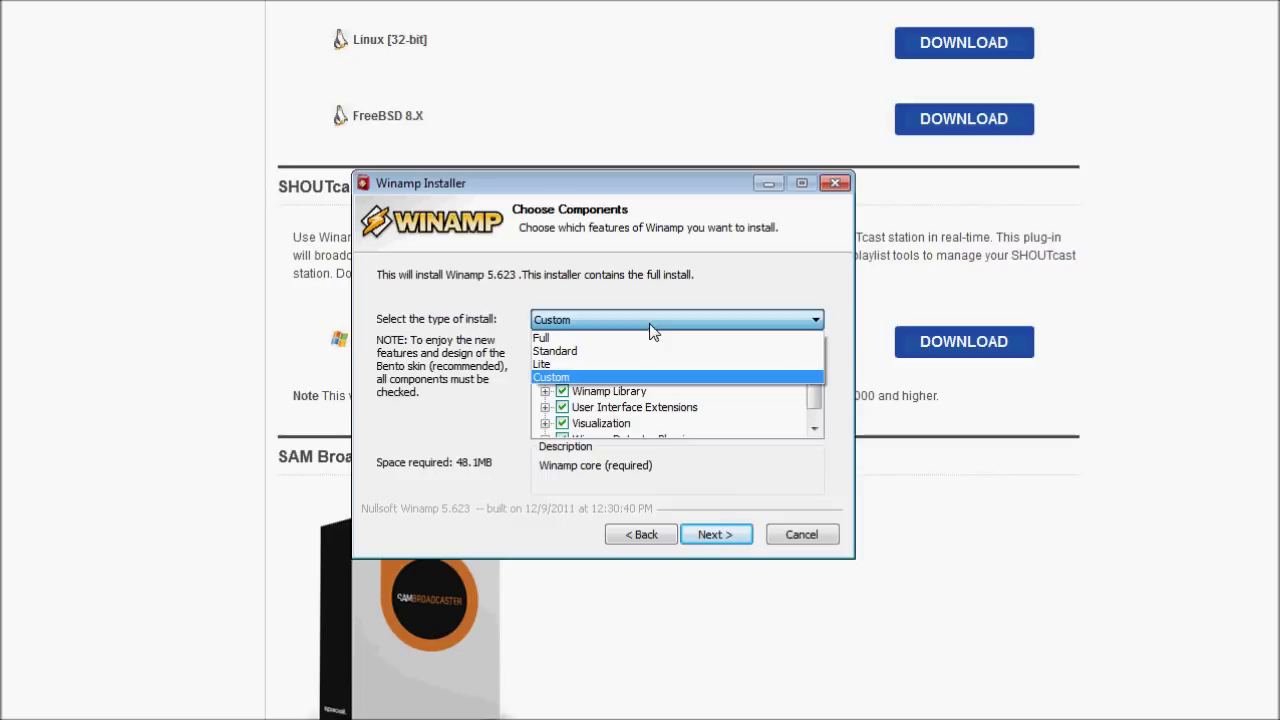
{"action": "left_click", "coordinate": [649, 323]}
{"action": "left_click", "coordinate": [709, 538]}
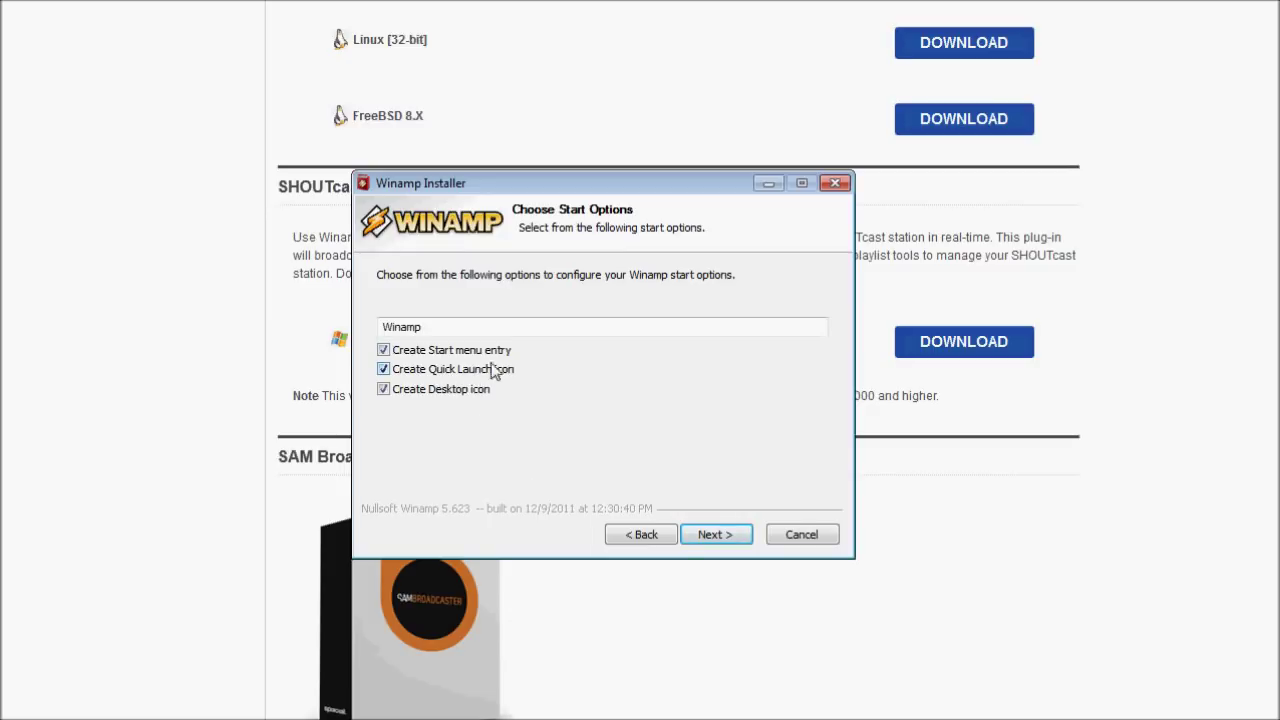
Decline the Winamp Toolbar, AOL Search, eMusic and GoodGuide Transparency Toolbar offers.
{"action": "left_click", "coordinate": [720, 536]}
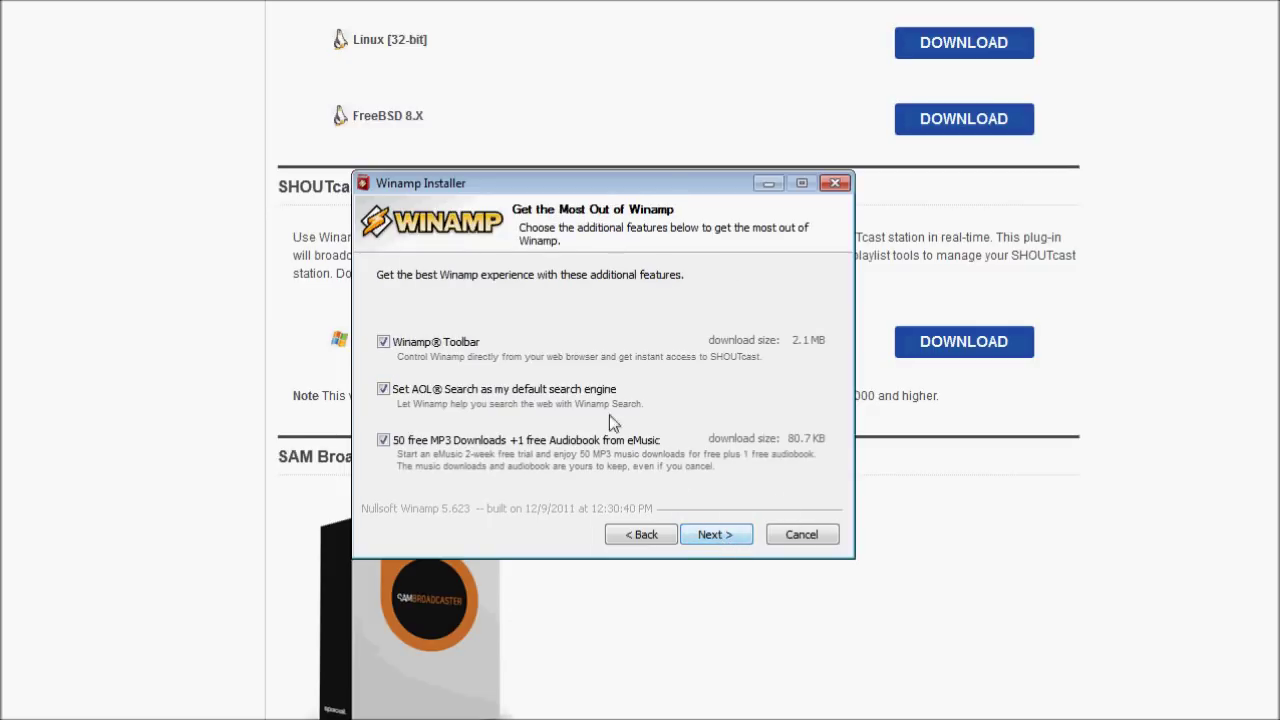
{"action": "left_click", "coordinate": [383, 342]}
{"action": "left_click", "coordinate": [383, 389]}
{"action": "left_click", "coordinate": [383, 440]}
{"action": "left_click", "coordinate": [736, 542]}
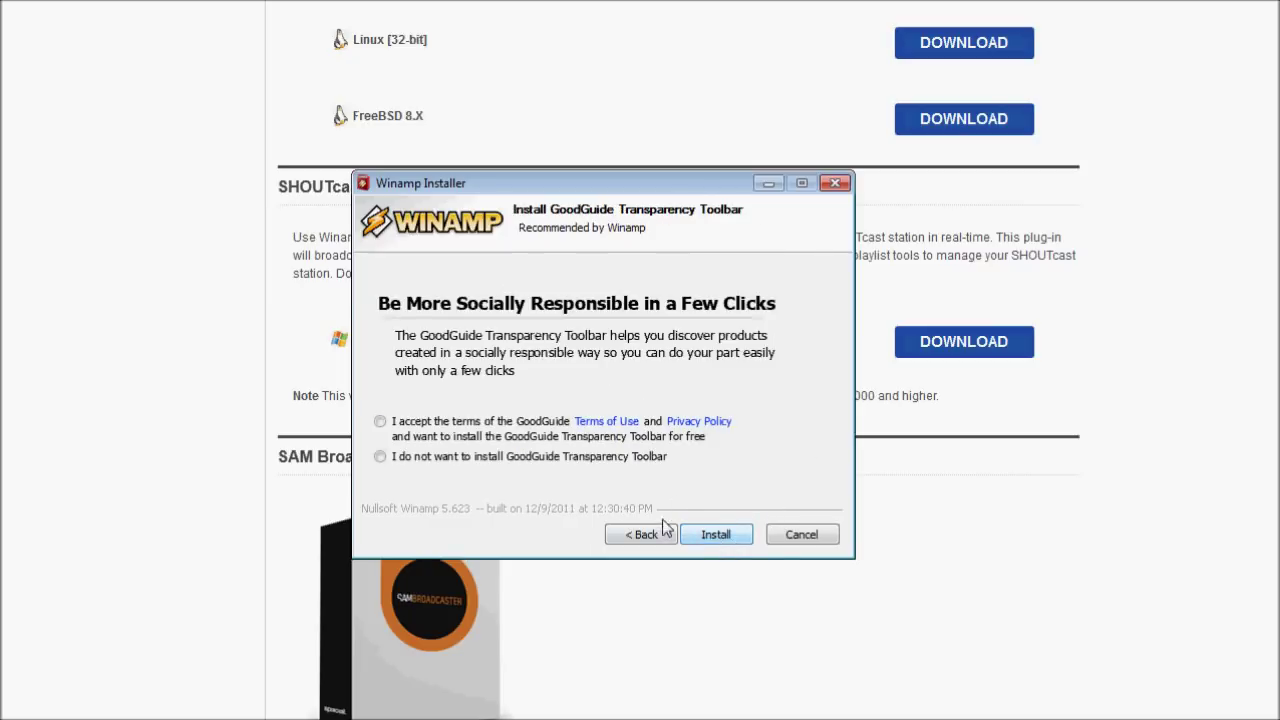
{"action": "left_click", "coordinate": [383, 459]}
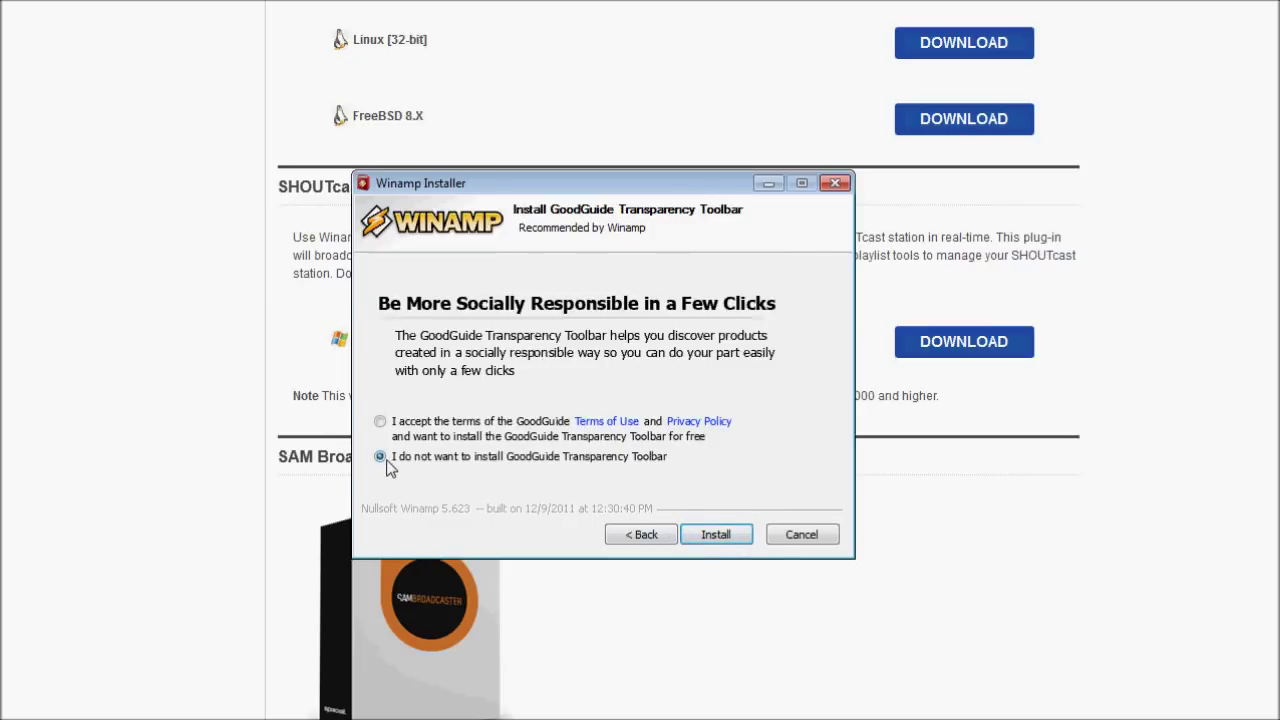
Install Winamp and close the installer with Launch Winamp unchecked.
{"action": "left_click", "coordinate": [716, 536]}
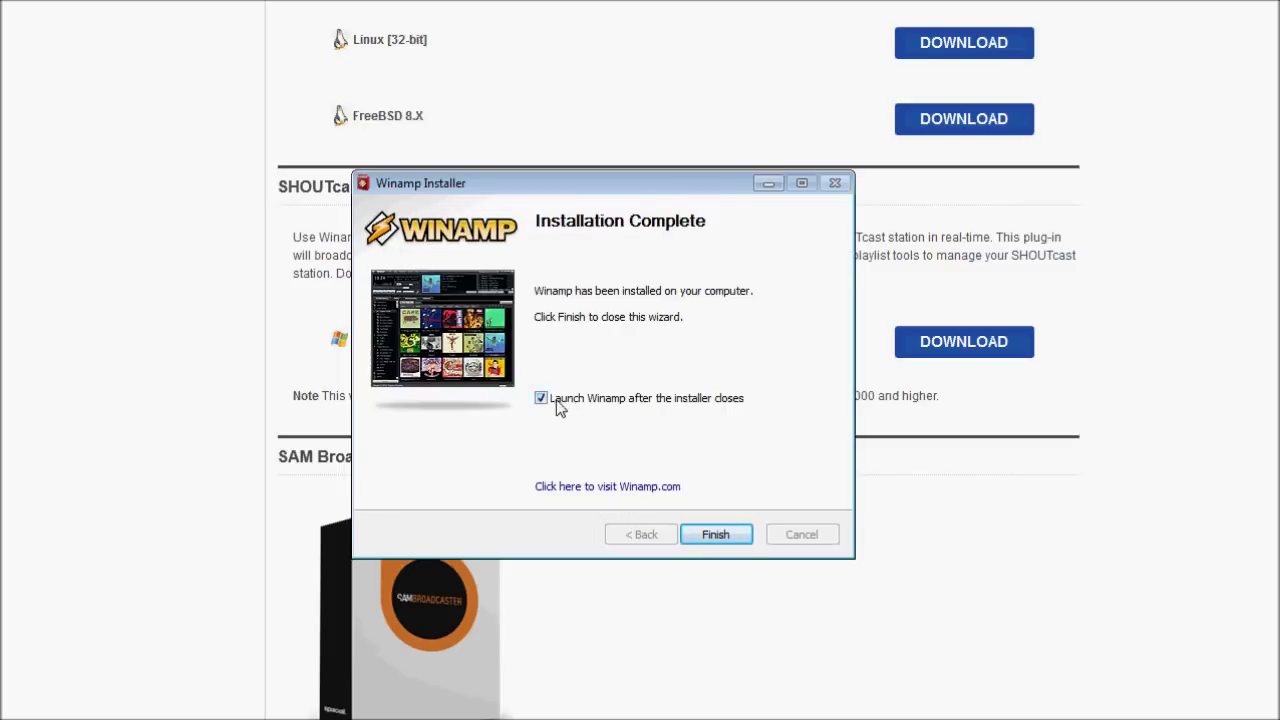
{"action": "left_click", "coordinate": [540, 399]}
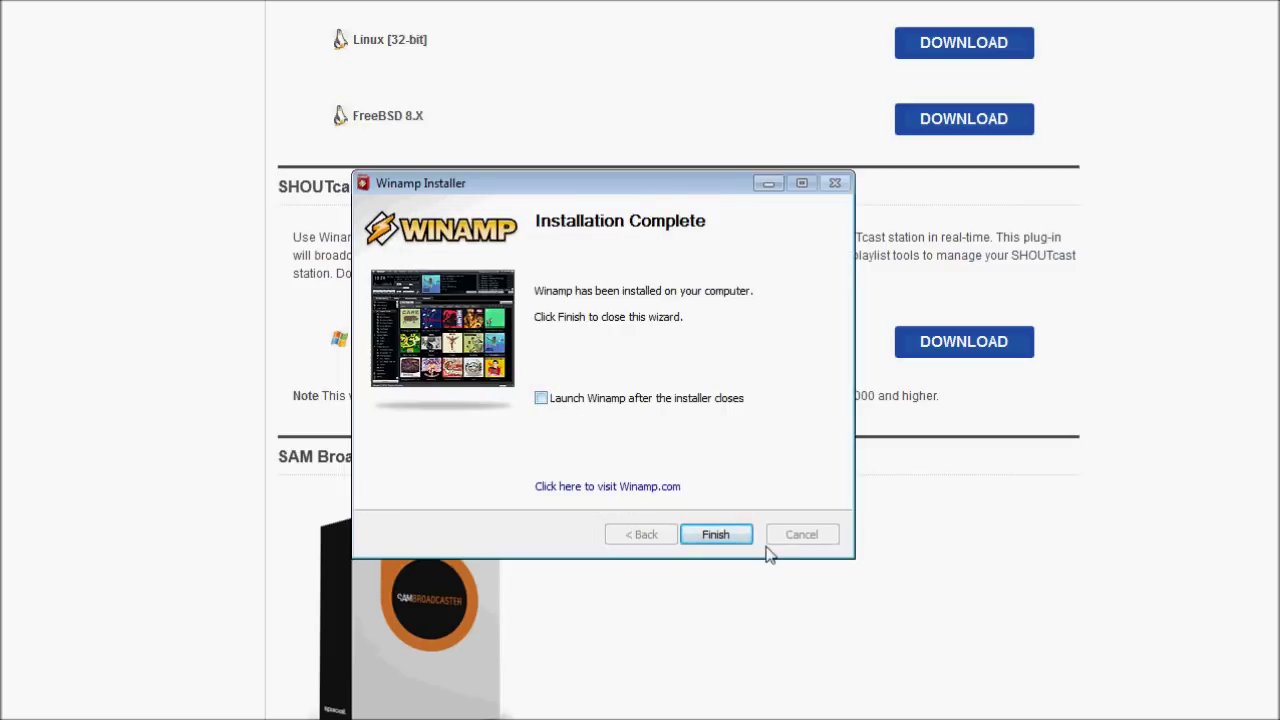
{"action": "left_click", "coordinate": [712, 536]}
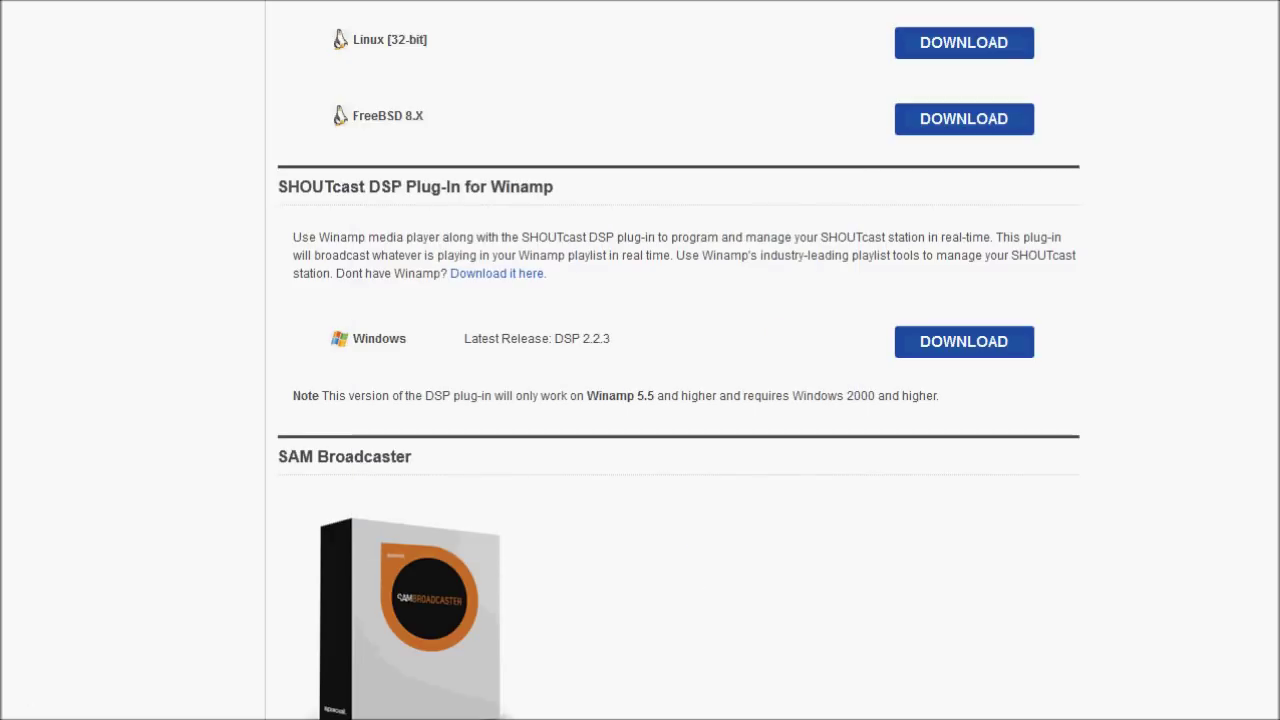
Accept the DSP plug-in licence and keep the C:\Program Files (x86)\Winamp\ destination.
{"action": "left_click_drag", "start_coordinate": [263, 62], "coordinate": [656, 144]}
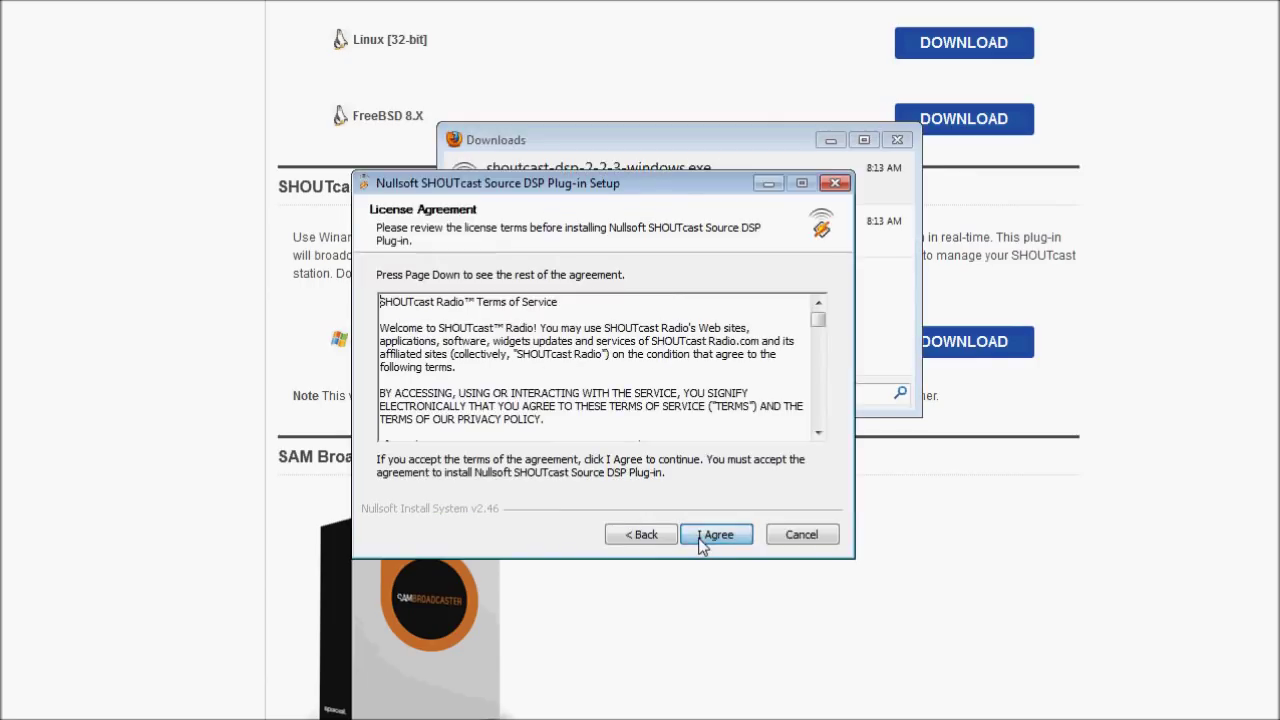
{"action": "left_click", "coordinate": [711, 538]}
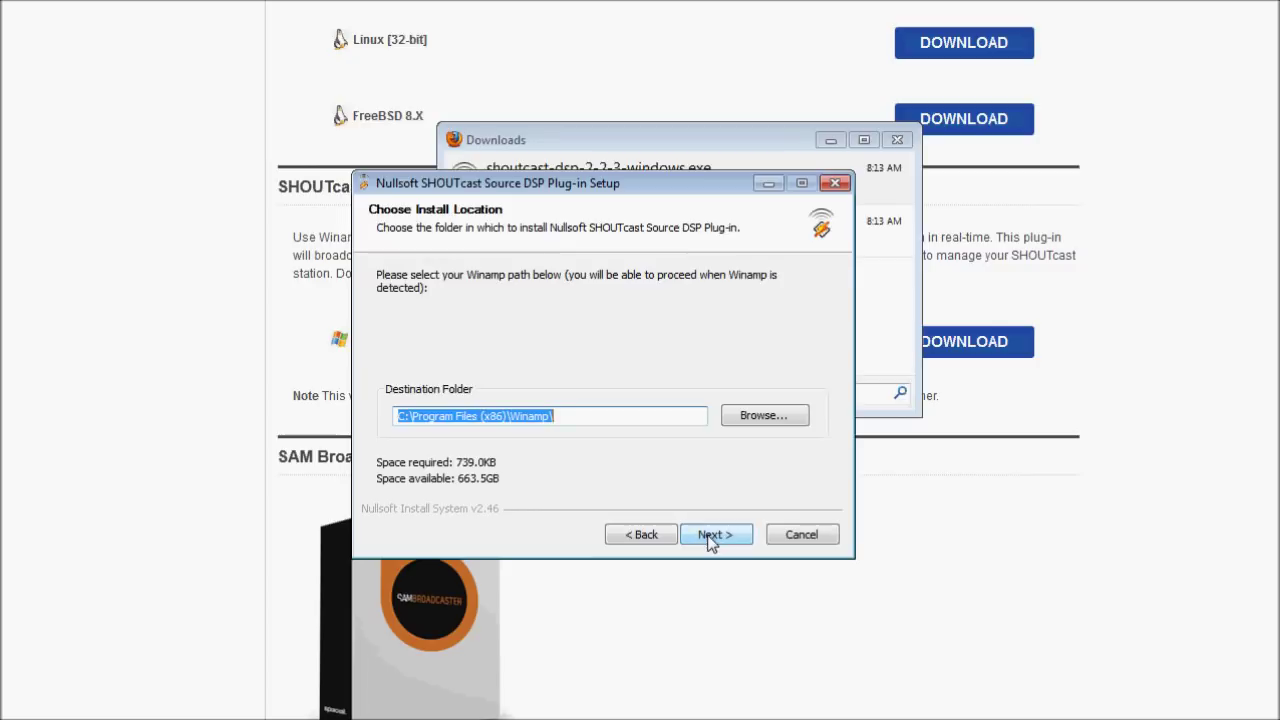
{"action": "left_click", "coordinate": [600, 418]}
{"action": "left_click_drag", "start_coordinate": [600, 418], "coordinate": [372, 394]}
{"action": "left_click", "coordinate": [618, 420]}
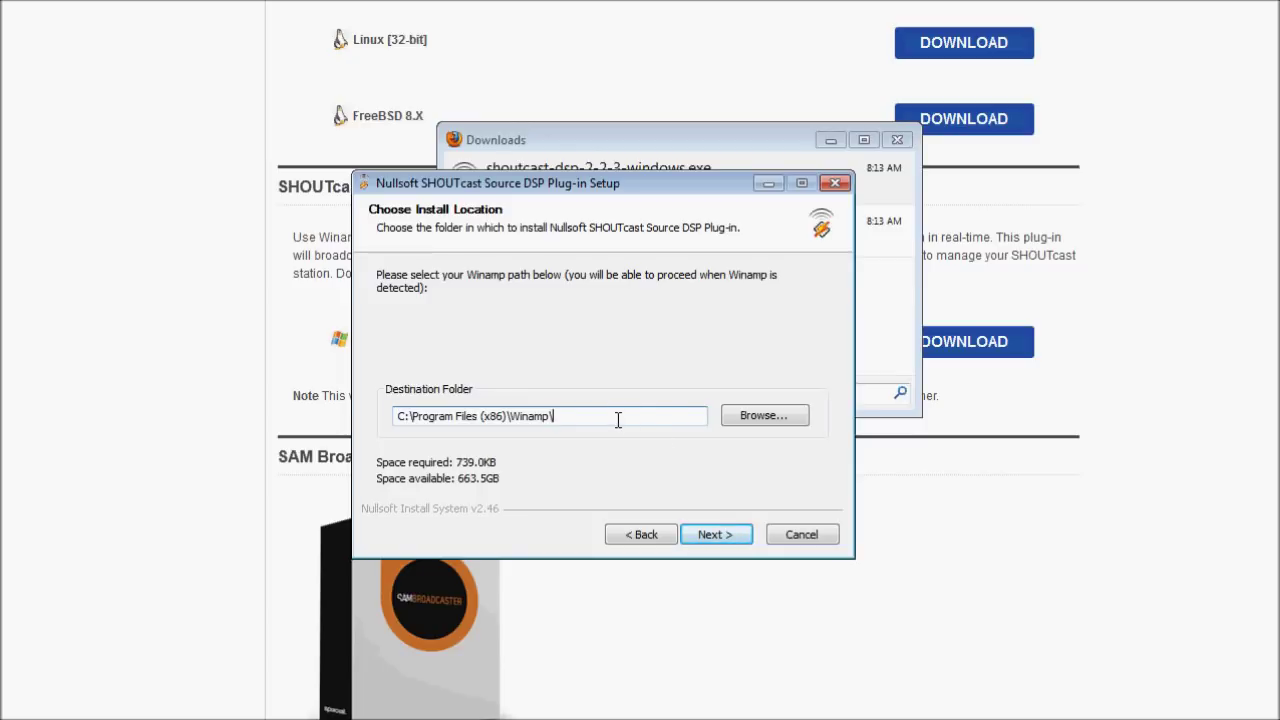
{"action": "left_click_drag", "start_coordinate": [545, 416], "coordinate": [364, 424]}
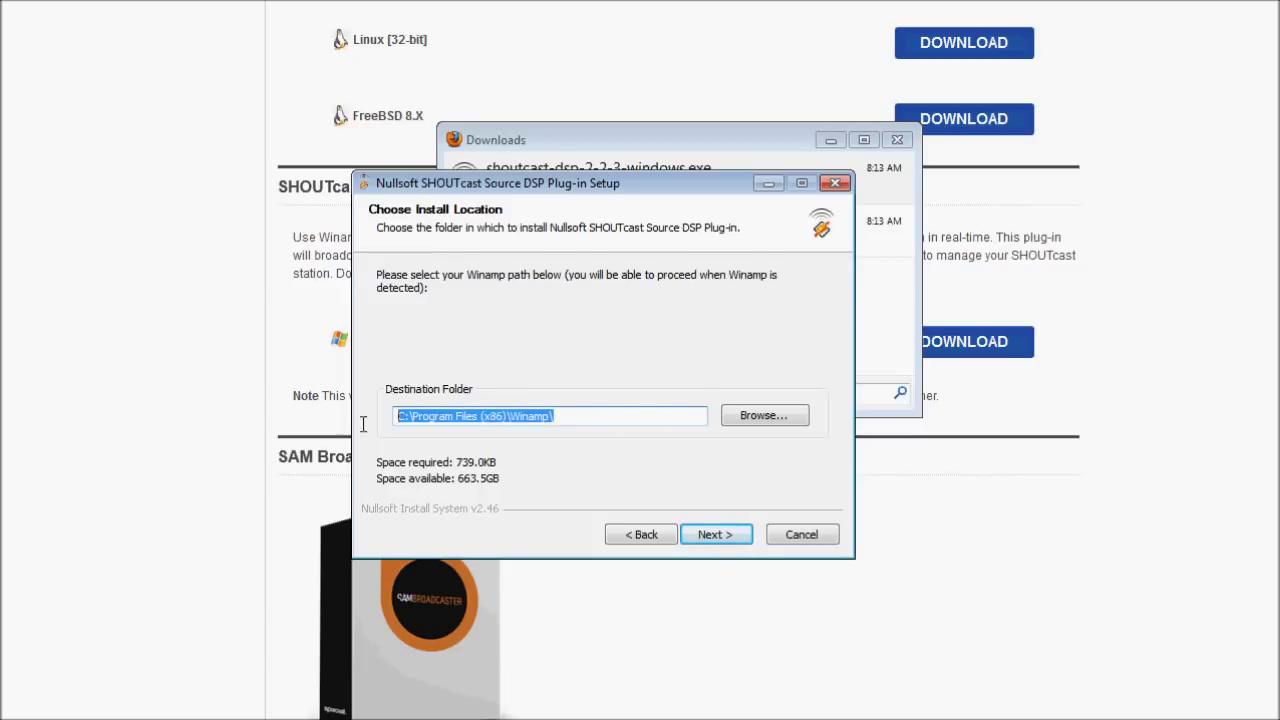
{"action": "left_click", "coordinate": [586, 420]}
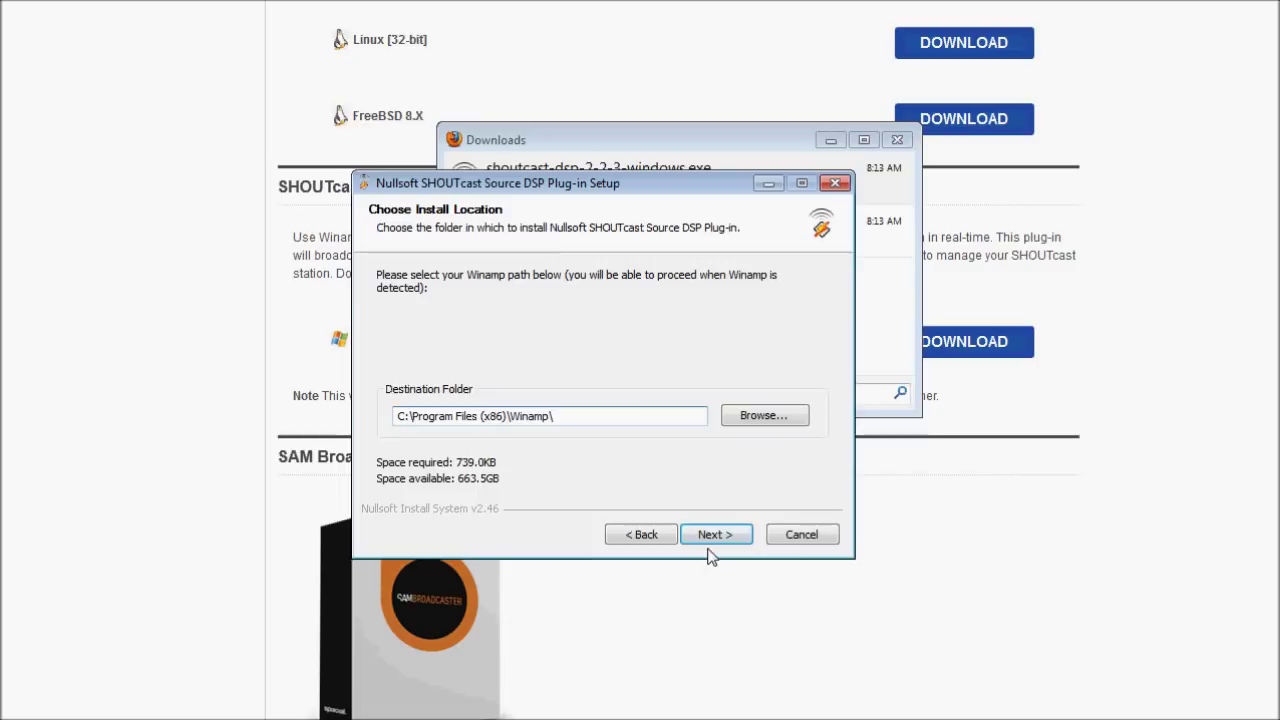
{"action": "left_click", "coordinate": [716, 538]}
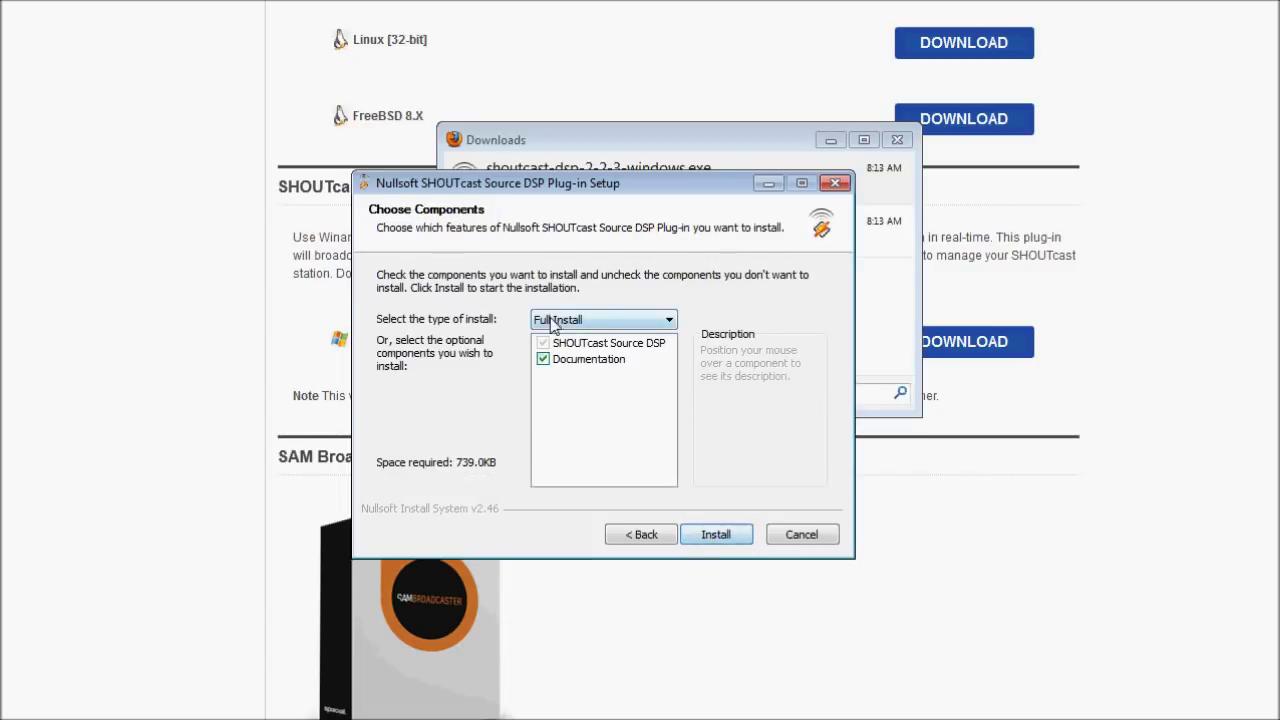
Install the plug-in without Documentation and finish setup with Run Winamp enabled.
{"action": "mouse_move", "coordinate": [590, 368]}
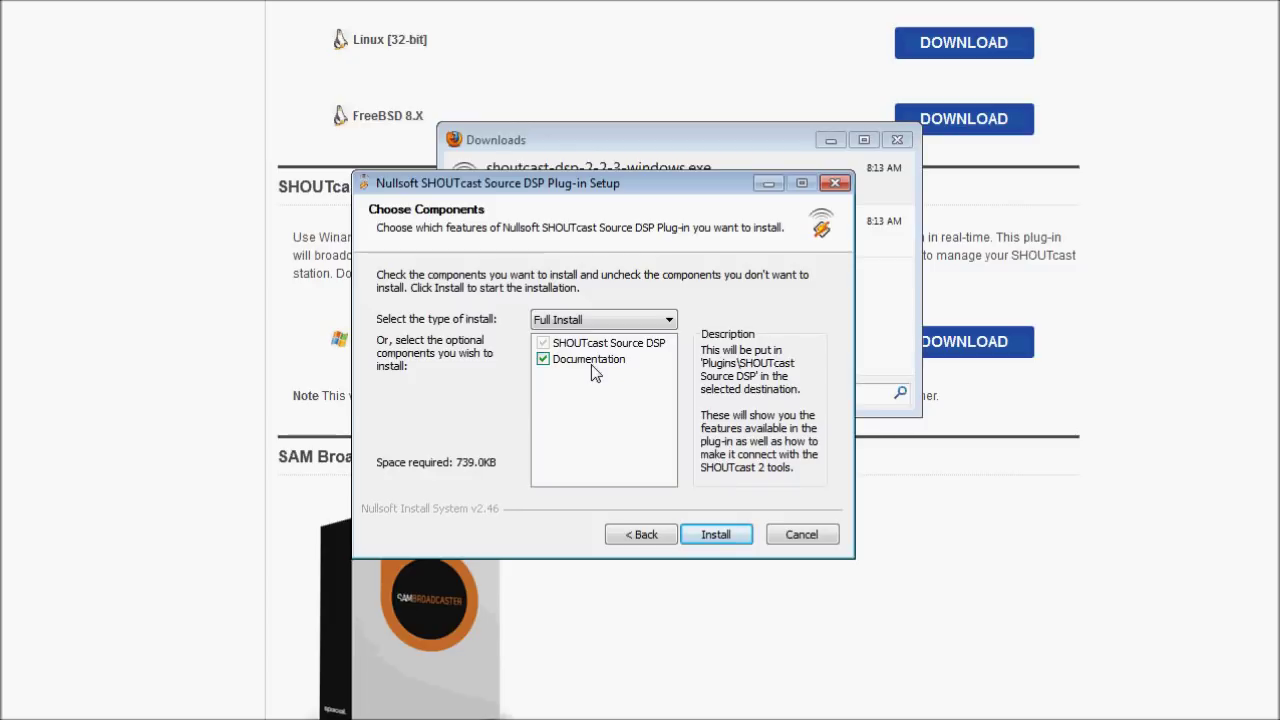
{"action": "left_click", "coordinate": [592, 366]}
{"action": "left_click", "coordinate": [716, 536]}
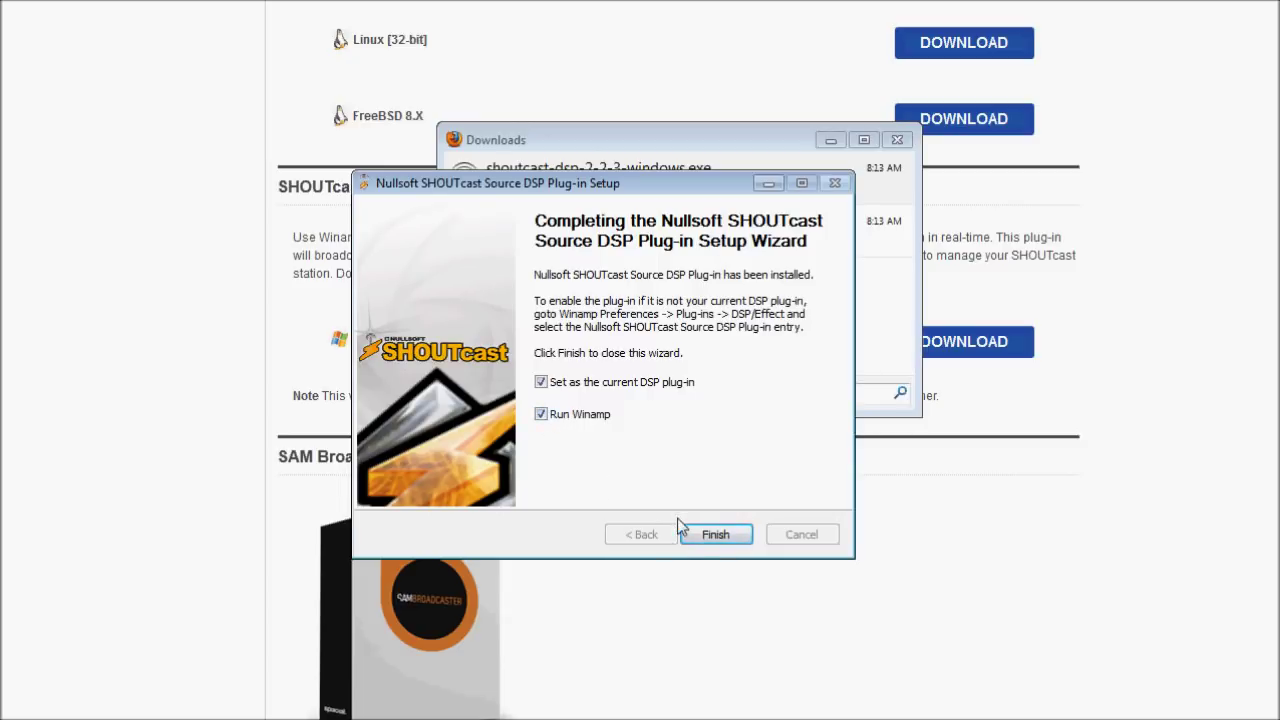
{"action": "left_click", "coordinate": [714, 538]}
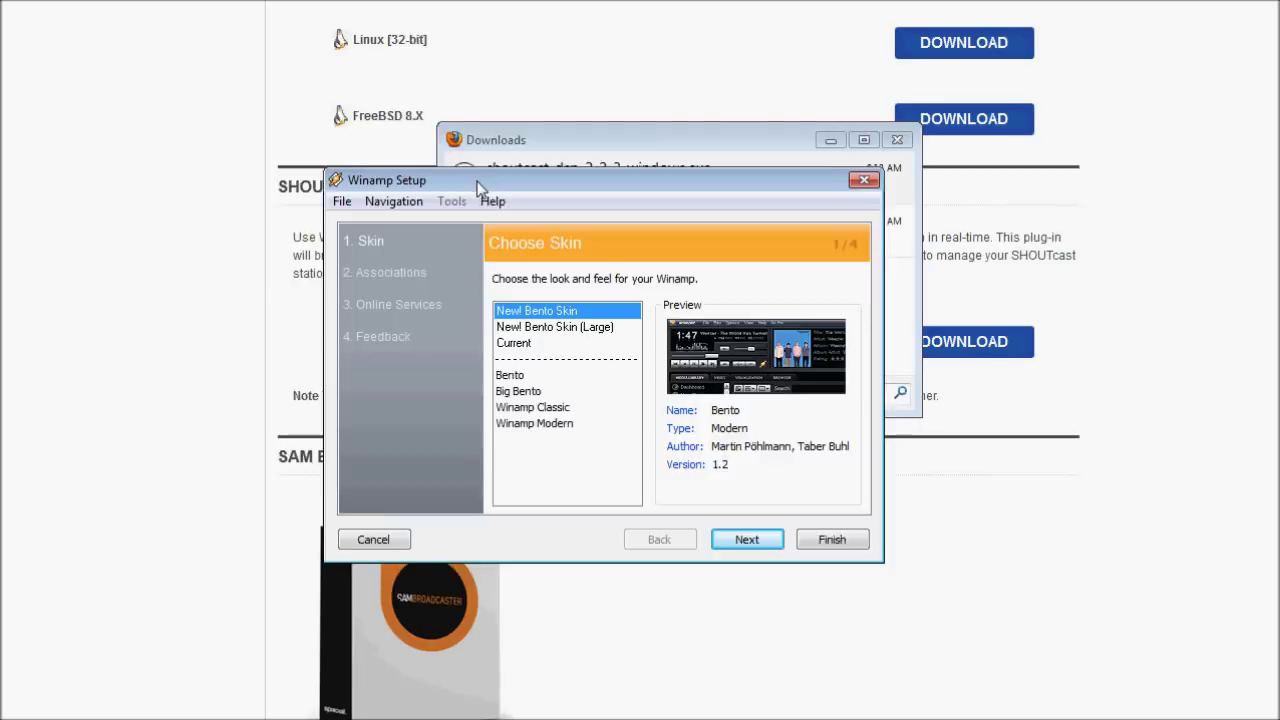
Close the Downloads window and choose the New! Bento Skin in Winamp Setup.
{"action": "left_click_drag", "start_coordinate": [478, 172], "coordinate": [467, 236]}
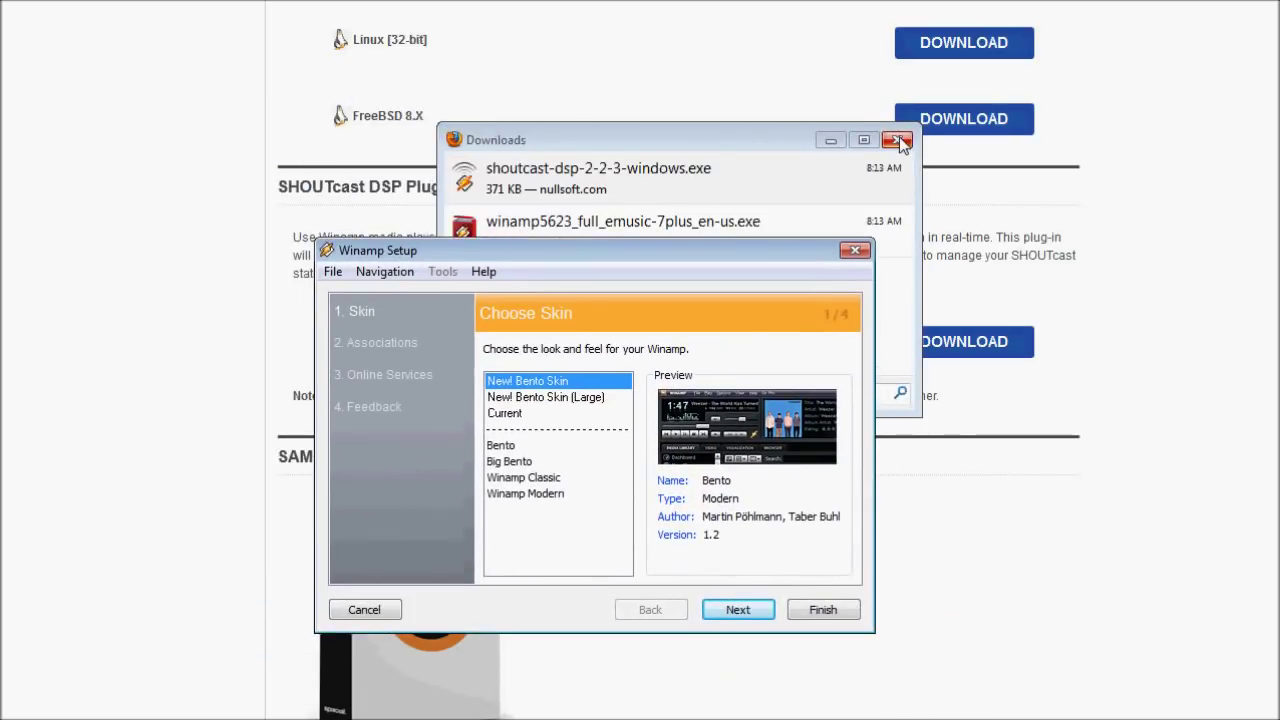
{"action": "left_click", "coordinate": [899, 141]}
{"action": "left_click_drag", "start_coordinate": [612, 246], "coordinate": [655, 149]}
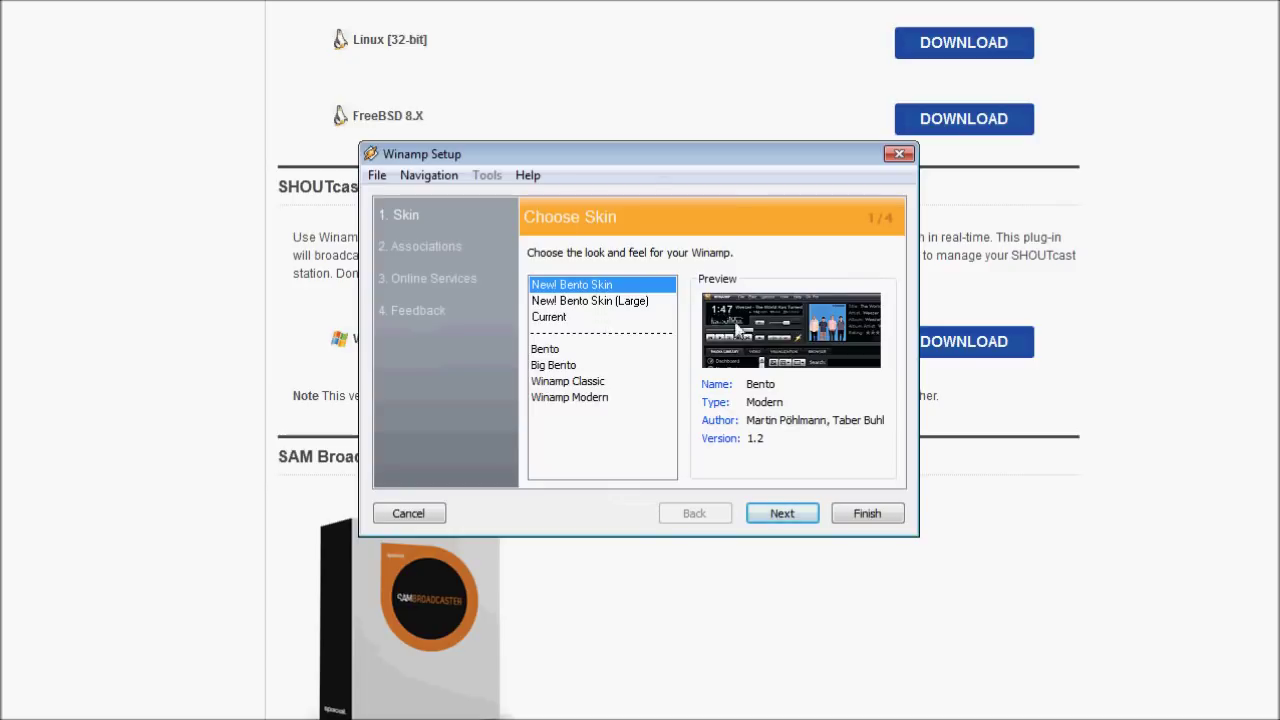
{"action": "left_click", "coordinate": [564, 350]}
{"action": "left_click", "coordinate": [560, 381]}
{"action": "left_click", "coordinate": [557, 399]}
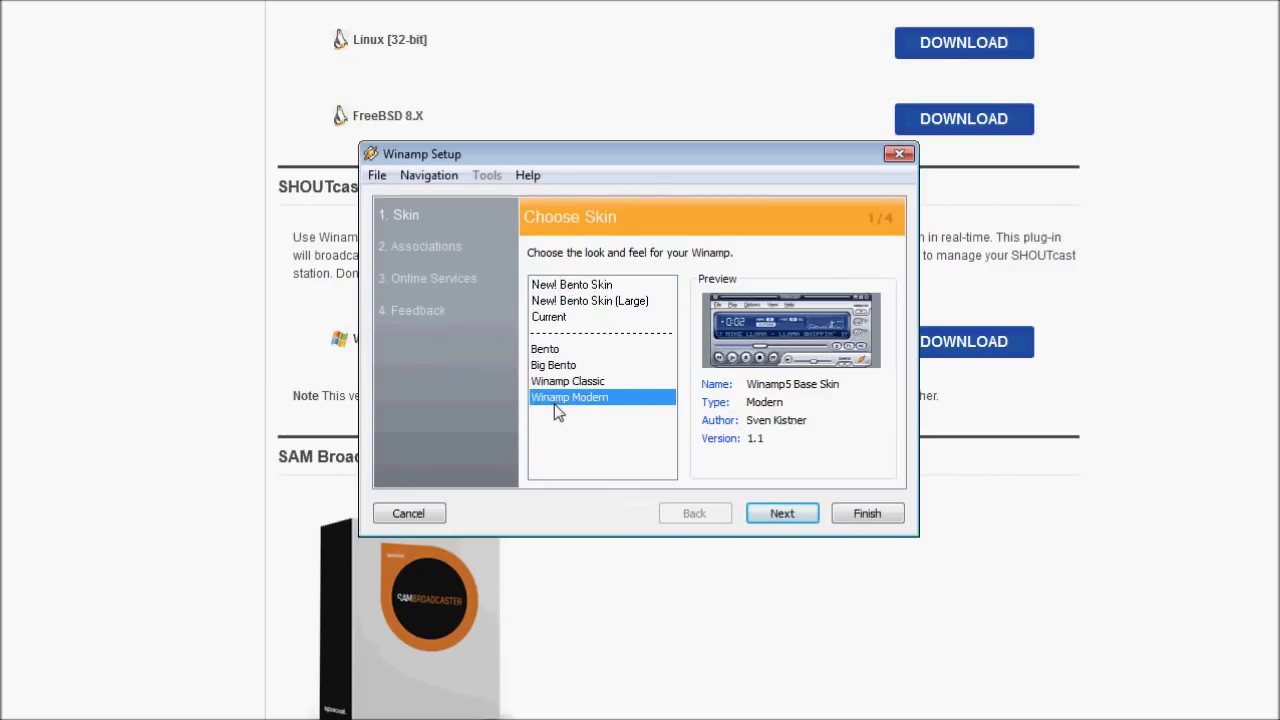
{"action": "left_click", "coordinate": [591, 285]}
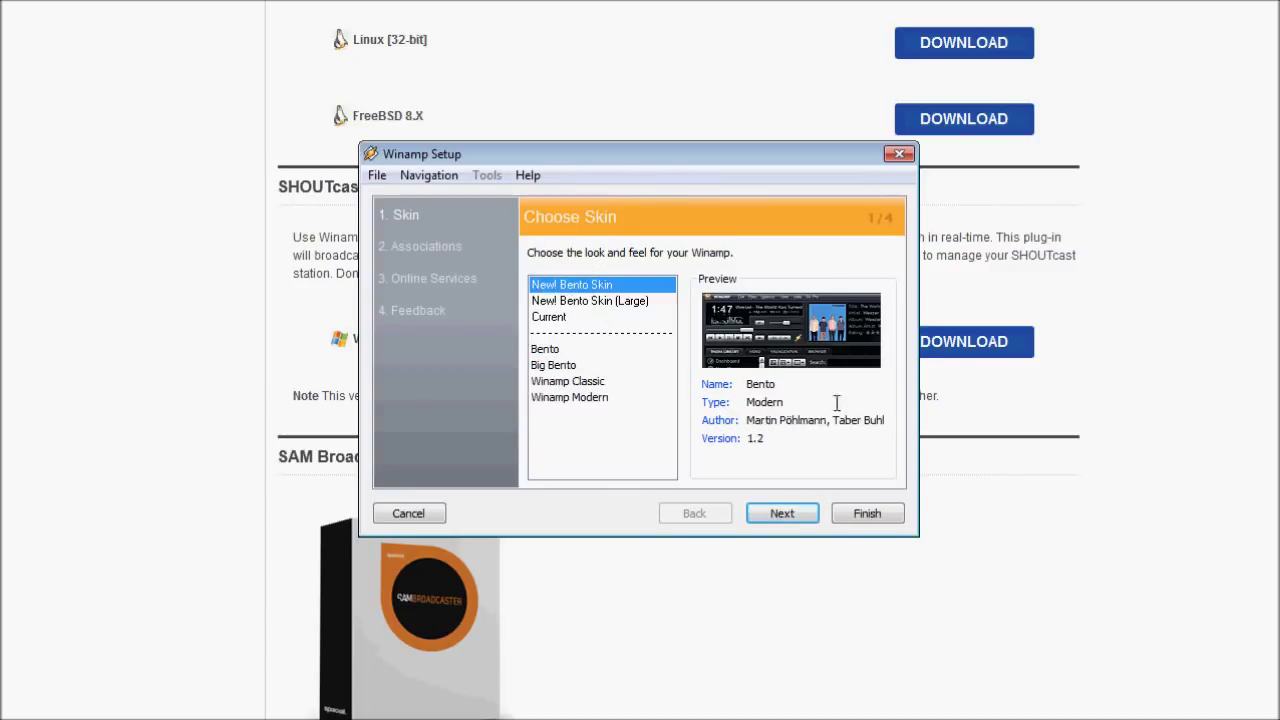
{"action": "left_click", "coordinate": [802, 516]}
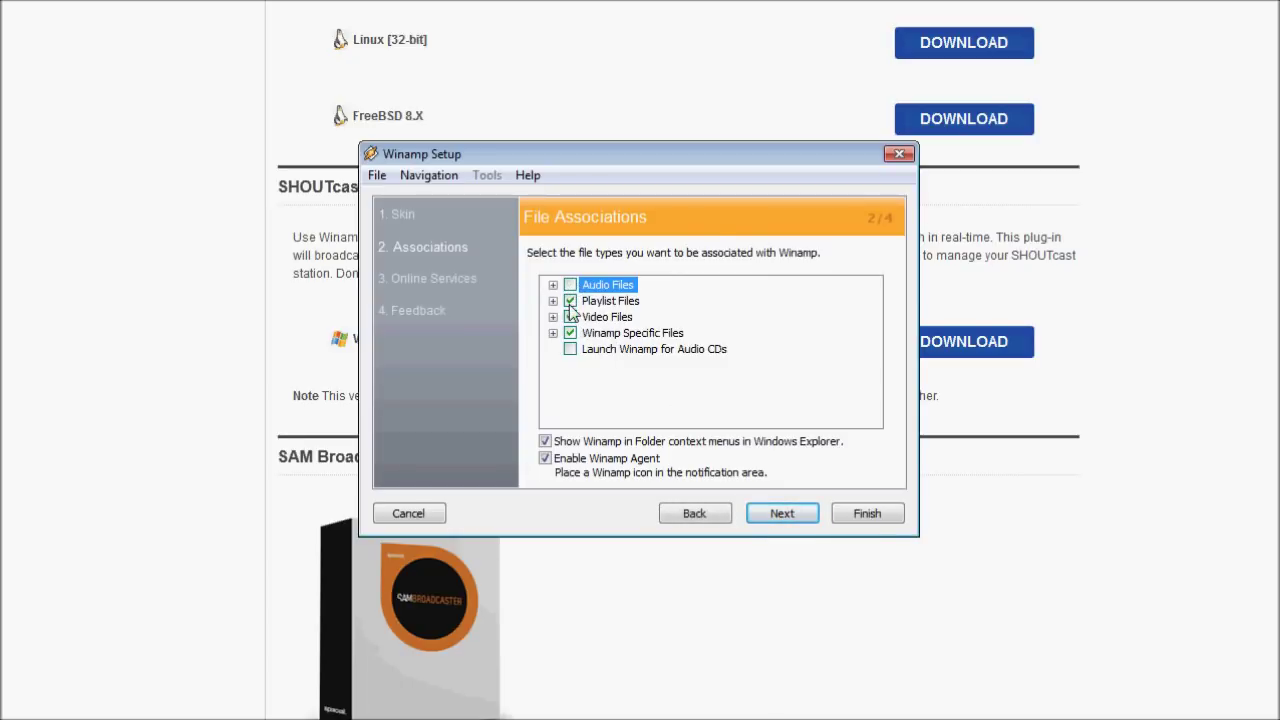
Keep the Winamp Specific Files association checked on the file associations page.
{"action": "left_click", "coordinate": [570, 334]}
{"action": "left_click", "coordinate": [555, 334]}
{"action": "left_click", "coordinate": [570, 333]}
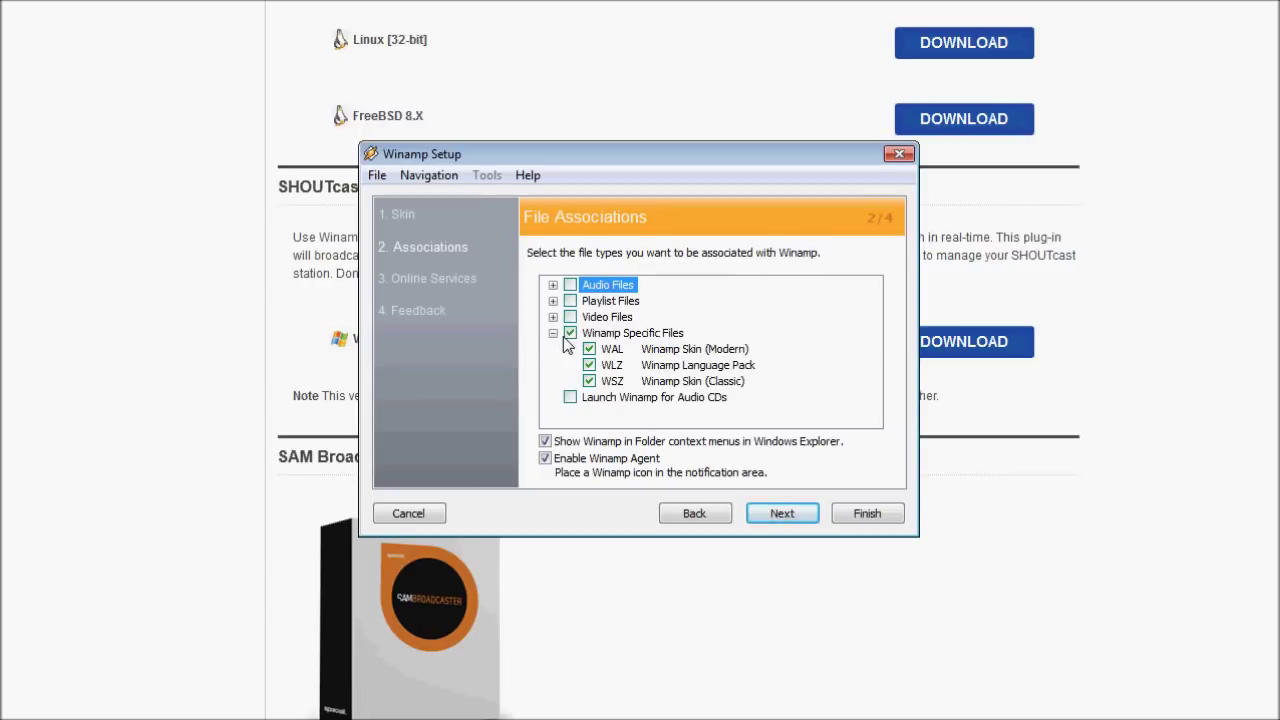
{"action": "left_click", "coordinate": [553, 333]}
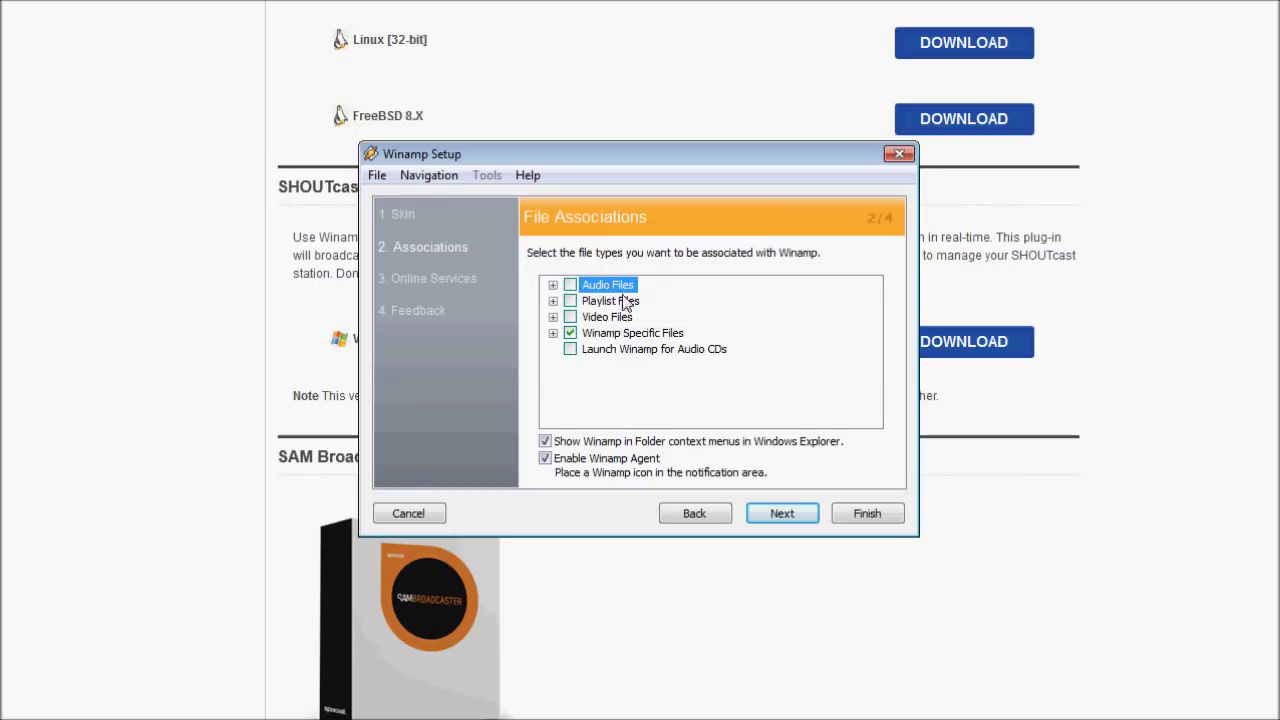
{"action": "left_click", "coordinate": [795, 515]}
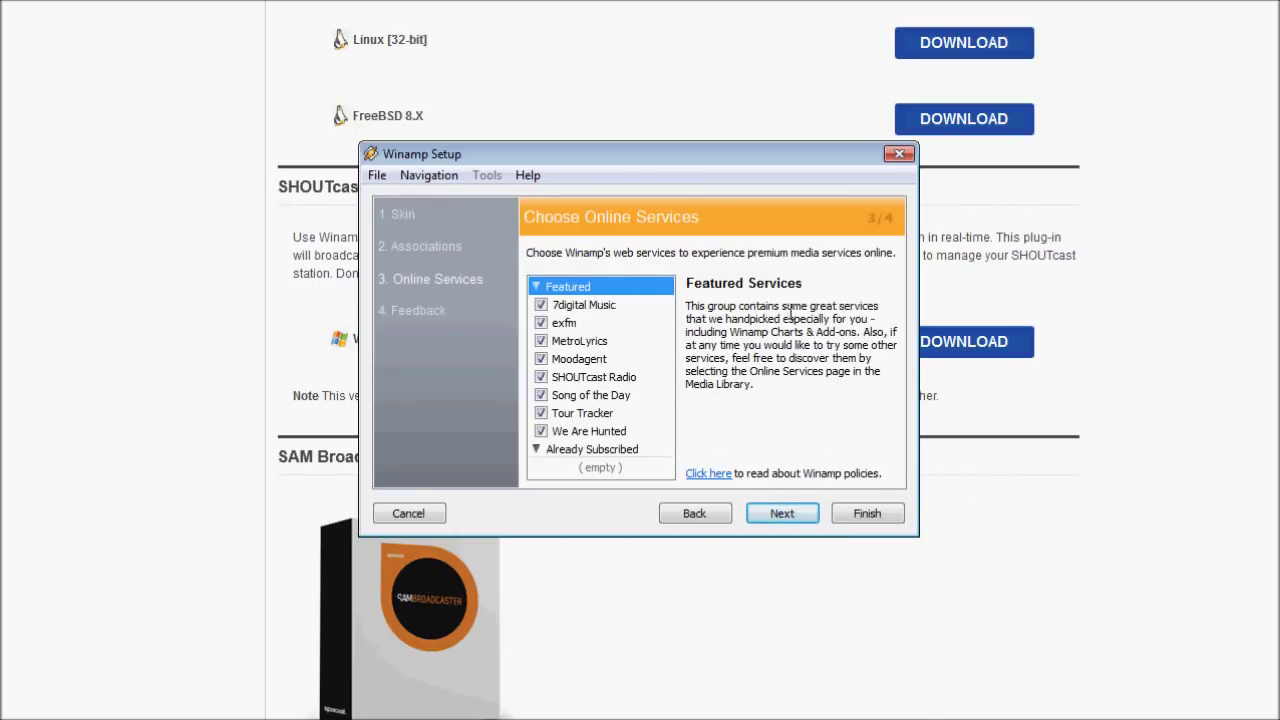
Opt out of 7digital, exfm, MetroLyrics, Moodagent, We Are Hunted and SHOUTcast Radio services.
{"action": "left_click", "coordinate": [540, 304]}
{"action": "left_click", "coordinate": [540, 322]}
{"action": "left_click", "coordinate": [540, 340]}
{"action": "left_click", "coordinate": [540, 358]}
{"action": "left_click", "coordinate": [541, 431]}
{"action": "left_click", "coordinate": [541, 377]}
{"action": "left_click", "coordinate": [782, 514]}
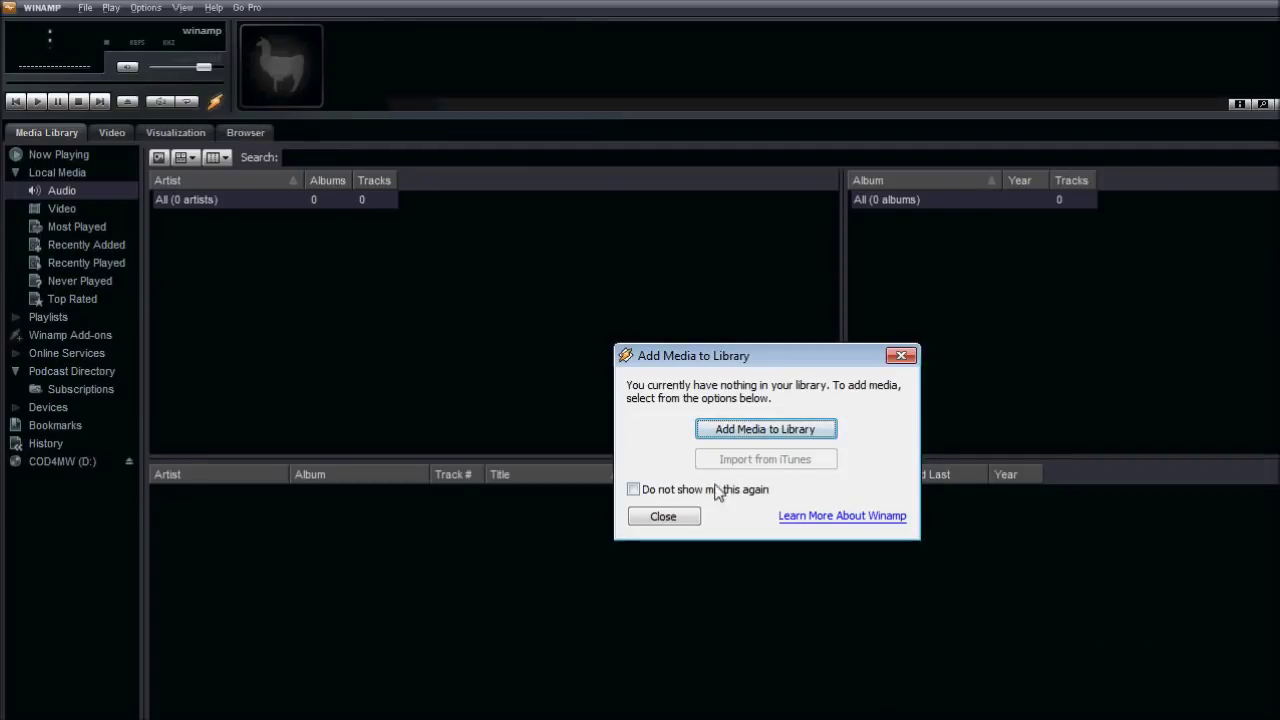
Close the Add Media to Library prompt and SHOUTcast Source window, placing Winamp top-left.
{"action": "left_click", "coordinate": [663, 516]}
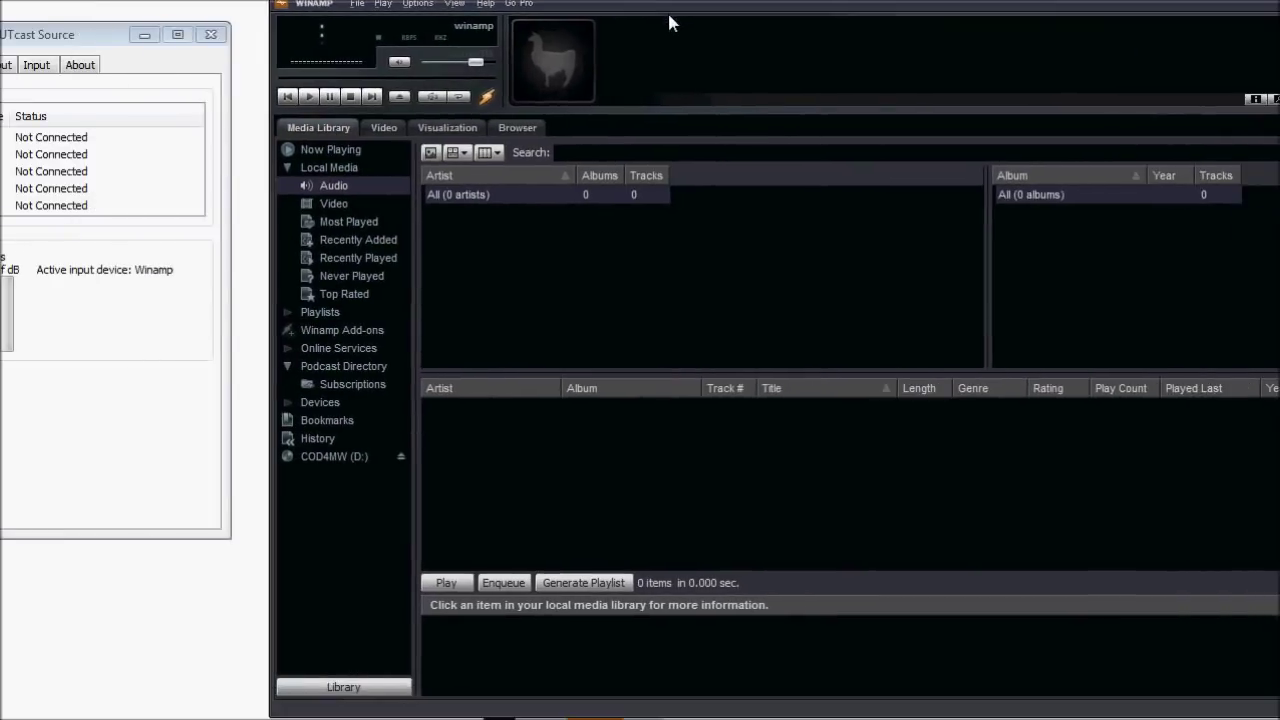
{"action": "left_click_drag", "start_coordinate": [128, 30], "coordinate": [278, 60]}
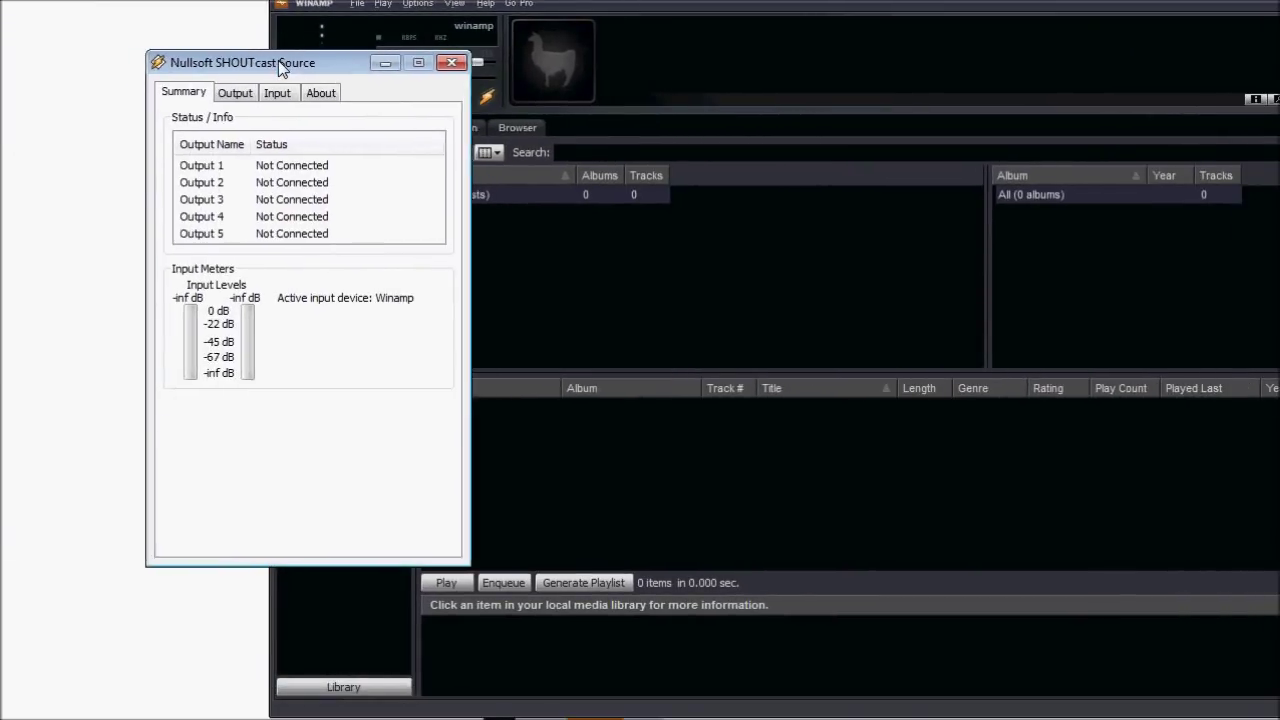
{"action": "left_click_drag", "start_coordinate": [255, 67], "coordinate": [124, 20]}
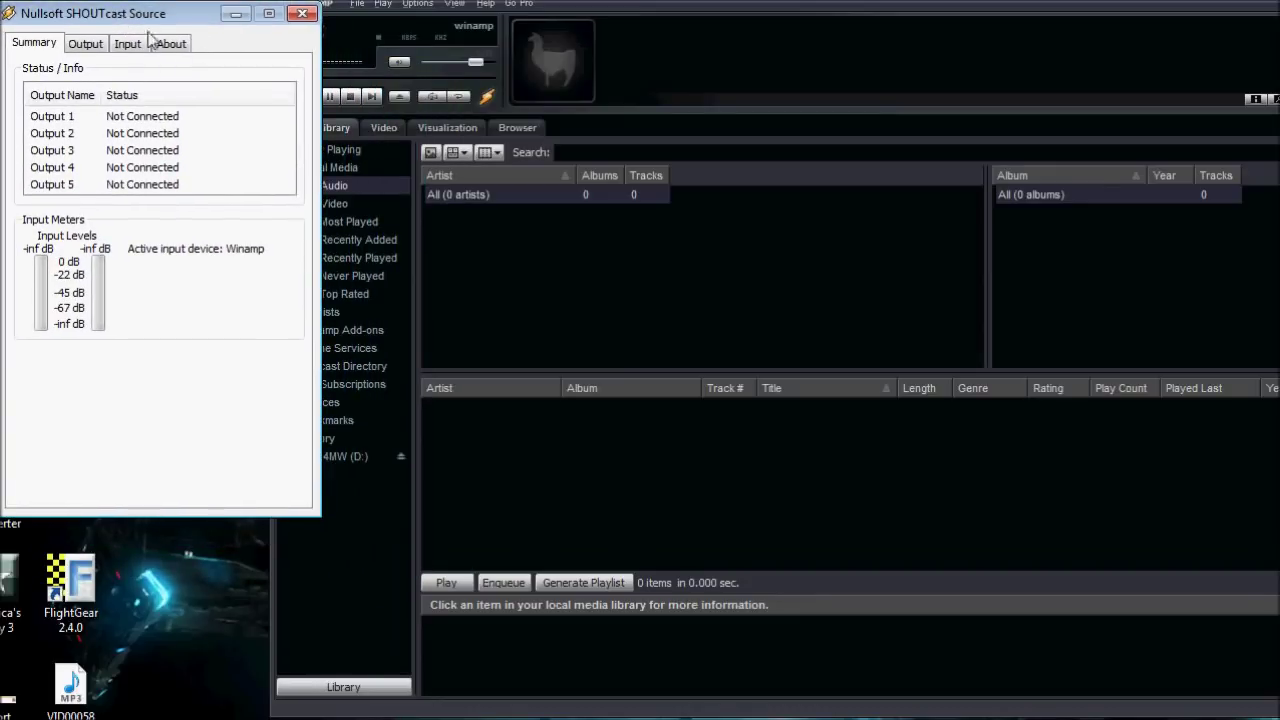
{"action": "left_click_drag", "start_coordinate": [681, 16], "coordinate": [550, 24]}
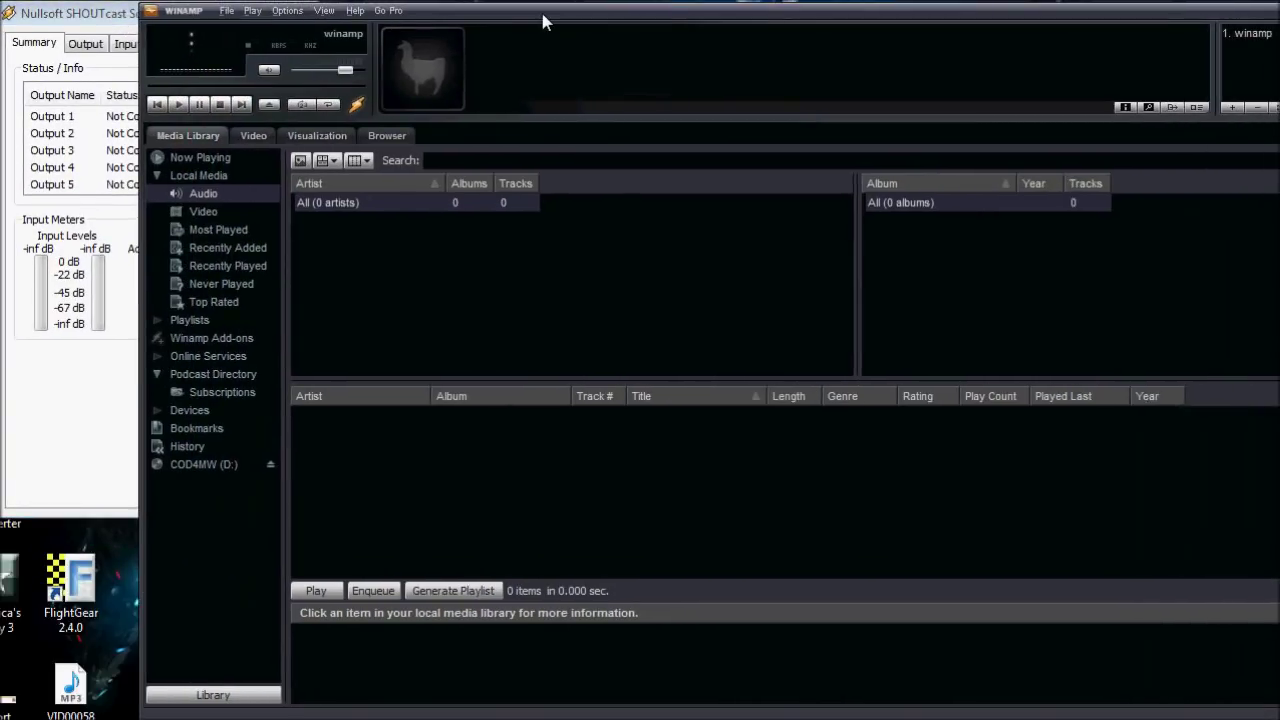
{"action": "left_click_drag", "start_coordinate": [52, 17], "coordinate": [57, 17]}
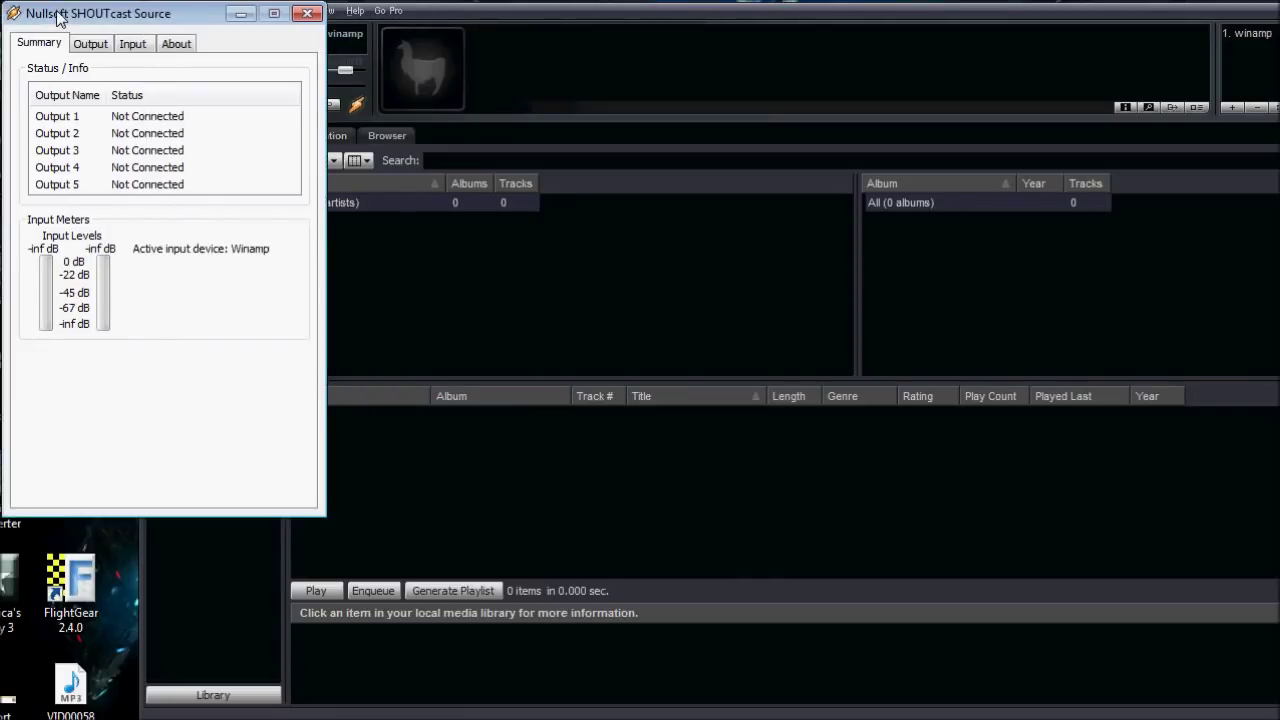
{"action": "left_click", "coordinate": [306, 13]}
{"action": "left_click_drag", "start_coordinate": [422, 18], "coordinate": [301, 6]}
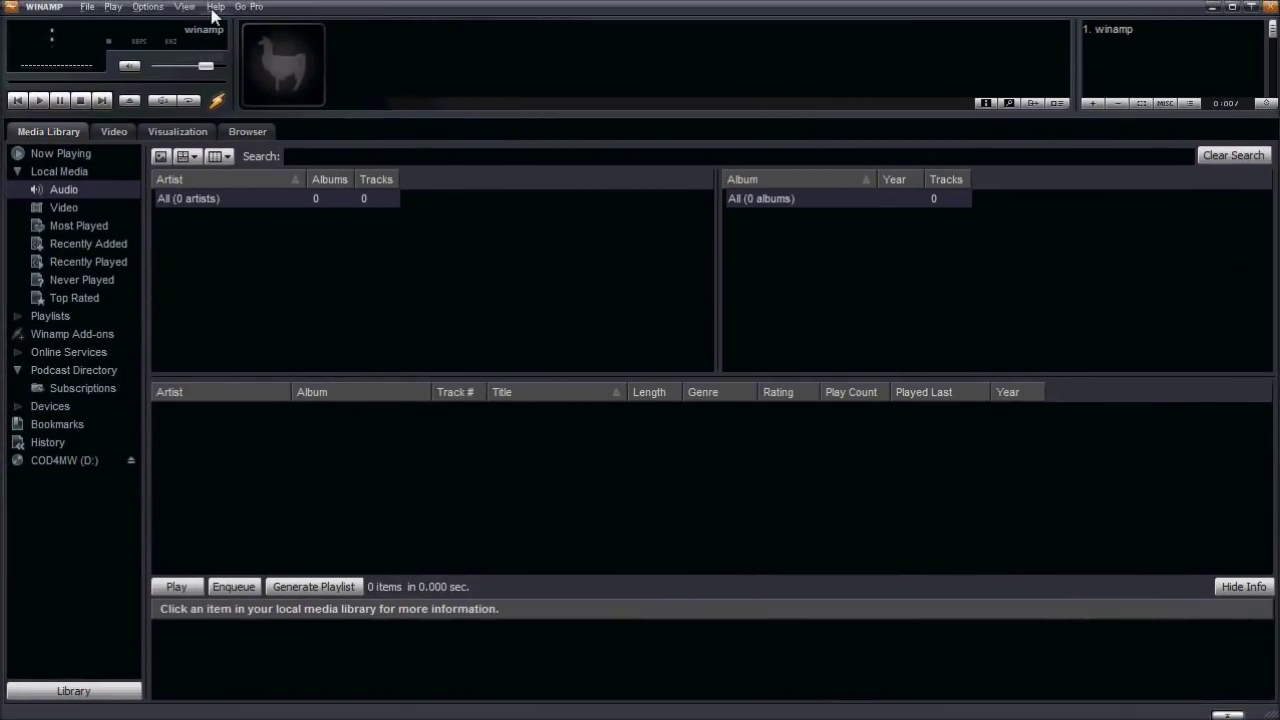
Open the active SHOUTcast Source DSP plug-in's window from Preferences > Plug-ins > DSP/Effect, then close Preferences.
{"action": "left_click", "coordinate": [147, 7]}
{"action": "left_click", "coordinate": [272, 424]}
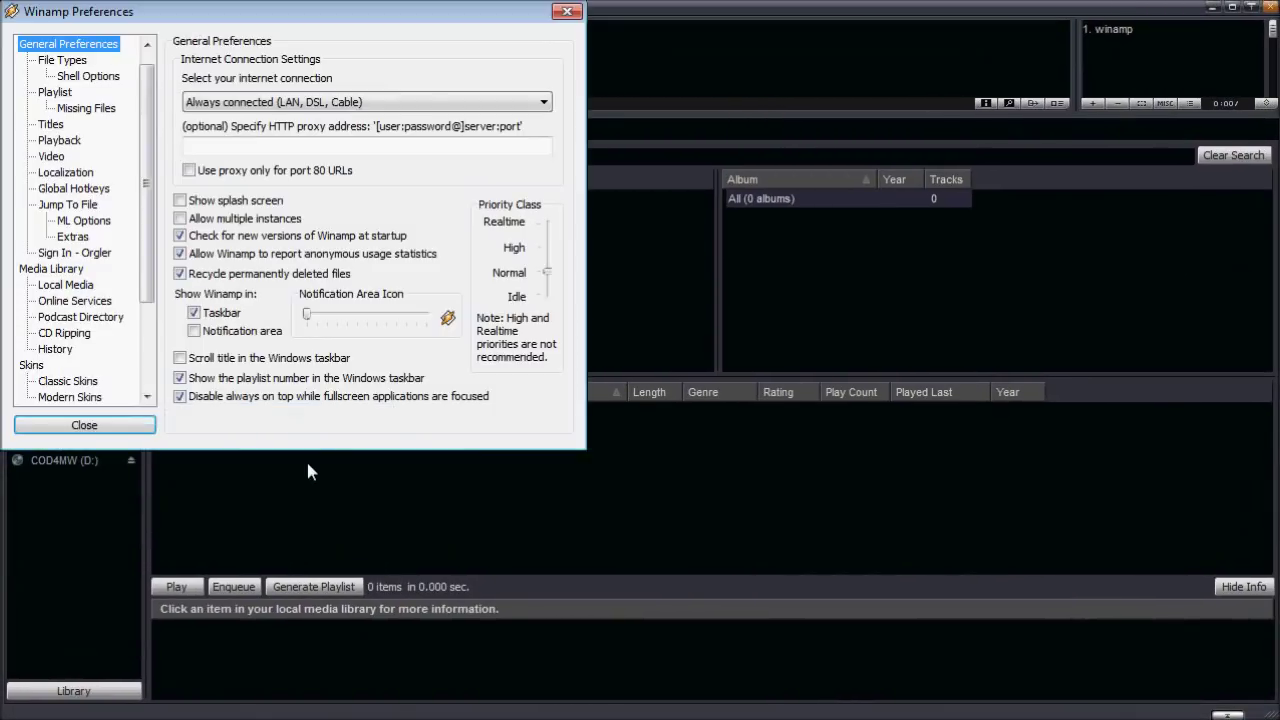
{"action": "left_click_drag", "start_coordinate": [144, 240], "coordinate": [134, 382]}
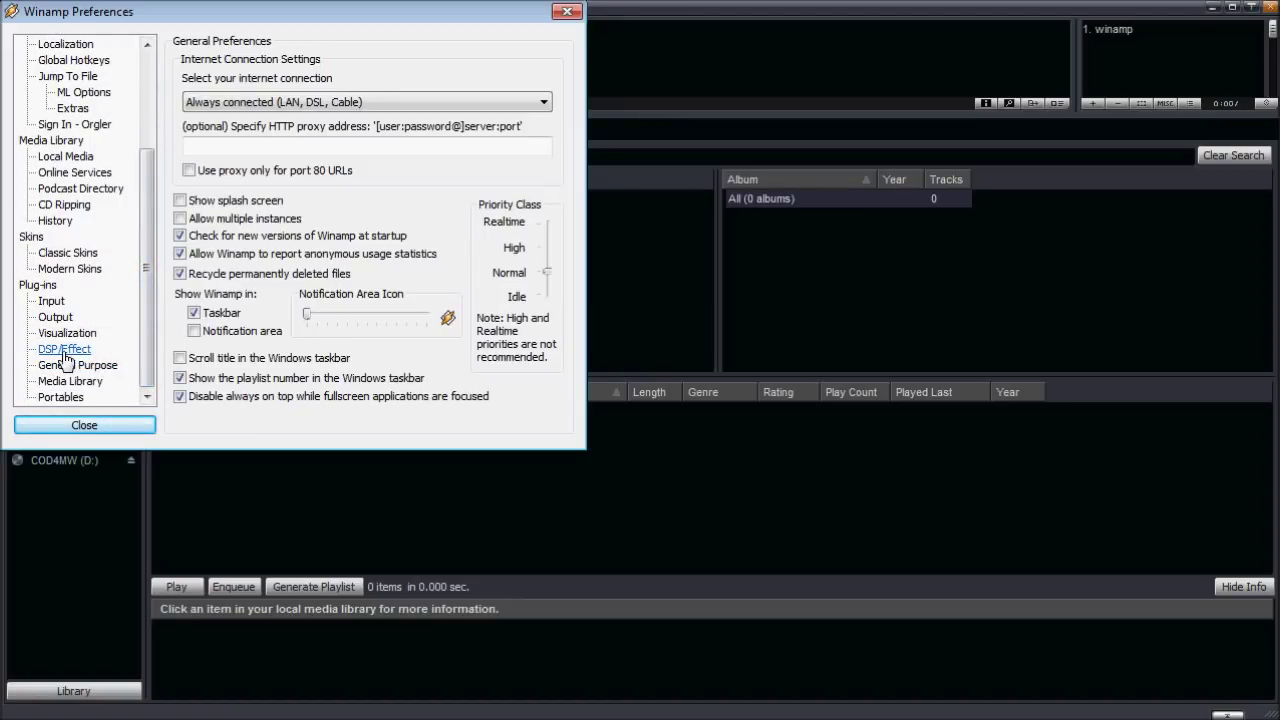
{"action": "left_click", "coordinate": [64, 352]}
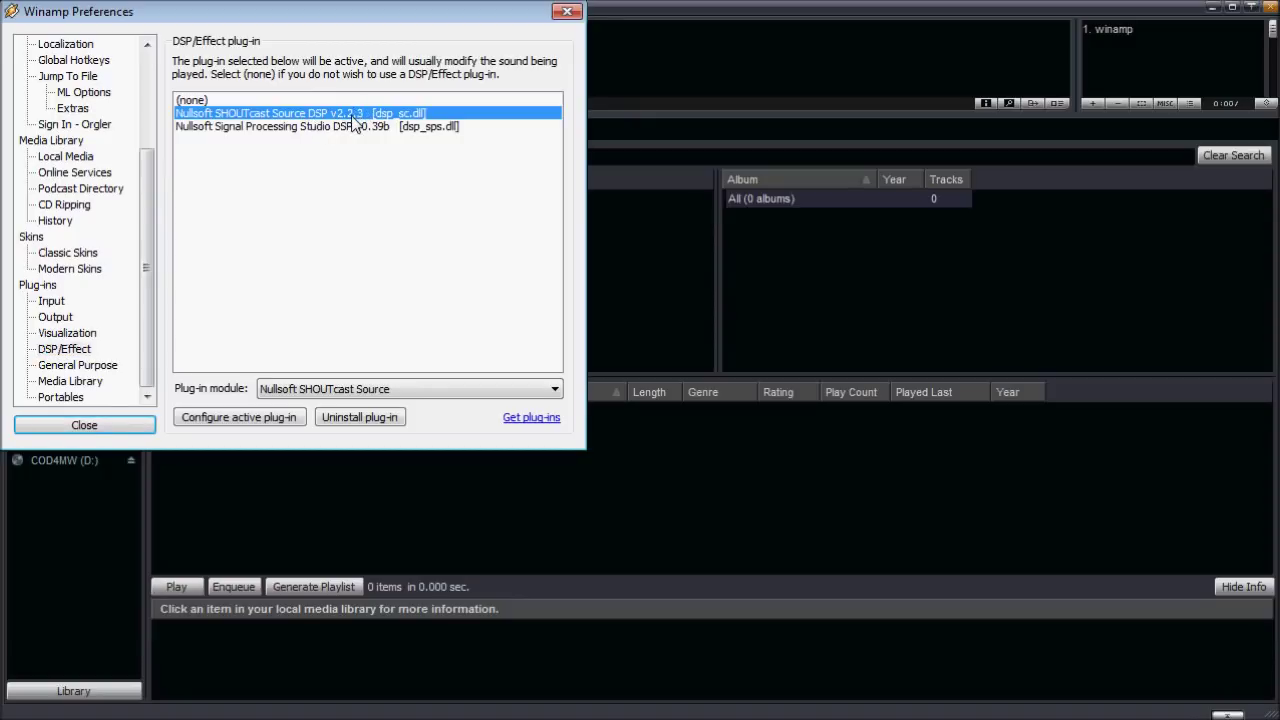
{"action": "left_click", "coordinate": [253, 420]}
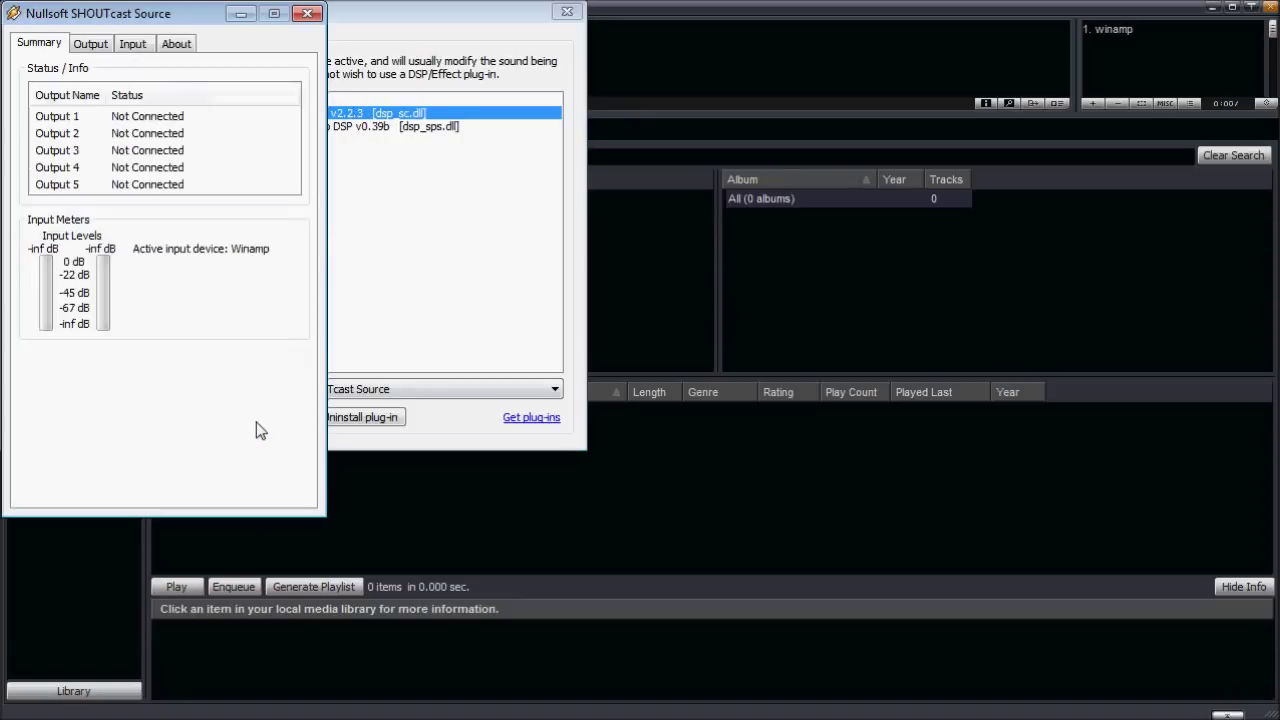
{"action": "left_click", "coordinate": [567, 11]}
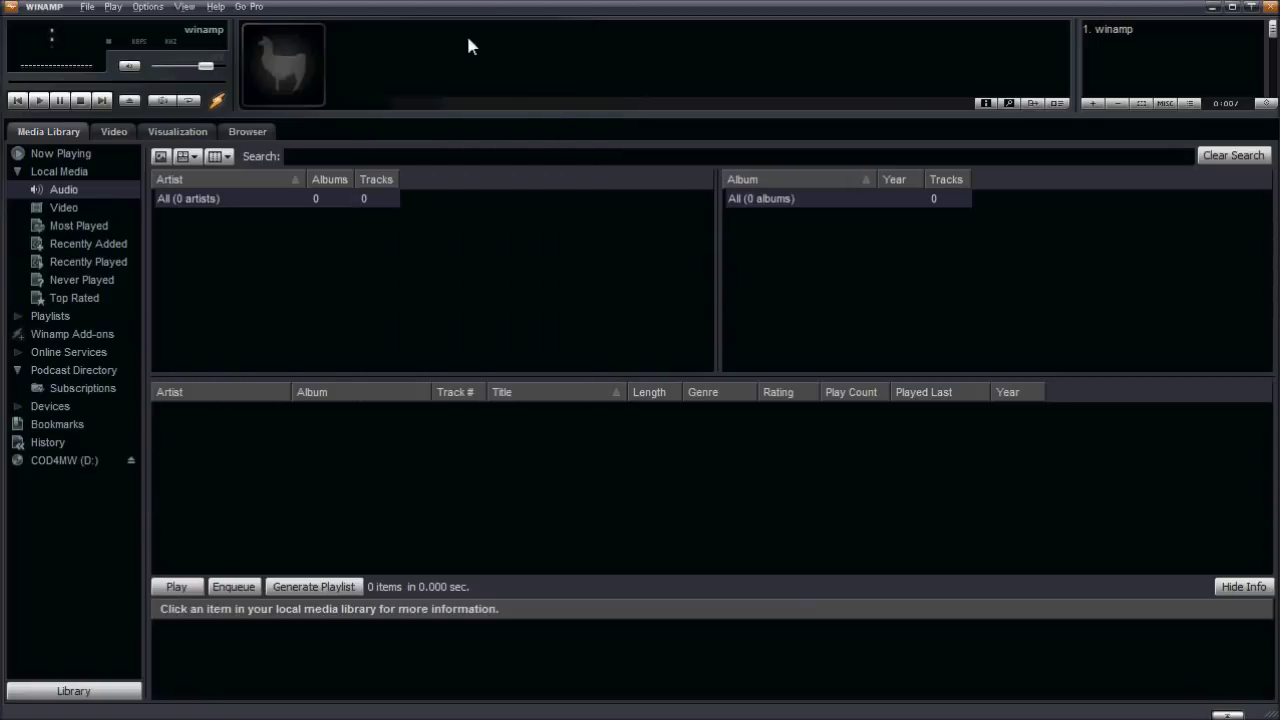
Rearrange the Winamp and SHOUTcast Source windows so both stay visible, Winamp snapped left.
{"action": "left_click_drag", "start_coordinate": [293, 33], "coordinate": [183, 27]}
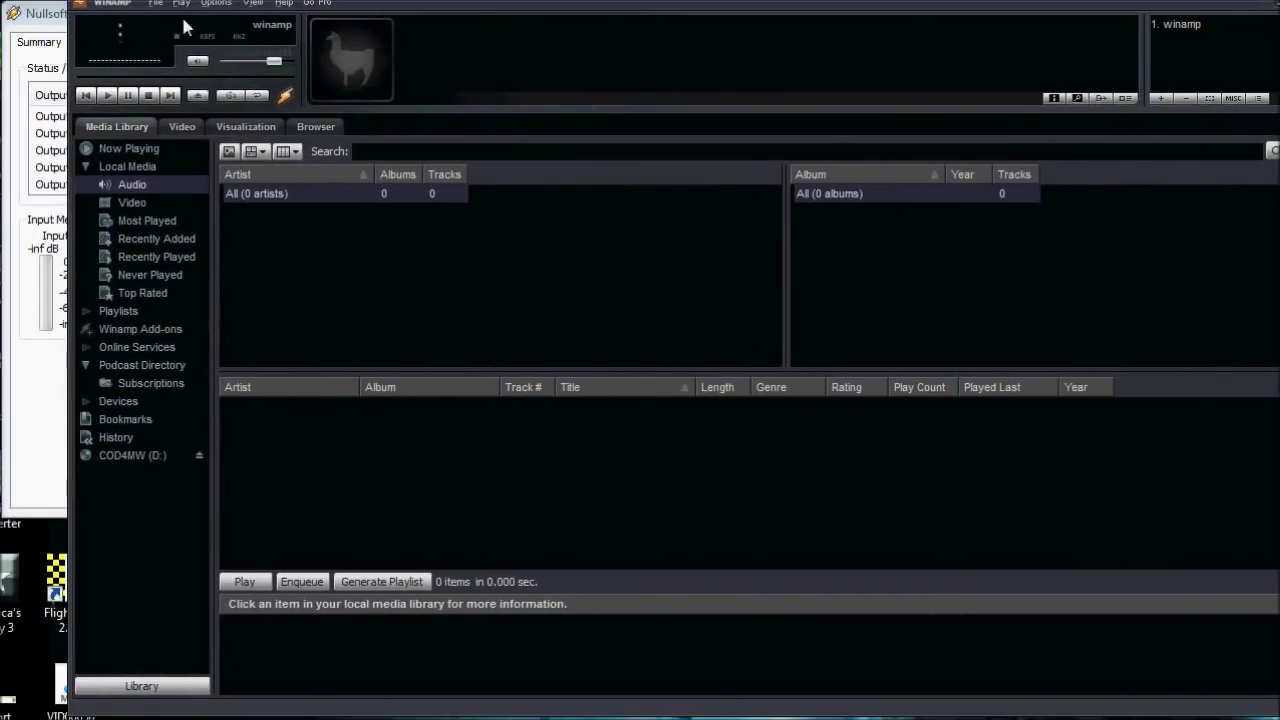
{"action": "left_click_drag", "start_coordinate": [57, 24], "coordinate": [182, 58]}
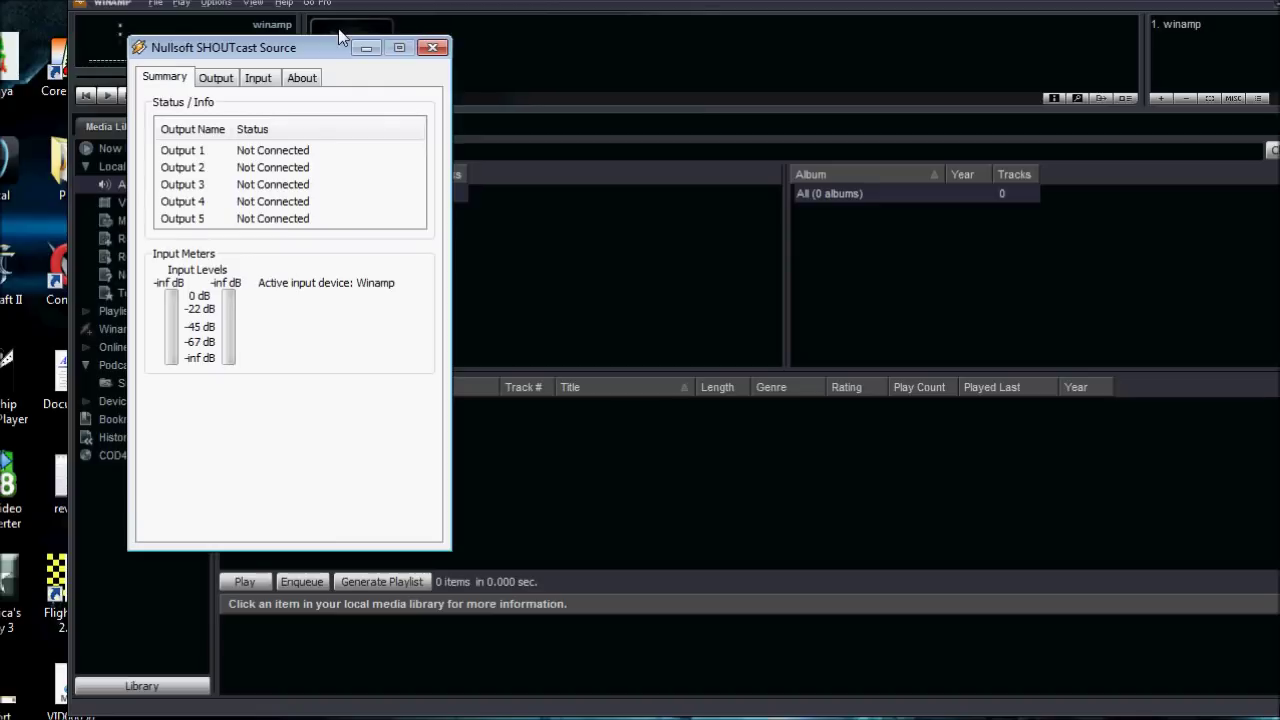
{"action": "left_click_drag", "start_coordinate": [300, 47], "coordinate": [101, 170]}
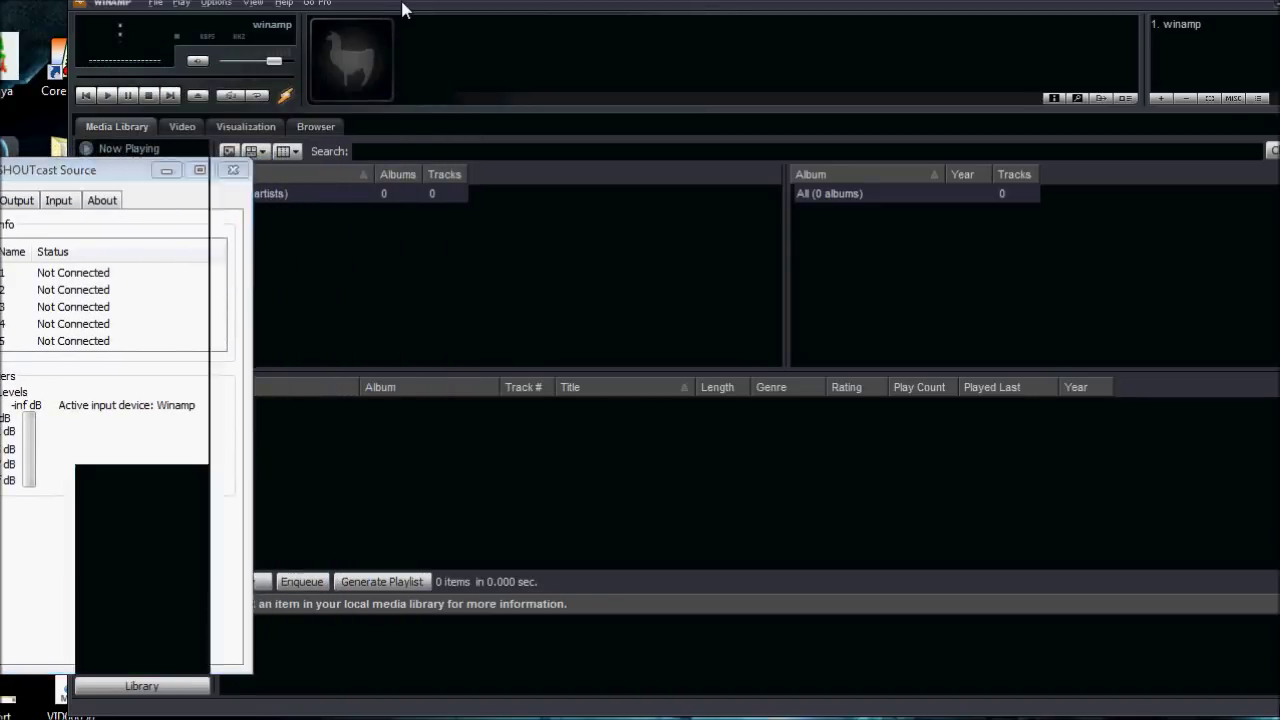
{"action": "left_click_drag", "start_coordinate": [404, 9], "coordinate": [331, 6]}
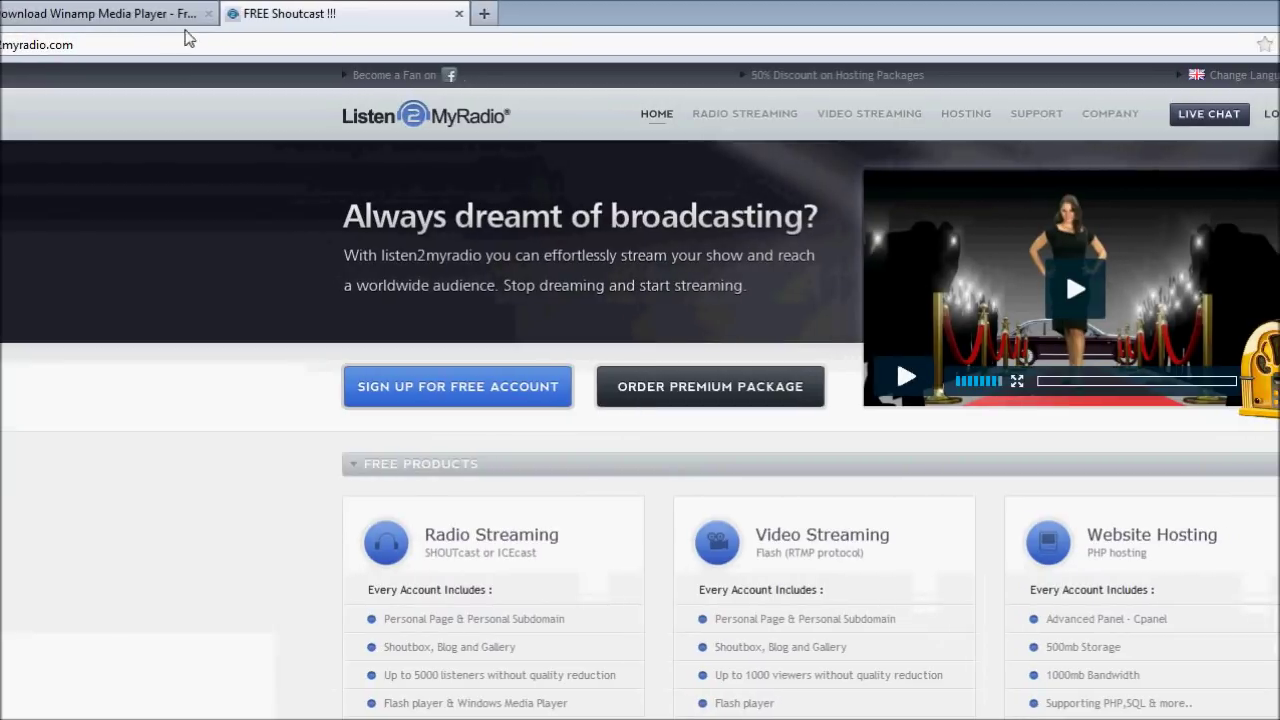
Close the Winamp download tab and open the free radio streaming sign-up form.
{"action": "middle_click", "coordinate": [205, 28]}
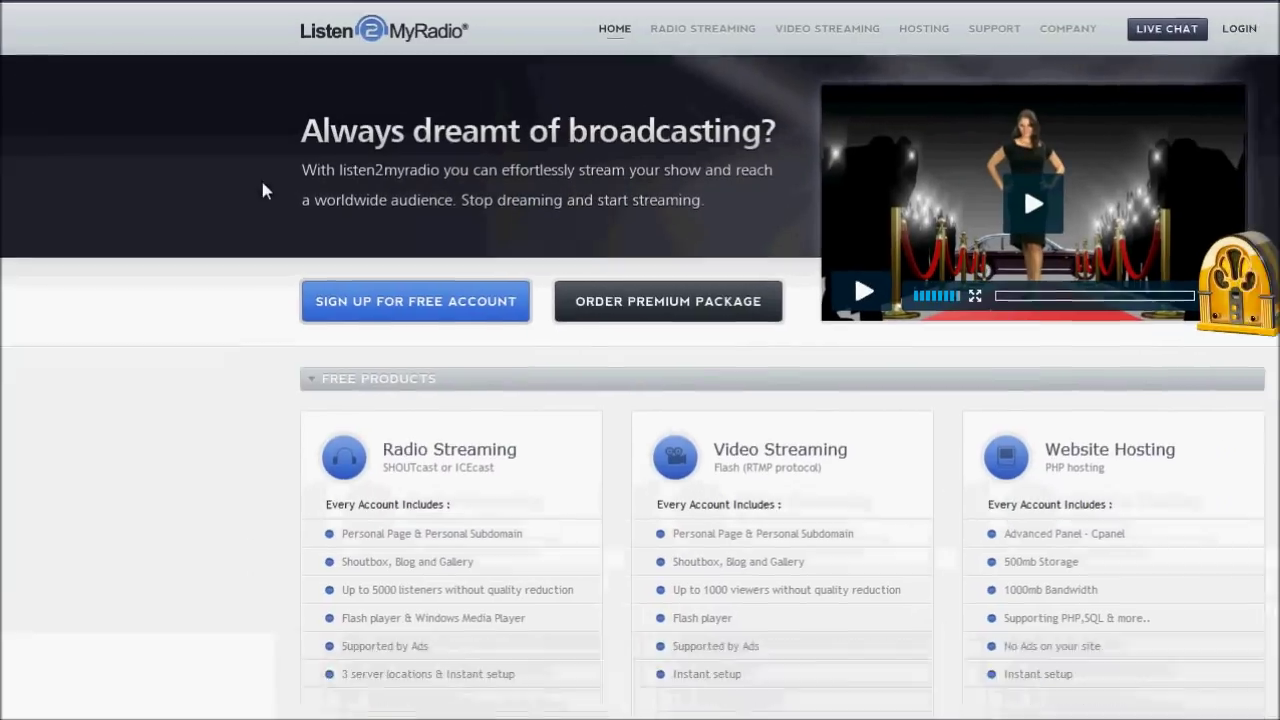
{"action": "scroll", "coordinate": [263, 190], "scroll_direction": "down", "scroll_amount": 1}
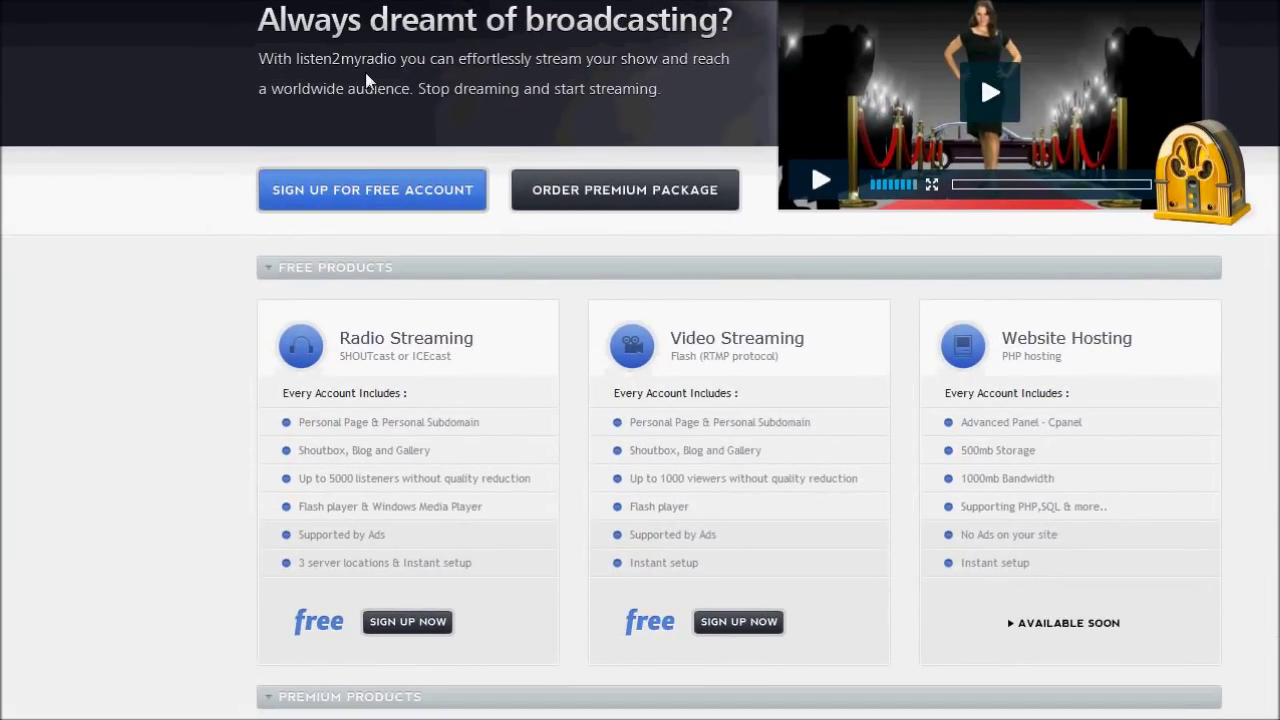
{"action": "scroll", "coordinate": [365, 72], "scroll_direction": "up", "scroll_amount": 1}
{"action": "scroll", "coordinate": [365, 72], "scroll_direction": "down", "scroll_amount": 1}
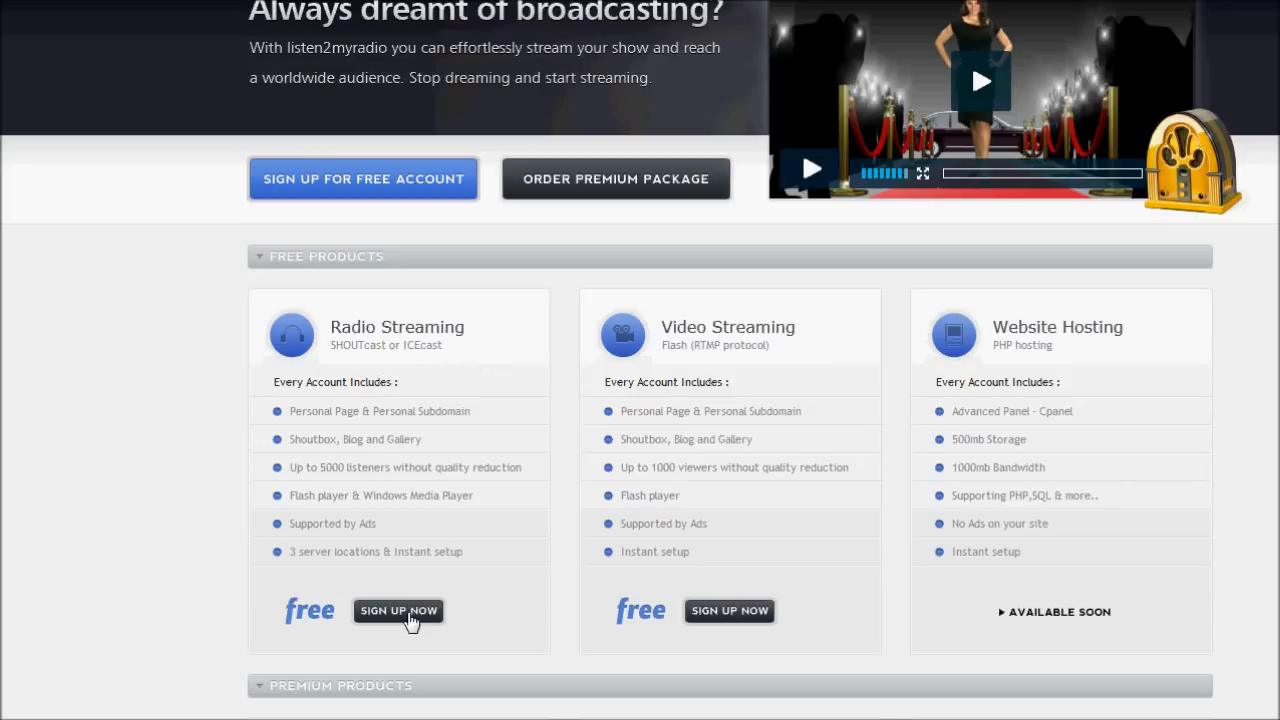
{"action": "left_click", "coordinate": [399, 611]}
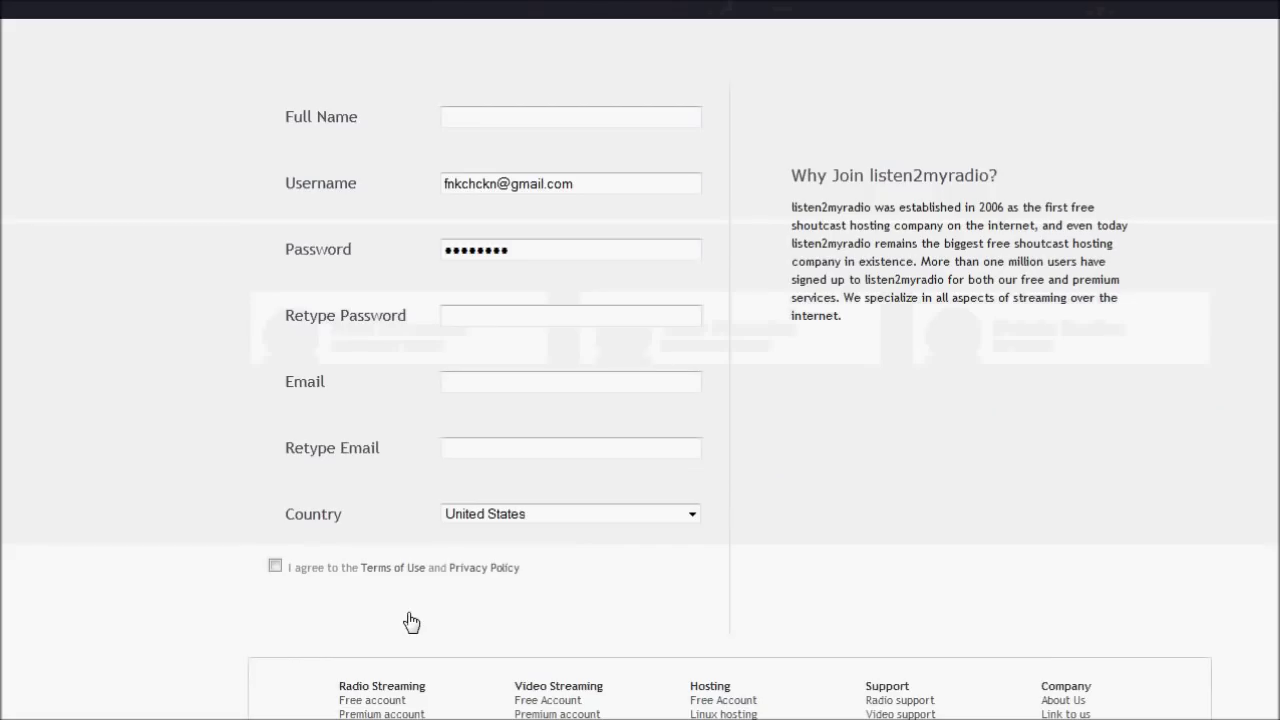
Clear the prefilled username and password, and enter the account holder's full name.
{"action": "left_click_drag", "start_coordinate": [703, 180], "coordinate": [419, 178]}
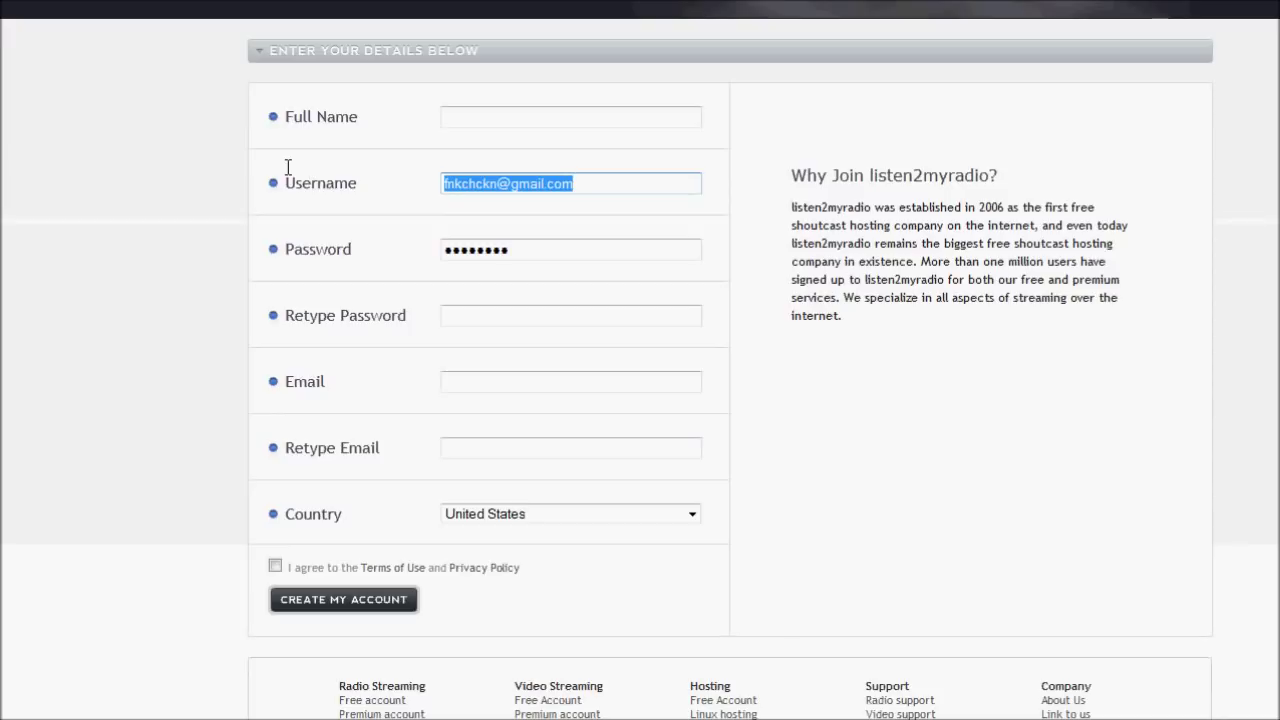
{"action": "key", "text": "BackSpace"}
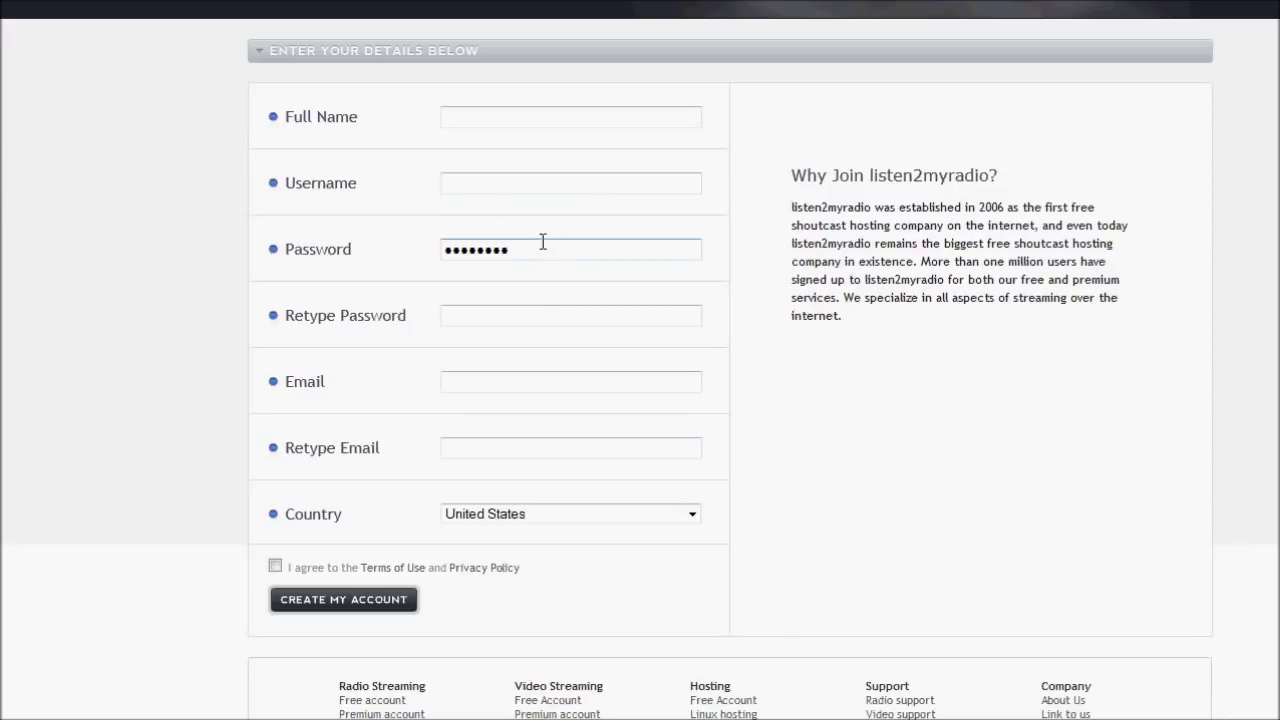
{"action": "left_click_drag", "start_coordinate": [543, 249], "coordinate": [444, 249]}
{"action": "key", "text": "BackSpace"}
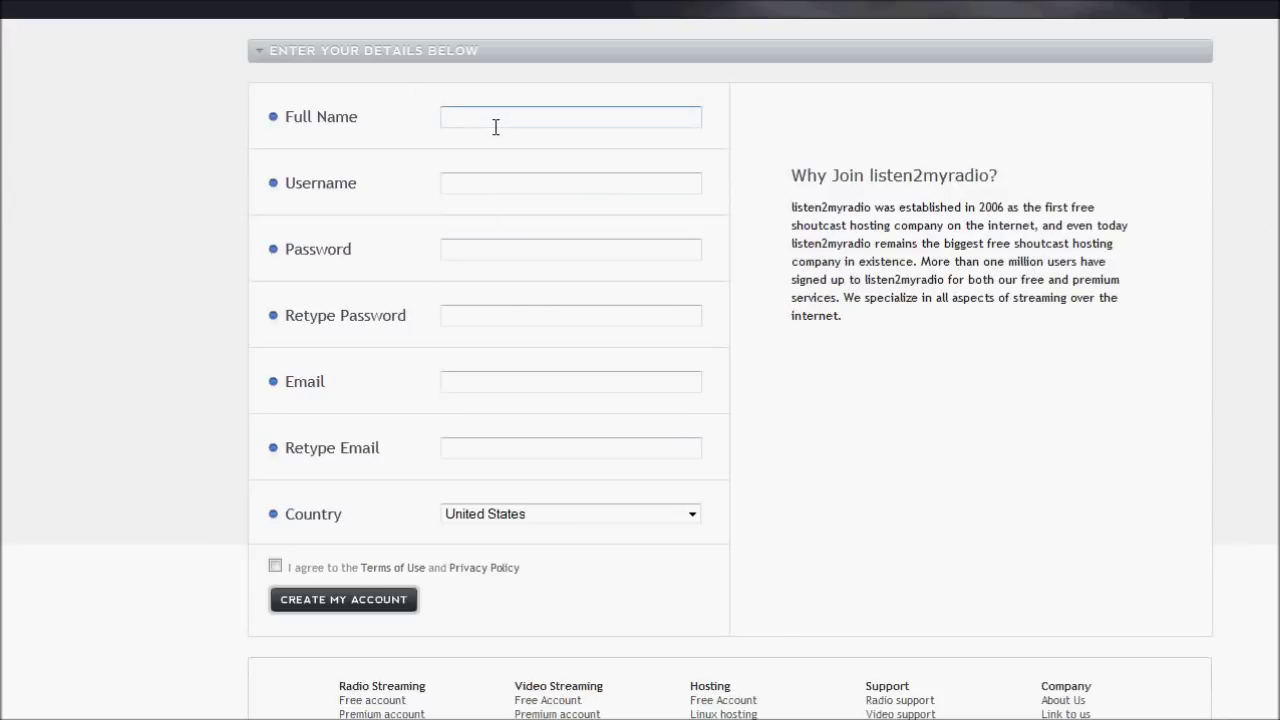
{"action": "left_click", "coordinate": [495, 127]}
{"action": "type", "text": "Jack"}
{"action": "left_click", "coordinate": [366, 154]}
Fill in the username, the password and a Mailinator e-mail address.
{"action": "left_click", "coordinate": [483, 187]}
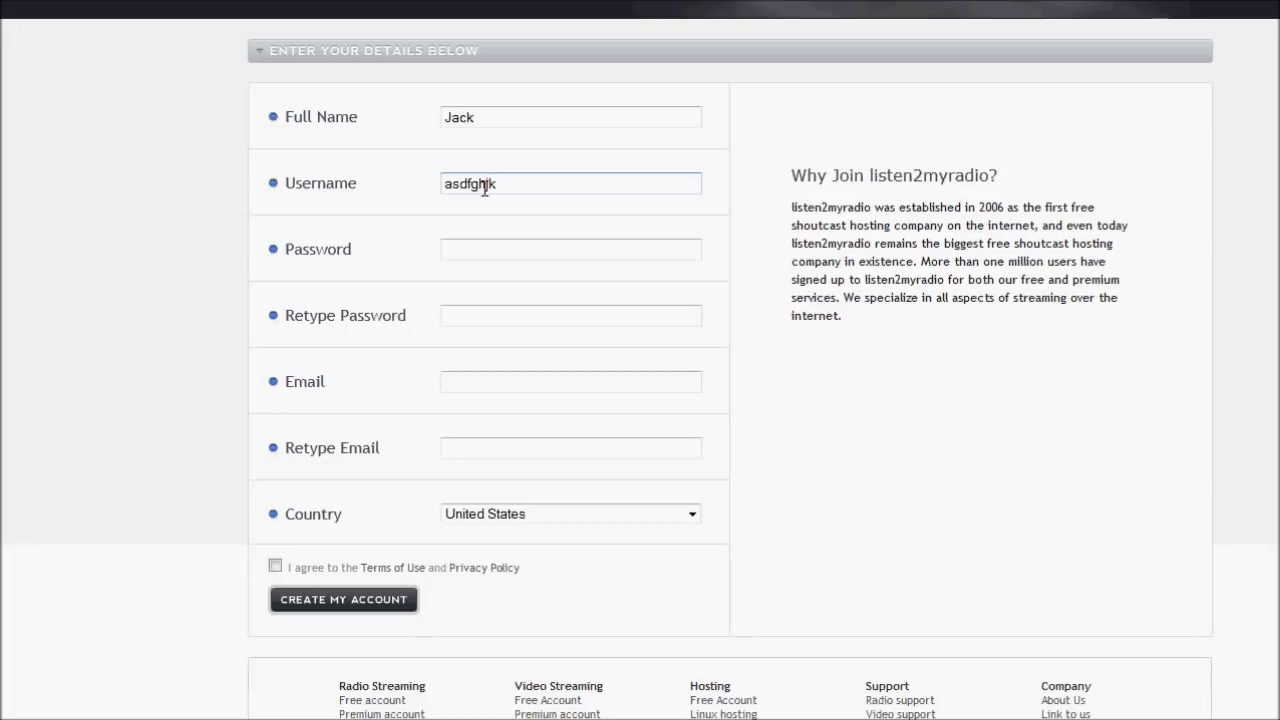
{"action": "left_click", "coordinate": [467, 256]}
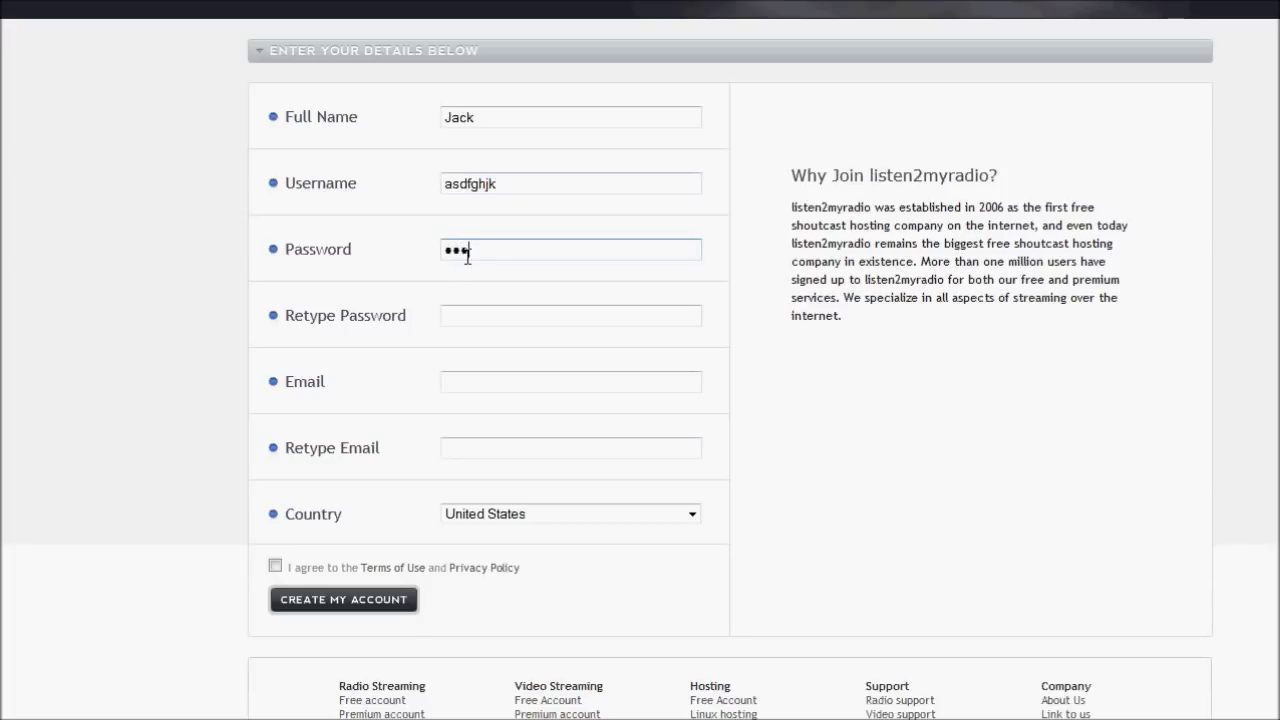
{"action": "type", "text": "hj"}
{"action": "left_click", "coordinate": [466, 316]}
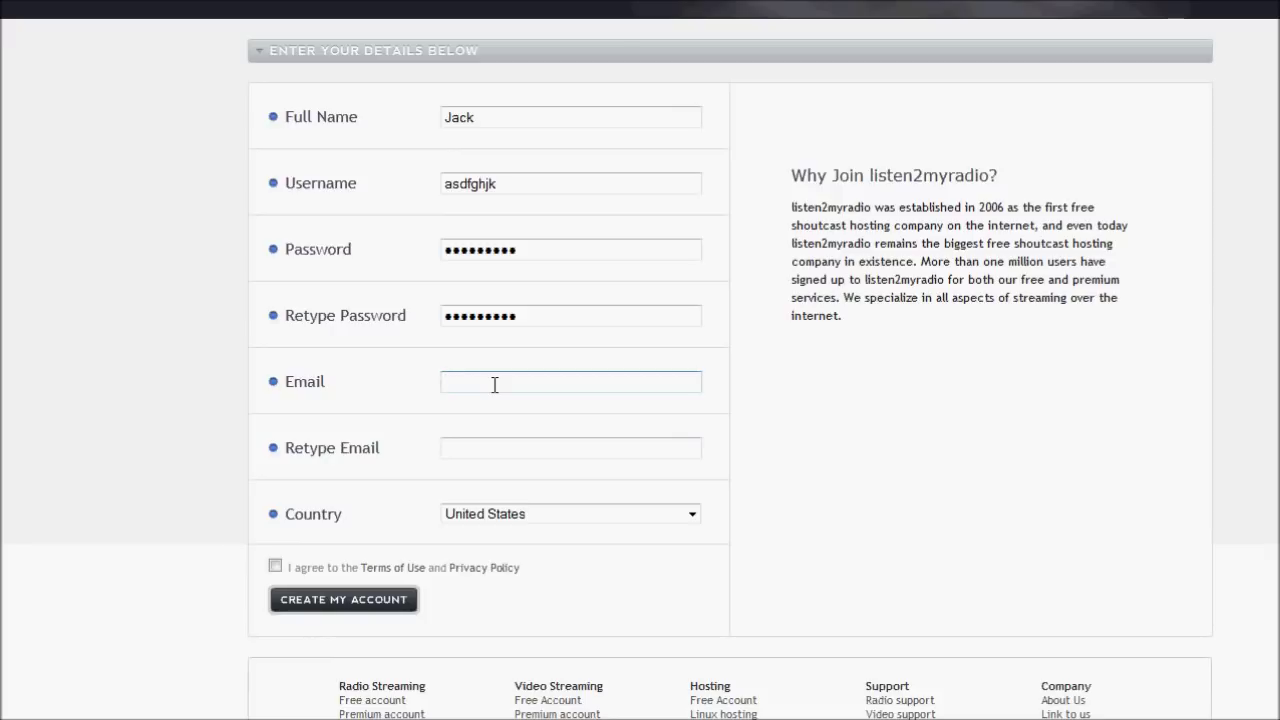
Copy the e-mail into Retype Email, agree to the Terms of Use, and submit the registration.
{"action": "key", "text": "ctrl+a"}
{"action": "key", "text": "ctrl+c"}
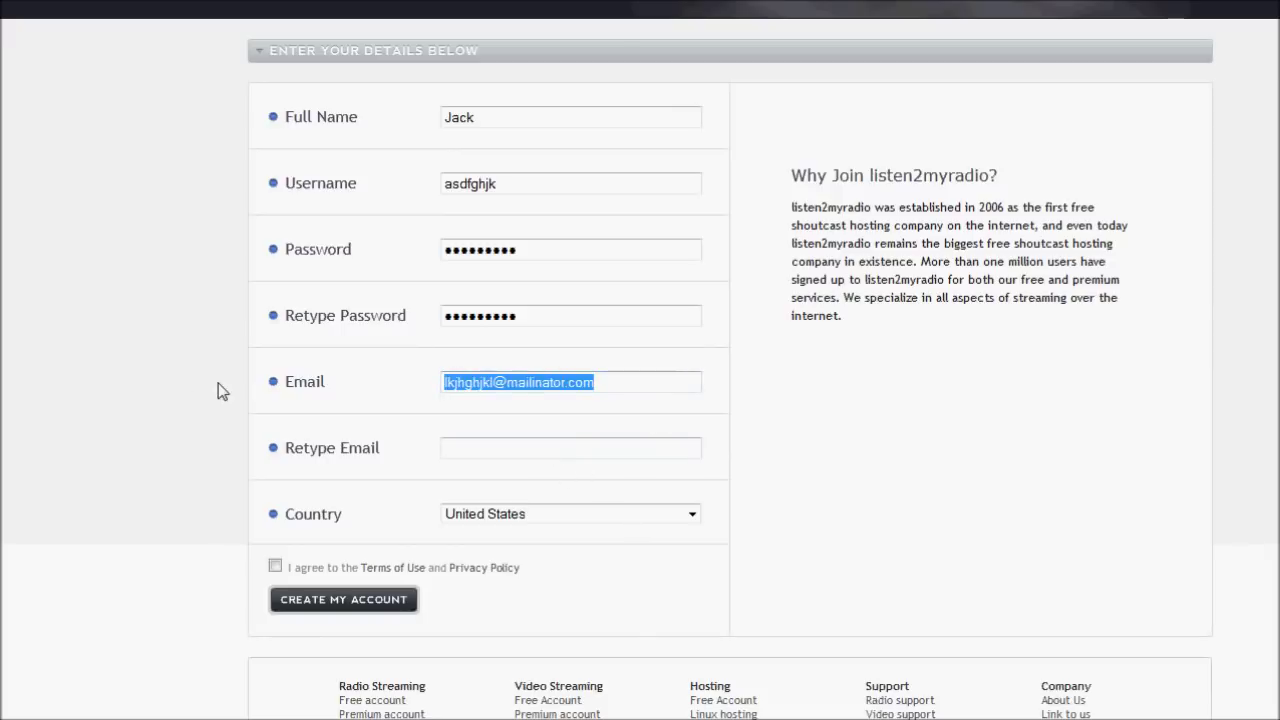
{"action": "left_click", "coordinate": [560, 450]}
{"action": "key", "text": "ctrl+v"}
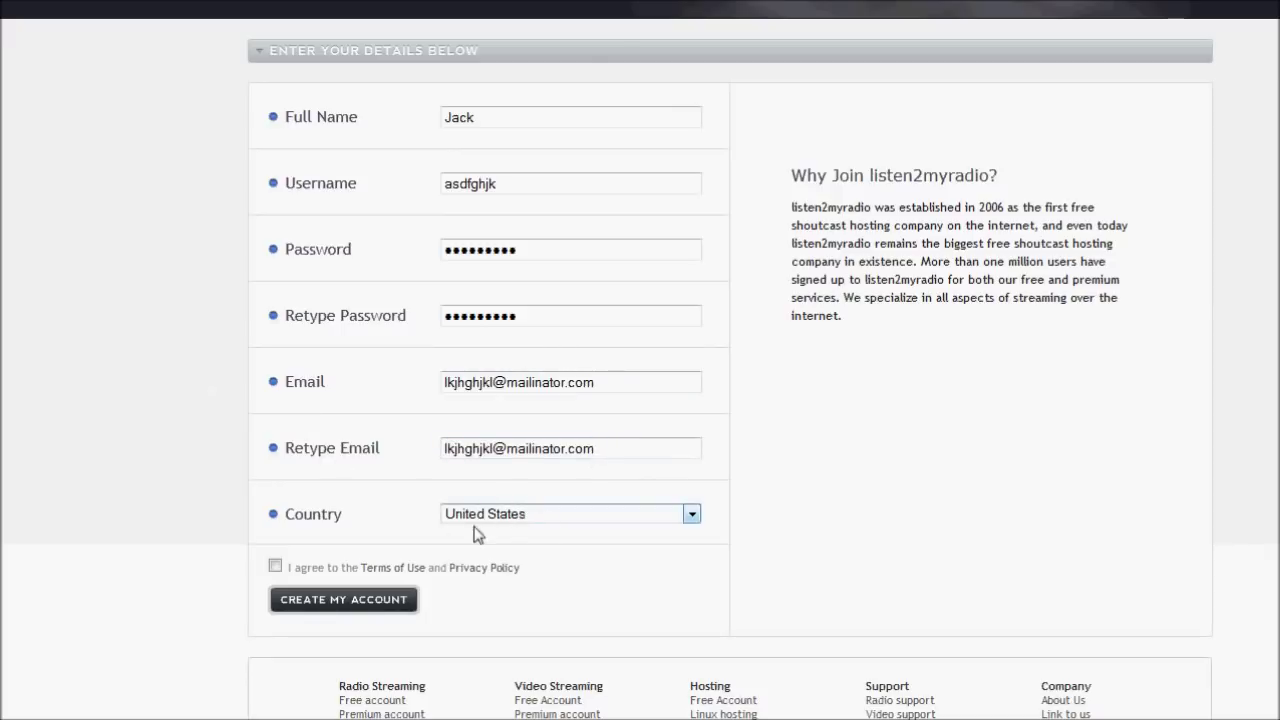
{"action": "left_click", "coordinate": [275, 566]}
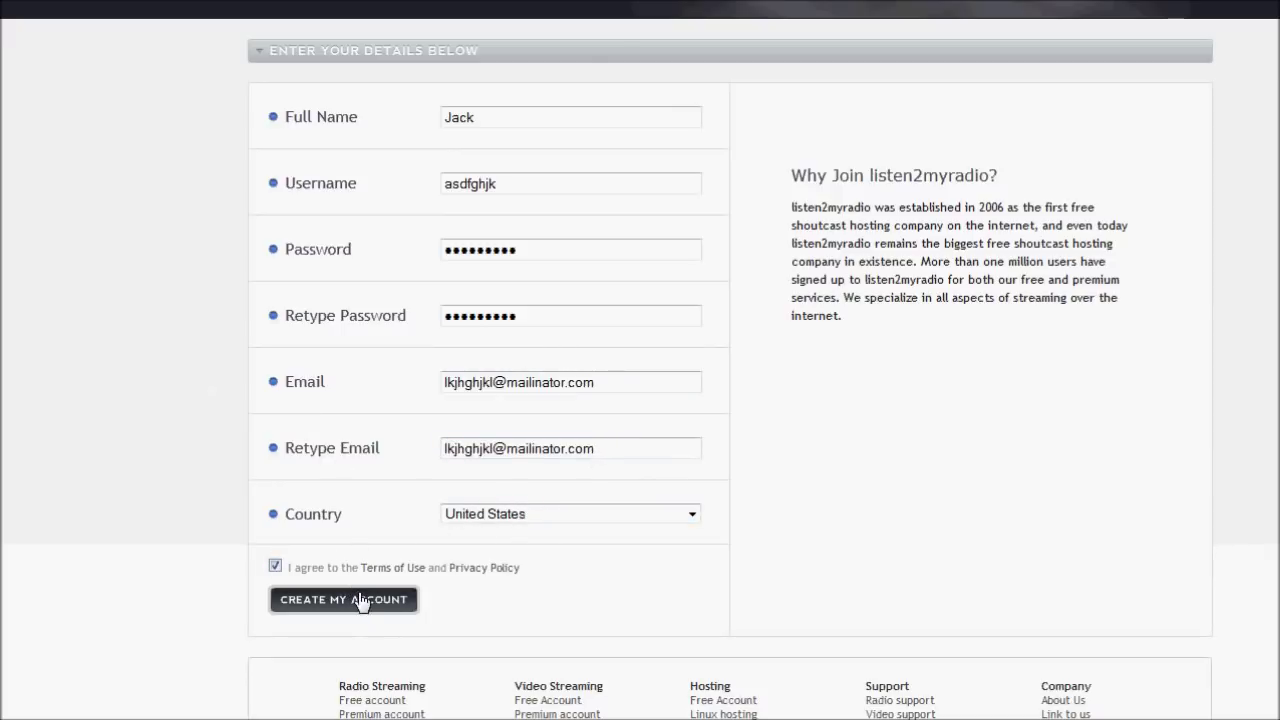
{"action": "left_click", "coordinate": [353, 597]}
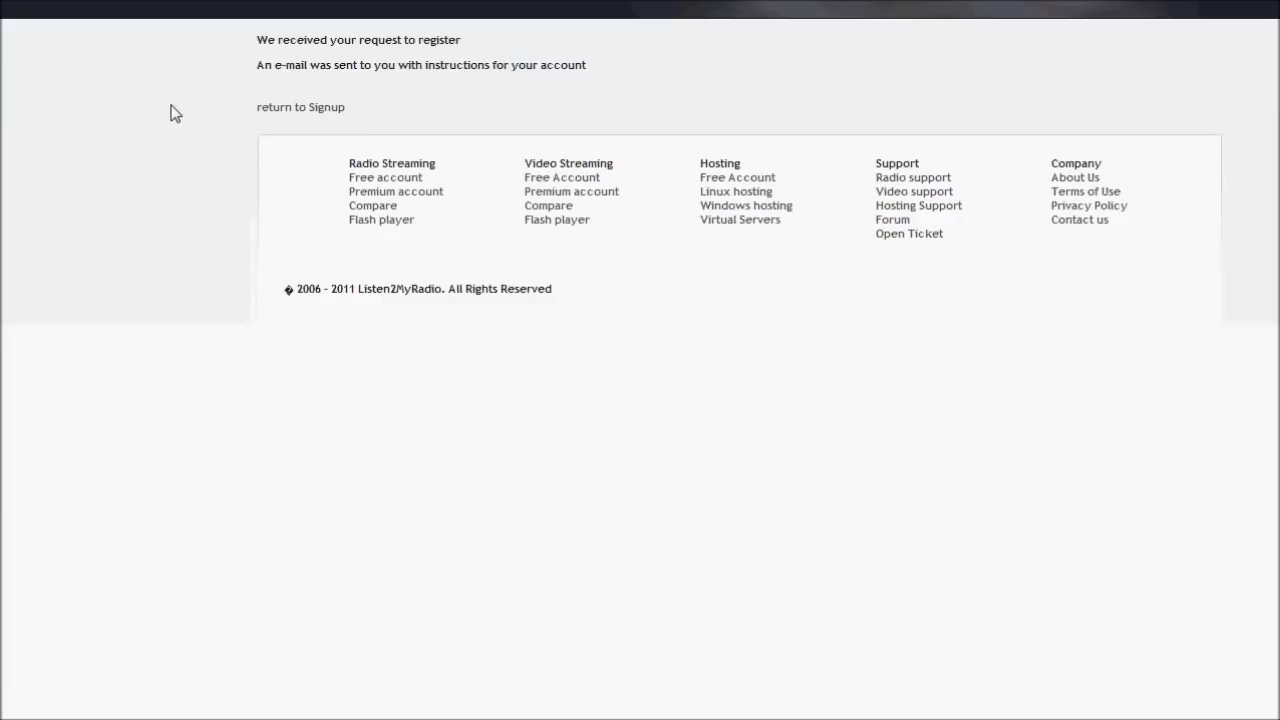
Decline saving the password, then open the disposable Mailinator inbox and its signup confirmation email.
{"action": "left_click", "coordinate": [299, 100]}
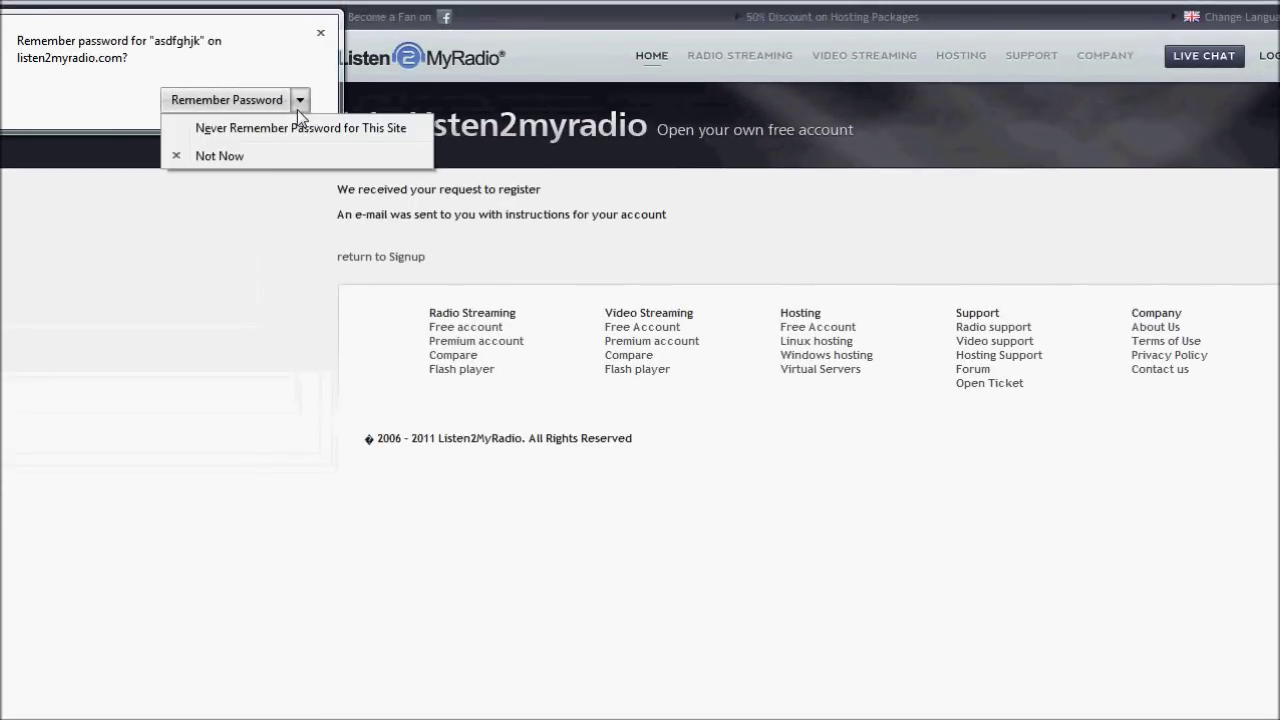
{"action": "left_click", "coordinate": [238, 155]}
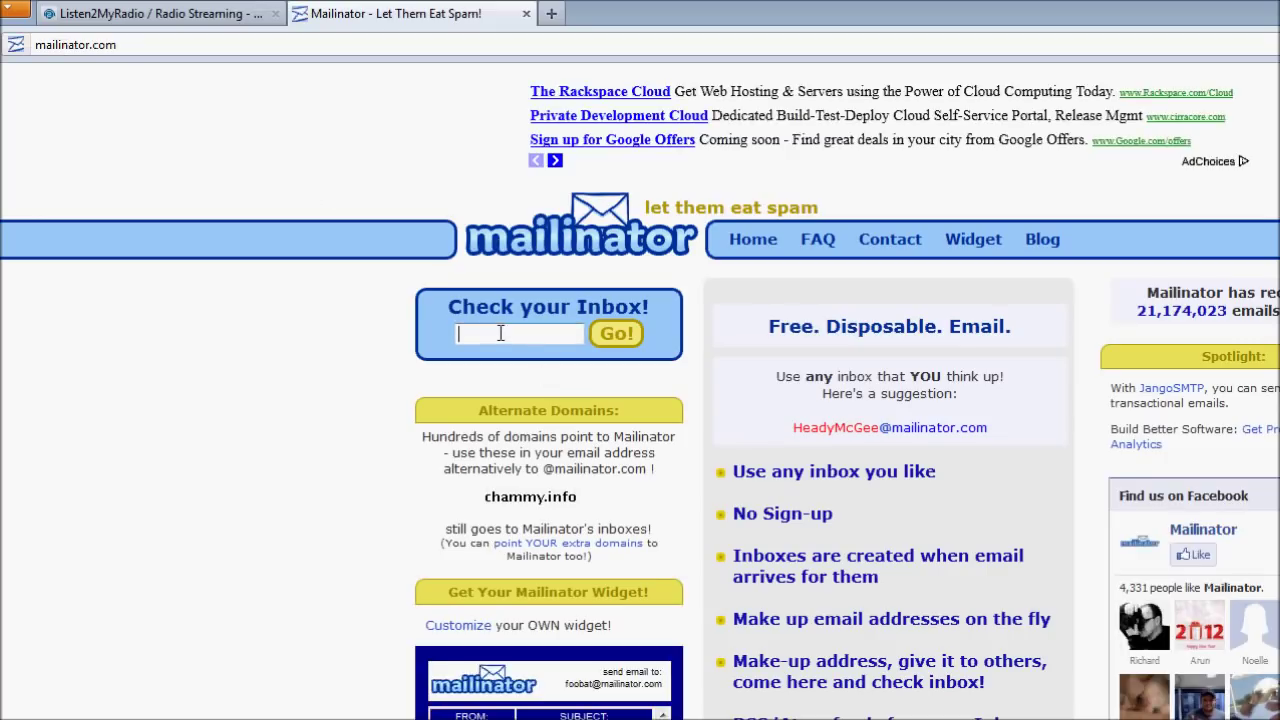
{"action": "type", "text": "lkjhg"}
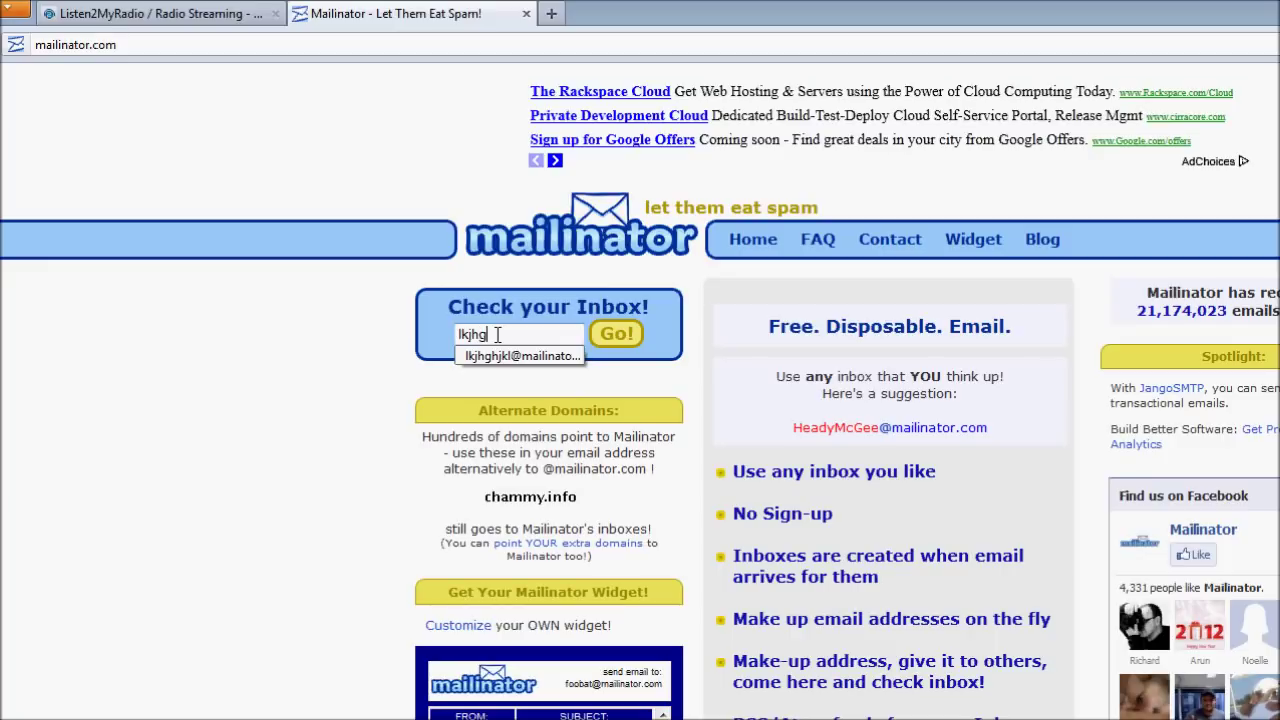
{"action": "type", "text": "hjk"}
{"action": "left_click", "coordinate": [492, 356]}
{"action": "left_click", "coordinate": [616, 336]}
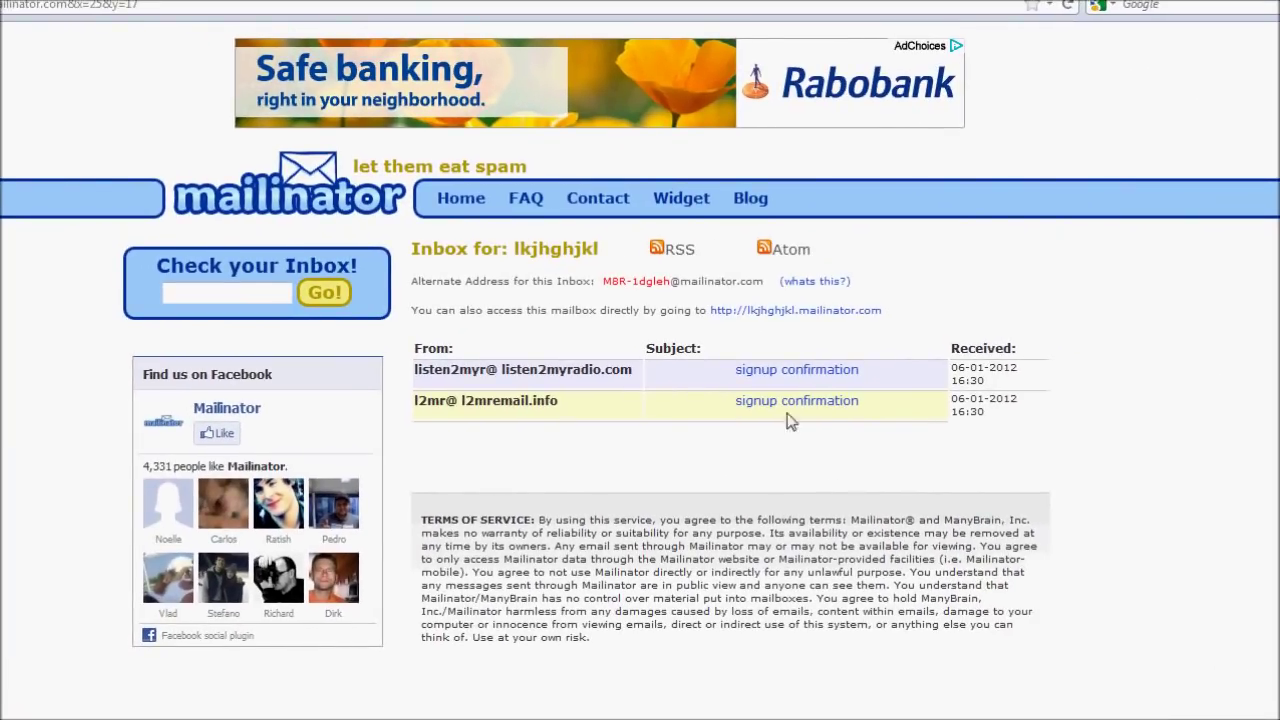
{"action": "left_click", "coordinate": [791, 372]}
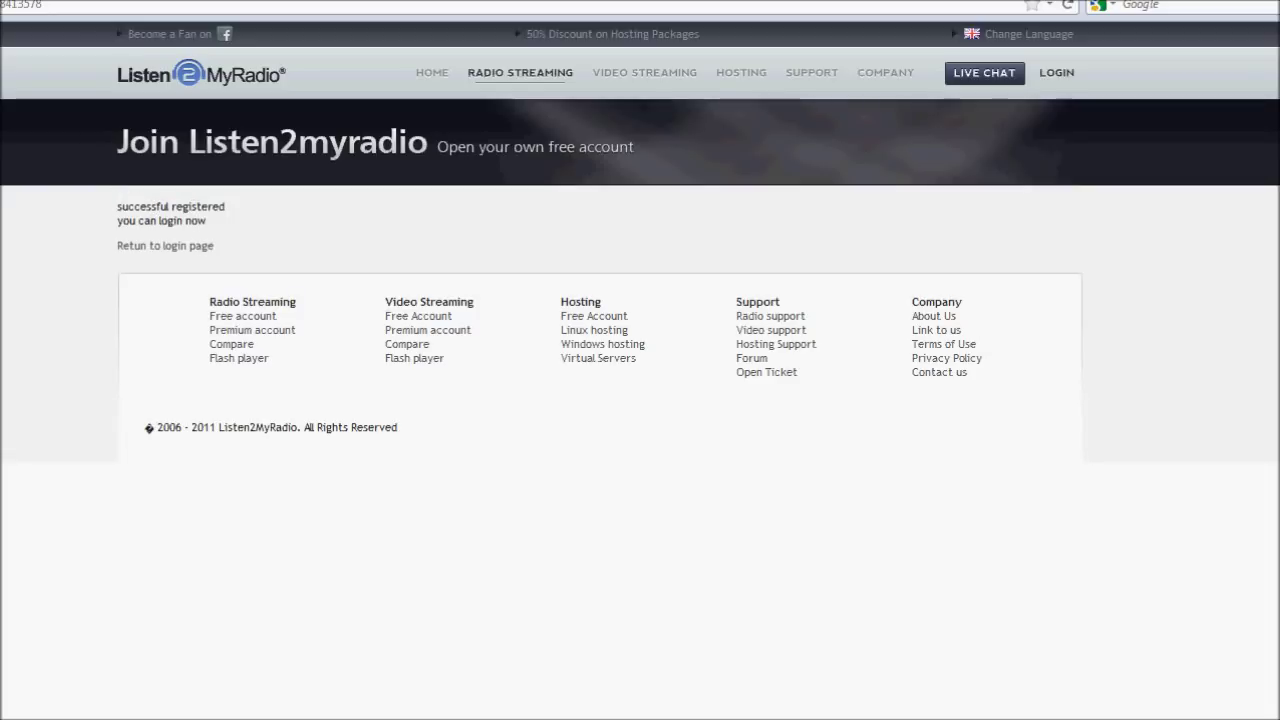
Delete the confirmation email, close the Mailinator and old registration tabs, and open the Free Account login.
{"action": "left_click", "coordinate": [199, 86]}
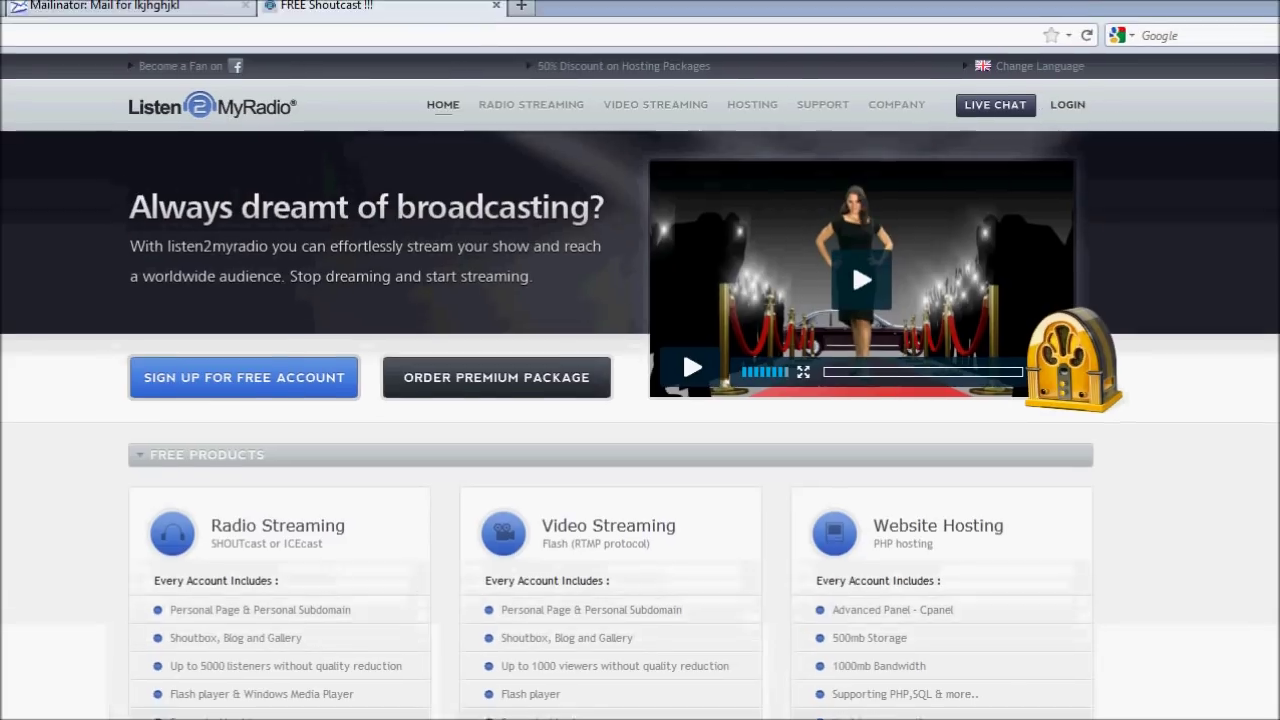
{"action": "left_click", "coordinate": [78, 10]}
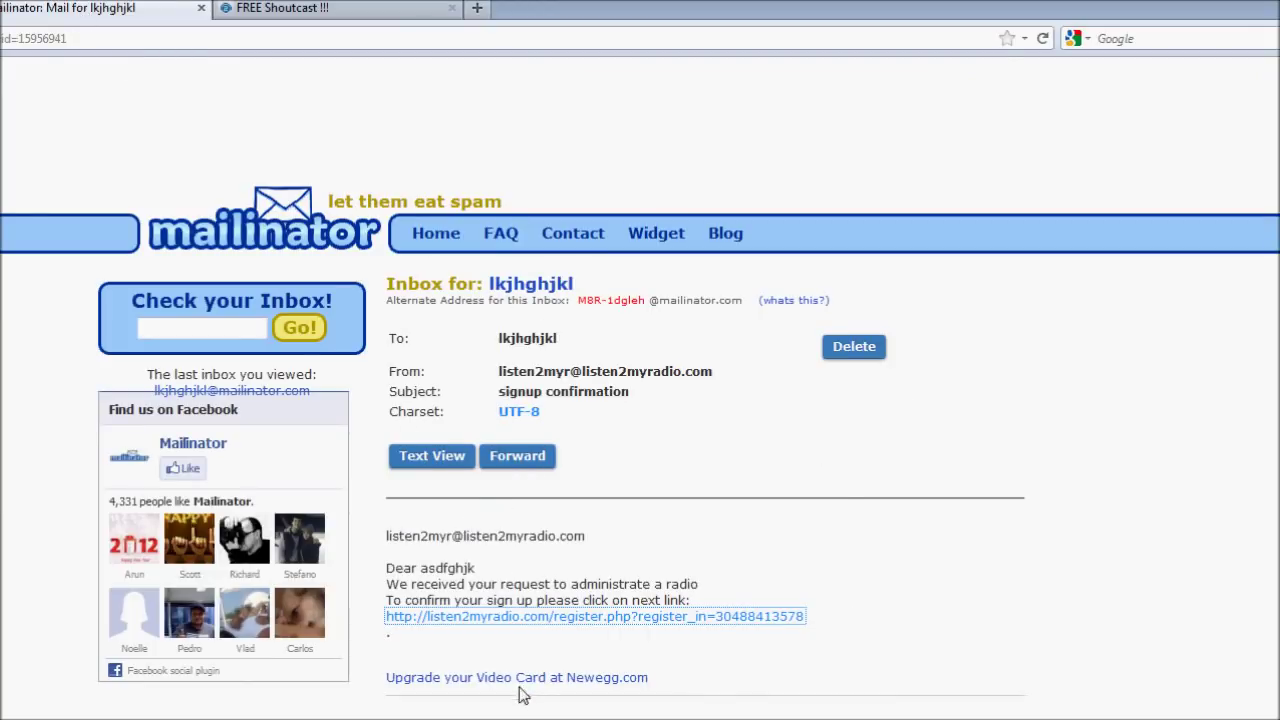
{"action": "left_click", "coordinate": [857, 348]}
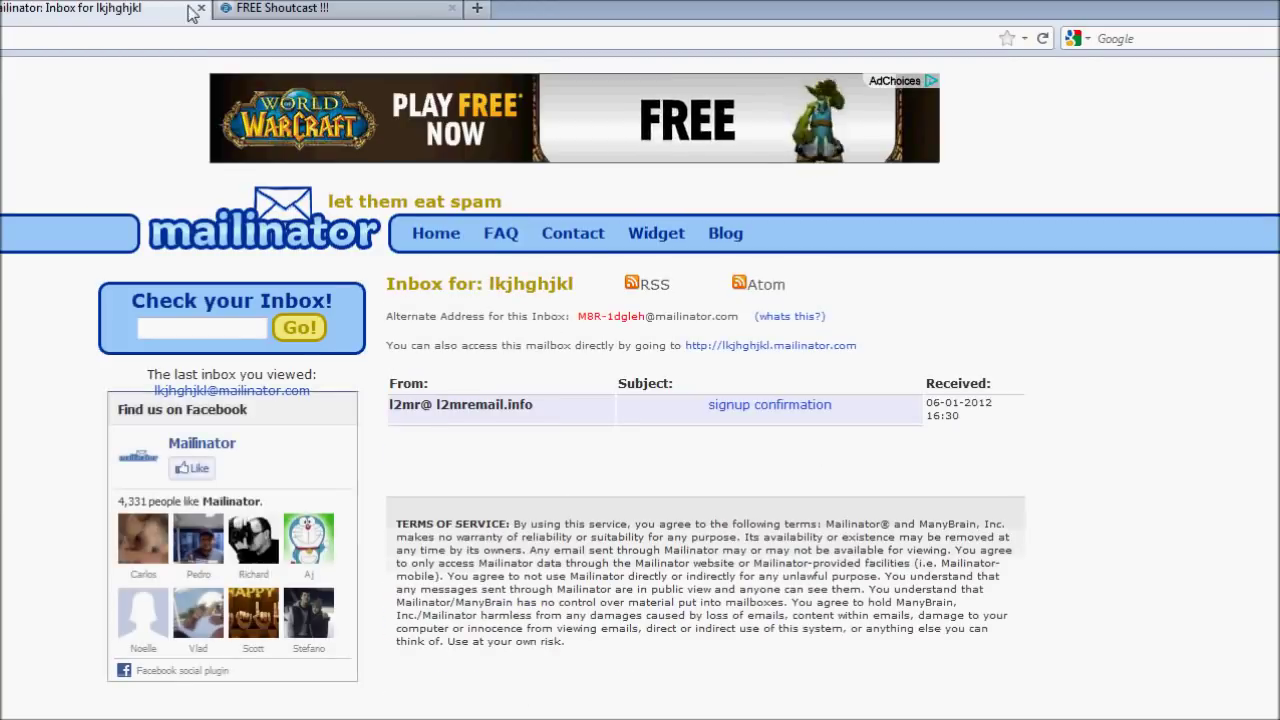
{"action": "left_click", "coordinate": [200, 9]}
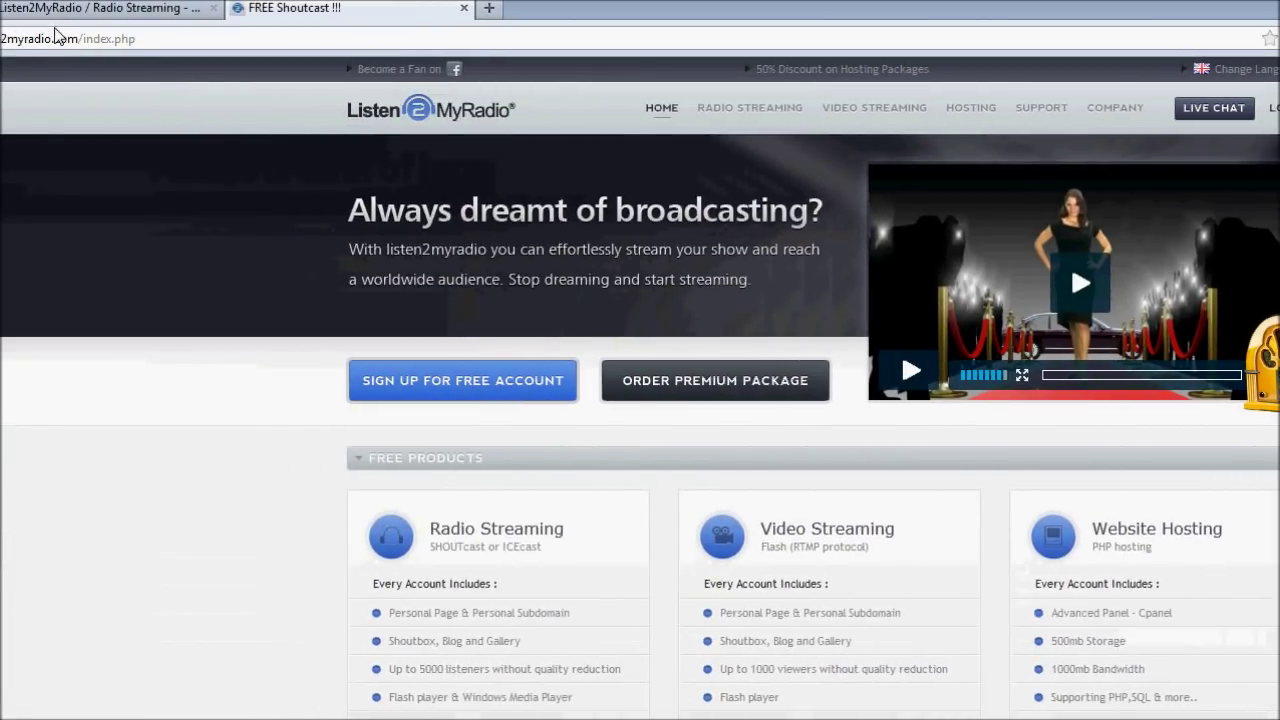
{"action": "left_click", "coordinate": [40, 10]}
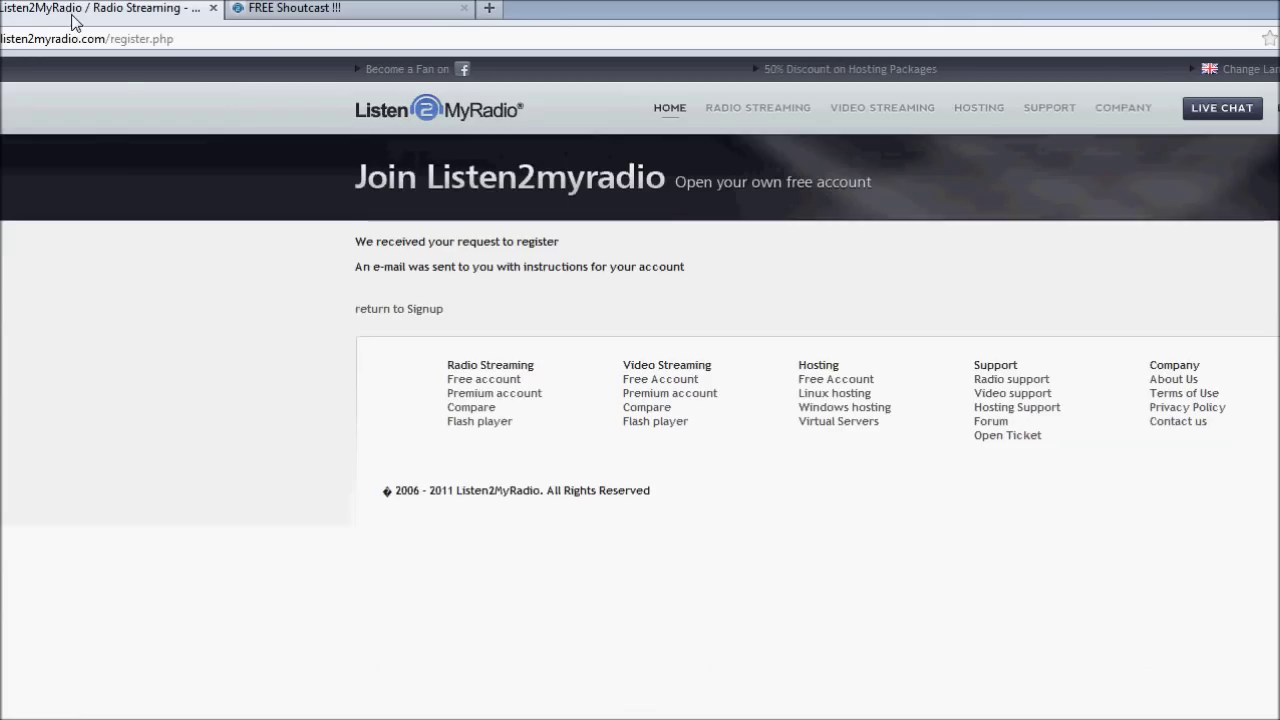
{"action": "left_click", "coordinate": [213, 8]}
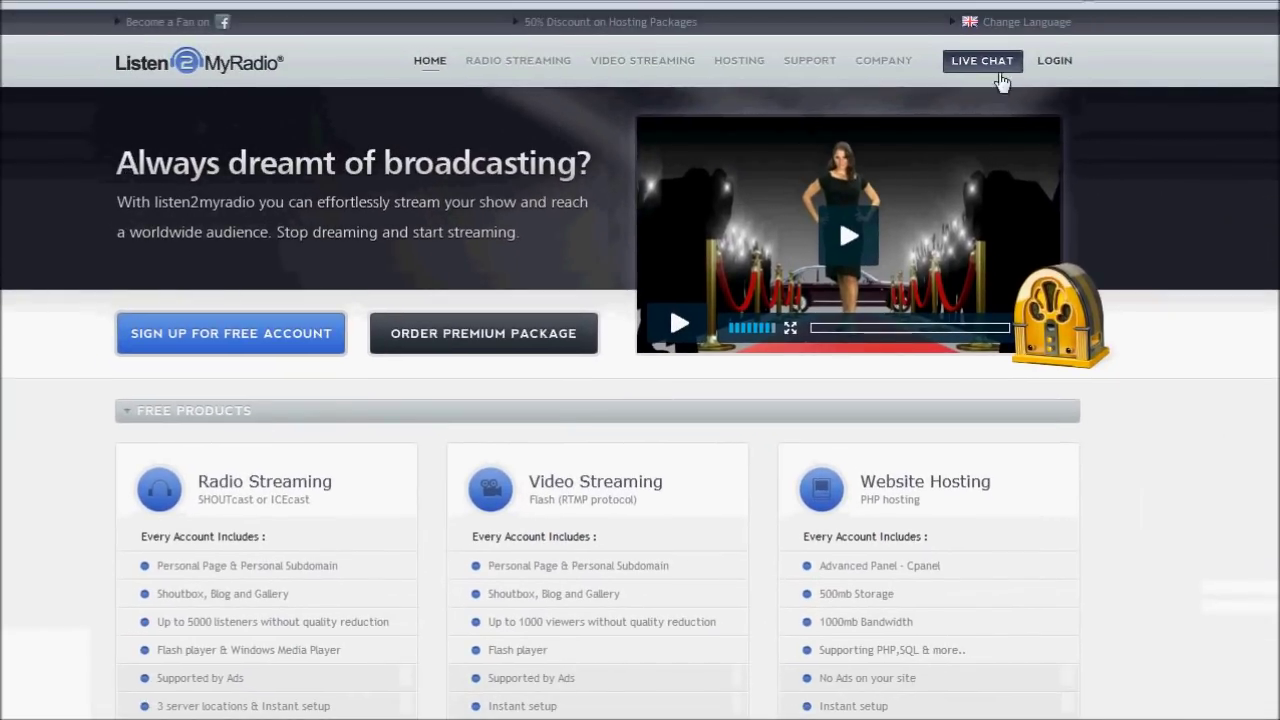
{"action": "mouse_move", "coordinate": [1052, 70]}
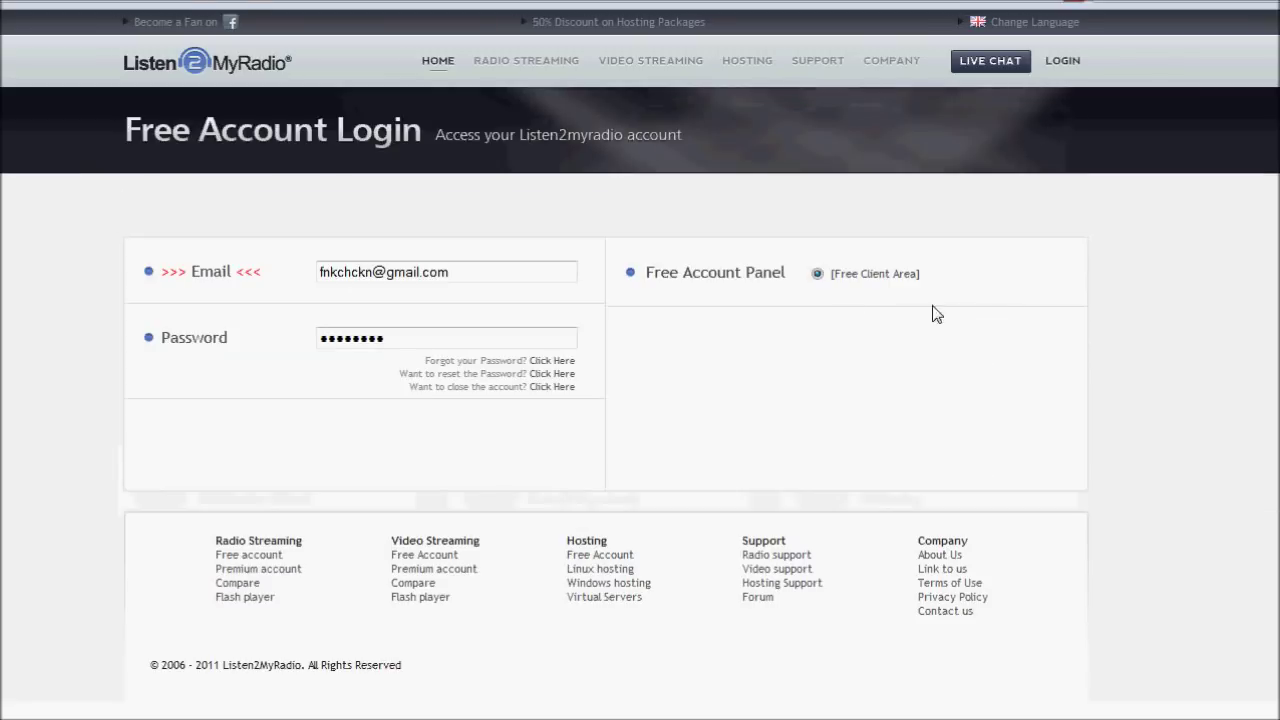
{"action": "left_click", "coordinate": [528, 277]}
Clear the autofilled e-mail and password from the login form.
{"action": "key", "text": "ctrl+a"}
{"action": "key", "text": "BackSpace"}
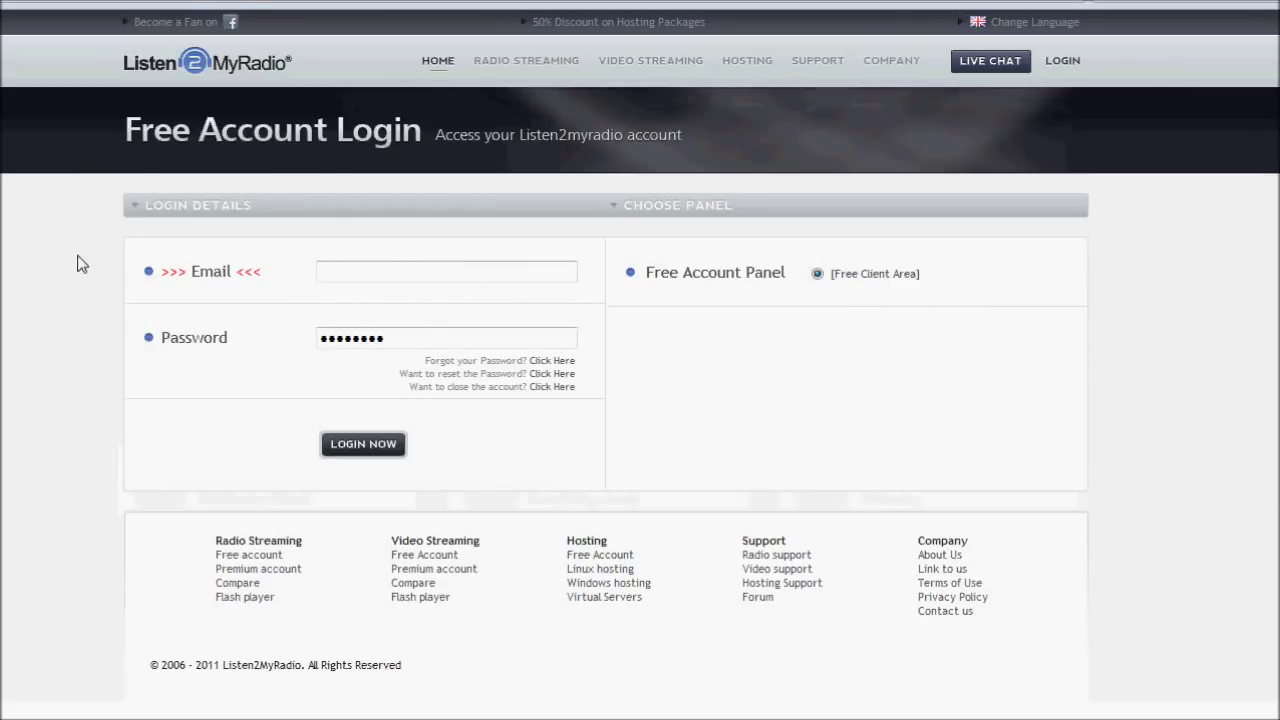
{"action": "left_click", "coordinate": [523, 340]}
{"action": "key", "text": "ctrl+a"}
{"action": "key", "text": "BackSpace"}
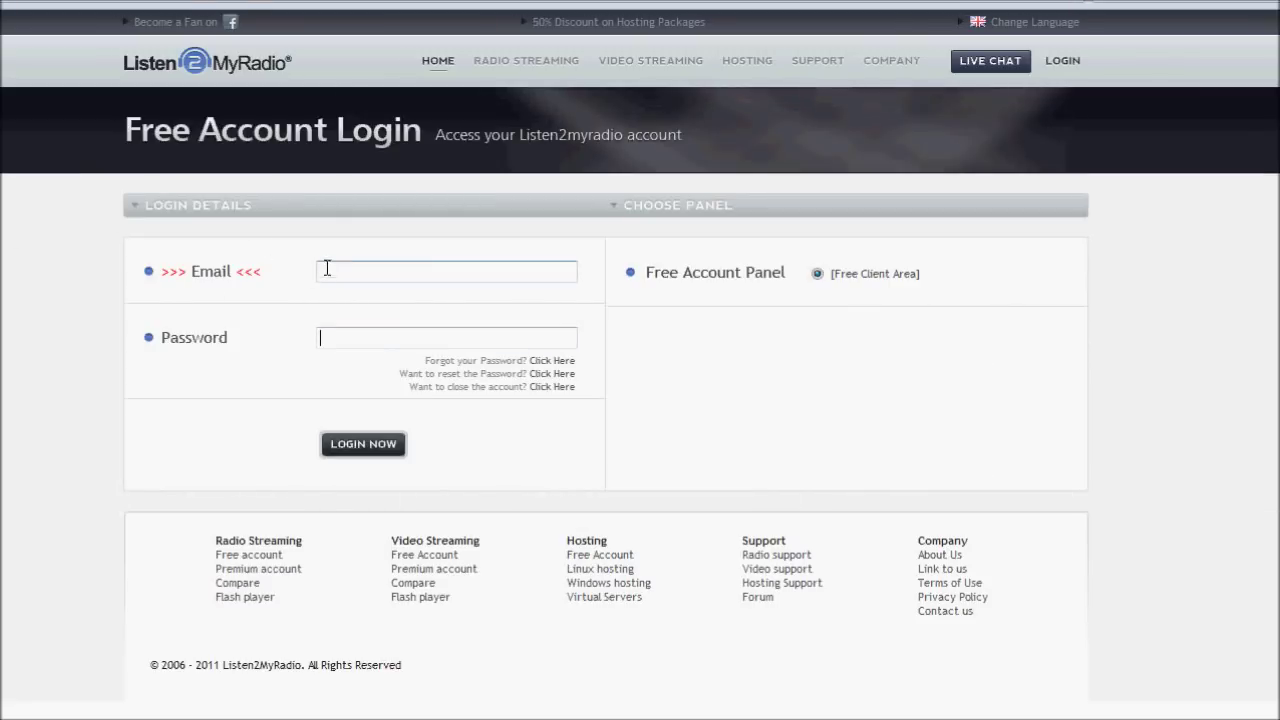
Log in with the new Mailinator address and password, then open the radio installation form.
{"action": "left_click", "coordinate": [326, 272]}
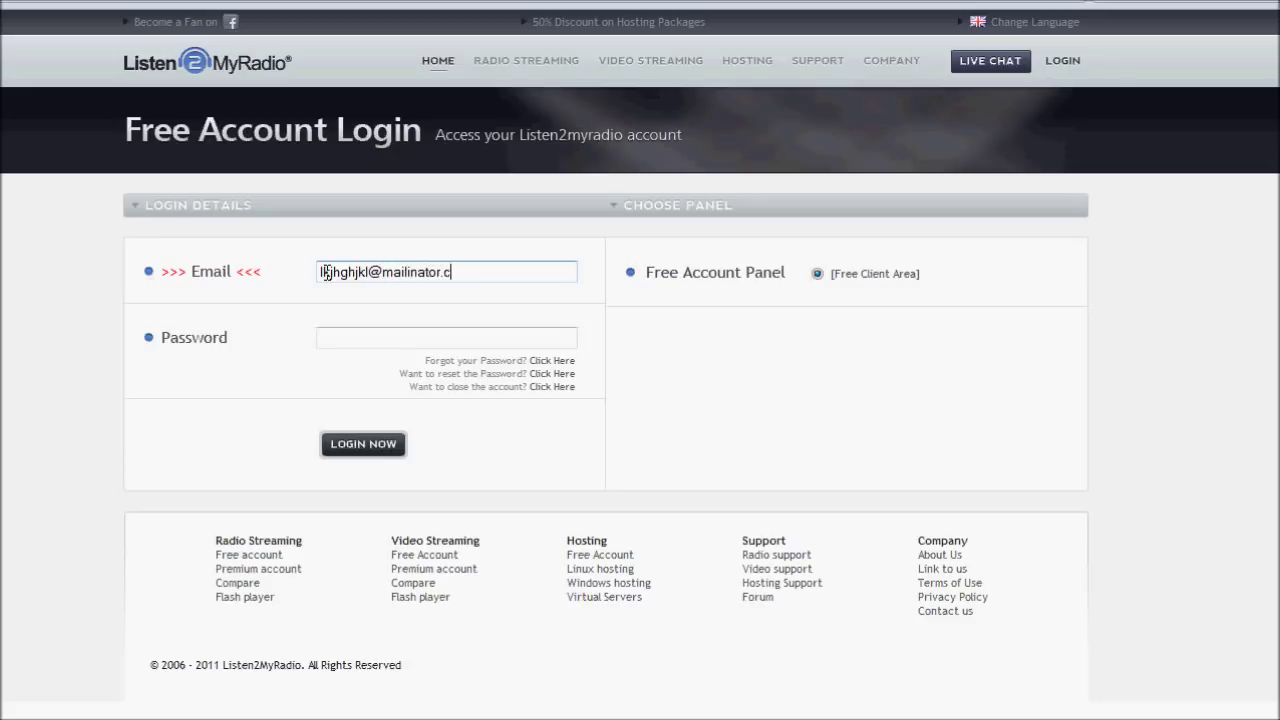
{"action": "left_click_drag", "start_coordinate": [511, 274], "coordinate": [118, 224]}
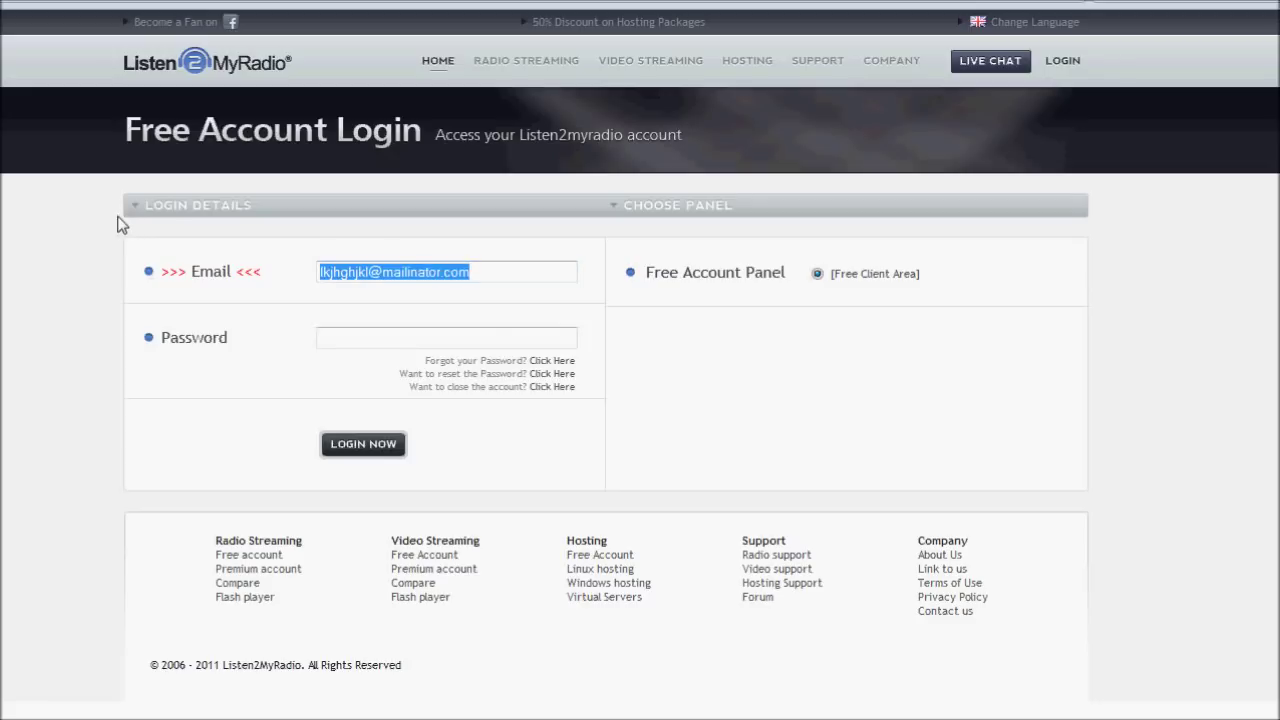
{"action": "left_click", "coordinate": [118, 224]}
{"action": "left_click", "coordinate": [346, 335]}
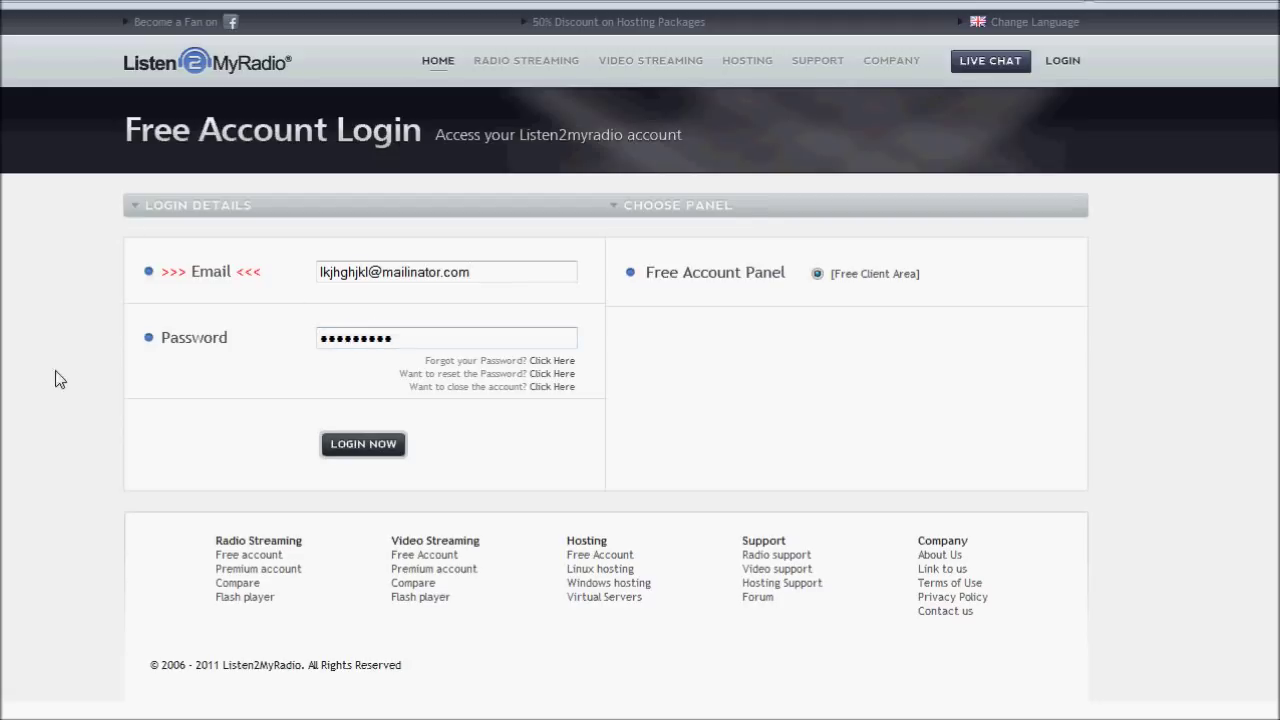
{"action": "left_click", "coordinate": [370, 447]}
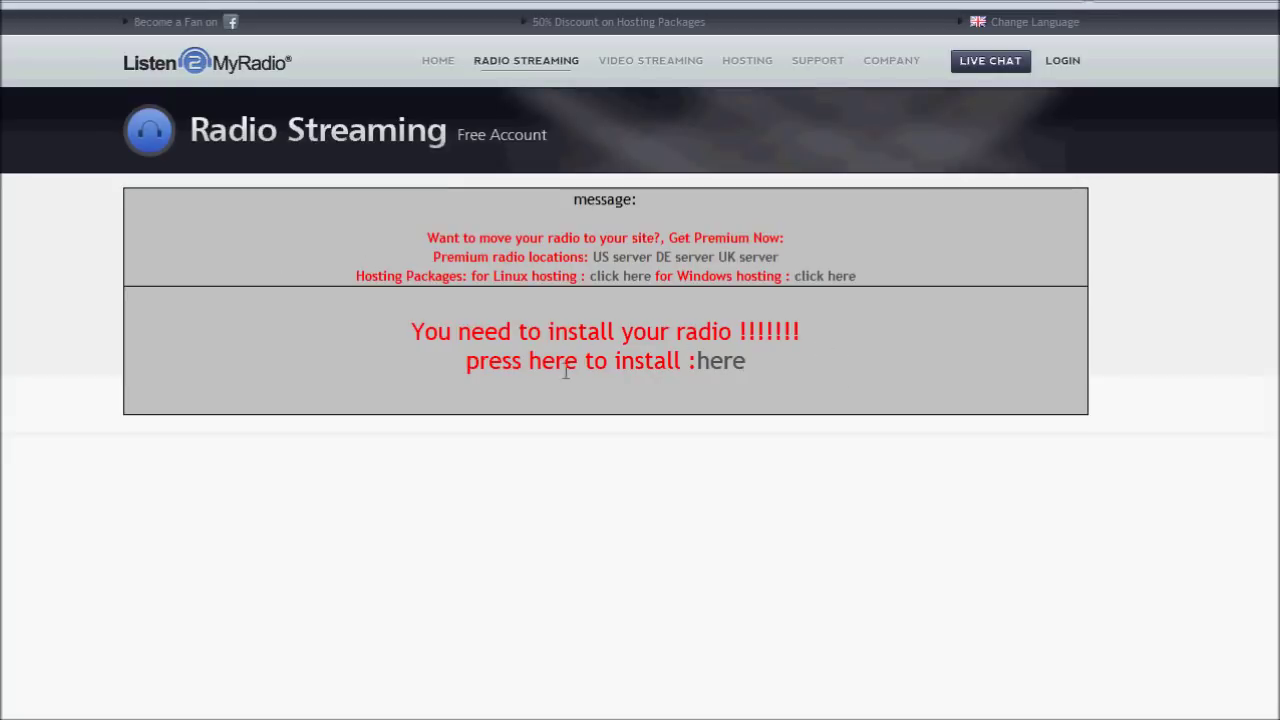
{"action": "left_click", "coordinate": [721, 361]}
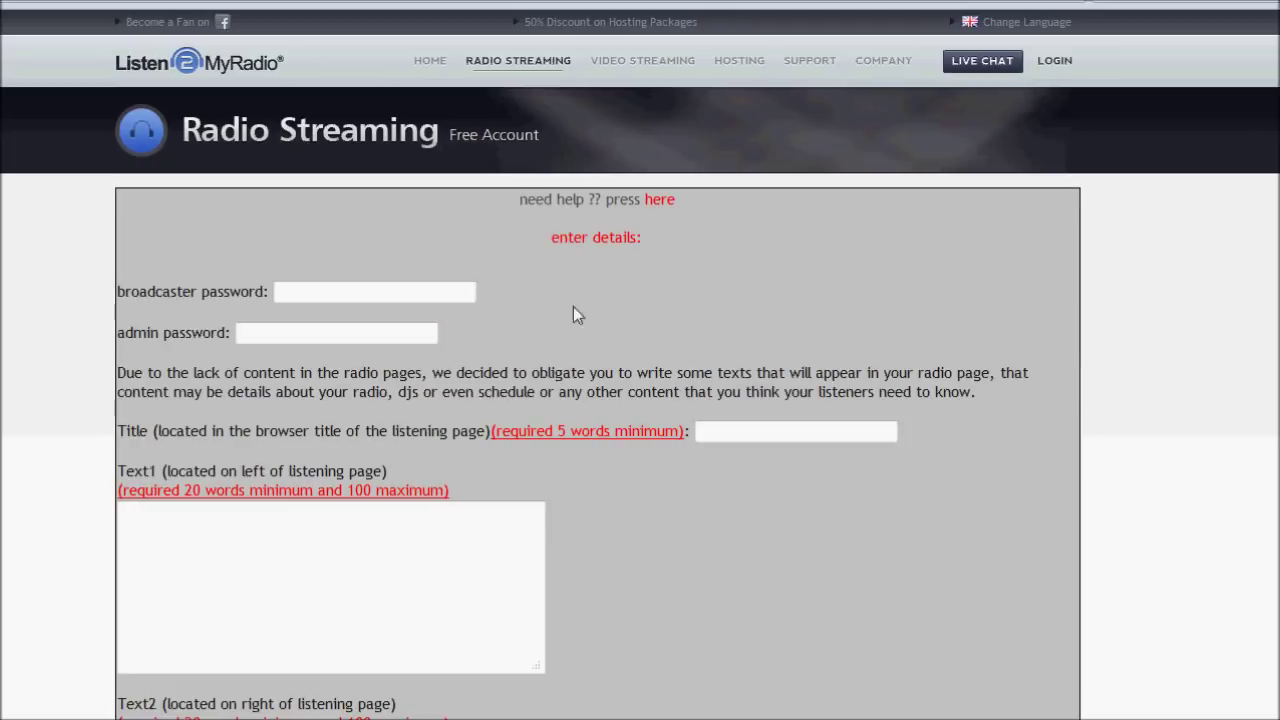
Enter the broadcaster password and the admin password on the install form.
{"action": "left_click", "coordinate": [377, 289]}
{"action": "type", "text": "password"}
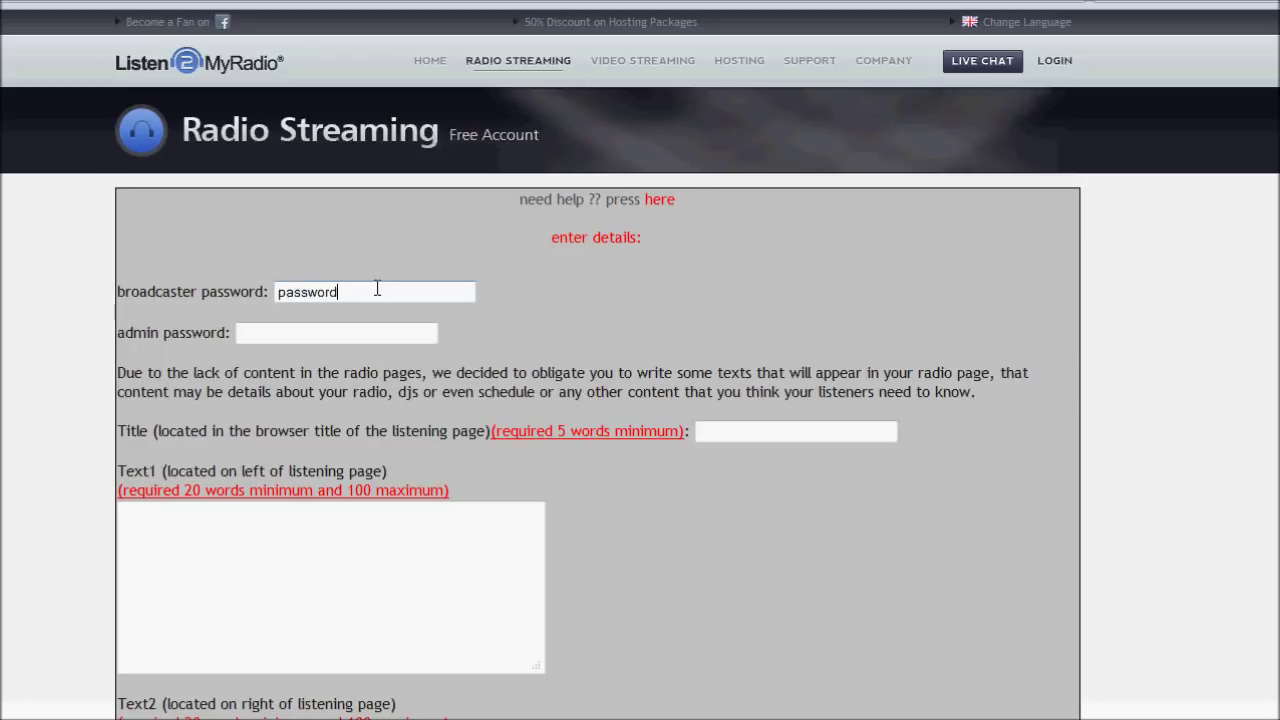
{"action": "left_click", "coordinate": [300, 332]}
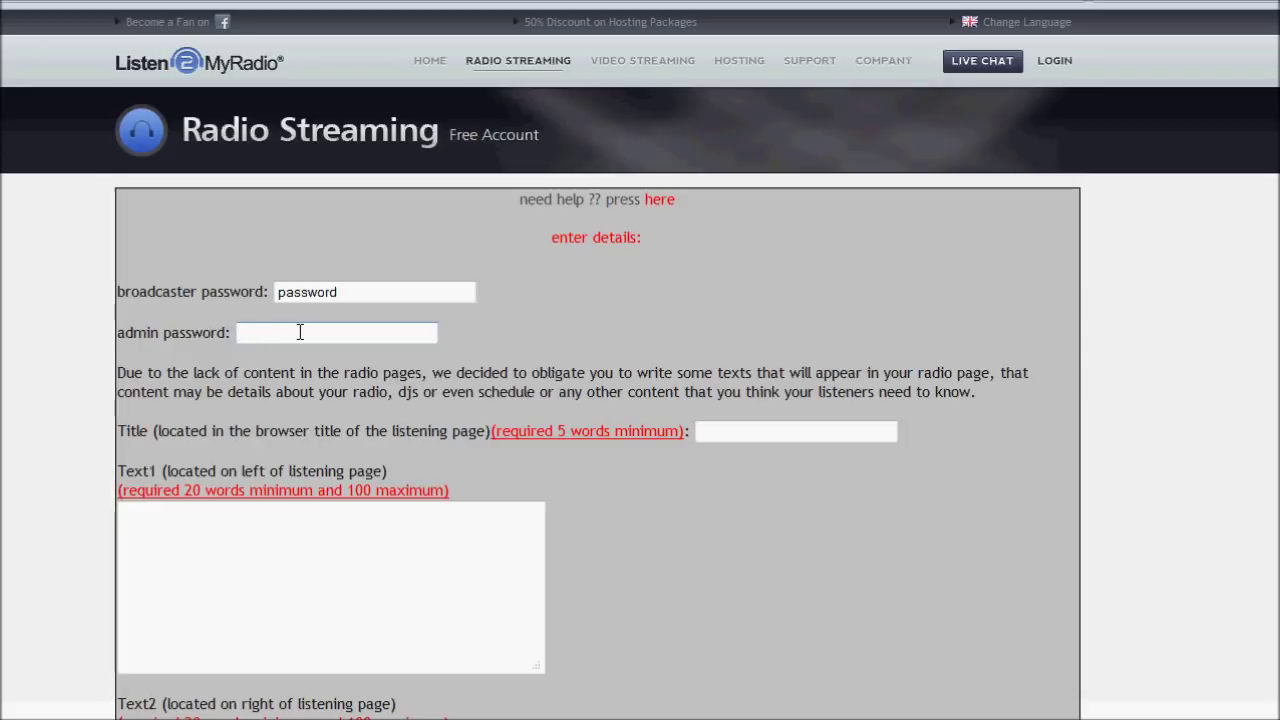
{"action": "type", "text": "password"}
Highlight the password fields, the broadcaster password label and the Title requirement note.
{"action": "left_click_drag", "start_coordinate": [302, 333], "coordinate": [220, 333]}
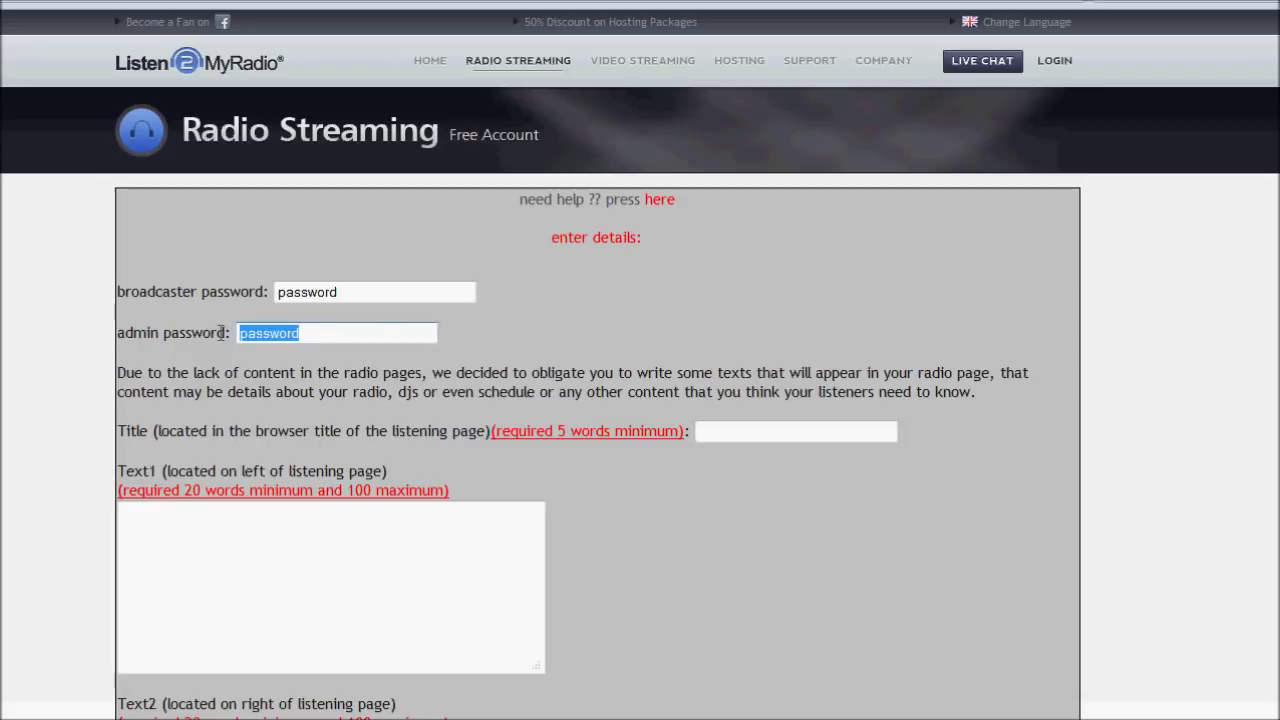
{"action": "left_click_drag", "start_coordinate": [391, 289], "coordinate": [188, 279]}
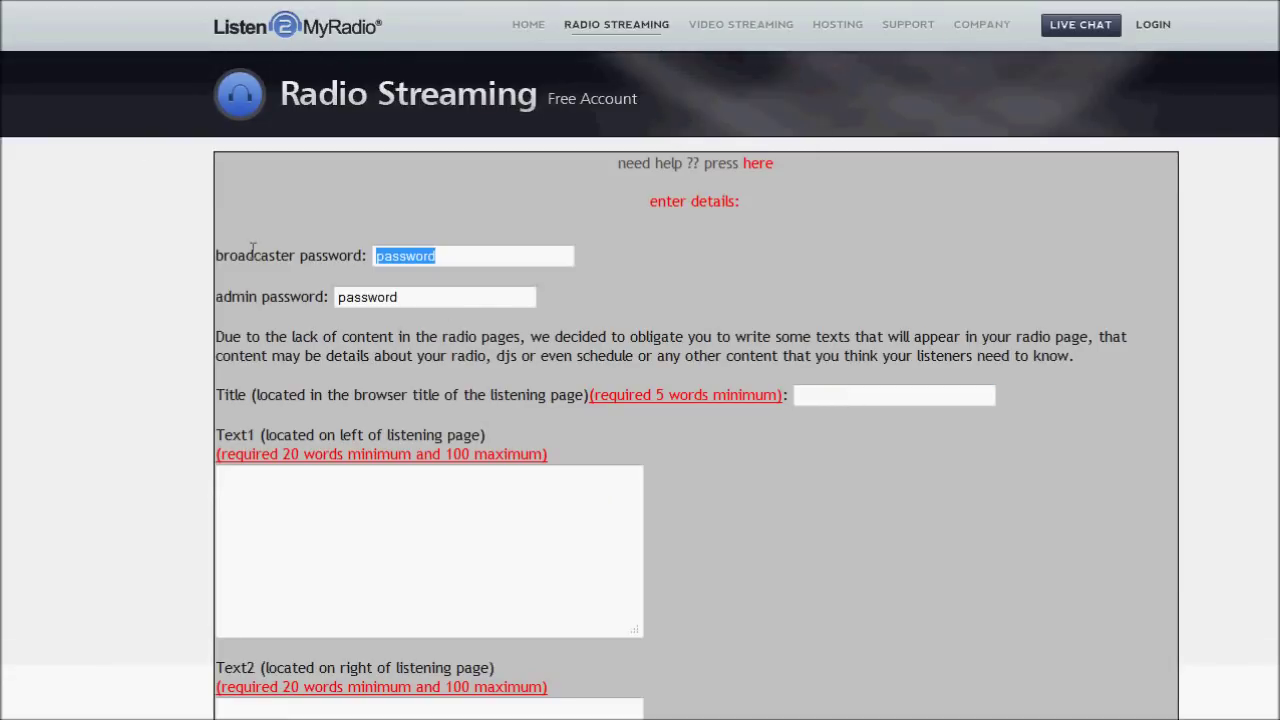
{"action": "left_click_drag", "start_coordinate": [253, 250], "coordinate": [573, 303]}
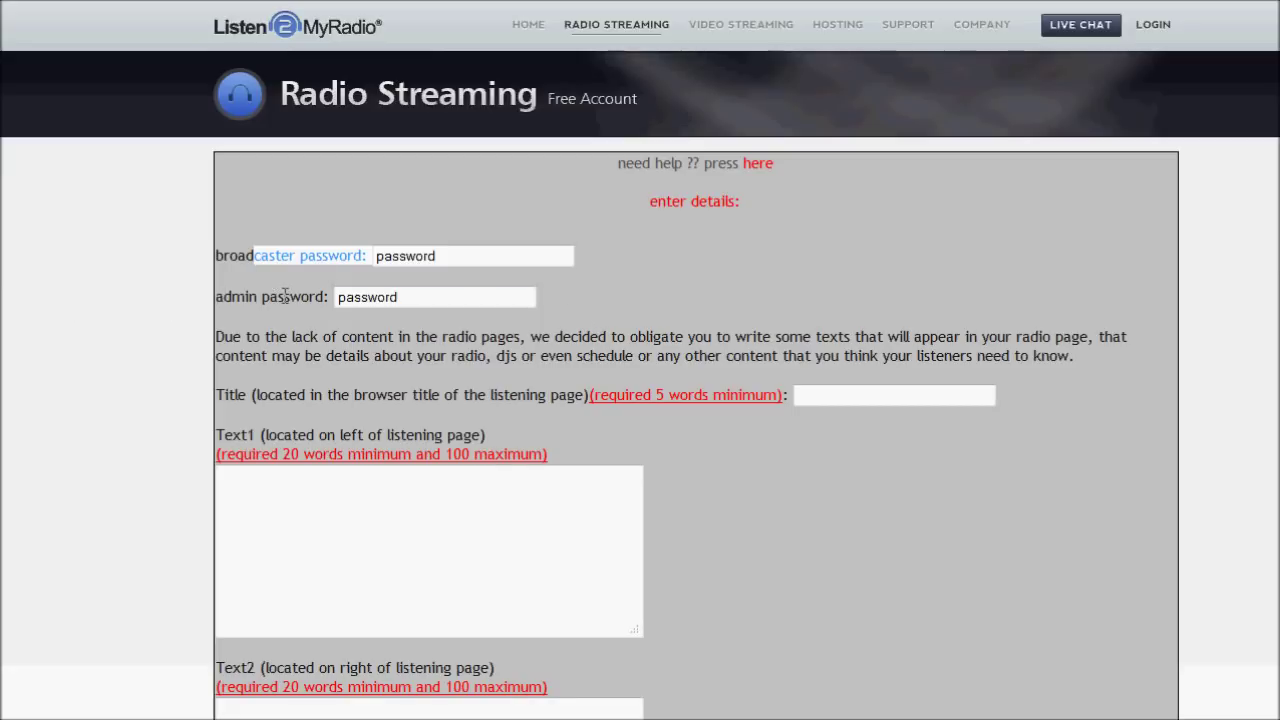
{"action": "left_click", "coordinate": [468, 362]}
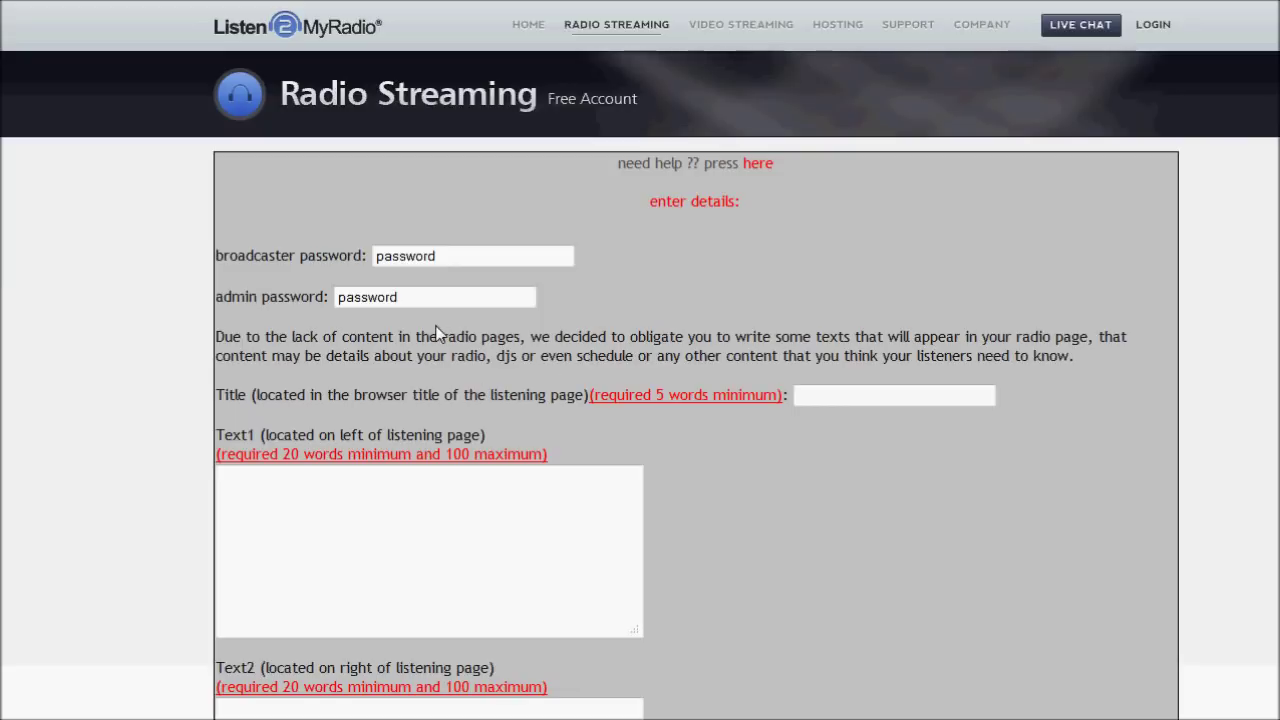
{"action": "left_click_drag", "start_coordinate": [431, 289], "coordinate": [343, 277]}
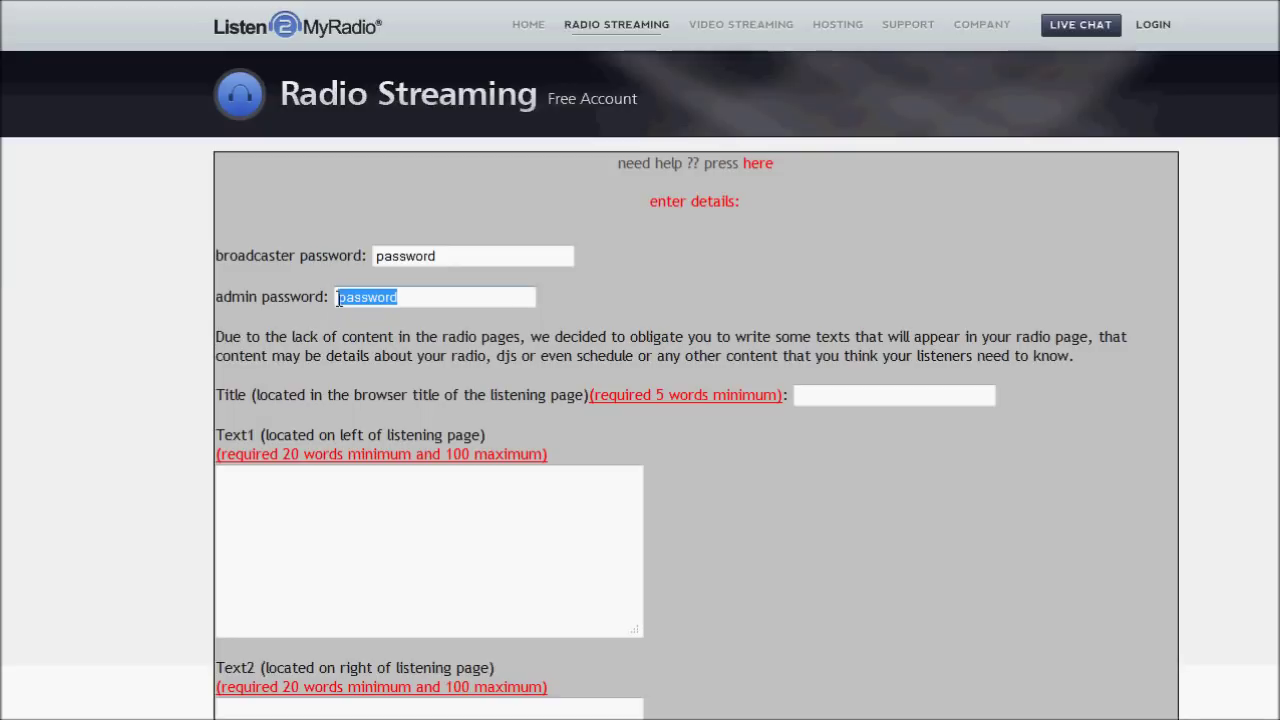
{"action": "left_click_drag", "start_coordinate": [223, 256], "coordinate": [423, 247]}
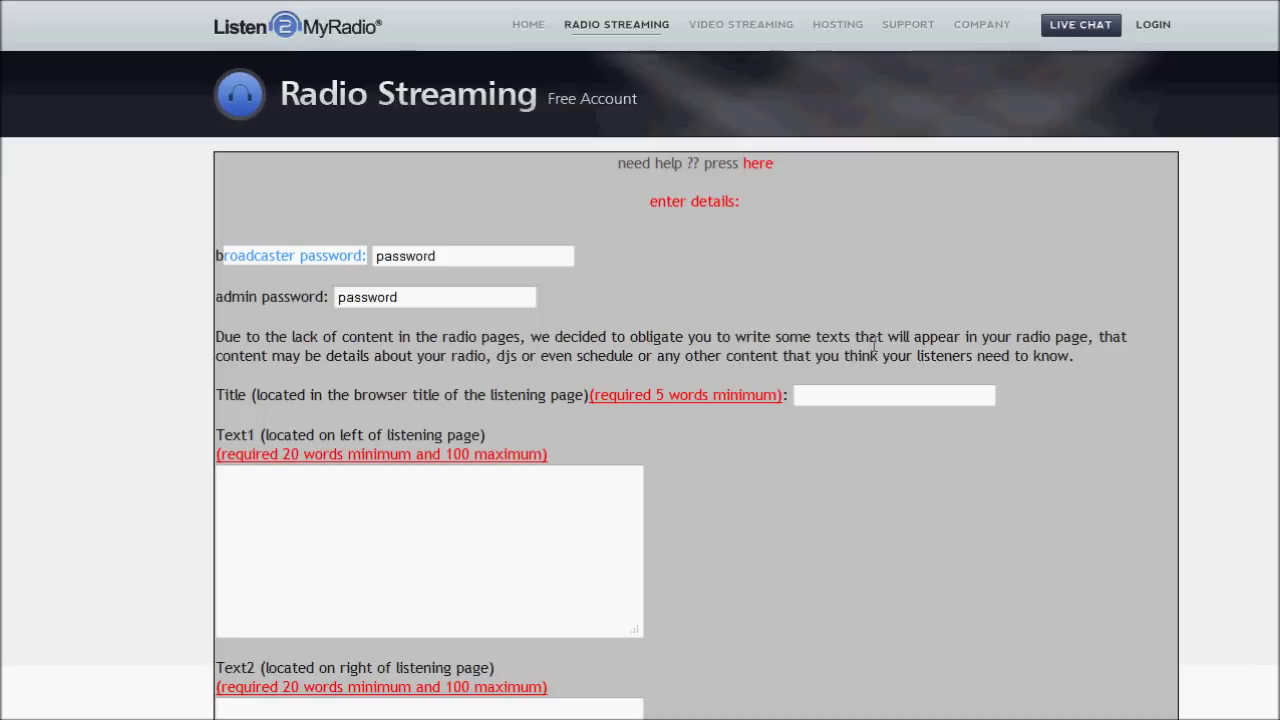
{"action": "left_click_drag", "start_coordinate": [258, 396], "coordinate": [785, 390]}
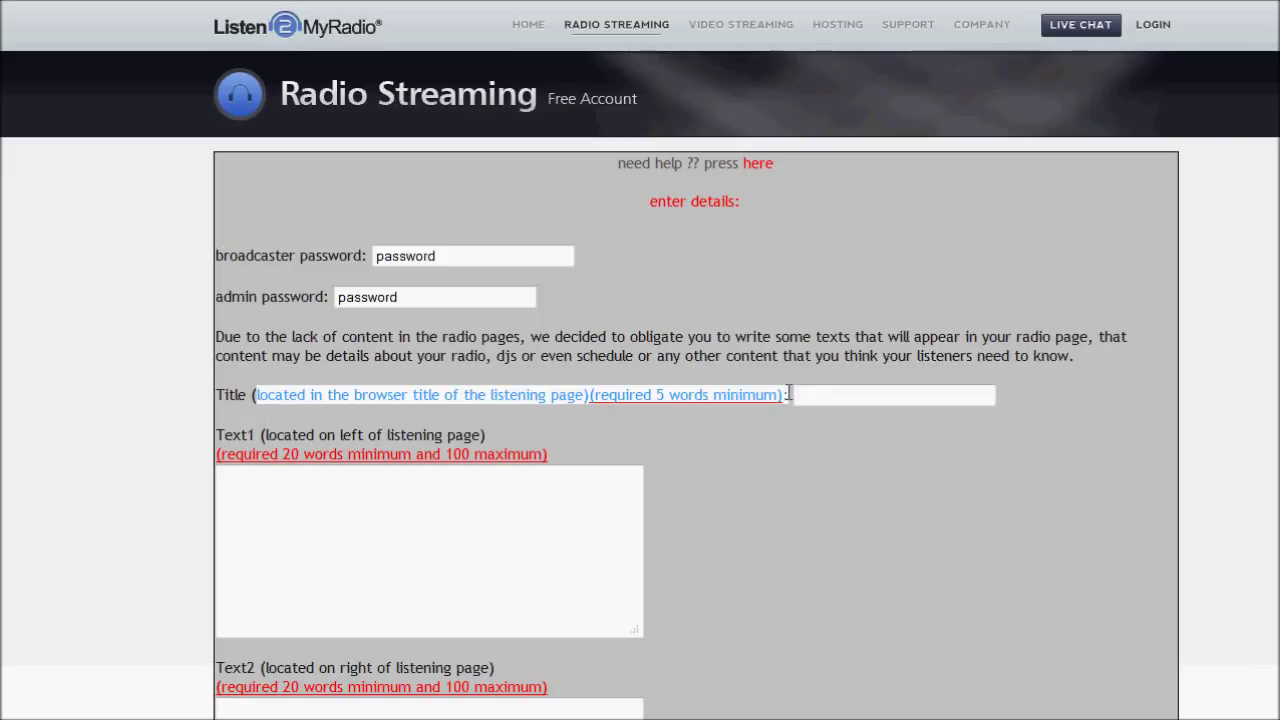
Enter the station's Internet Radio title in the Title field.
{"action": "left_click", "coordinate": [789, 394]}
{"action": "left_click", "coordinate": [806, 395]}
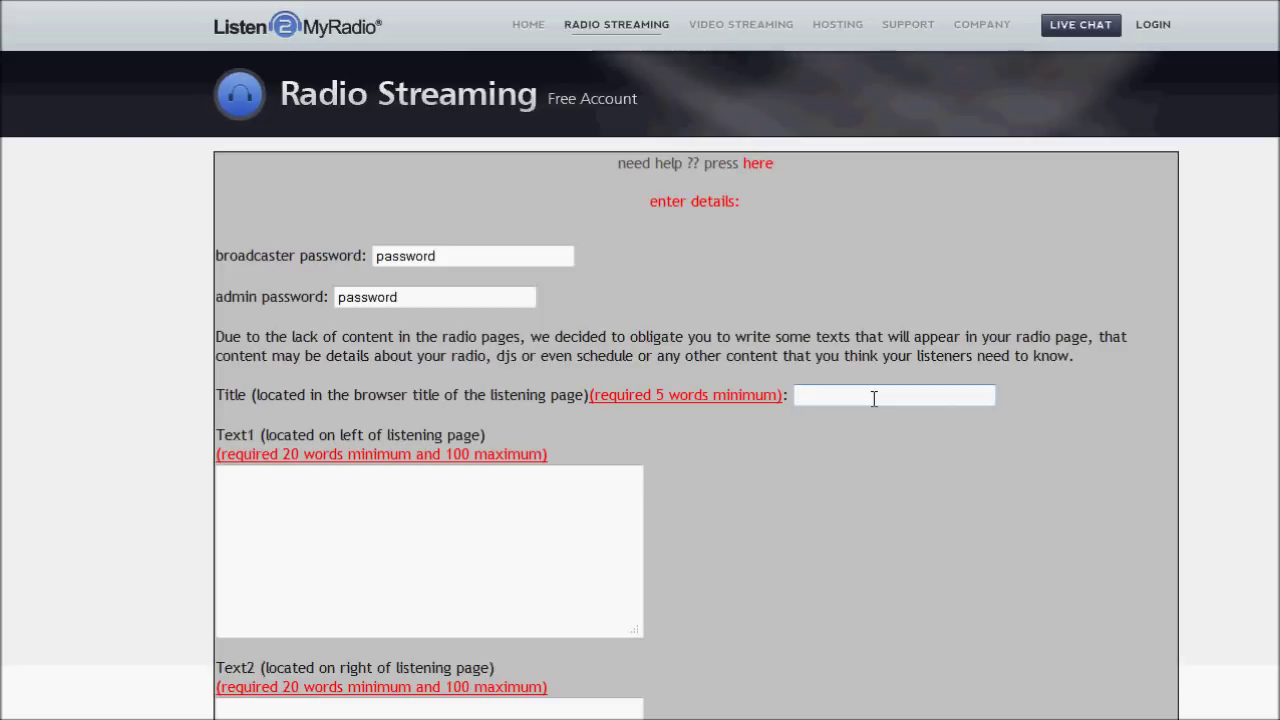
{"action": "type", "text": "Mrx"}
{"action": "type", "text": "Xkill"}
{"action": "type", "text": "'s Intern"}
{"action": "type", "text": "et Radio"}
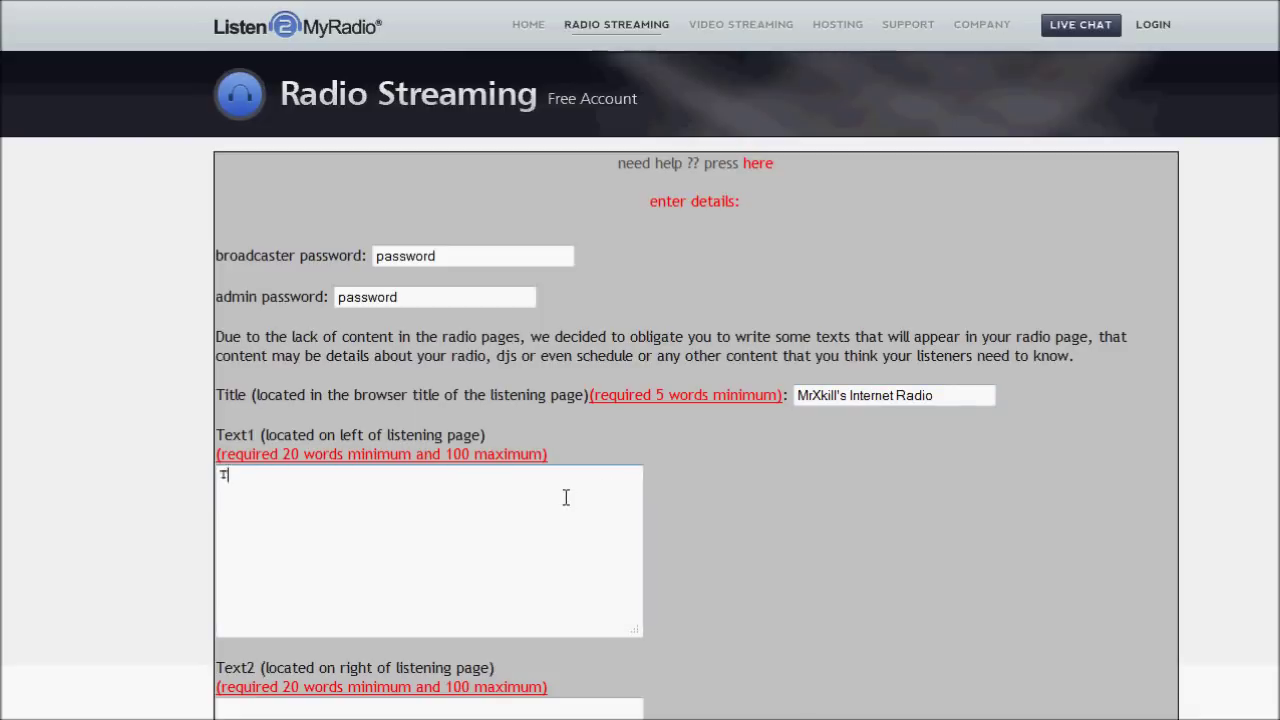
{"action": "type", "text": "his is Text1"}
Copy the 'This is Text1' sentence into Text2, changing it to 'This is Text2'.
{"action": "left_click_drag", "start_coordinate": [370, 485], "coordinate": [3, 478]}
{"action": "key", "text": "ctrl+c"}
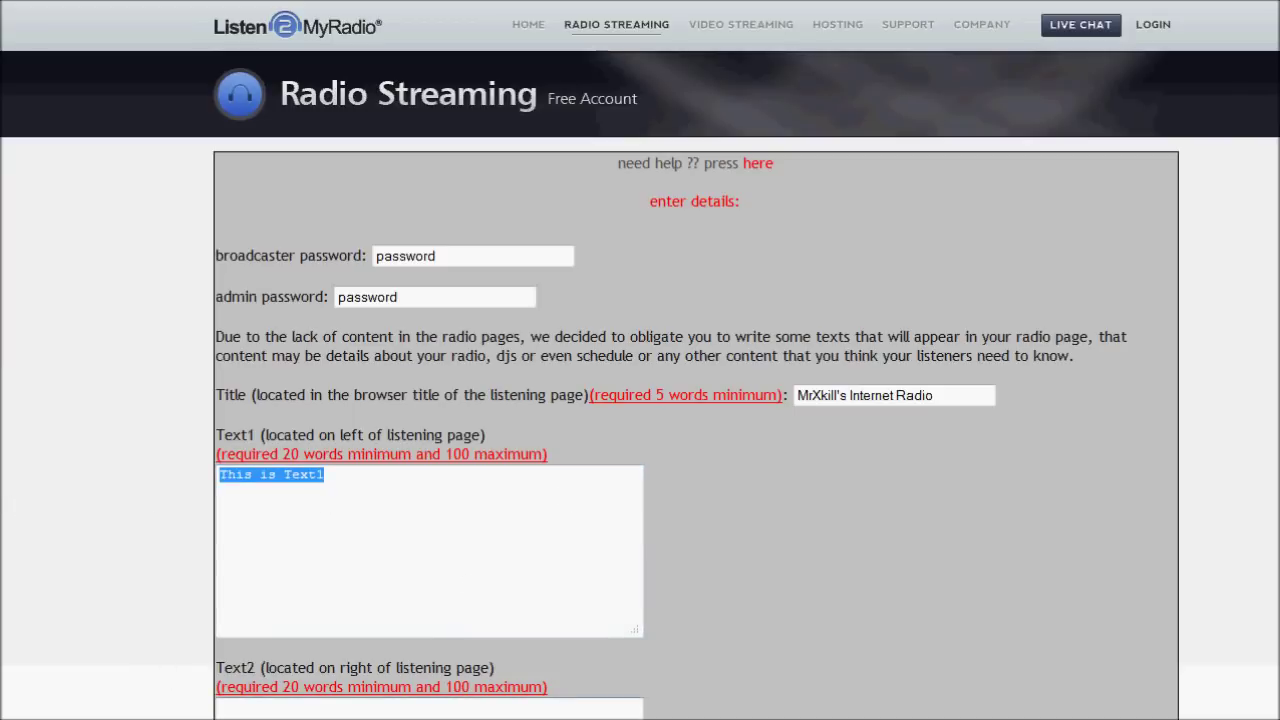
{"action": "left_click", "coordinate": [300, 708]}
{"action": "key", "text": "ctrl+v"}
{"action": "type", "text": "2"}
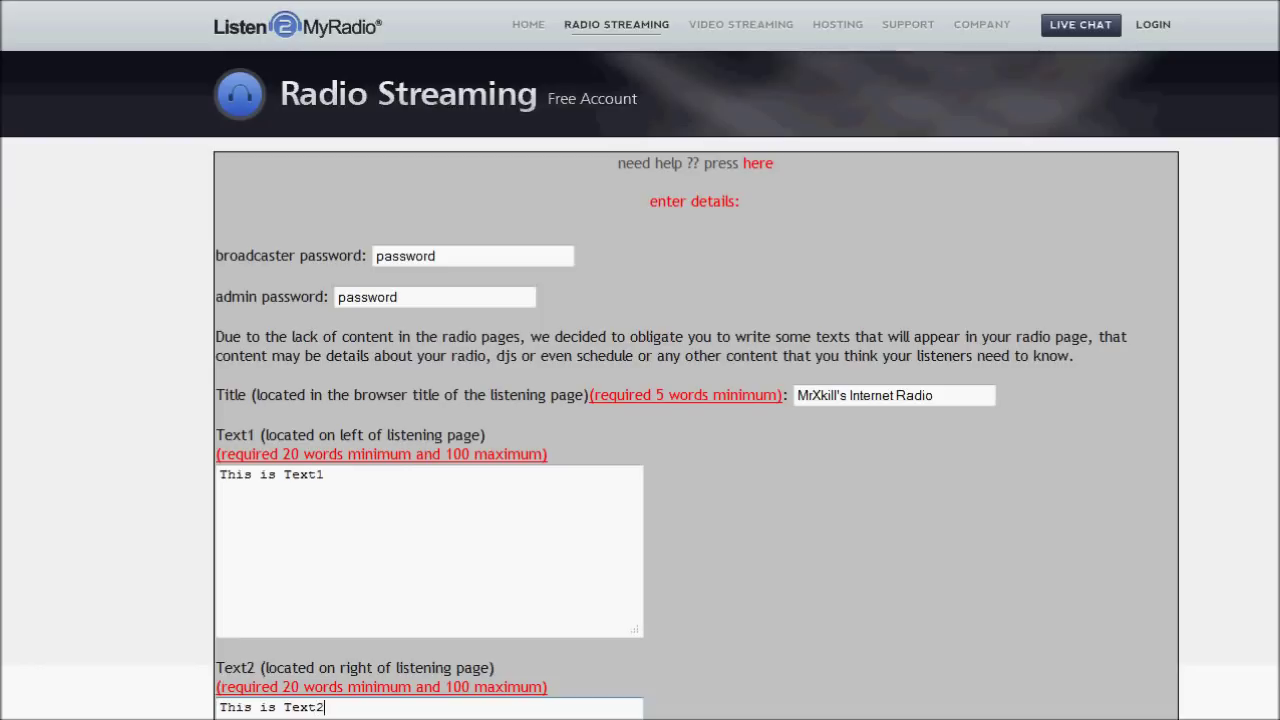
Paste repeated copies of the sentences into the Text1 and Text2 boxes.
{"action": "left_click", "coordinate": [366, 586]}
{"action": "left_click_drag", "start_coordinate": [366, 491], "coordinate": [115, 505]}
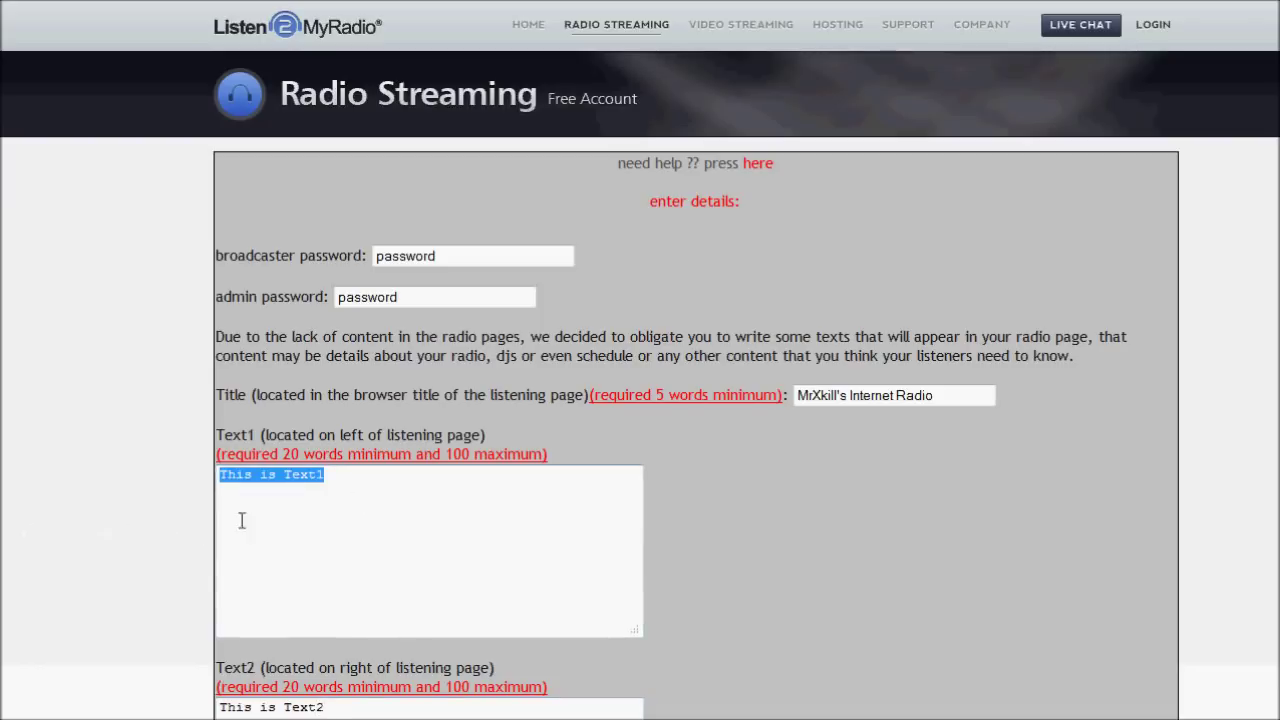
{"action": "left_click_drag", "start_coordinate": [423, 486], "coordinate": [130, 483]}
{"action": "left_click_drag", "start_coordinate": [360, 470], "coordinate": [157, 466]}
{"action": "left_click_drag", "start_coordinate": [378, 499], "coordinate": [32, 445]}
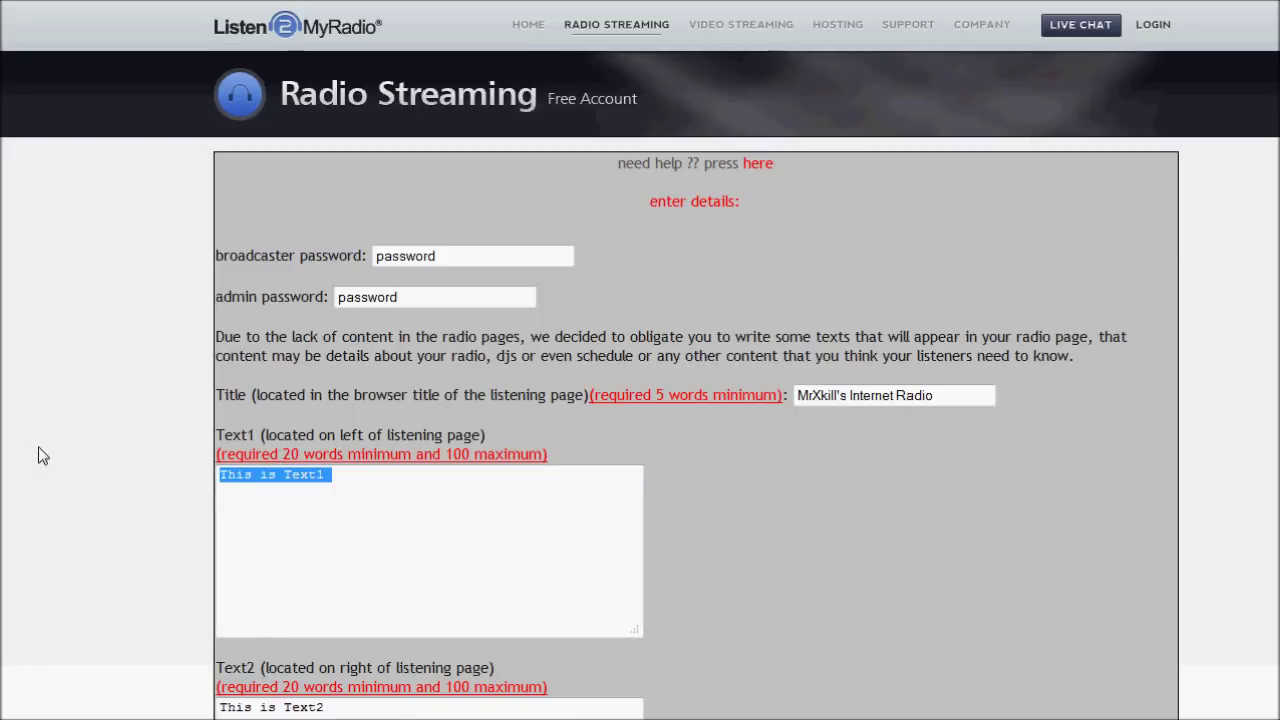
{"action": "left_click", "coordinate": [383, 485]}
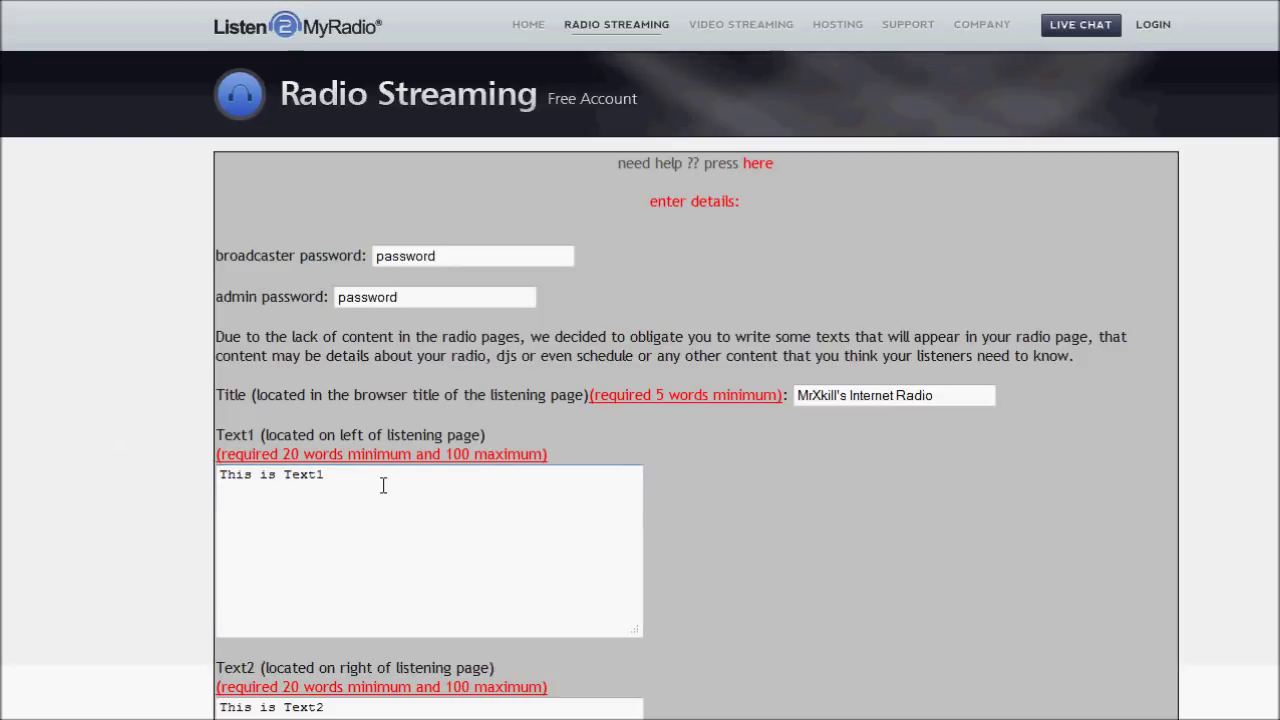
{"action": "key", "text": "ctrl+v"}
{"action": "key", "text": "ctrl+v"}
{"action": "key", "text": "ctrl+v"}
{"action": "key", "text": "ctrl+v"}
{"action": "key", "text": "ctrl+v"}
{"action": "key", "text": "Tab"}
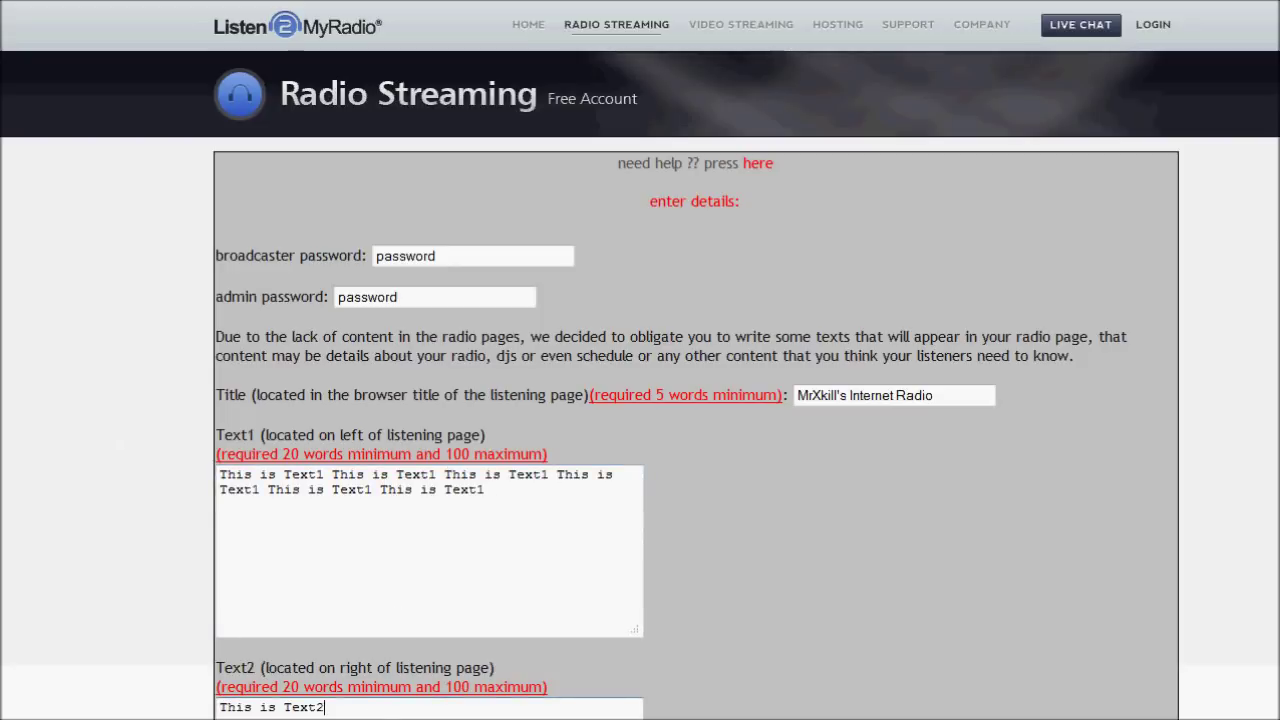
{"action": "key", "text": "ctrl+a"}
{"action": "key", "text": "Right"}
{"action": "key", "text": "ctrl+v"}
{"action": "key", "text": "ctrl+v"}
{"action": "key", "text": "ctrl+v"}
{"action": "key", "text": "ctrl+v"}
{"action": "key", "text": "ctrl+v"}
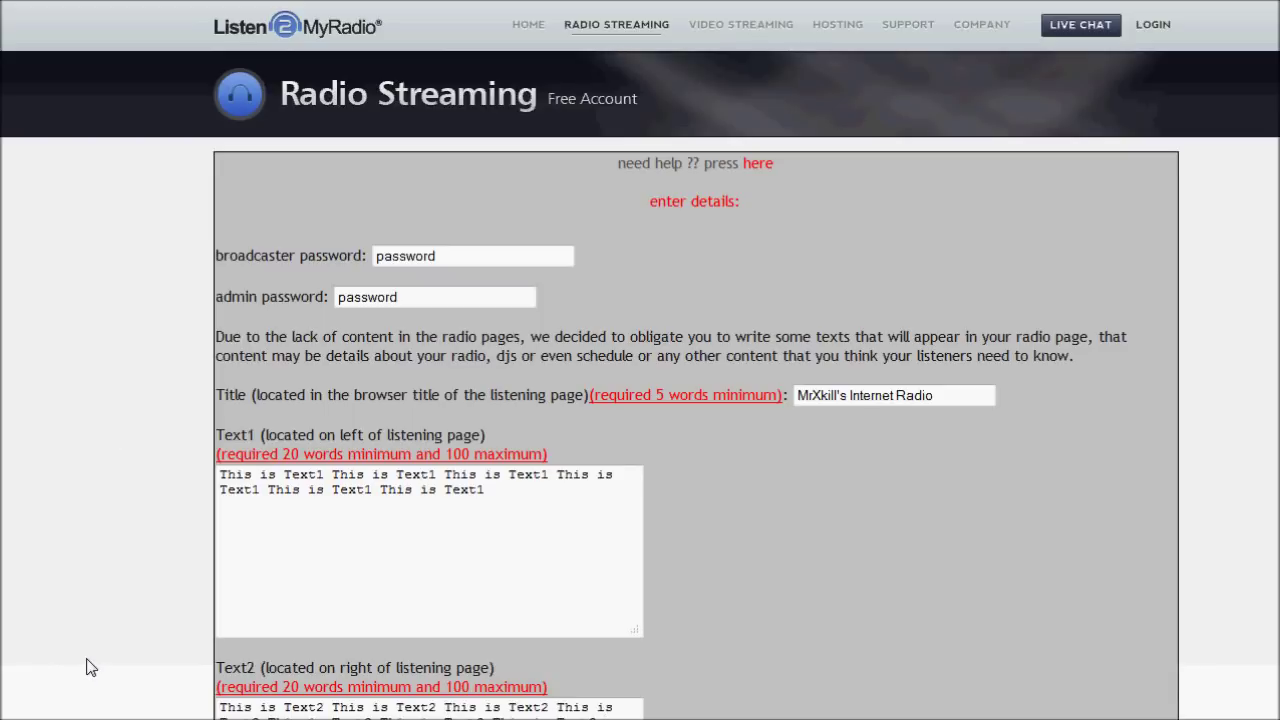
Copy the Text1 sentences and paste six more copies at the end of Text1.
{"action": "left_click", "coordinate": [503, 551]}
{"action": "left_click_drag", "start_coordinate": [523, 503], "coordinate": [138, 465]}
{"action": "key", "text": "ctrl+c"}
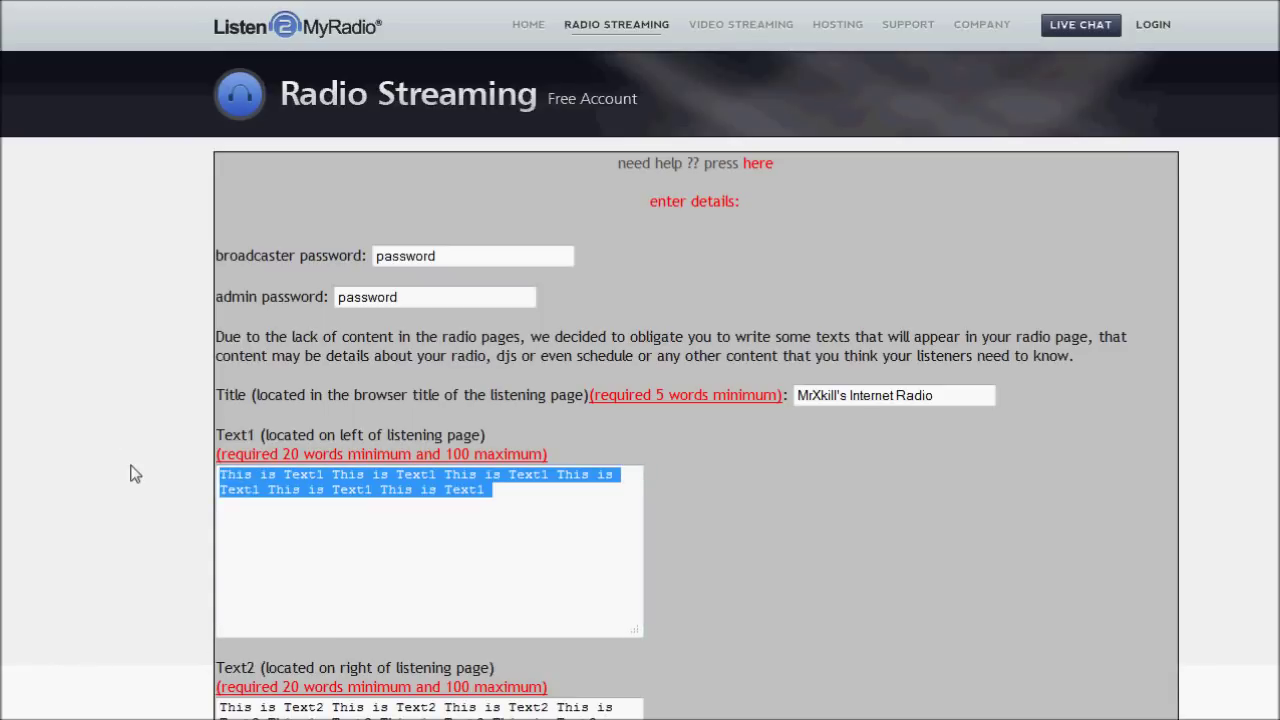
{"action": "key", "text": "Right"}
{"action": "key", "text": "ctrl+v"}
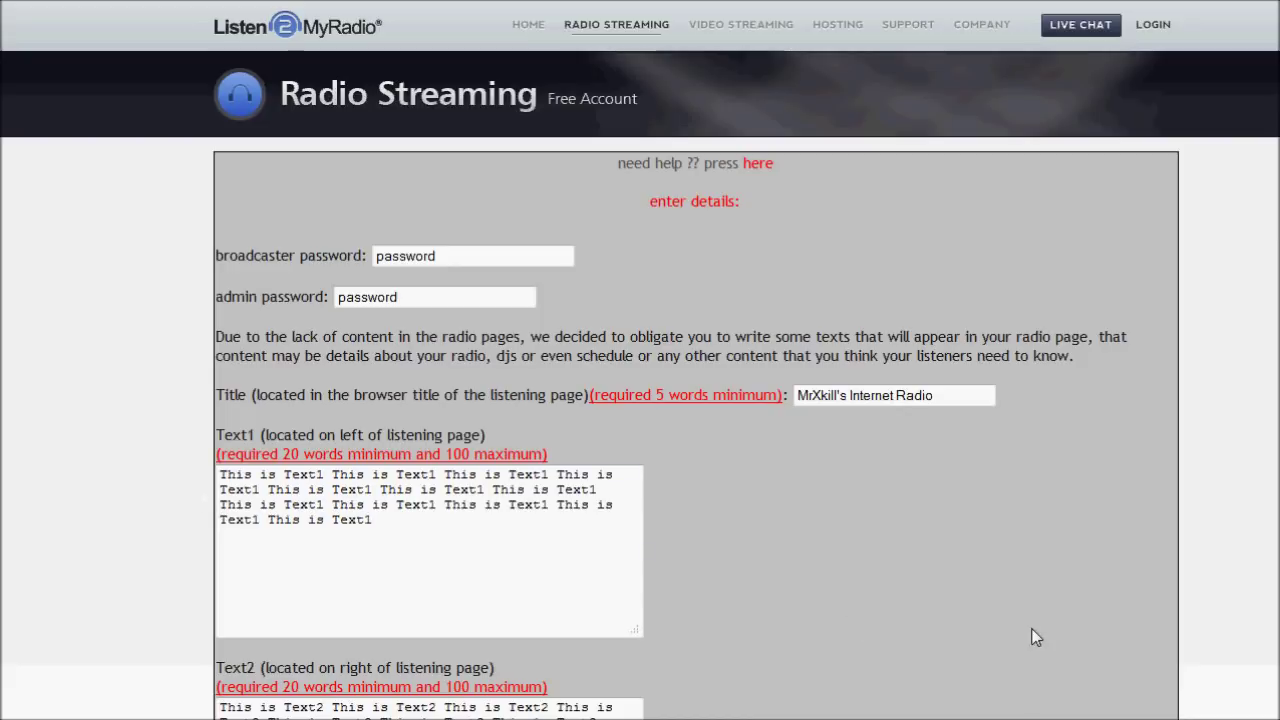
{"action": "scroll", "coordinate": [766, 602], "scroll_direction": "down", "scroll_amount": 3}
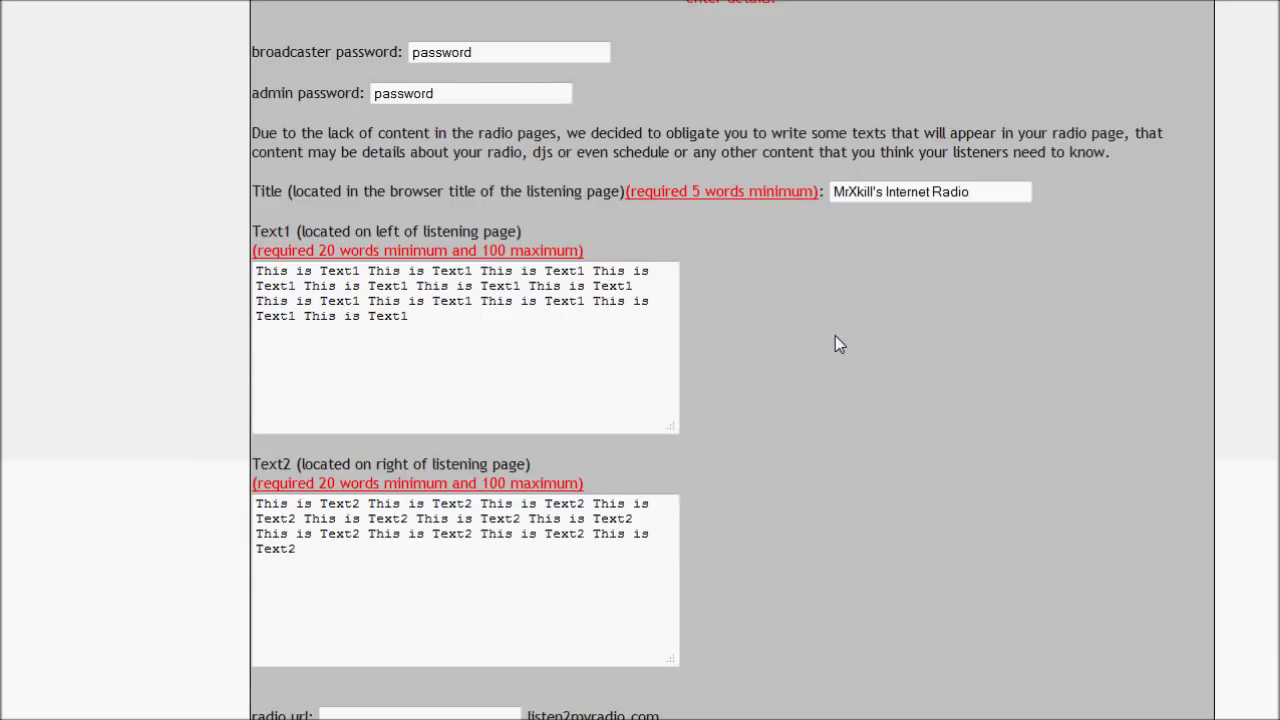
Enter a radio url containing an apostrophe and submit the install form.
{"action": "scroll", "coordinate": [838, 400], "scroll_direction": "down", "scroll_amount": 1}
{"action": "scroll", "coordinate": [838, 403], "scroll_direction": "down", "scroll_amount": 2}
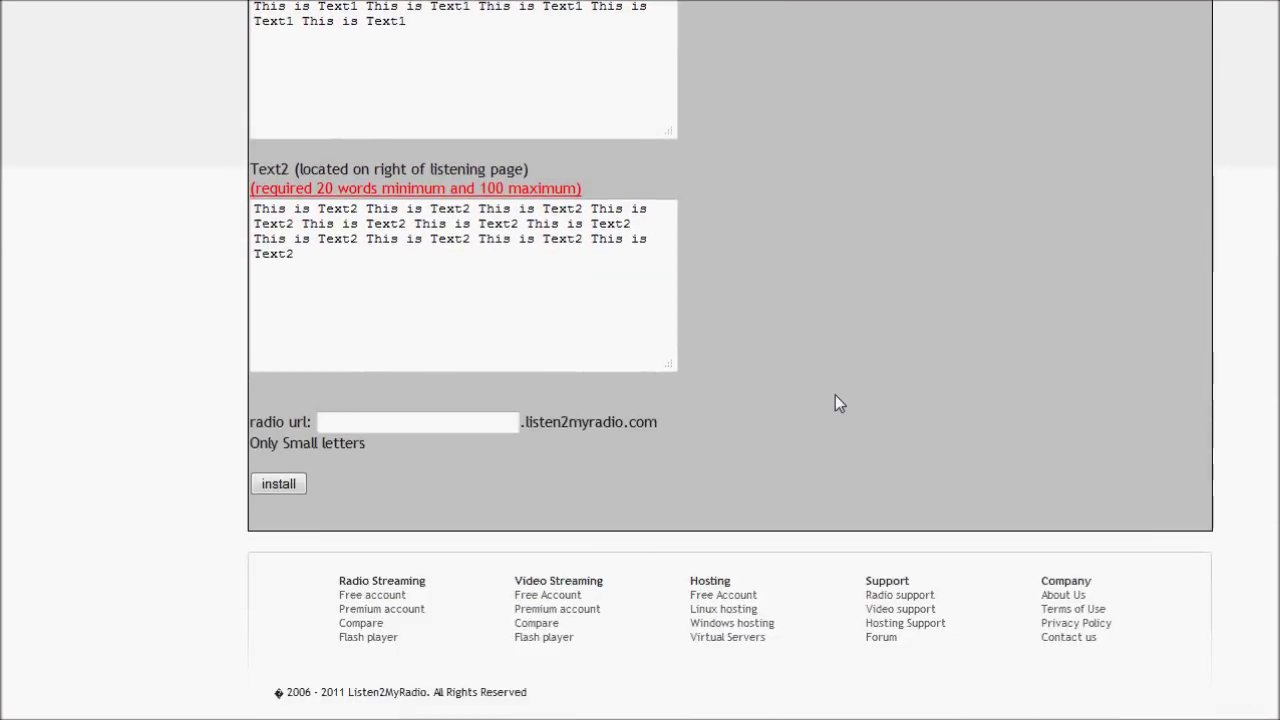
{"action": "left_click", "coordinate": [466, 420]}
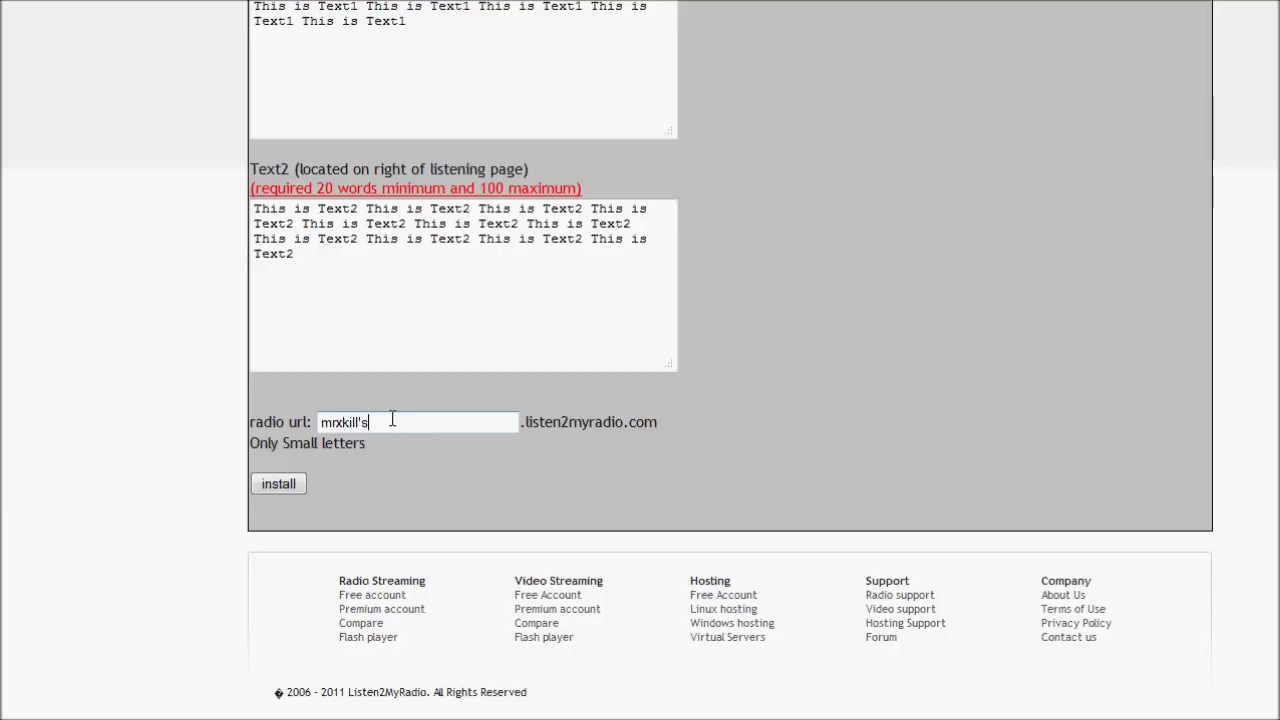
{"action": "type", "text": "io"}
{"action": "left_click", "coordinate": [290, 490]}
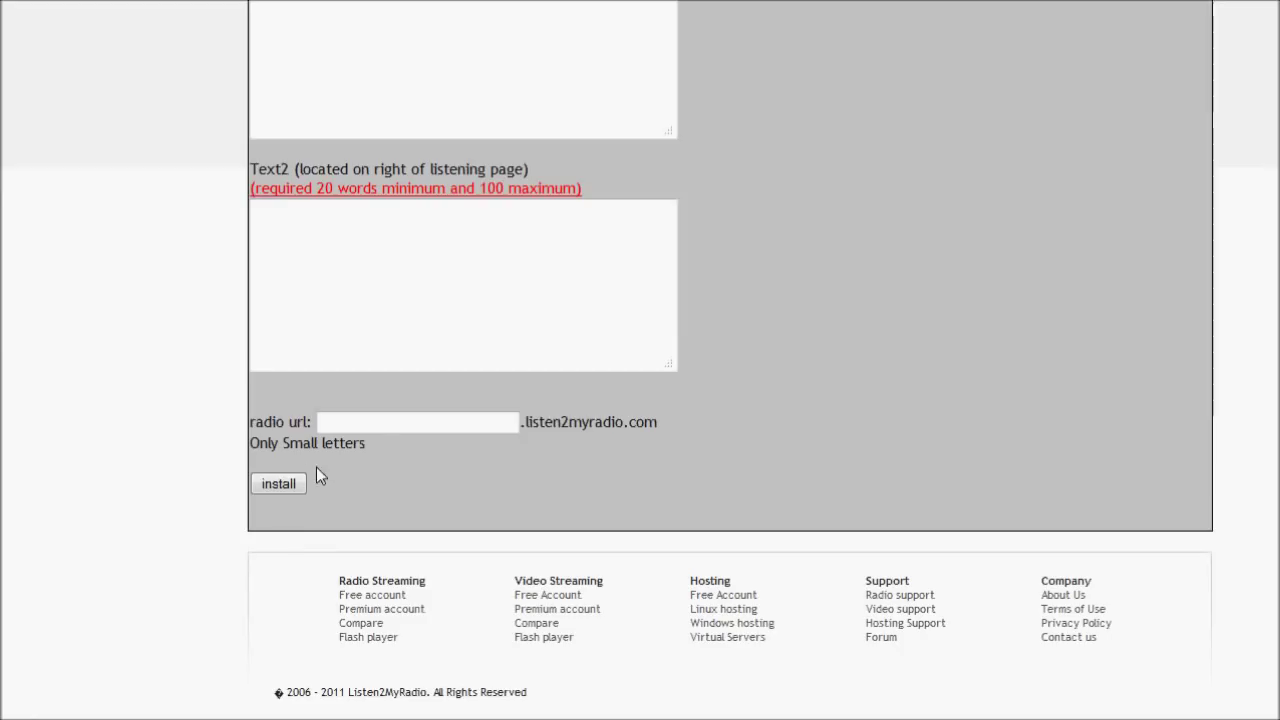
Retype the radio url as 'mrxkillsradio' without the apostrophe.
{"action": "left_click", "coordinate": [382, 428]}
{"action": "type", "text": "mr"}
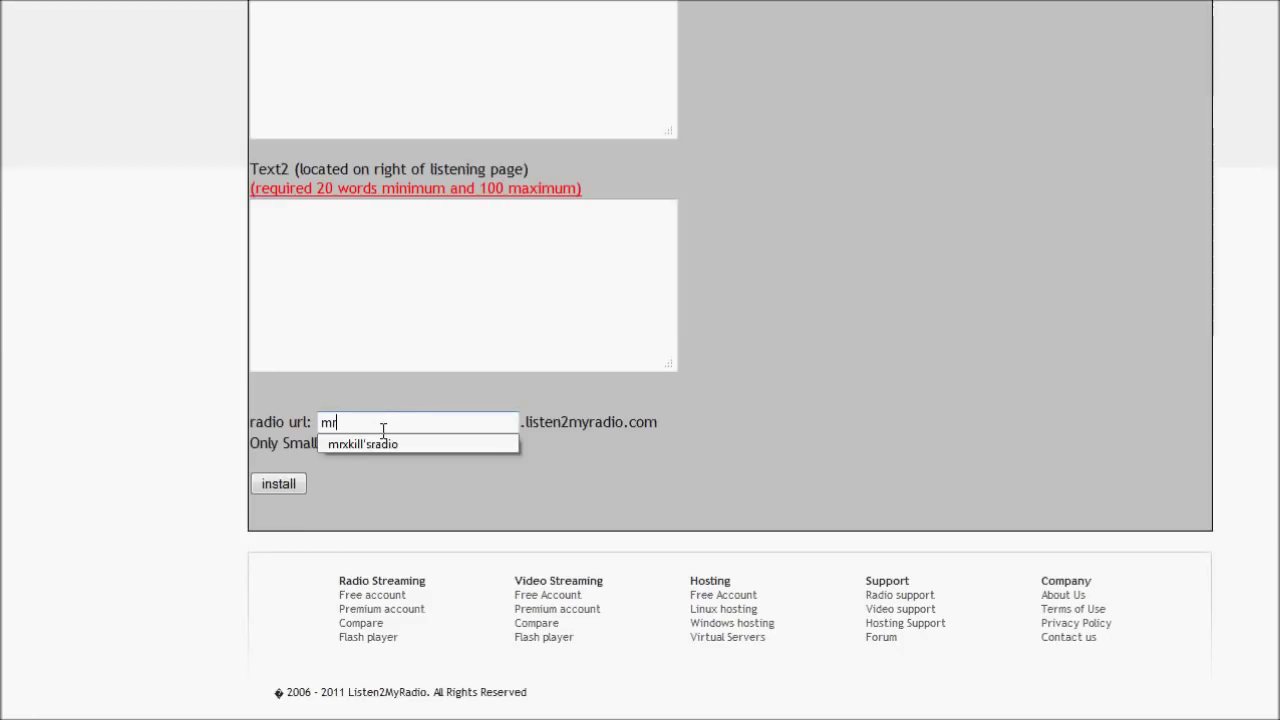
{"action": "type", "text": "xkills"}
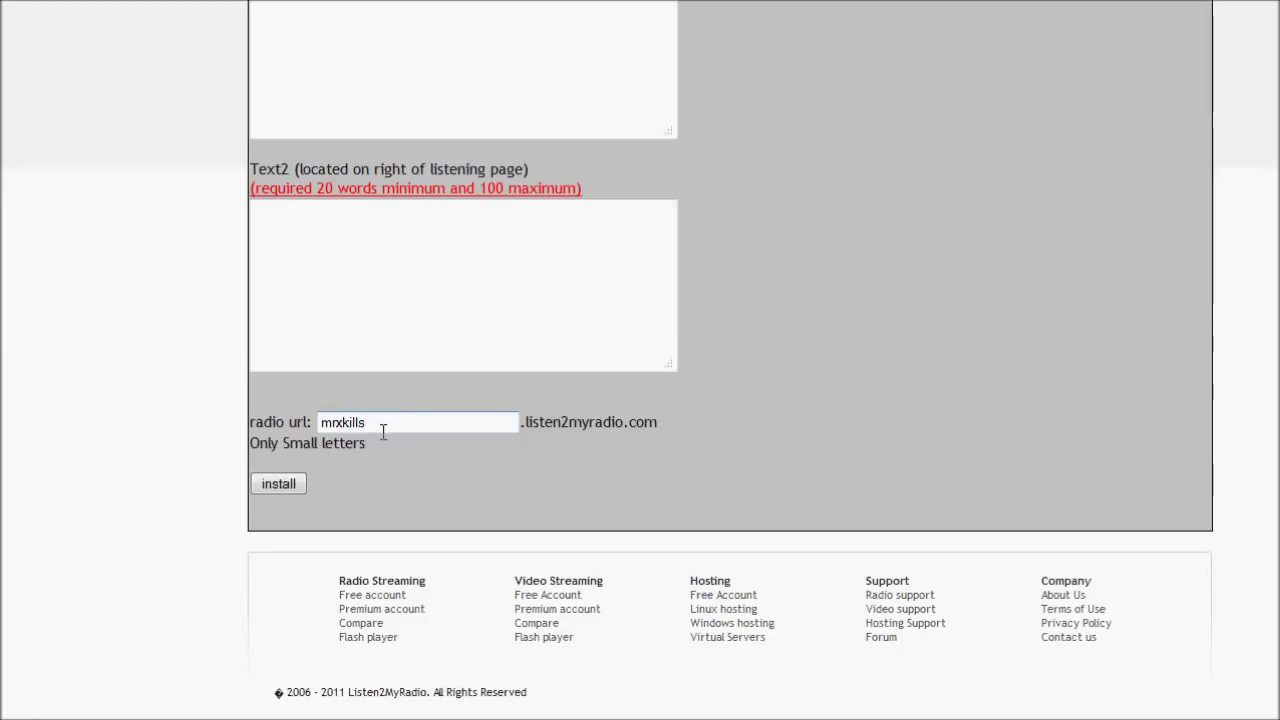
{"action": "type", "text": "radio"}
{"action": "scroll", "coordinate": [384, 429], "scroll_direction": "up", "scroll_amount": 3}
Re-enter the broadcaster and admin passwords and pick the autocompleted station title.
{"action": "left_click", "coordinate": [446, 56]}
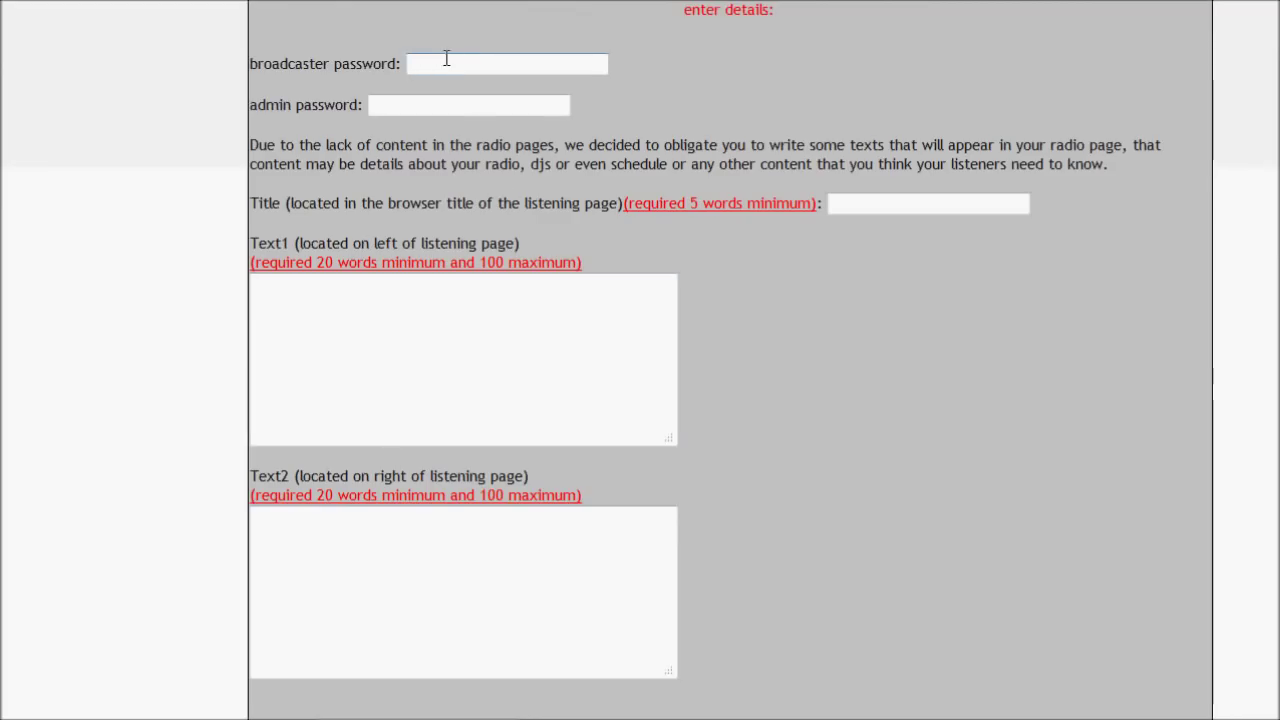
{"action": "type", "text": "password"}
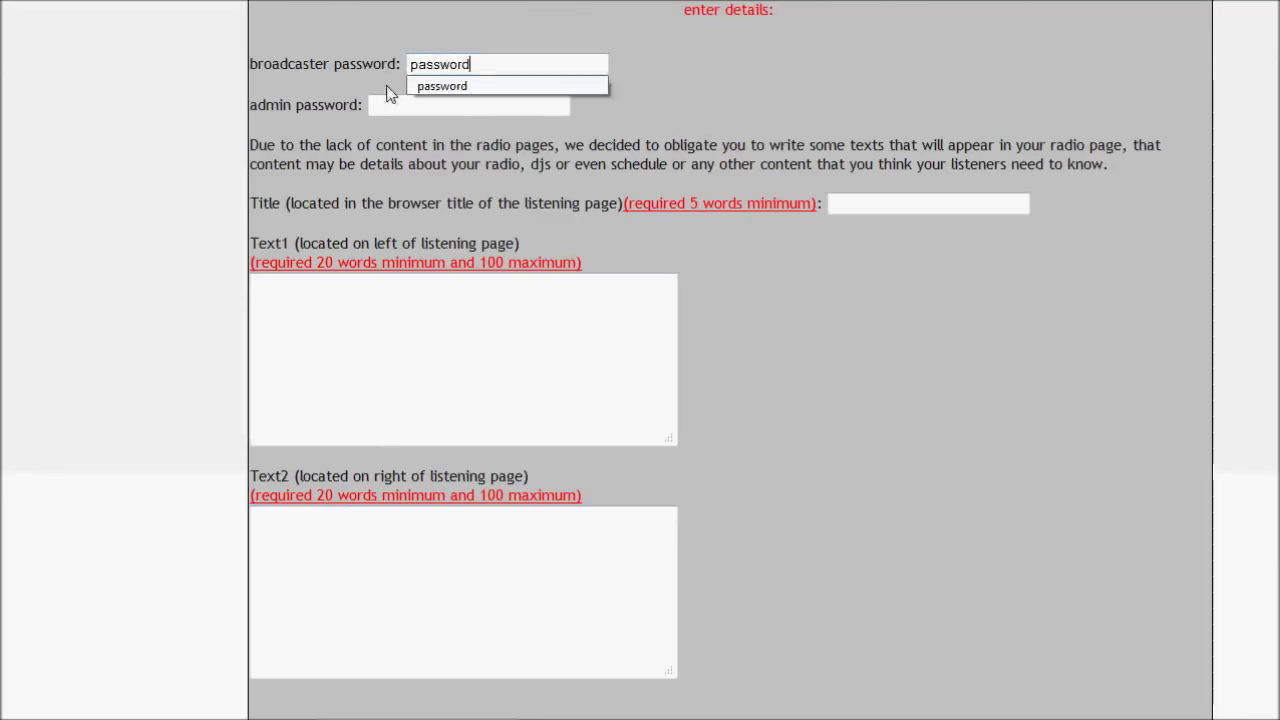
{"action": "left_click", "coordinate": [389, 105]}
{"action": "type", "text": "pa"}
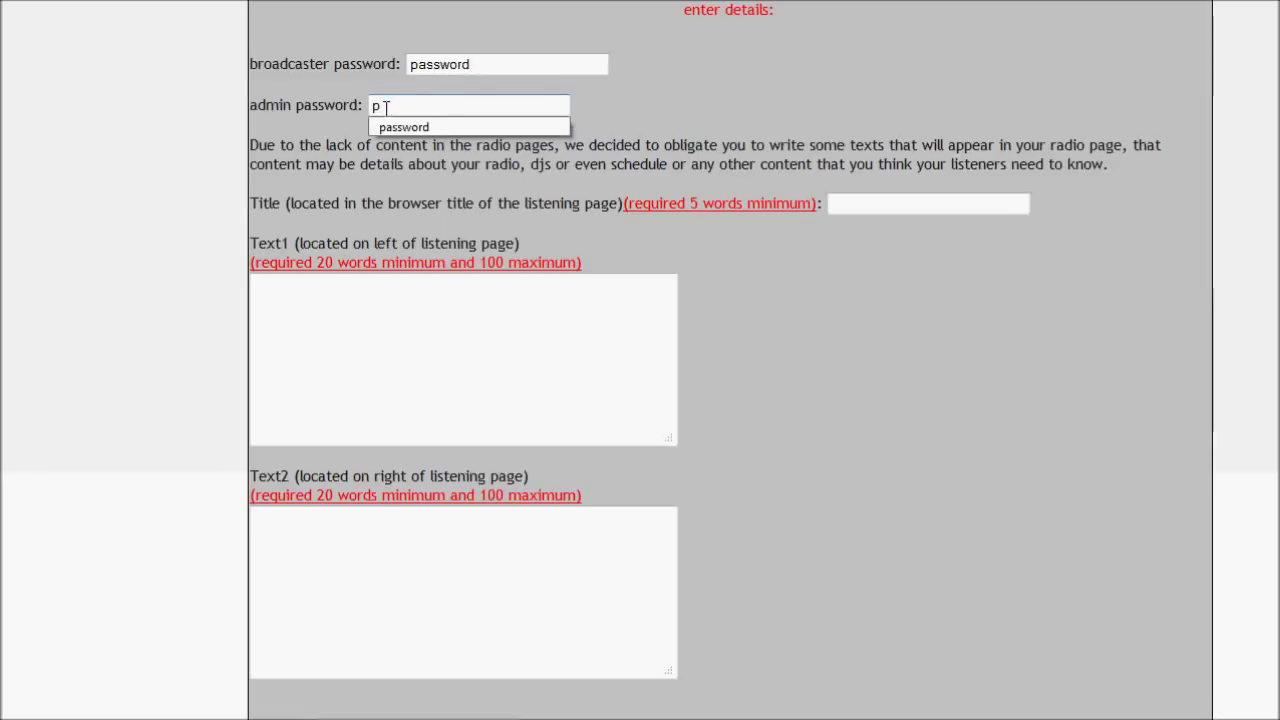
{"action": "key", "text": "Down"}
{"action": "key", "text": "Return"}
{"action": "left_click", "coordinate": [912, 202]}
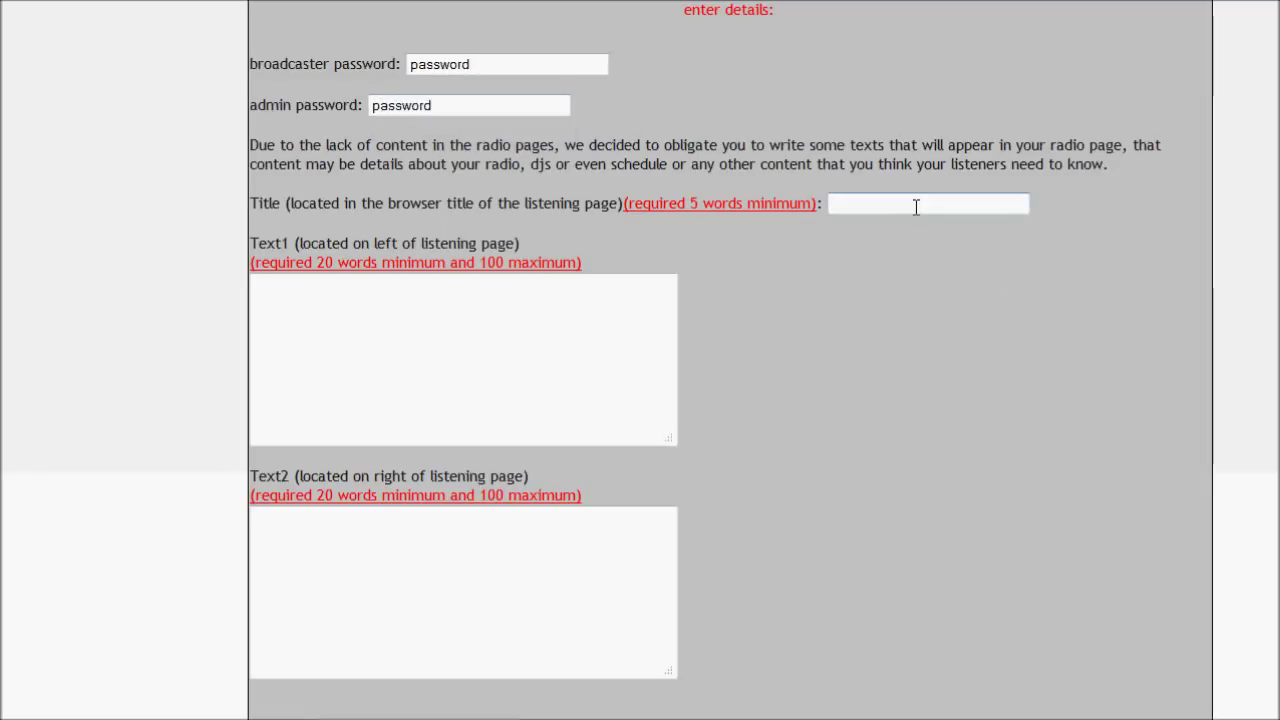
{"action": "type", "text": "M"}
{"action": "left_click", "coordinate": [899, 225]}
Clear stray letters from Text1 and paste repeated 'This is Text1' sentences.
{"action": "left_click", "coordinate": [445, 329]}
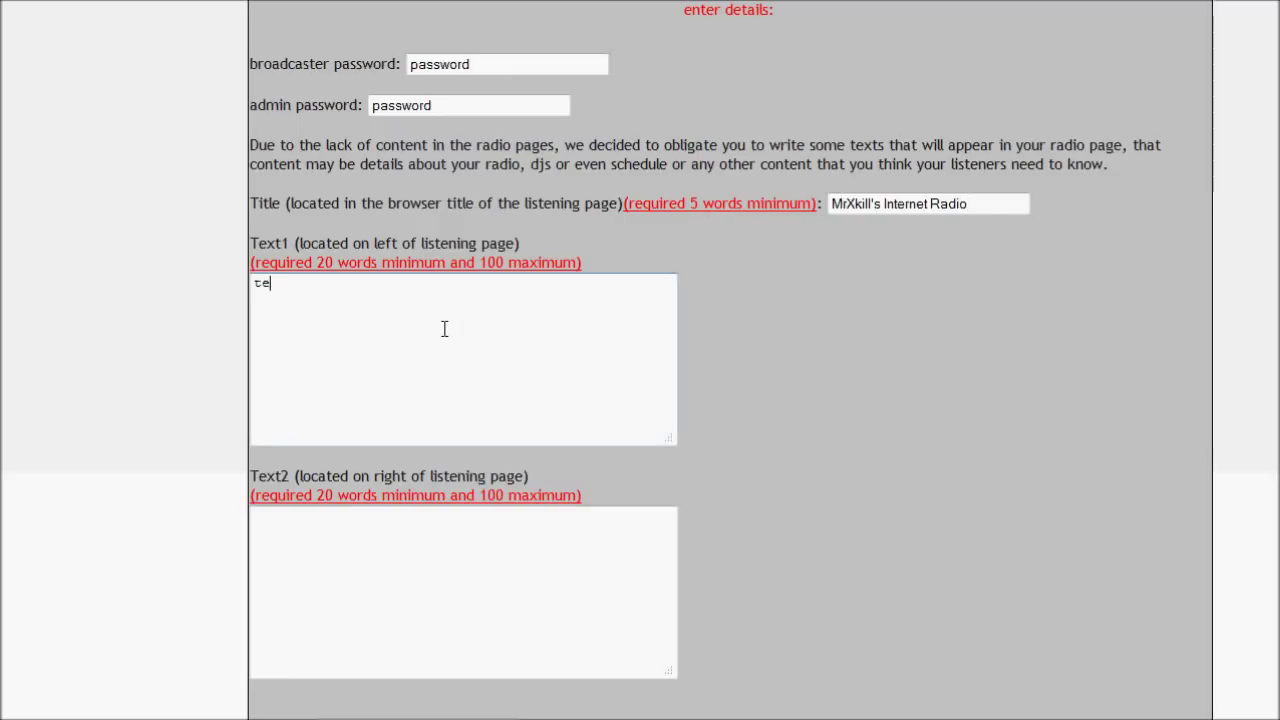
{"action": "type", "text": "te"}
{"action": "key", "text": "ctrl+a"}
{"action": "key", "text": "BackSpace"}
{"action": "type", "text": "This is Text1 This is Text1 This is Text1 This is Text1 This is Text1 This is Text1 This is Text1 This is Text1 This is Text1 This is Text1 This is Text1 This is Text1"}
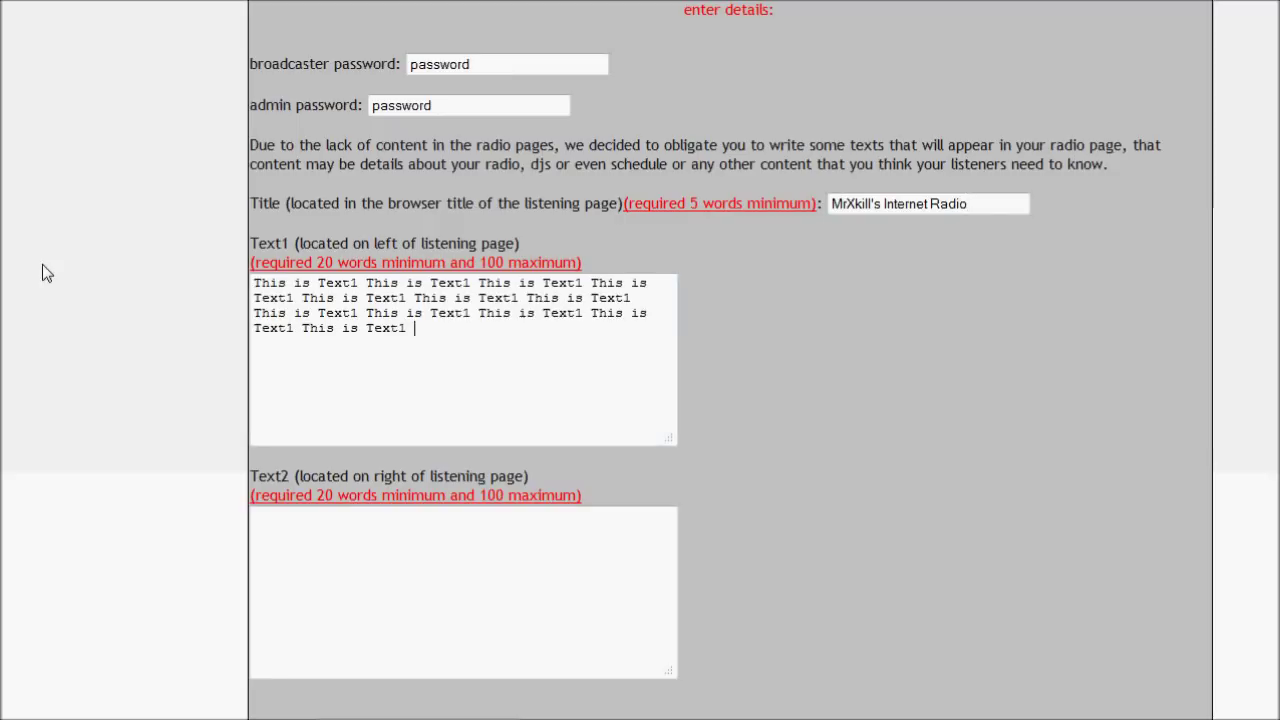
{"action": "type", "text": "This is Text1 This is Text1 This is Text1 This is Text1 This is Text1 This is Text1"}
Fill Text2 with repeated 'This is Text2' sentences, removing the leftover Text1 copies.
{"action": "left_click", "coordinate": [265, 545]}
{"action": "type", "text": "This is Text1 This is Text1 This is Text1 This is Text1 This is Text1 This is Text1"}
{"action": "key", "text": "ctrl+a"}
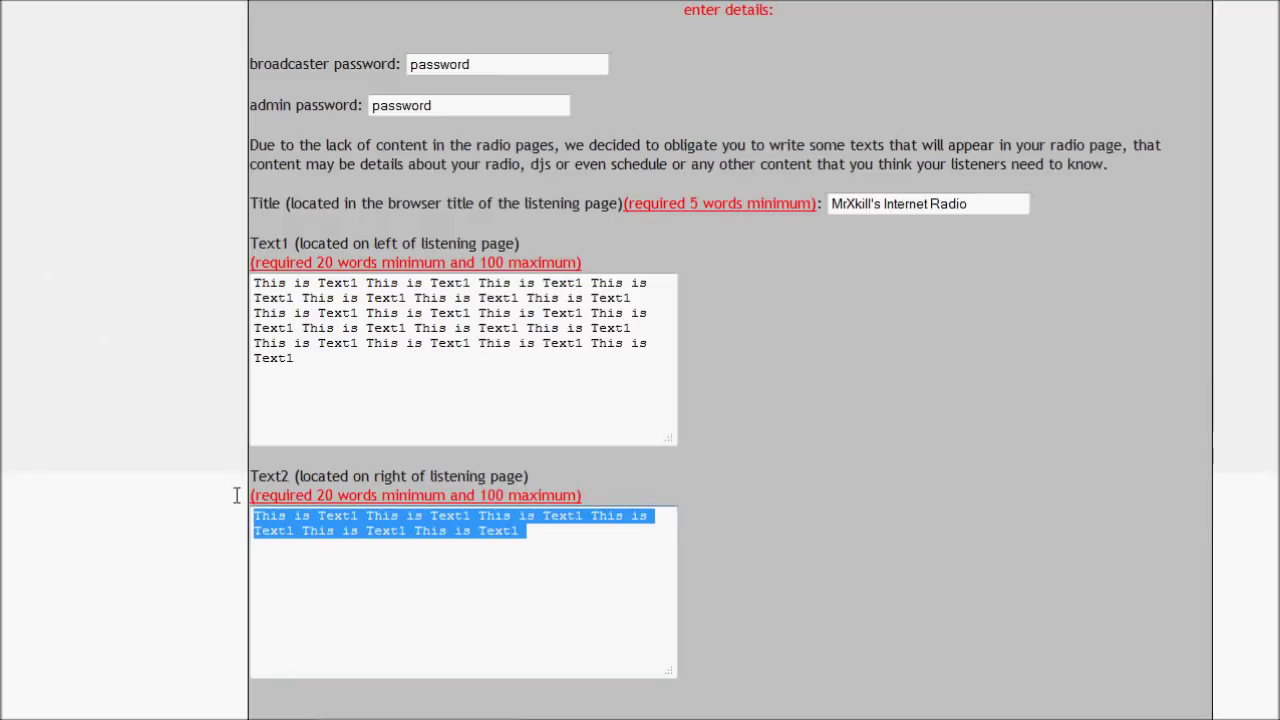
{"action": "left_click", "coordinate": [523, 569]}
{"action": "left_click_drag", "start_coordinate": [528, 531], "coordinate": [360, 515]}
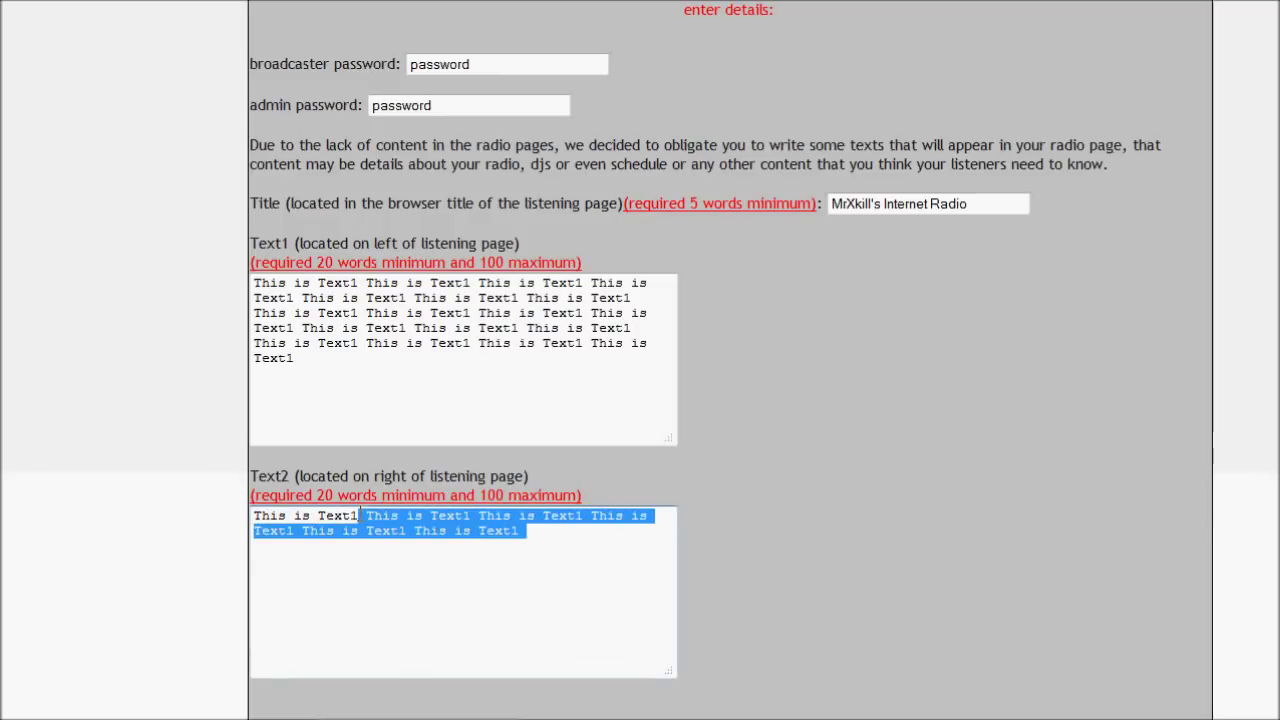
{"action": "left_click", "coordinate": [357, 516]}
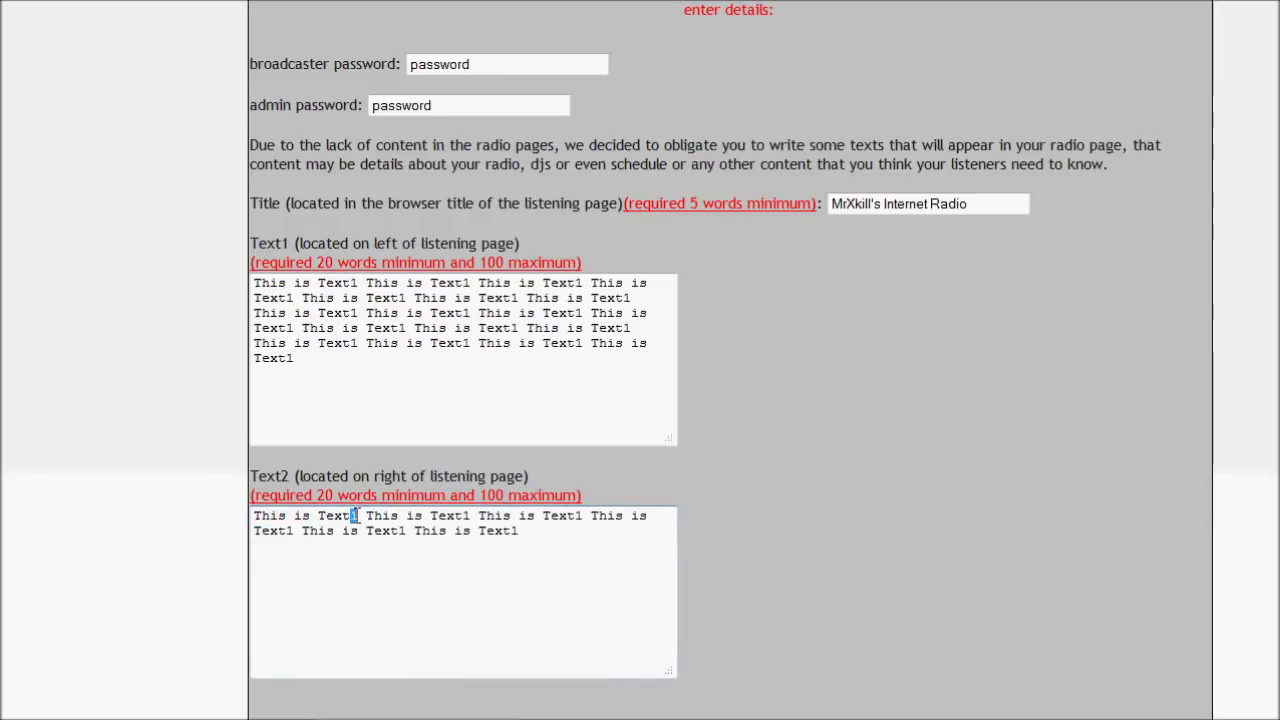
{"action": "type", "text": "2"}
{"action": "left_click_drag", "start_coordinate": [526, 531], "coordinate": [367, 516]}
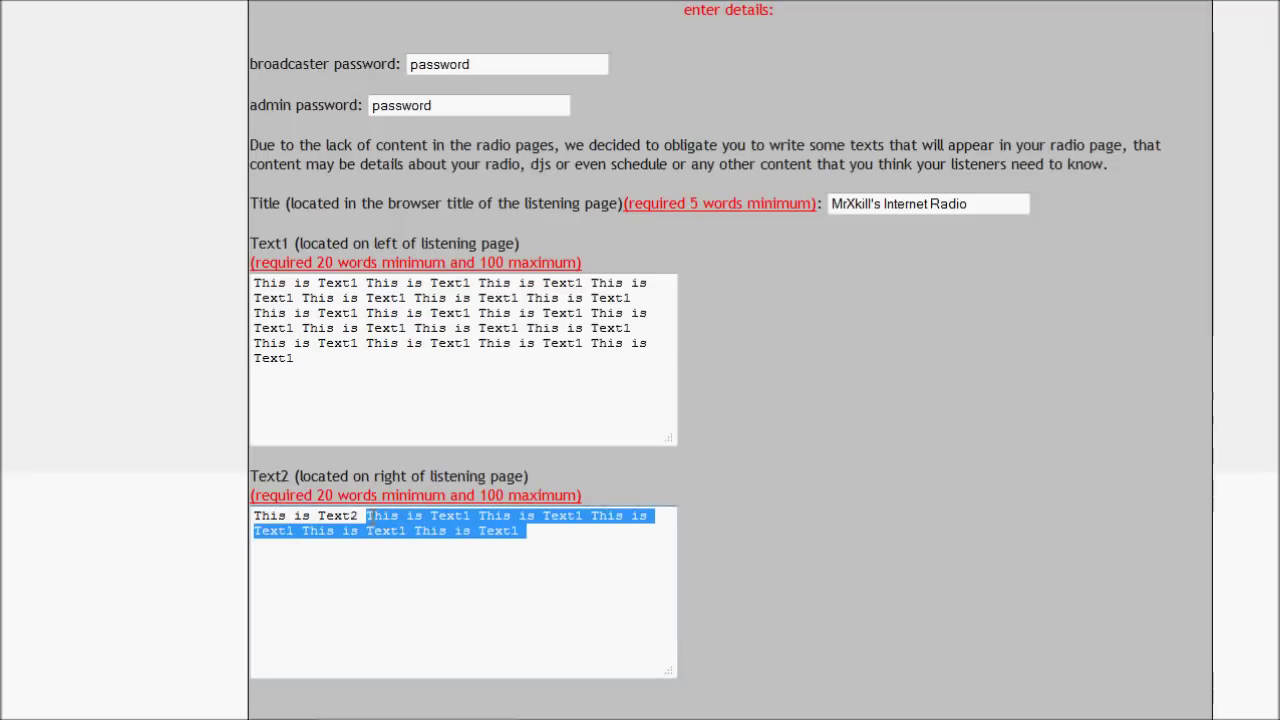
{"action": "key", "text": "BackSpace"}
{"action": "key", "text": "ctrl+a"}
{"action": "key", "text": "Right"}
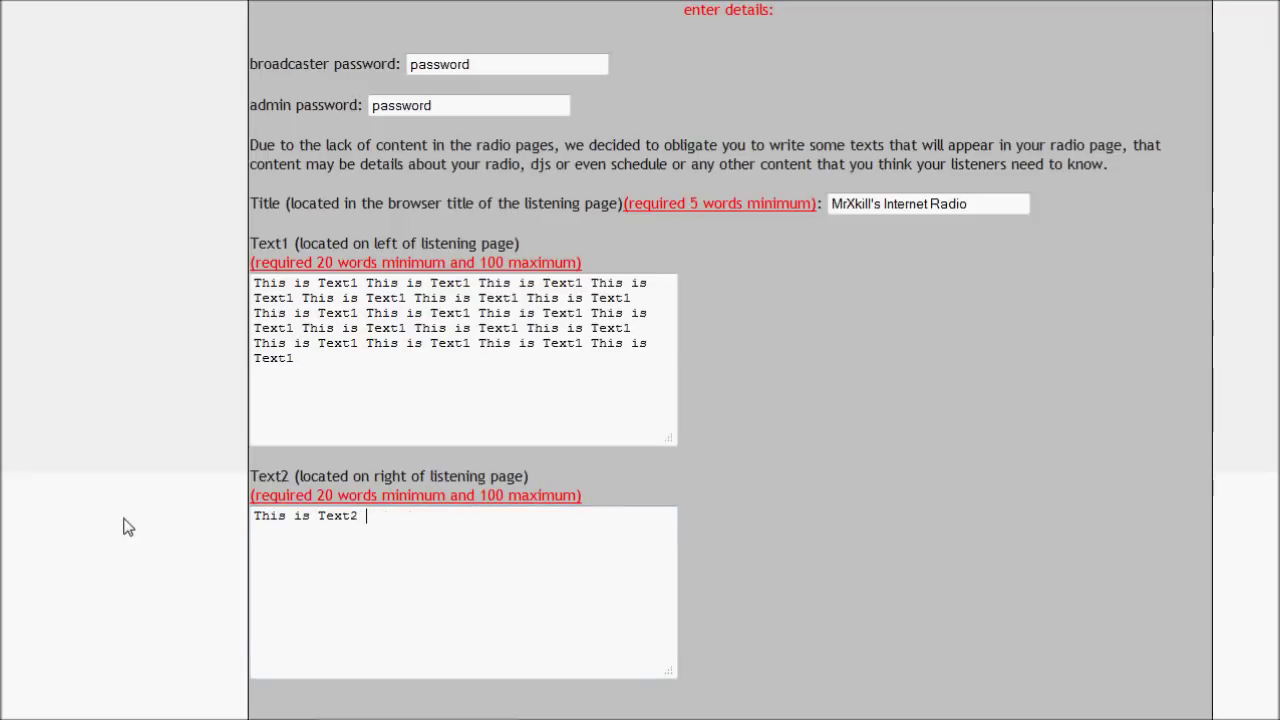
{"action": "key", "text": "ctrl+v"}
{"action": "key", "text": "ctrl+v"}
{"action": "key", "text": "ctrl+v"}
{"action": "key", "text": "ctrl+v"}
{"action": "key", "text": "ctrl+v"}
{"action": "key", "text": "ctrl+v"}
{"action": "key", "text": "ctrl+v"}
{"action": "key", "text": "ctrl+v"}
{"action": "key", "text": "ctrl+v"}
{"action": "key", "text": "ctrl+v"}
{"action": "key", "text": "ctrl+v"}
{"action": "key", "text": "ctrl+v"}
{"action": "key", "text": "ctrl+v"}
{"action": "key", "text": "ctrl+v"}
{"action": "key", "text": "ctrl+v"}
{"action": "key", "text": "ctrl+v"}
{"action": "key", "text": "ctrl+v"}
{"action": "key", "text": "ctrl+v"}
{"action": "key", "text": "ctrl+v"}
{"action": "key", "text": "ctrl+v"}
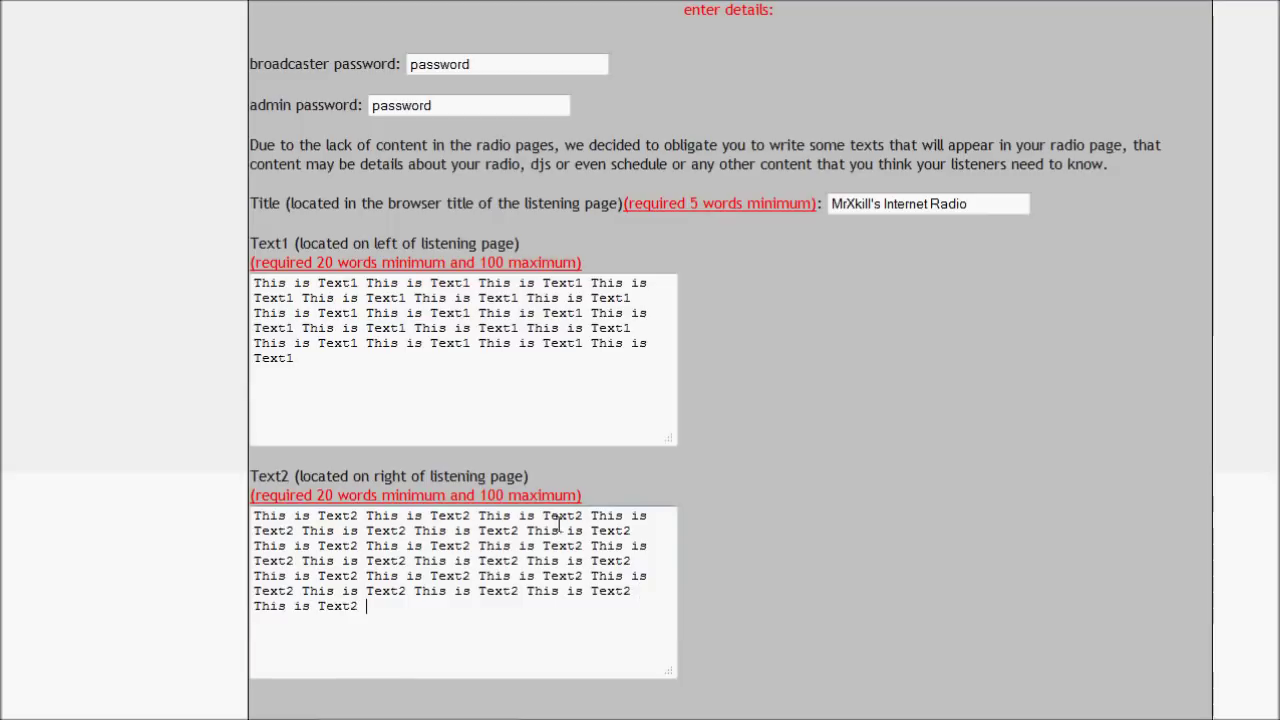
Submit the install form and go back to retry after the word-count error.
{"action": "scroll", "coordinate": [560, 523], "scroll_direction": "down", "scroll_amount": 3}
{"action": "left_click", "coordinate": [280, 562]}
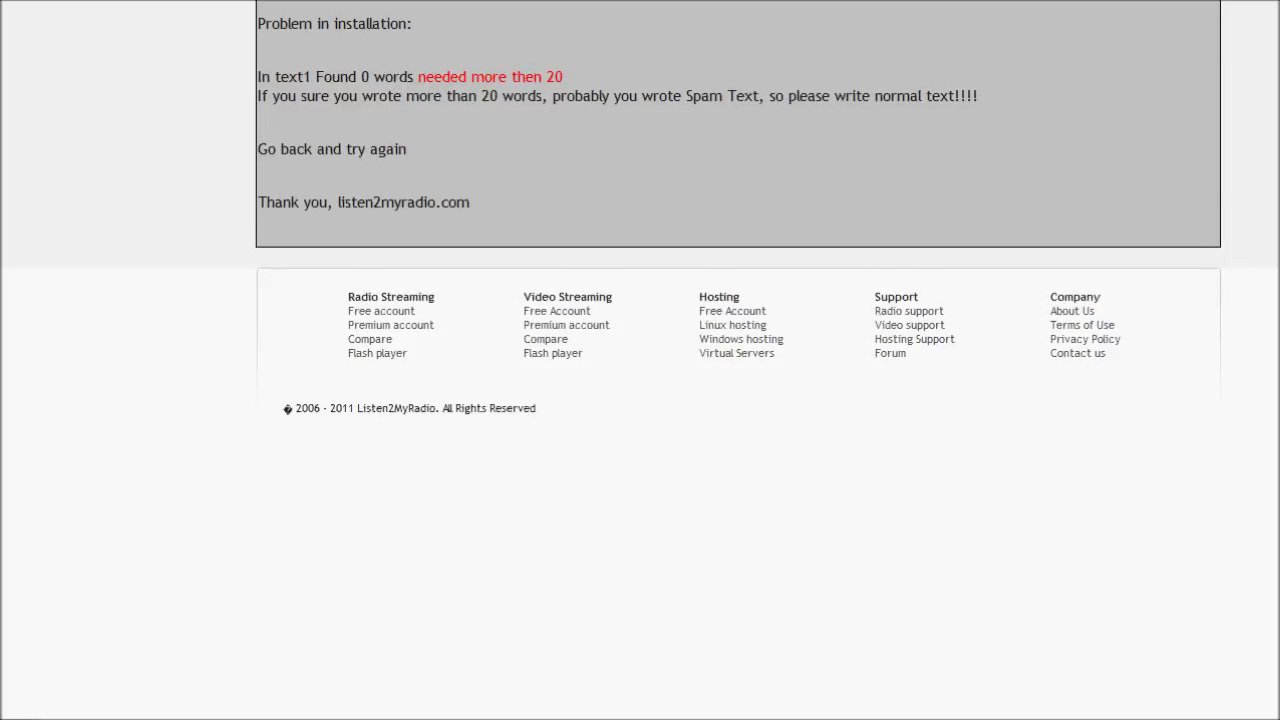
{"action": "key", "text": "alt+Left"}
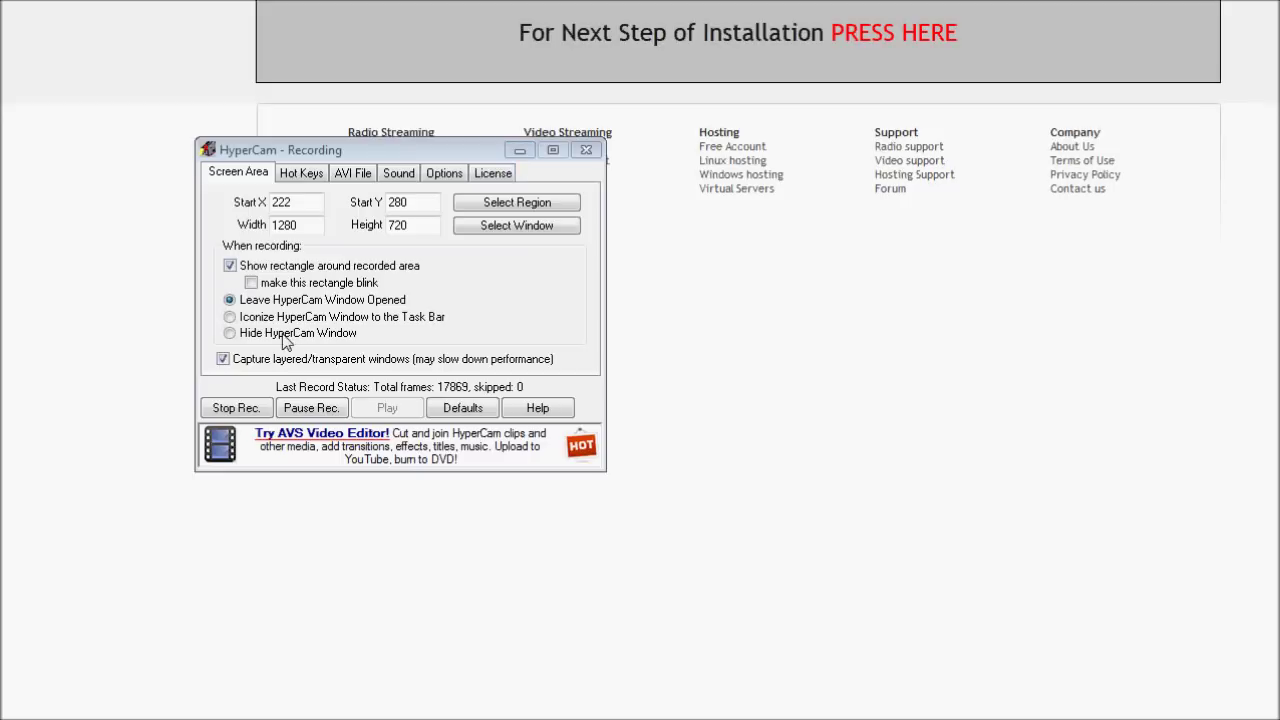
Move the radio to the US1 (United States) server, getting IP 69.64.76.219 and port 7727.
{"action": "left_click", "coordinate": [519, 150]}
{"action": "scroll", "coordinate": [669, 423], "scroll_direction": "up", "scroll_amount": 3}
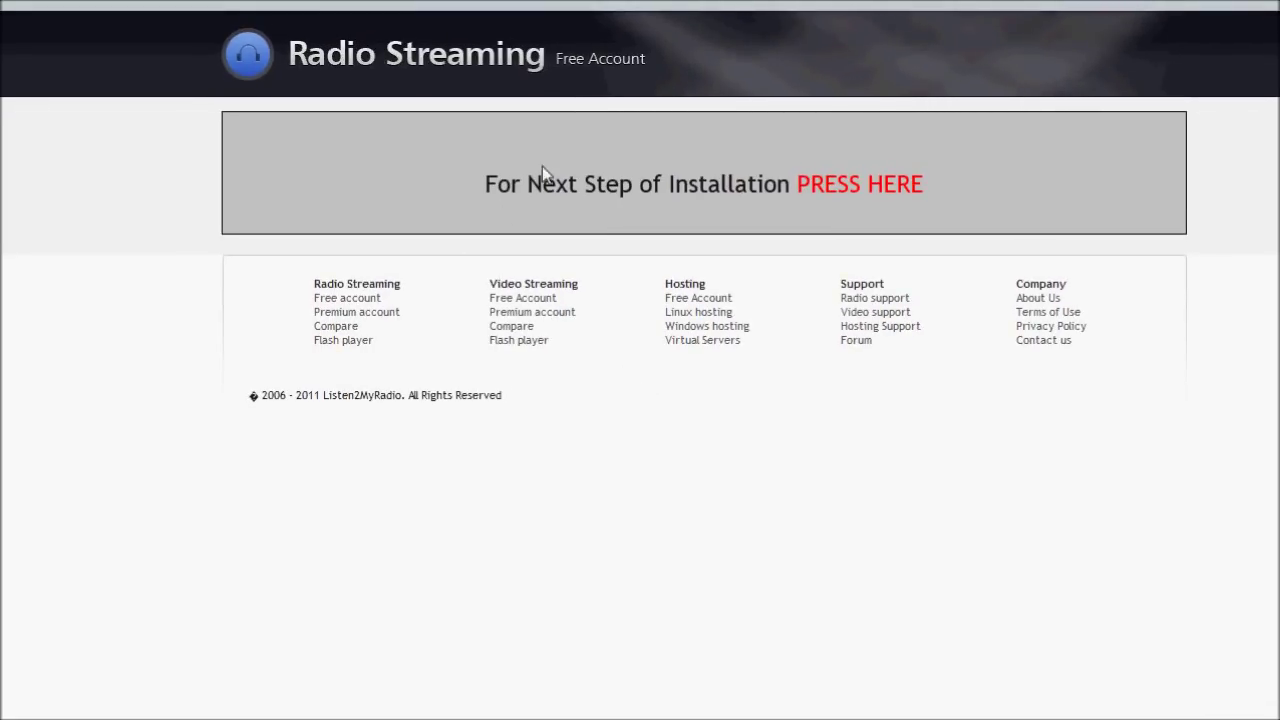
{"action": "left_click", "coordinate": [860, 186]}
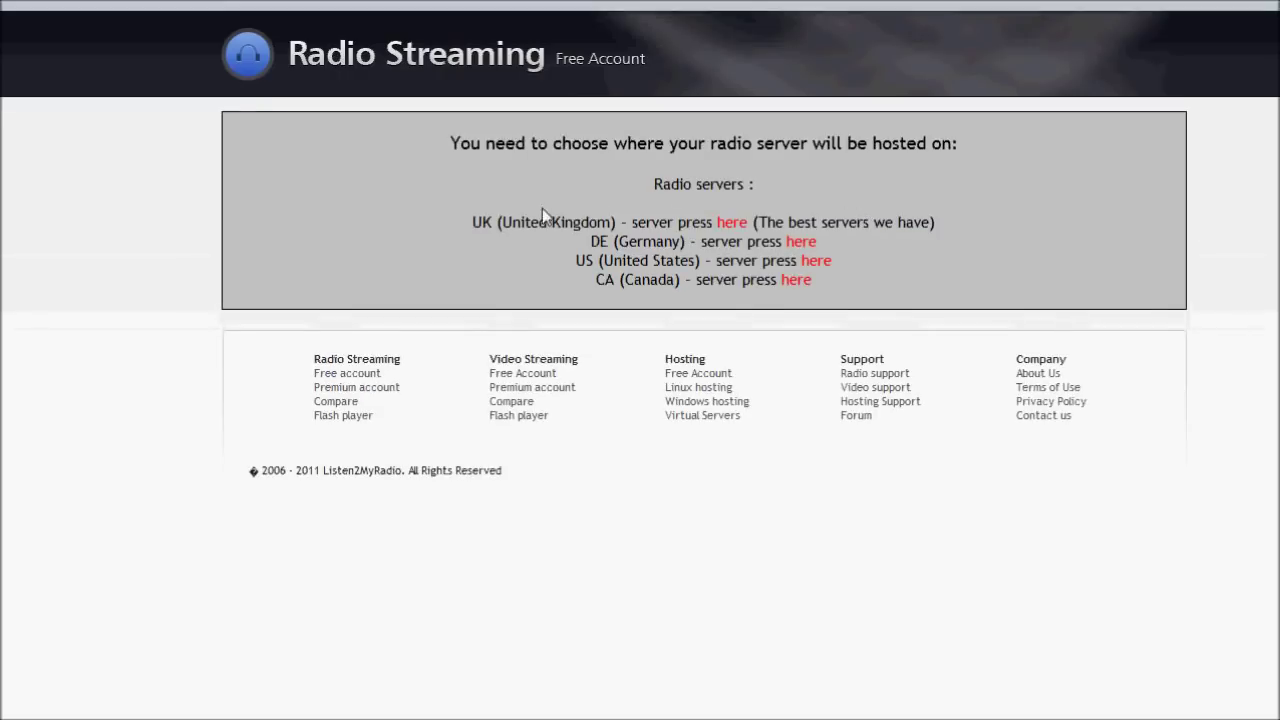
{"action": "left_click_drag", "start_coordinate": [586, 260], "coordinate": [697, 259]}
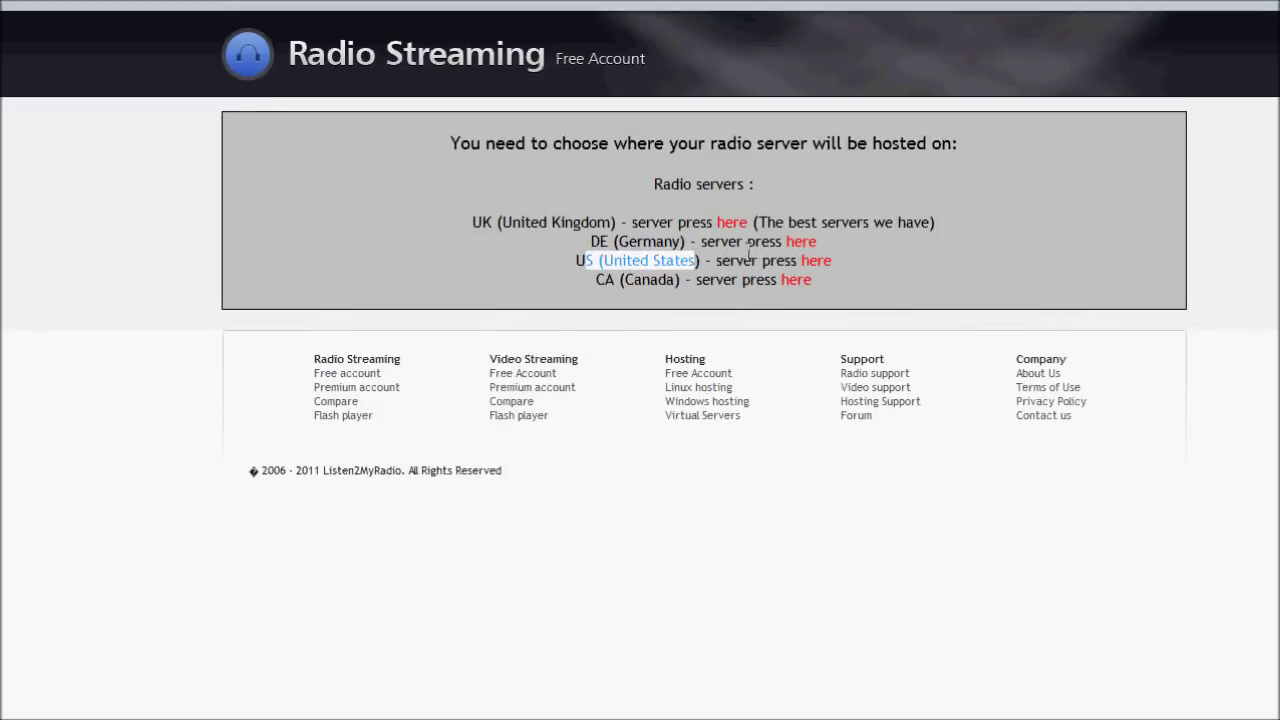
{"action": "left_click", "coordinate": [908, 264]}
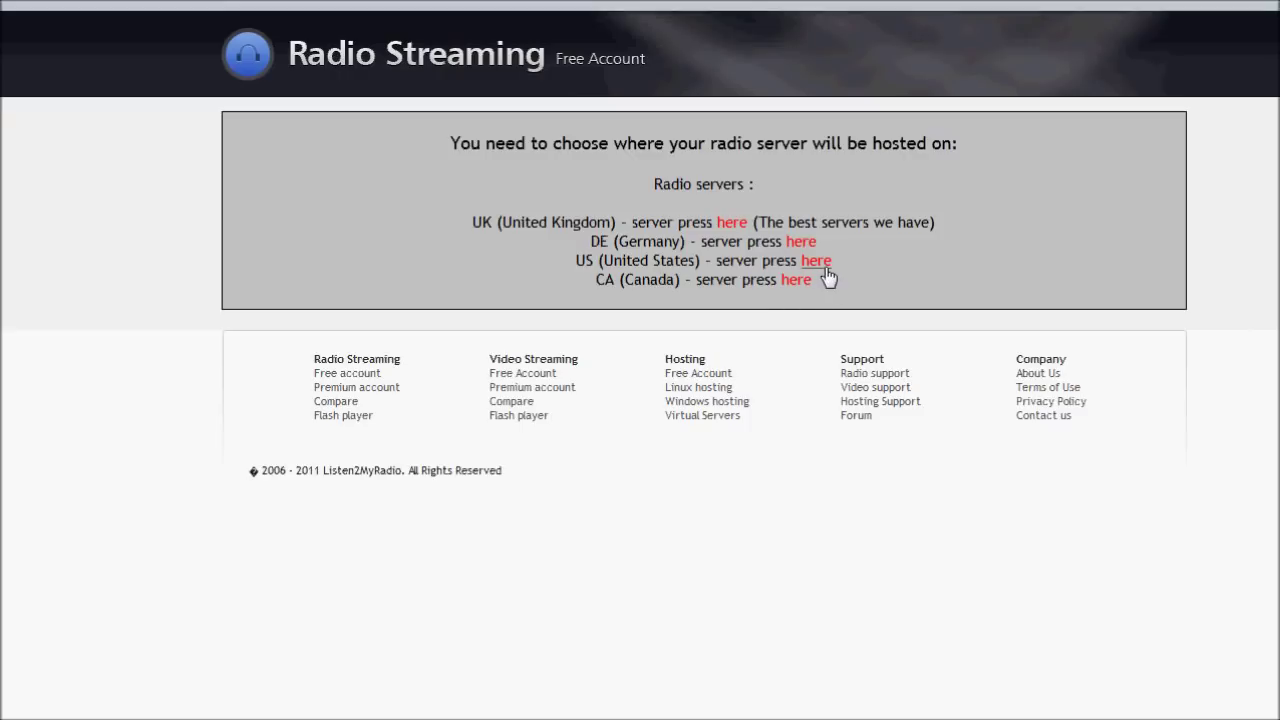
{"action": "left_click", "coordinate": [816, 262]}
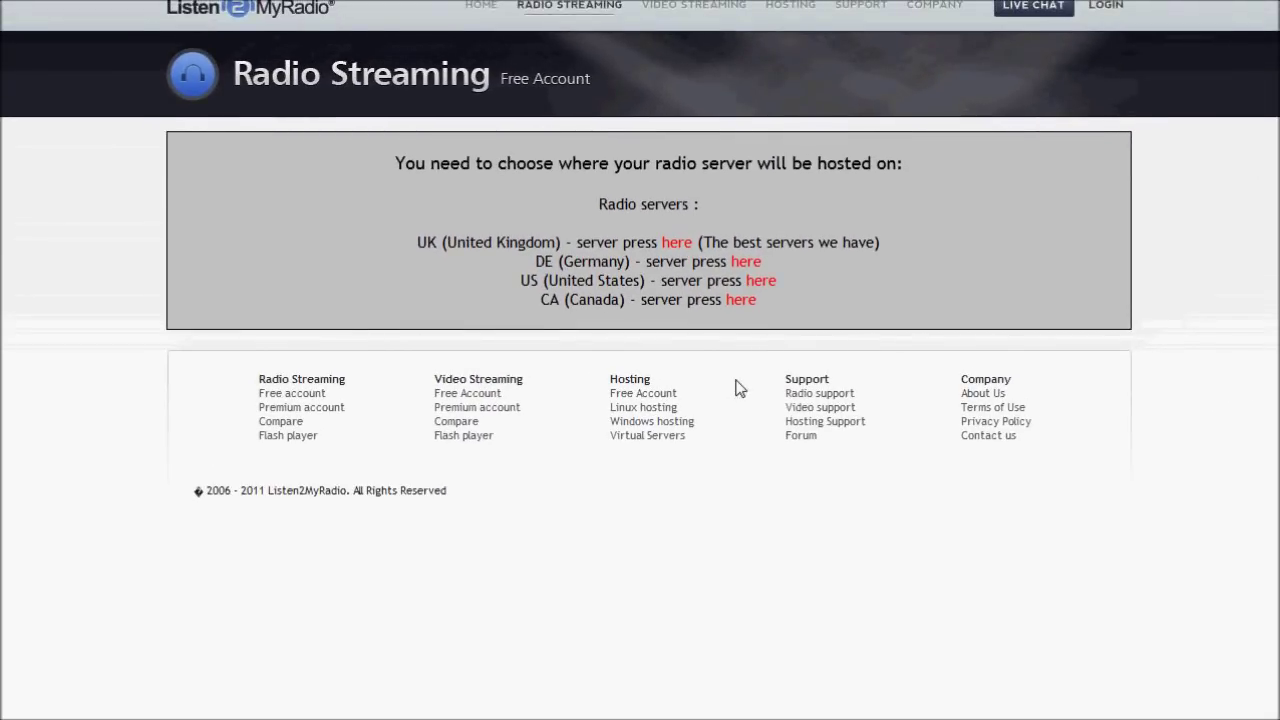
{"action": "left_click", "coordinate": [760, 280]}
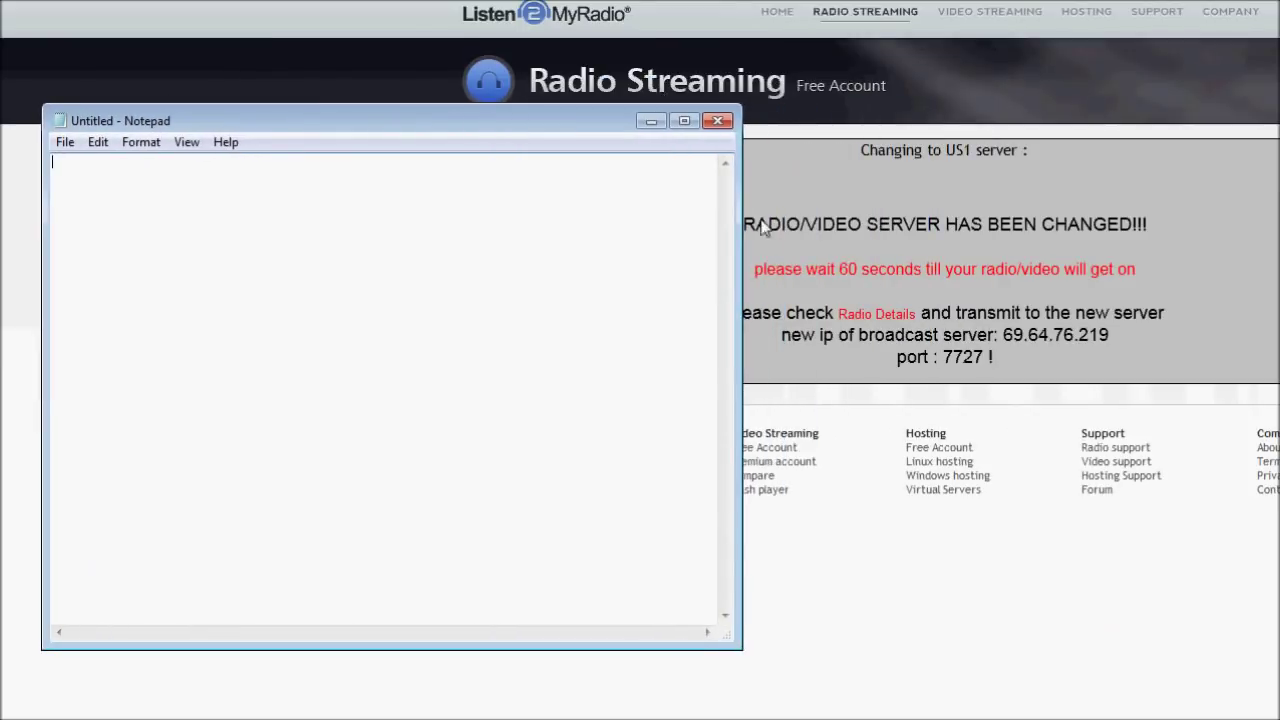
Copy the broadcast IP 69.64.76.219 into Notepad.
{"action": "left_click_drag", "start_coordinate": [1122, 313], "coordinate": [1025, 335]}
{"action": "left_click_drag", "start_coordinate": [1124, 335], "coordinate": [1003, 335]}
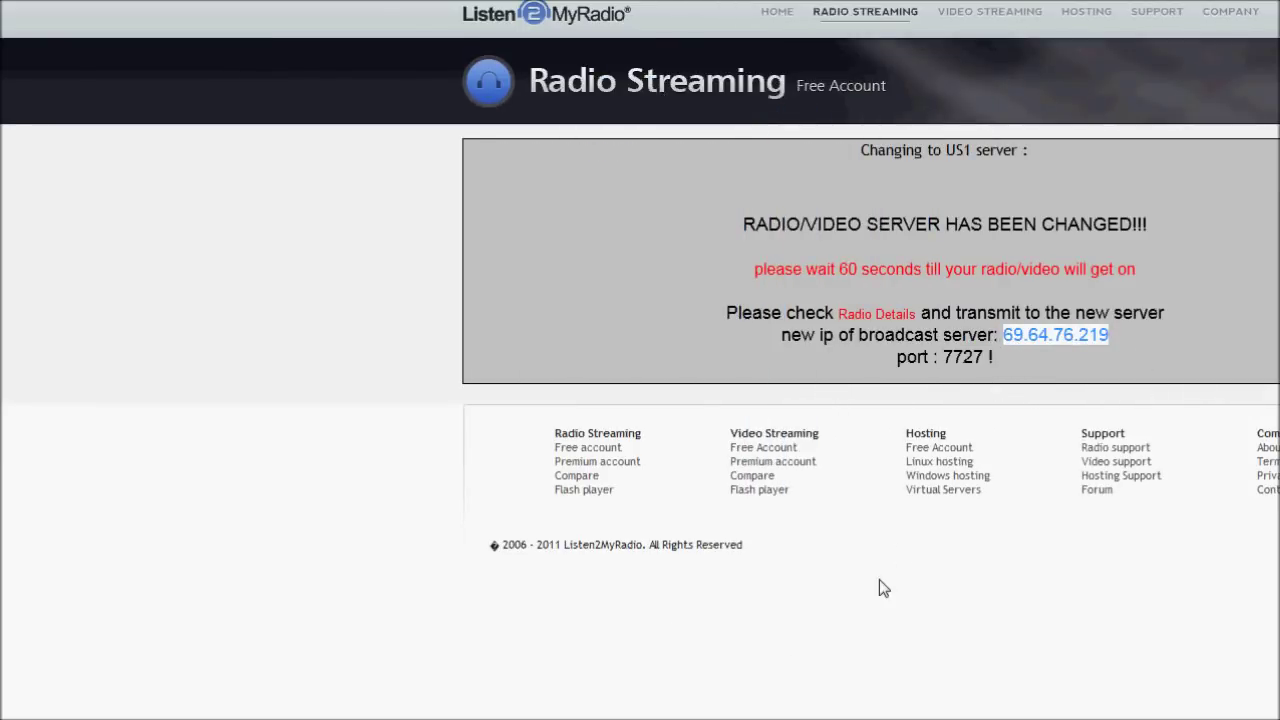
{"action": "key", "text": "alt+Tab"}
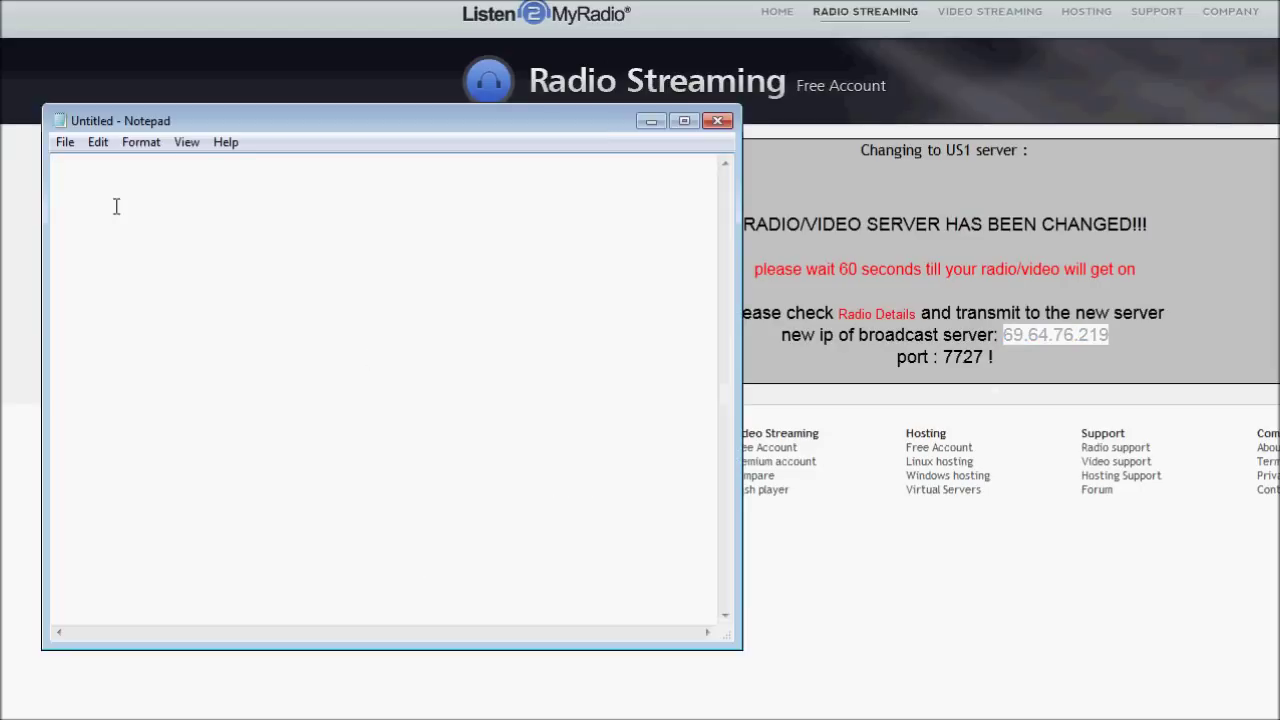
{"action": "type", "text": "69.64.76.219"}
Add port 7727 to the Notepad notes, then go to the Radio Details page.
{"action": "left_click", "coordinate": [978, 360]}
{"action": "left_click_drag", "start_coordinate": [978, 360], "coordinate": [941, 361]}
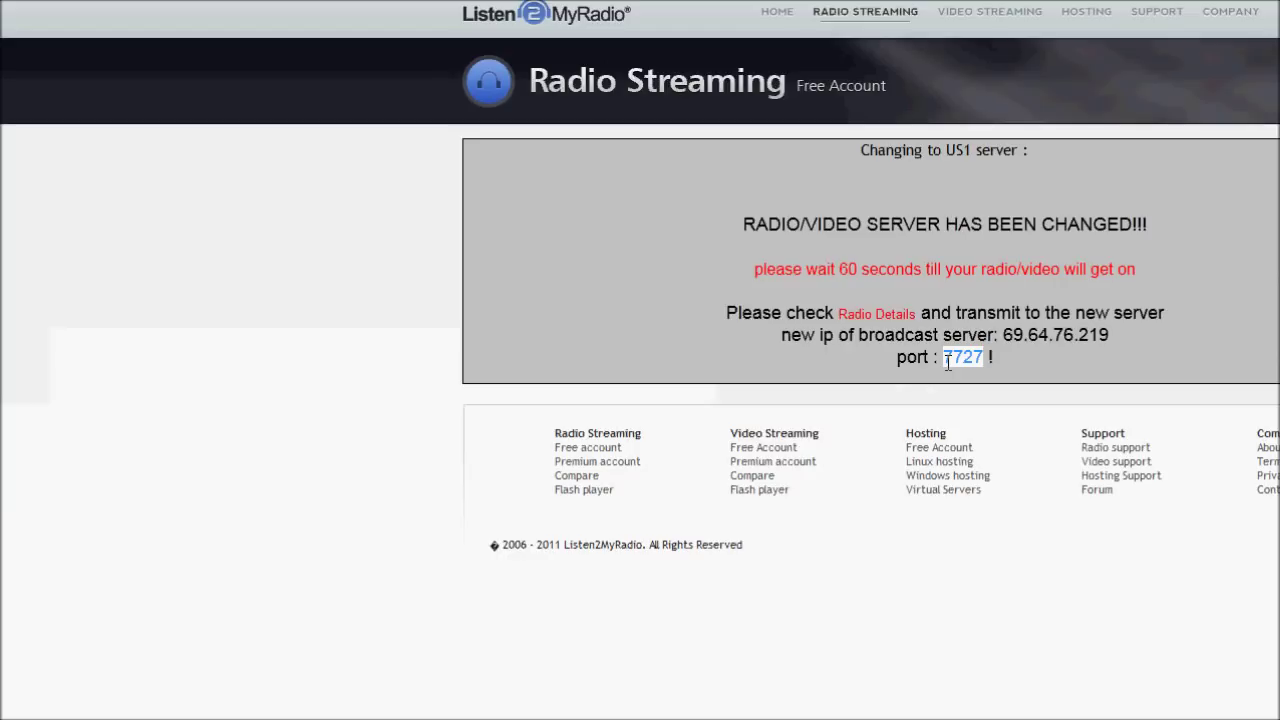
{"action": "key", "text": "ctrl+c"}
{"action": "key", "text": "alt+Tab"}
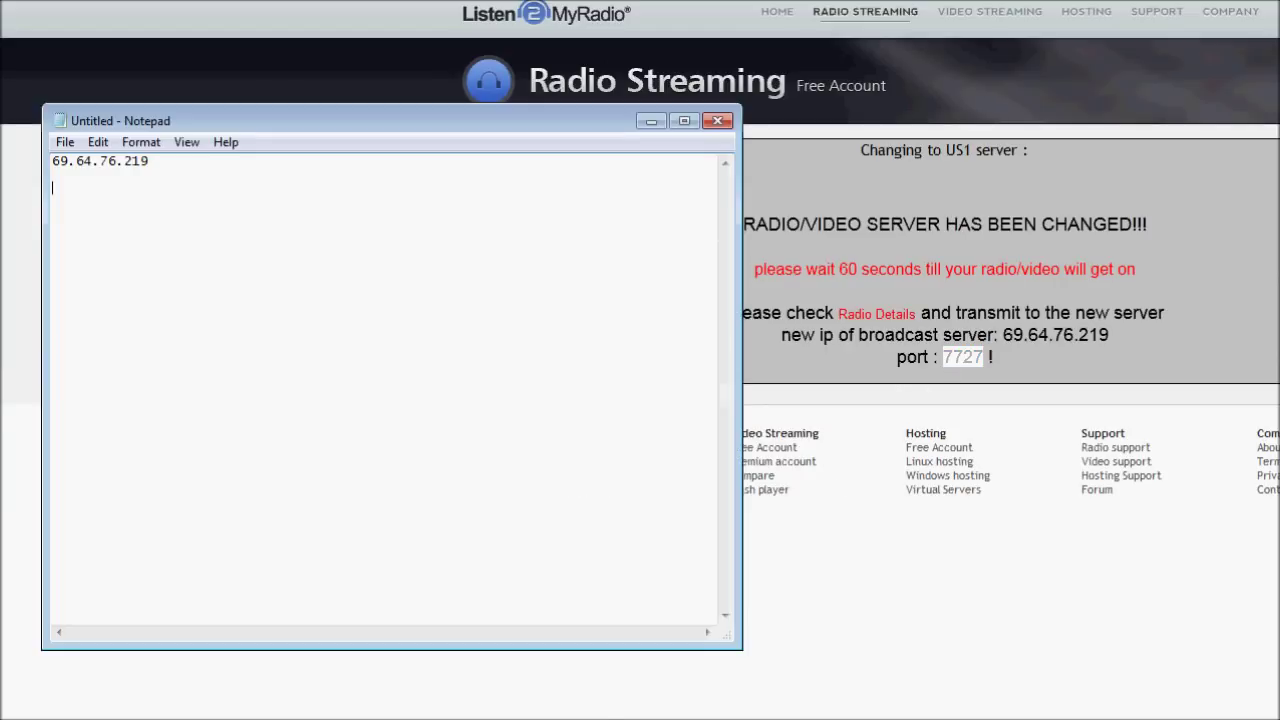
{"action": "key", "text": "ctrl+v"}
{"action": "left_click", "coordinate": [915, 687]}
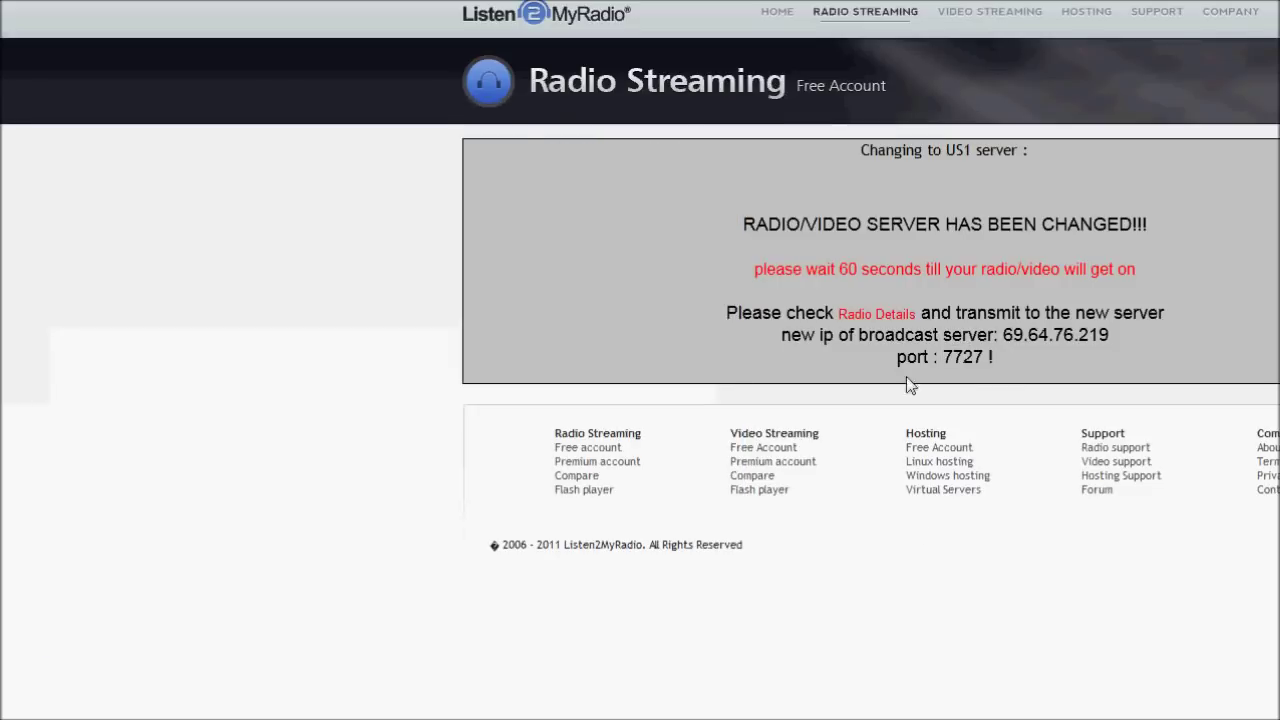
{"action": "left_click", "coordinate": [866, 318]}
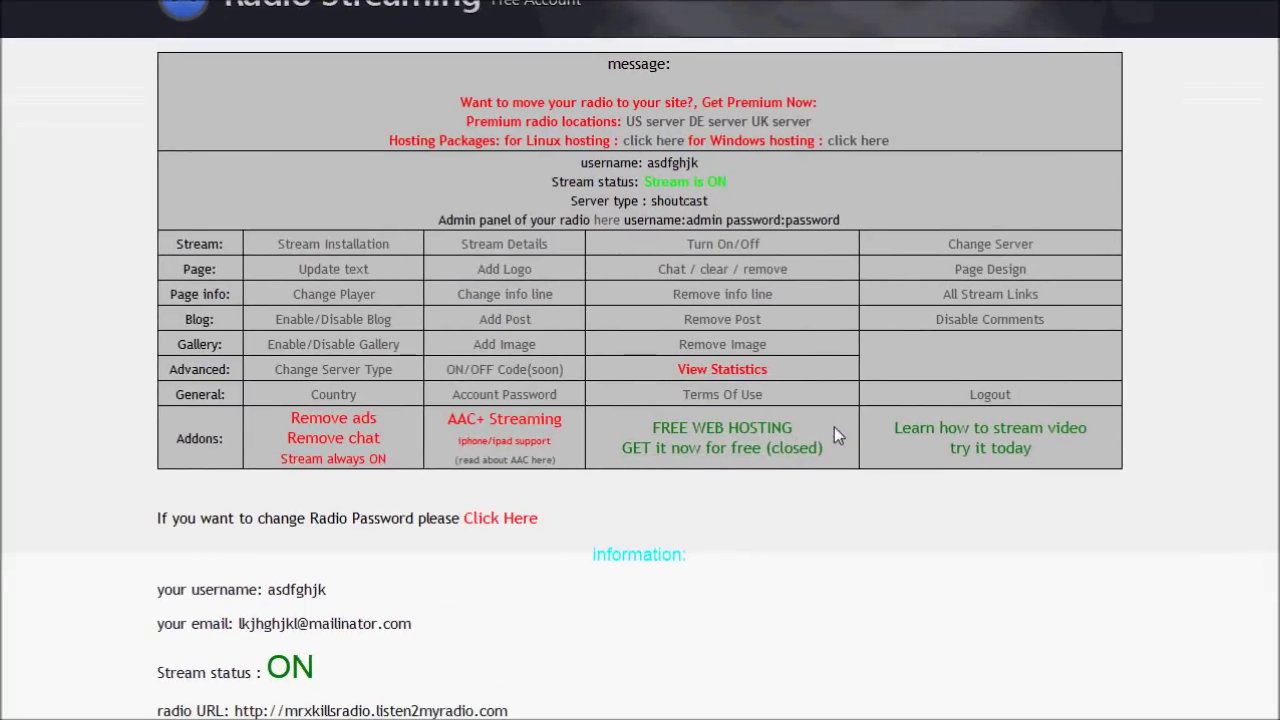
Turn the radio stream off and refresh to confirm it is off.
{"action": "left_click", "coordinate": [738, 247]}
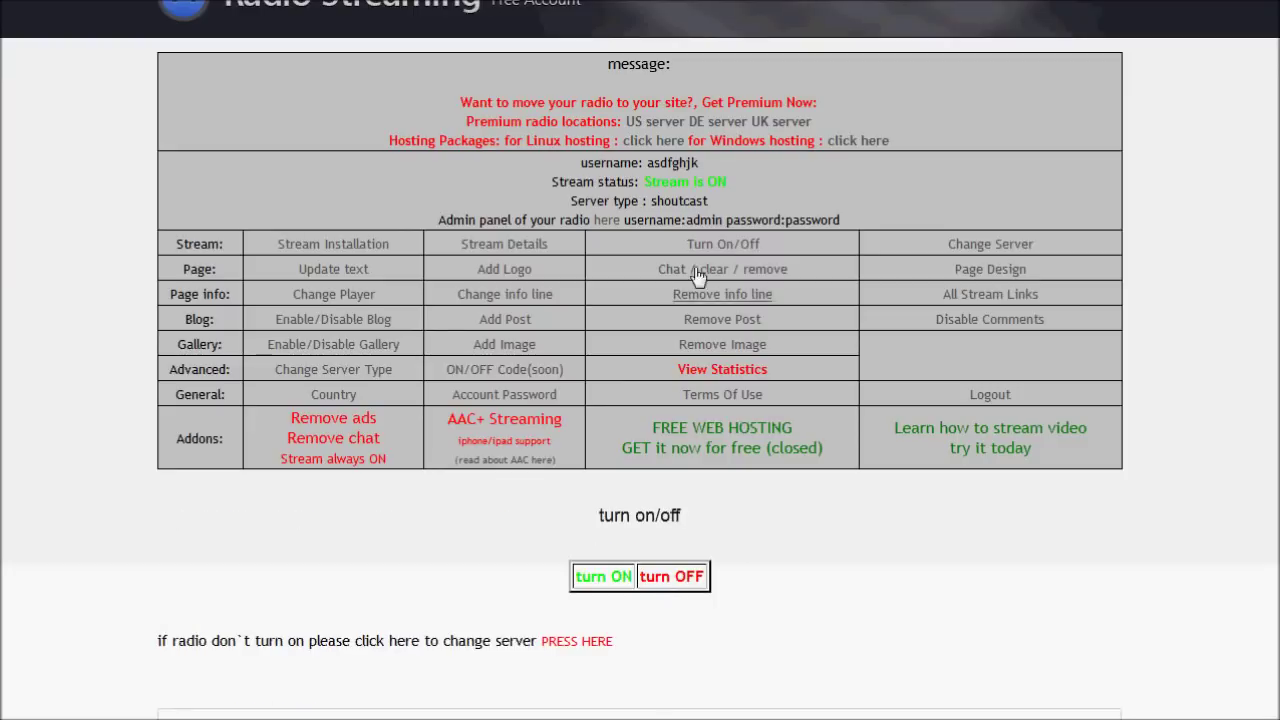
{"action": "left_click", "coordinate": [668, 580]}
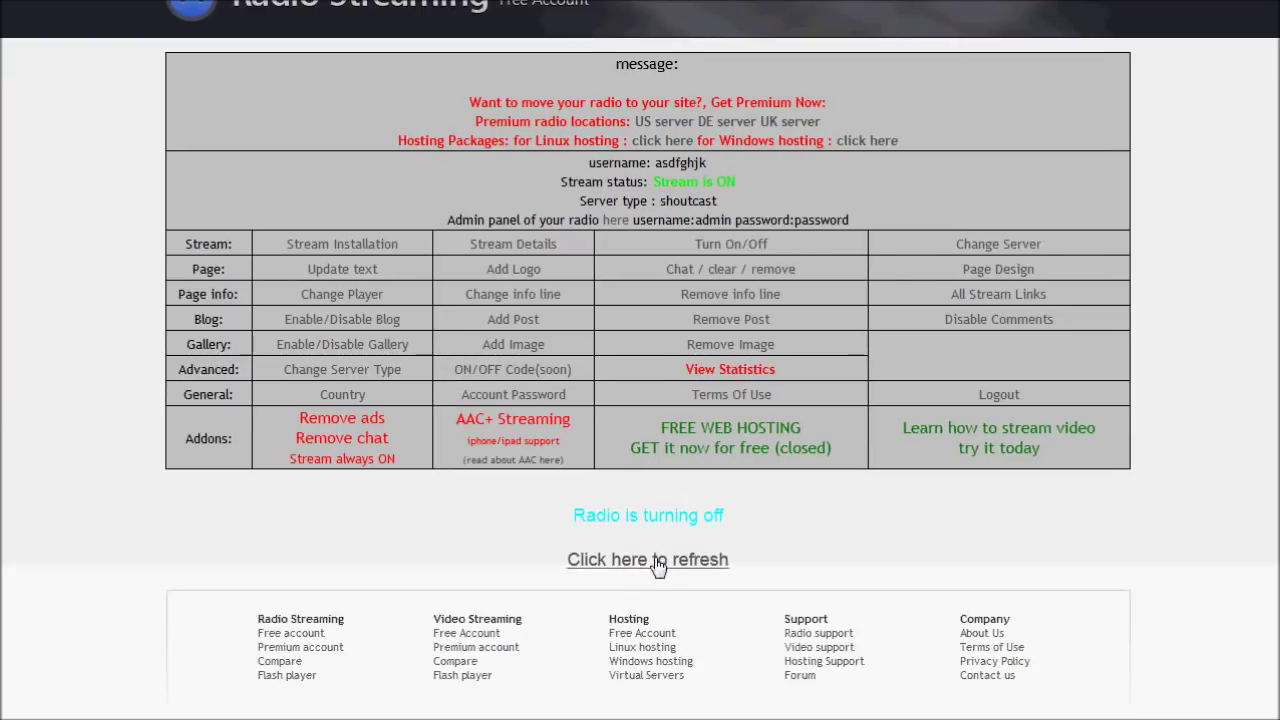
{"action": "left_click", "coordinate": [578, 562]}
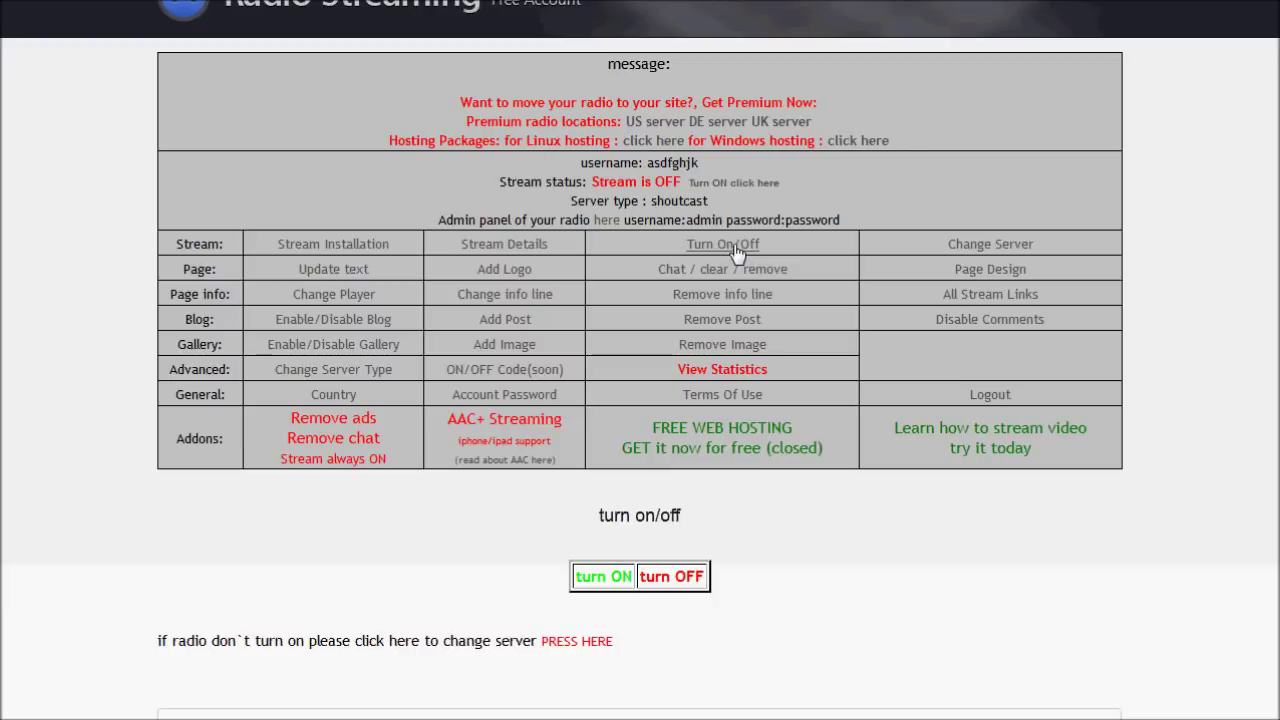
Turn the stream back on, refresh, and confirm the status reads Stream is ON.
{"action": "left_click", "coordinate": [612, 580]}
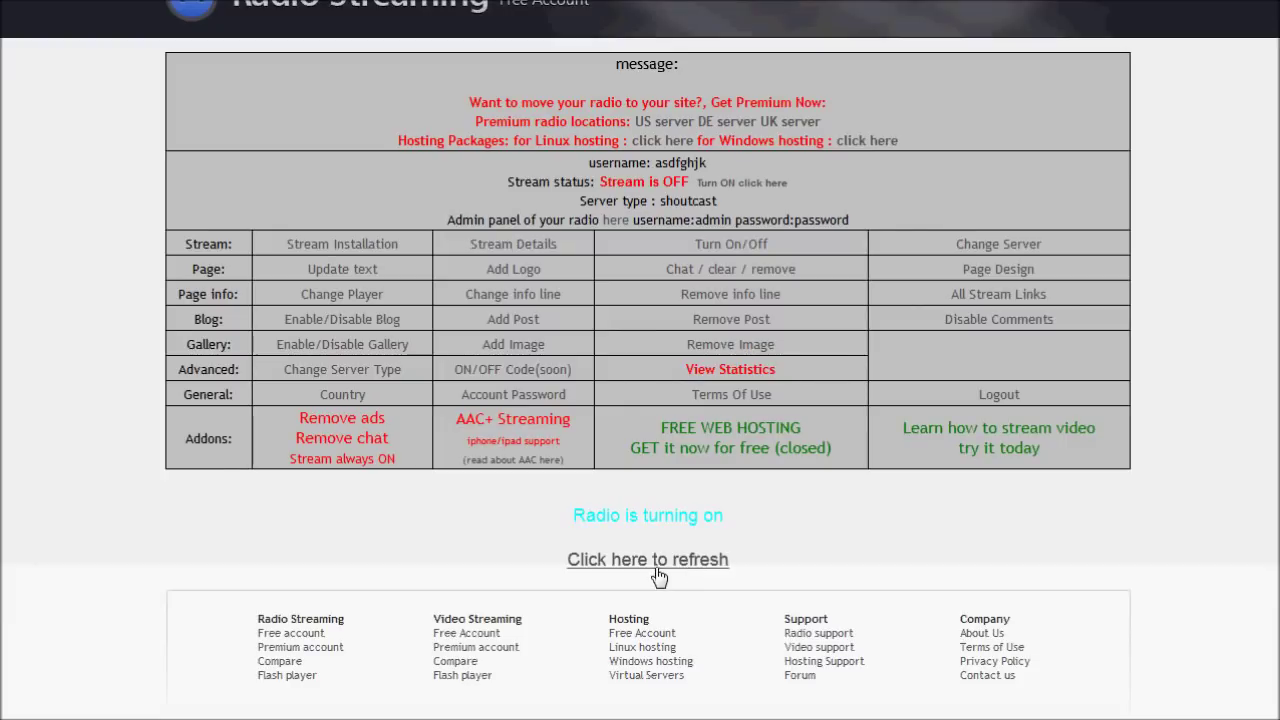
{"action": "left_click", "coordinate": [658, 570]}
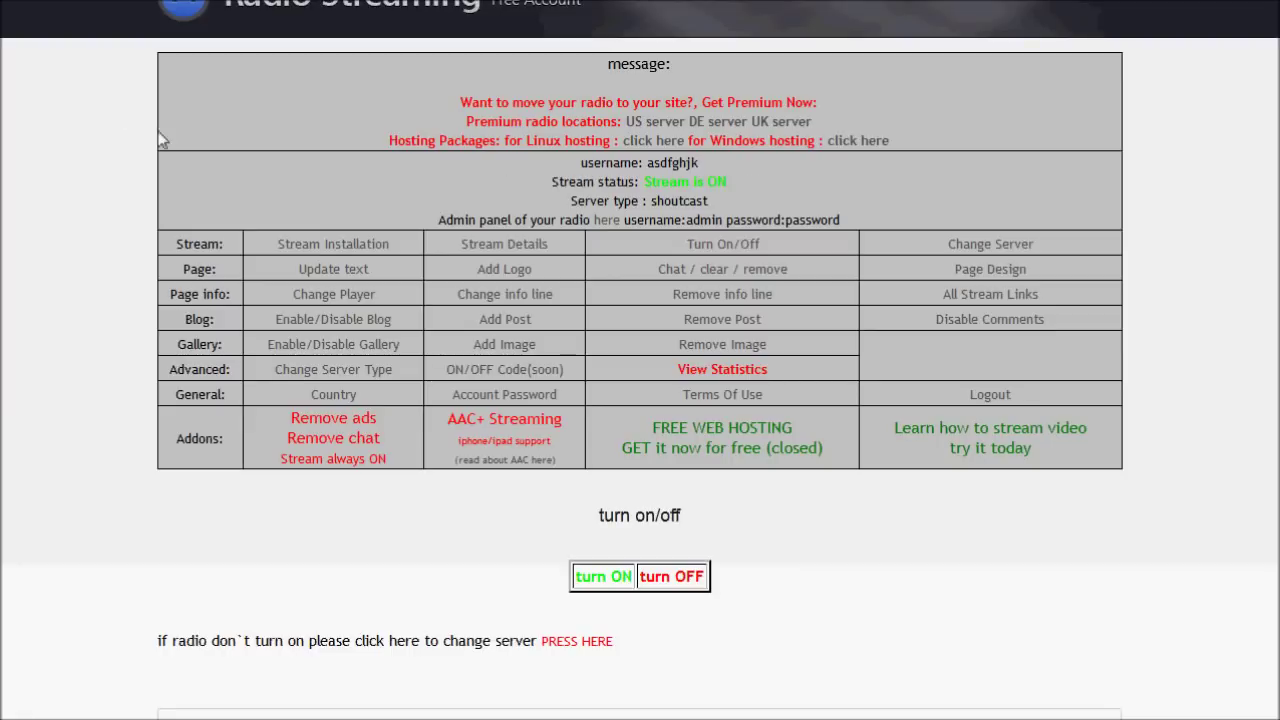
{"action": "left_click_drag", "start_coordinate": [641, 186], "coordinate": [760, 183]}
{"action": "left_click", "coordinate": [760, 183]}
{"action": "left_click_drag", "start_coordinate": [570, 200], "coordinate": [632, 200]}
{"action": "left_click_drag", "start_coordinate": [727, 182], "coordinate": [645, 182]}
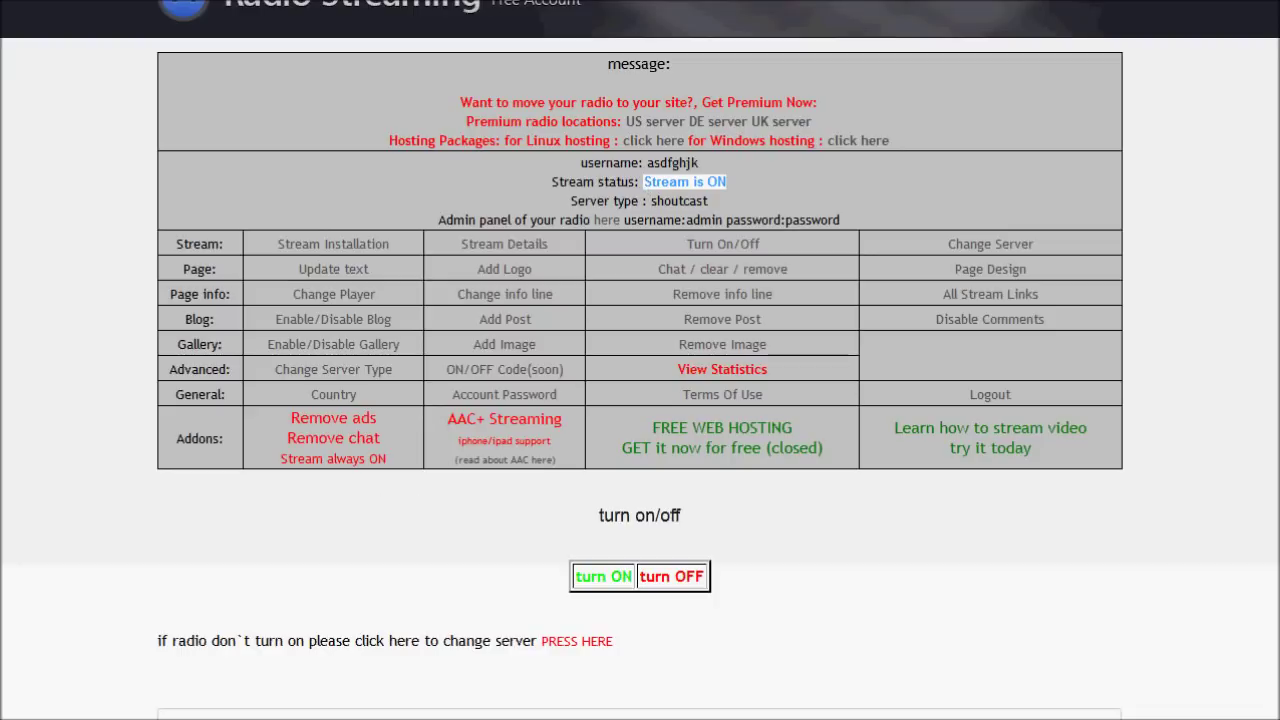
{"action": "key", "text": "alt+Tab"}
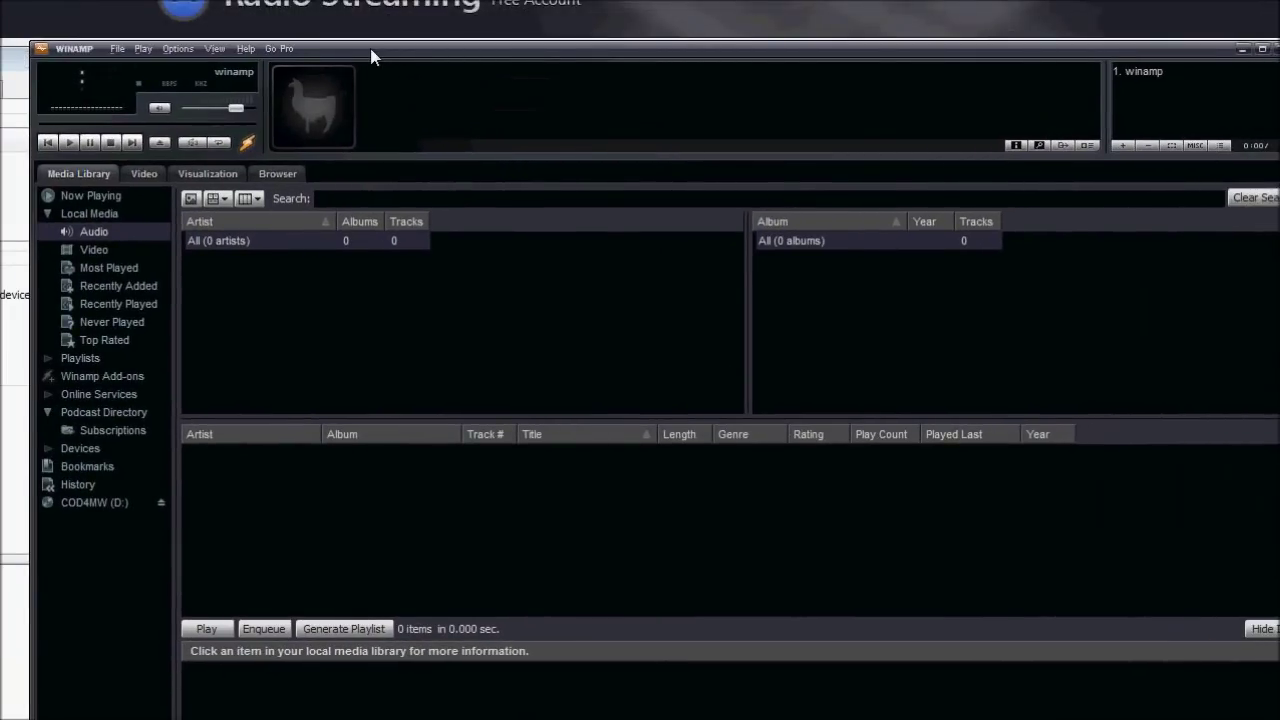
Center the SHOUTcast Source window and bring up Output 1's connection settings.
{"action": "left_click_drag", "start_coordinate": [370, 57], "coordinate": [409, 51]}
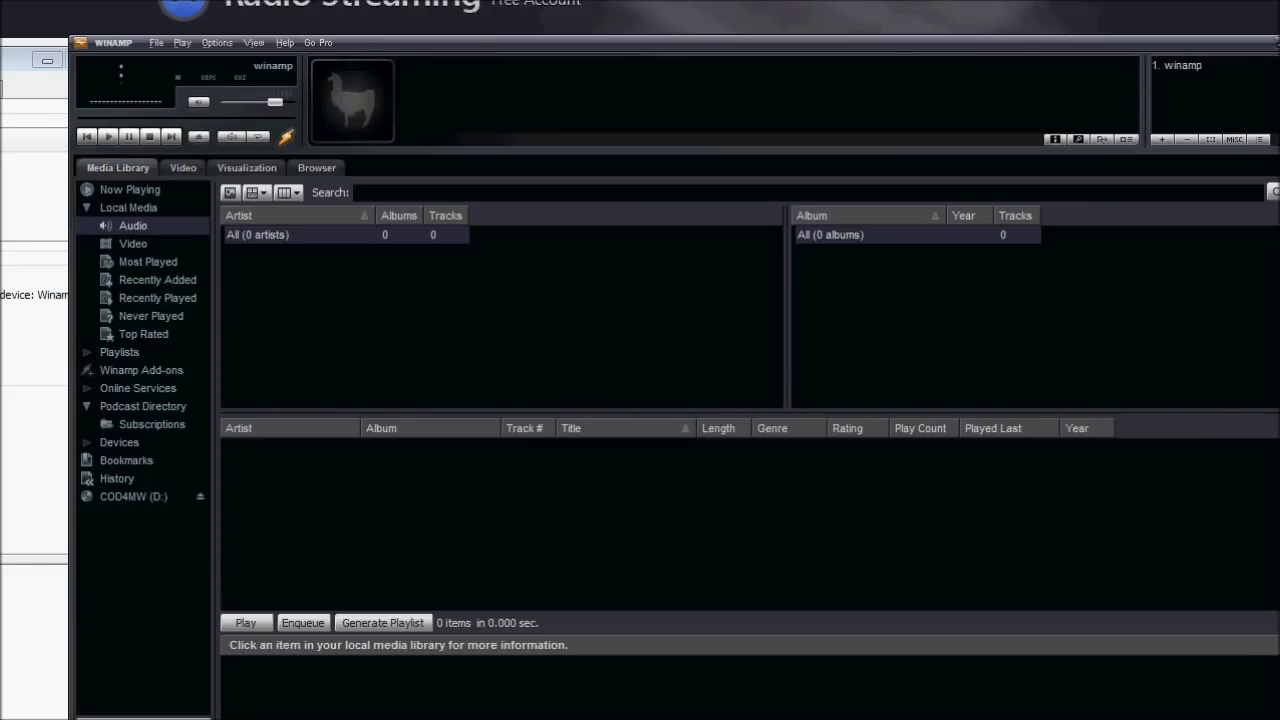
{"action": "left_click", "coordinate": [30, 83]}
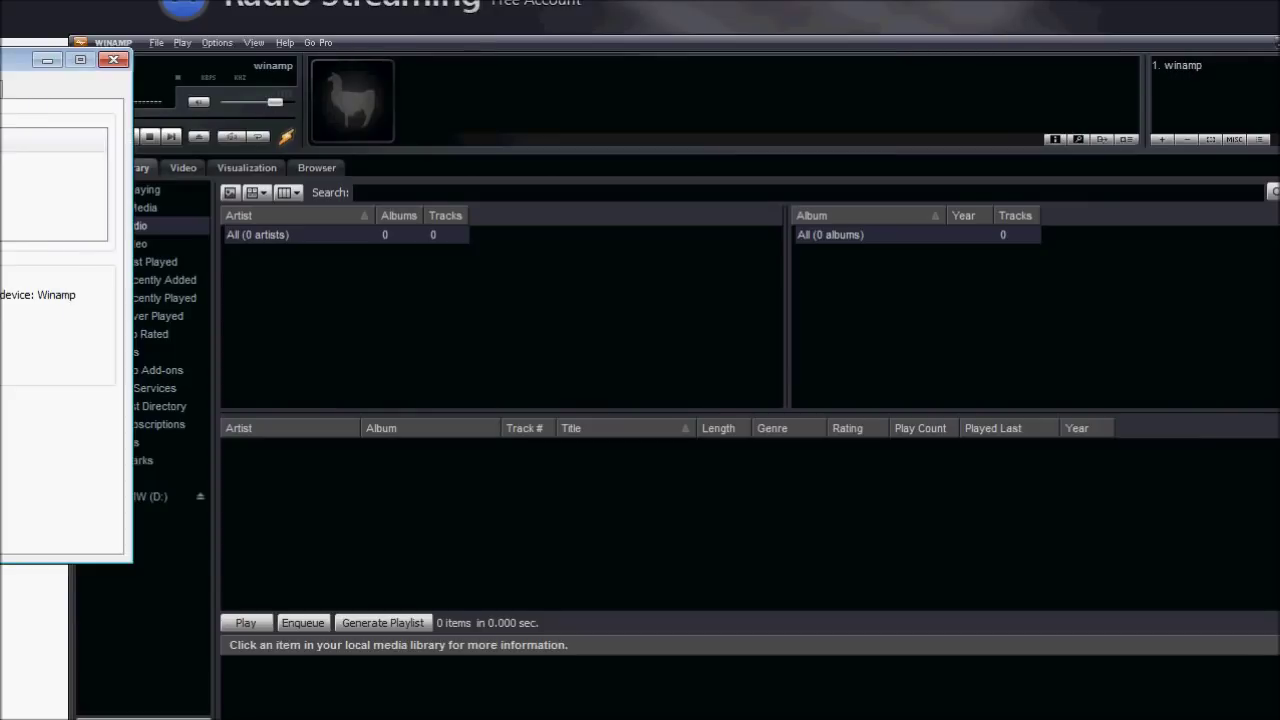
{"action": "left_click_drag", "start_coordinate": [2, 59], "coordinate": [635, 146]}
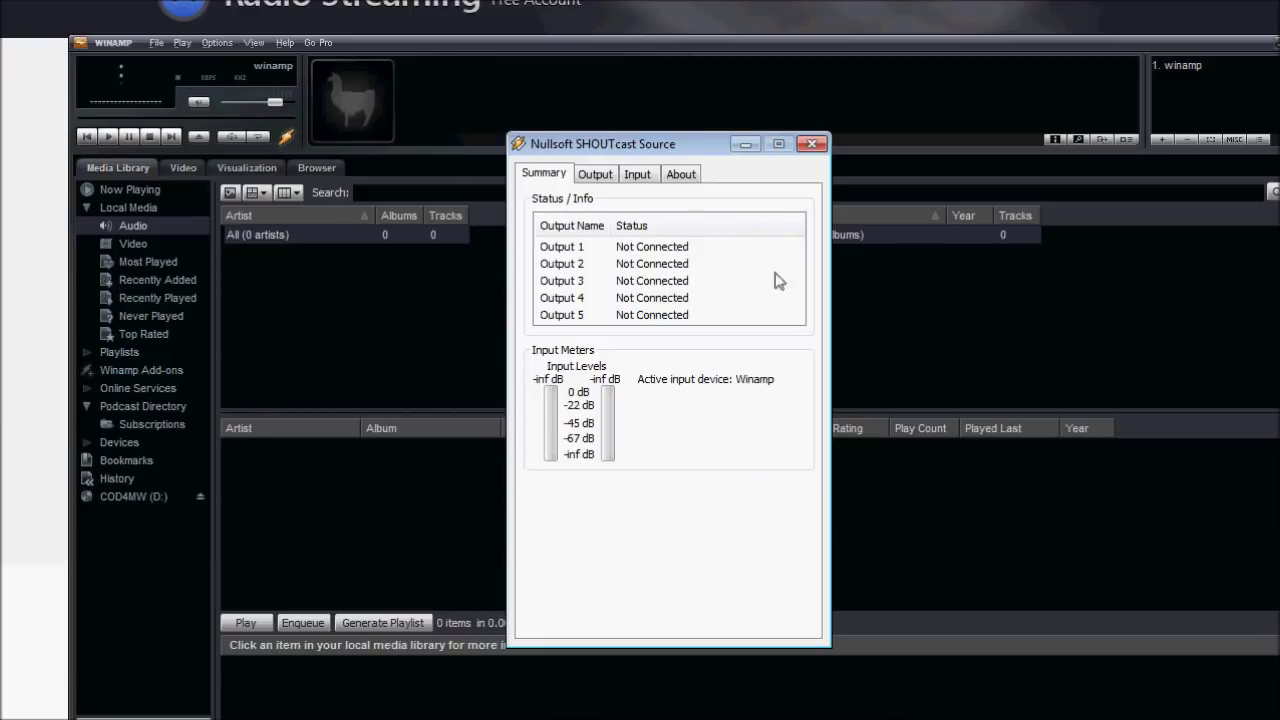
{"action": "left_click", "coordinate": [611, 175]}
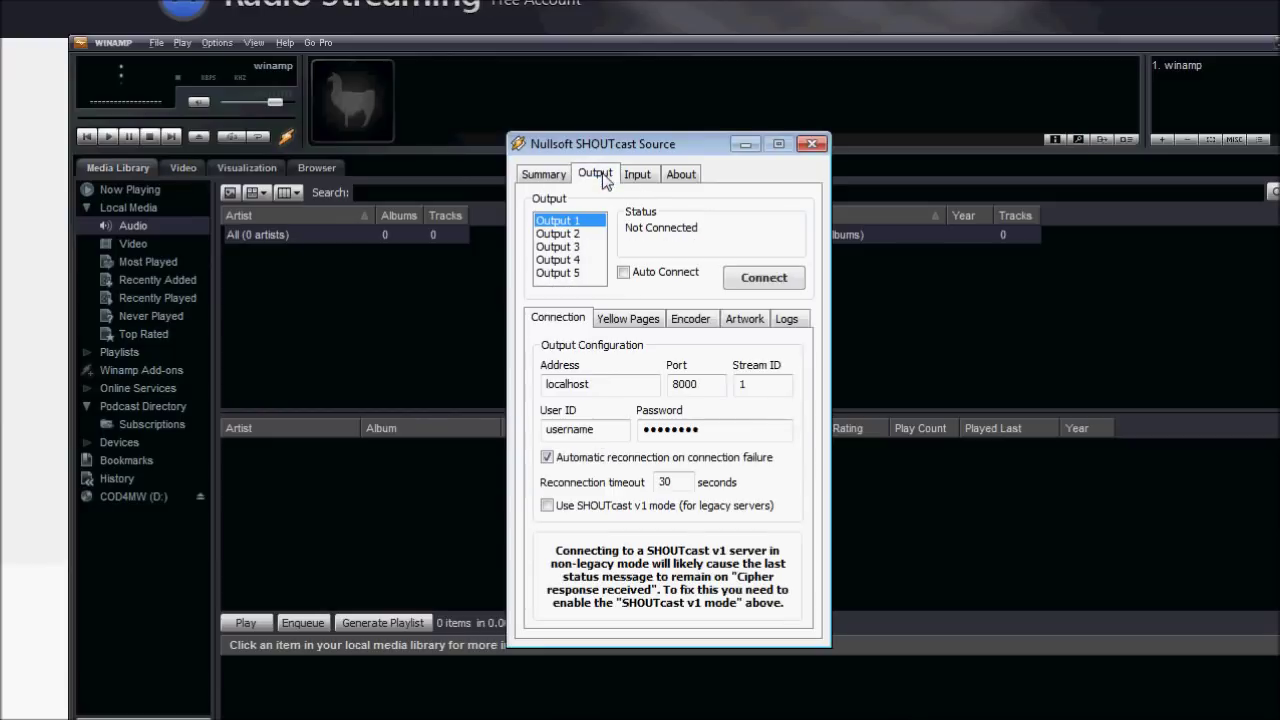
Replace the server address localhost with 69.64.76.219 from the notes.
{"action": "double_click", "coordinate": [598, 384]}
{"action": "key", "text": "alt+Tab"}
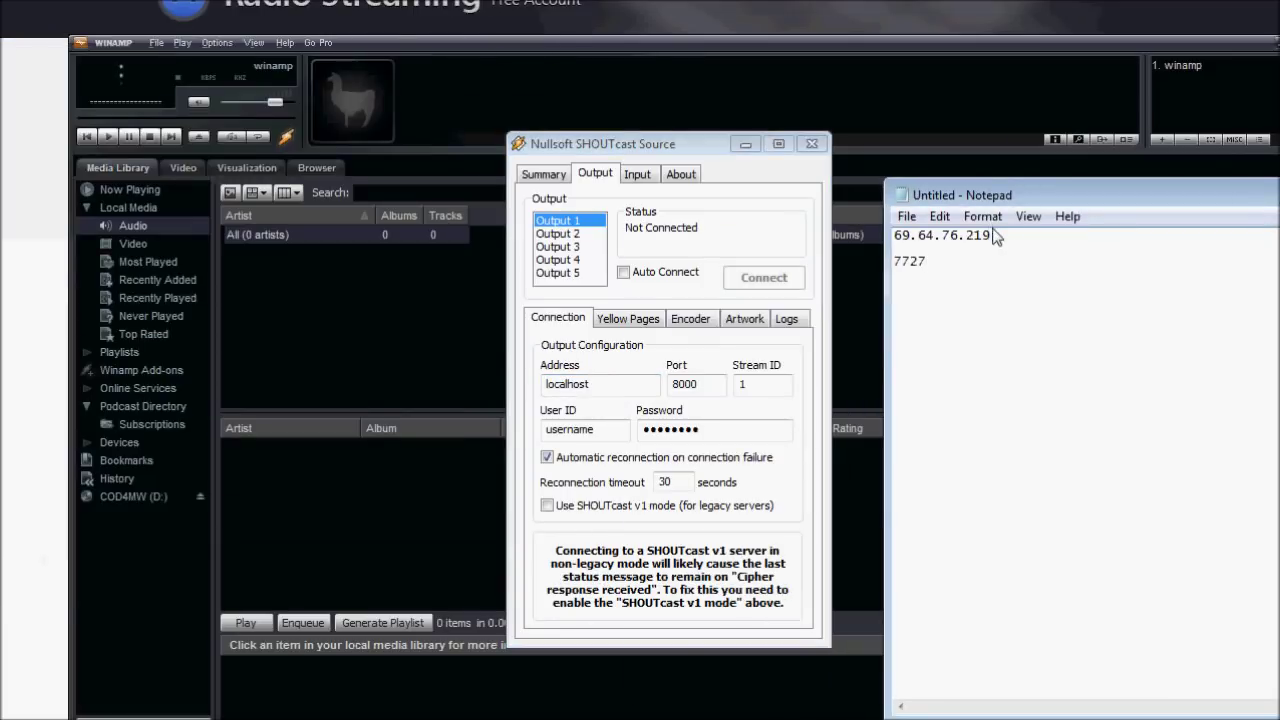
{"action": "left_click_drag", "start_coordinate": [1000, 236], "coordinate": [885, 237]}
{"action": "key", "text": "ctrl+c"}
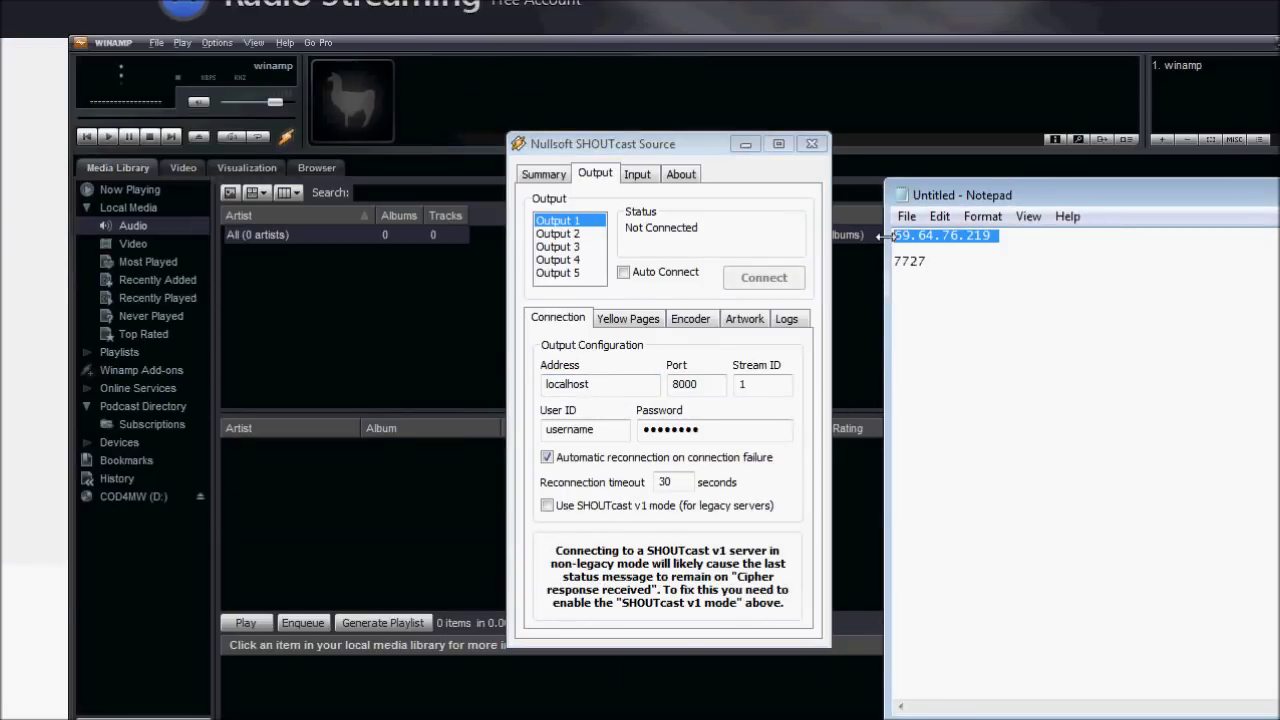
{"action": "double_click", "coordinate": [606, 386]}
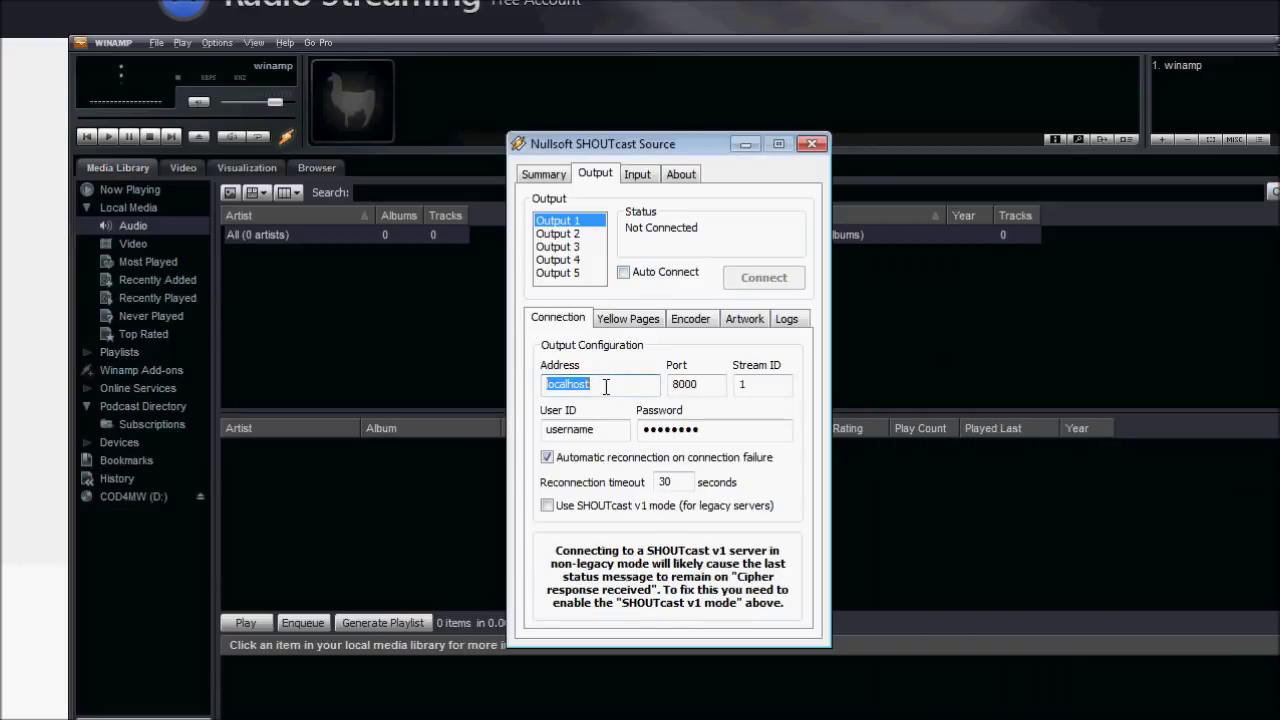
{"action": "key", "text": "ctrl+v"}
Change the port from 8000 to 7727, copied from the notes.
{"action": "key", "text": "alt+Tab"}
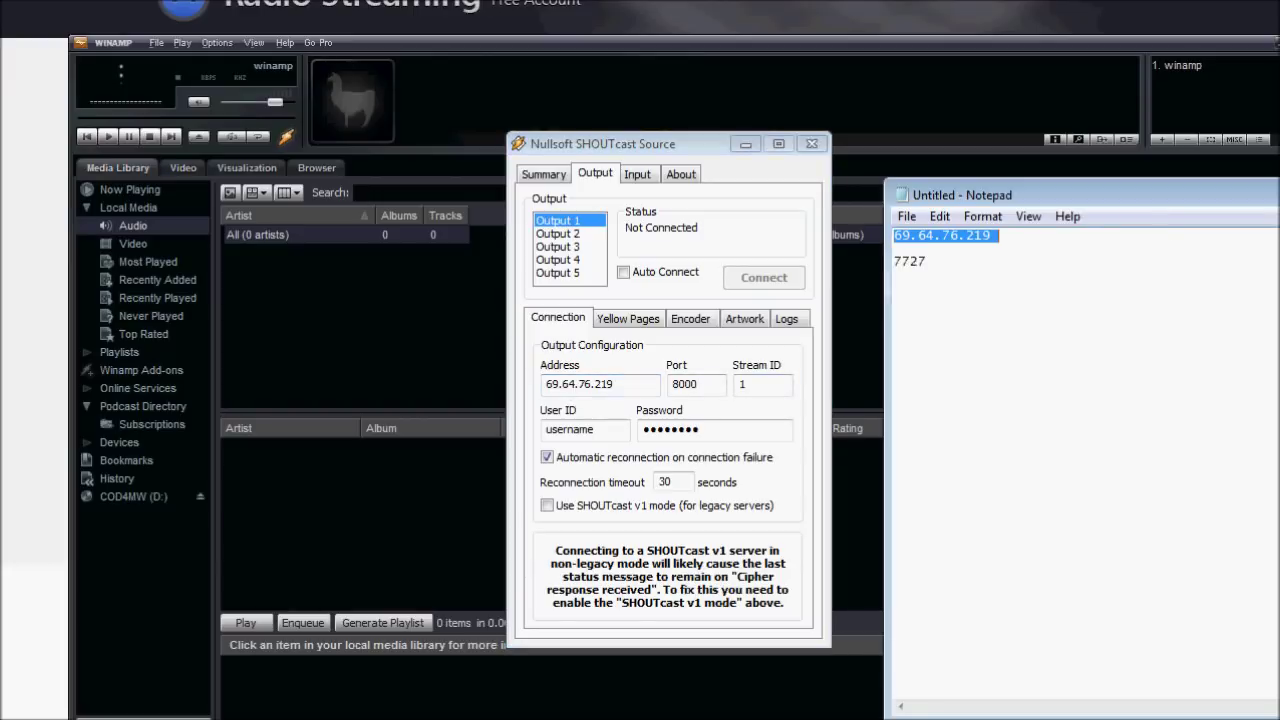
{"action": "left_click_drag", "start_coordinate": [928, 262], "coordinate": [895, 262]}
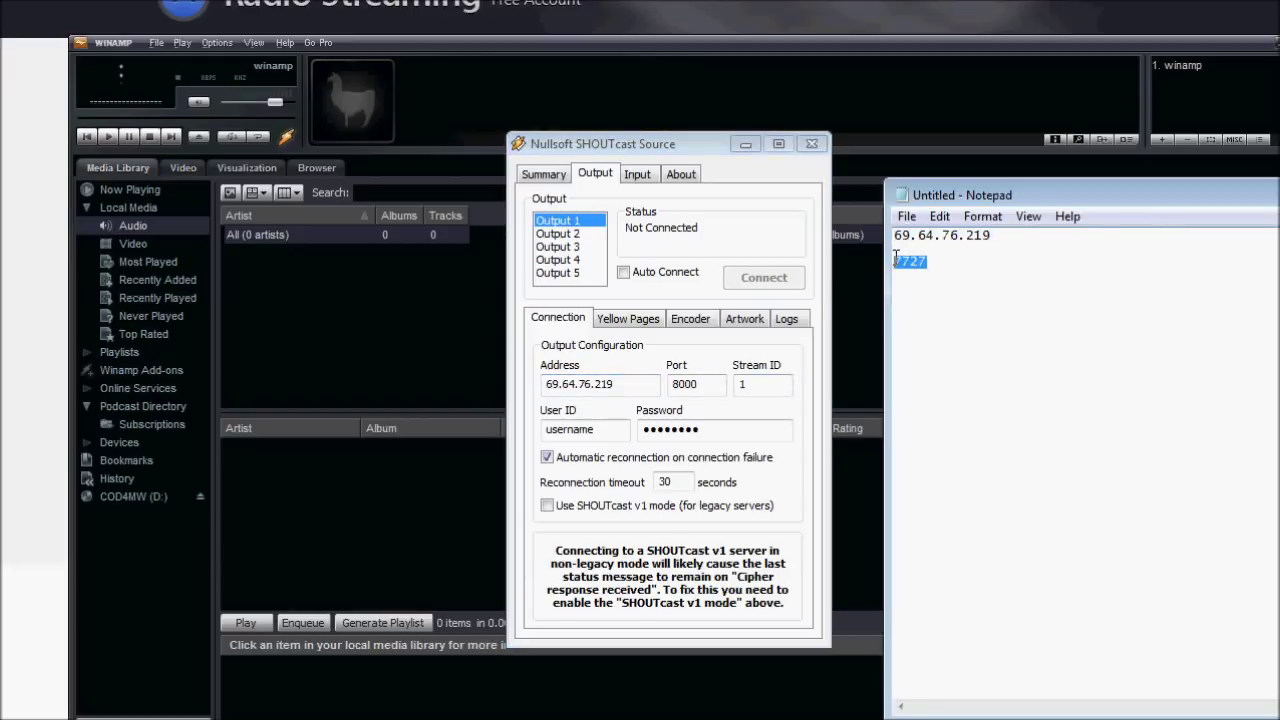
{"action": "key", "text": "ctrl+c"}
{"action": "key", "text": "alt+Tab"}
{"action": "double_click", "coordinate": [700, 384]}
{"action": "key", "text": "ctrl+v"}
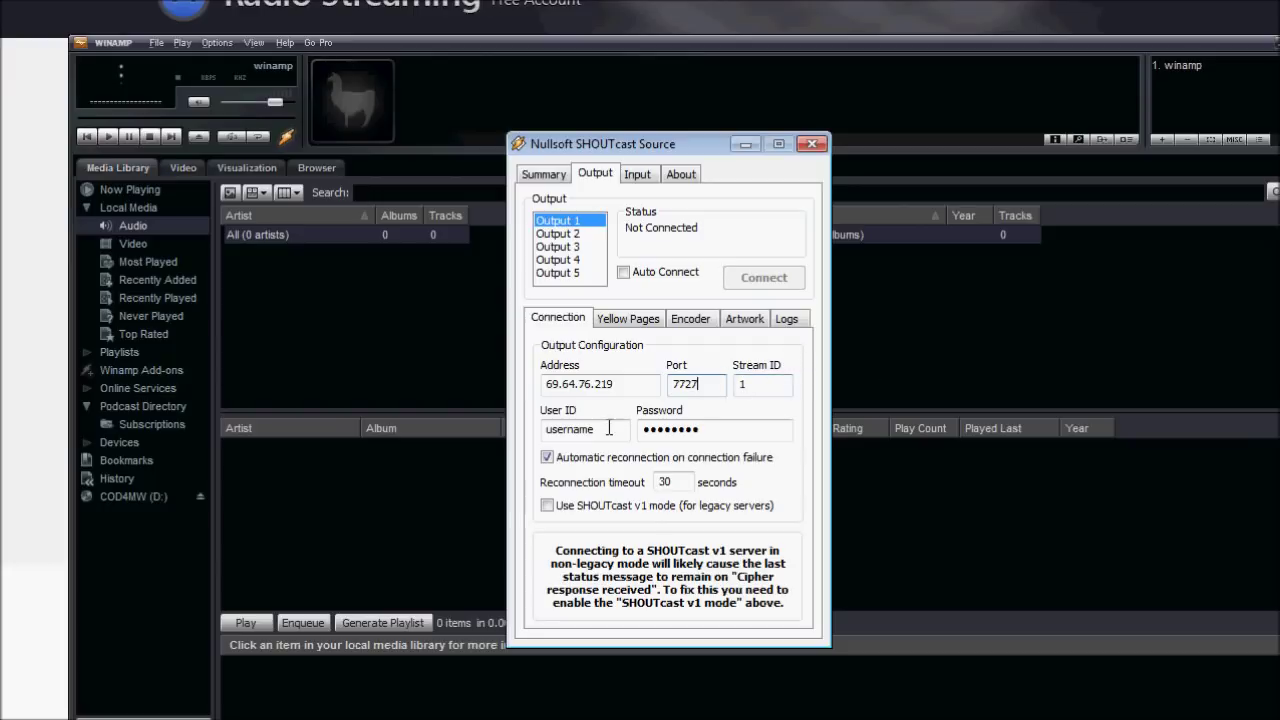
Enable SHOUTcast v1 mode and retype the station password.
{"action": "left_click_drag", "start_coordinate": [605, 428], "coordinate": [486, 428]}
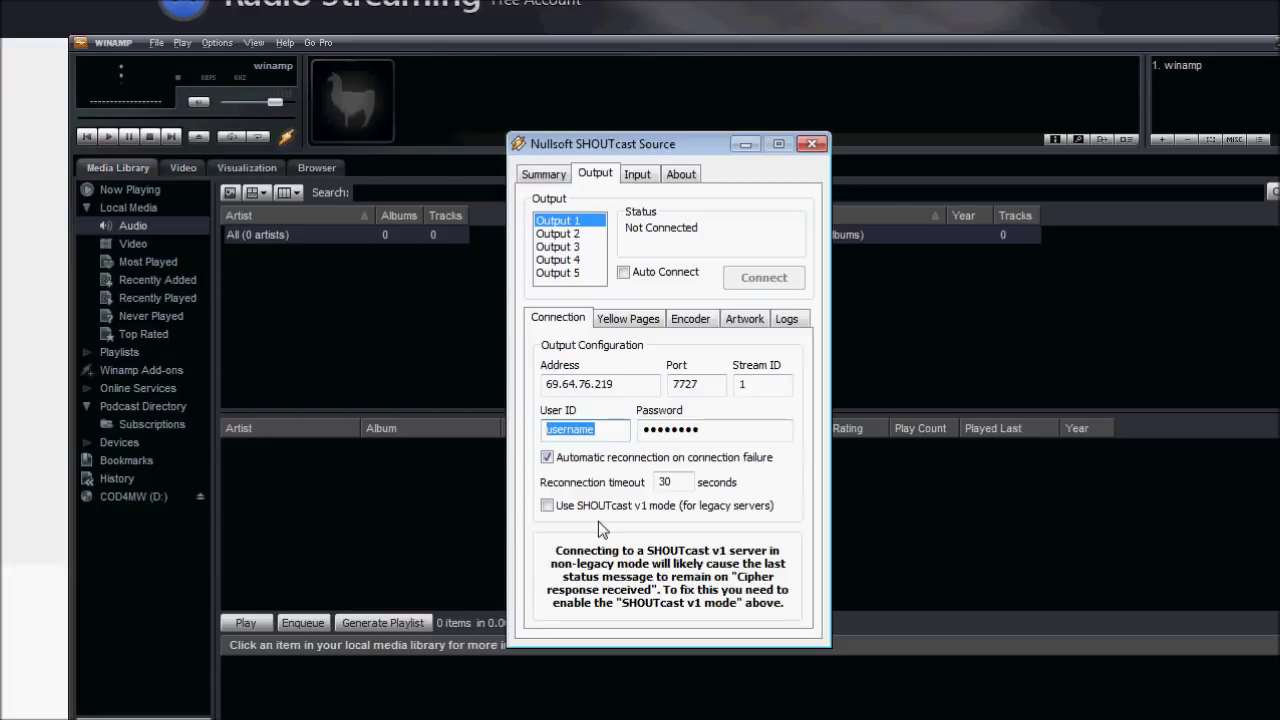
{"action": "left_click", "coordinate": [628, 508]}
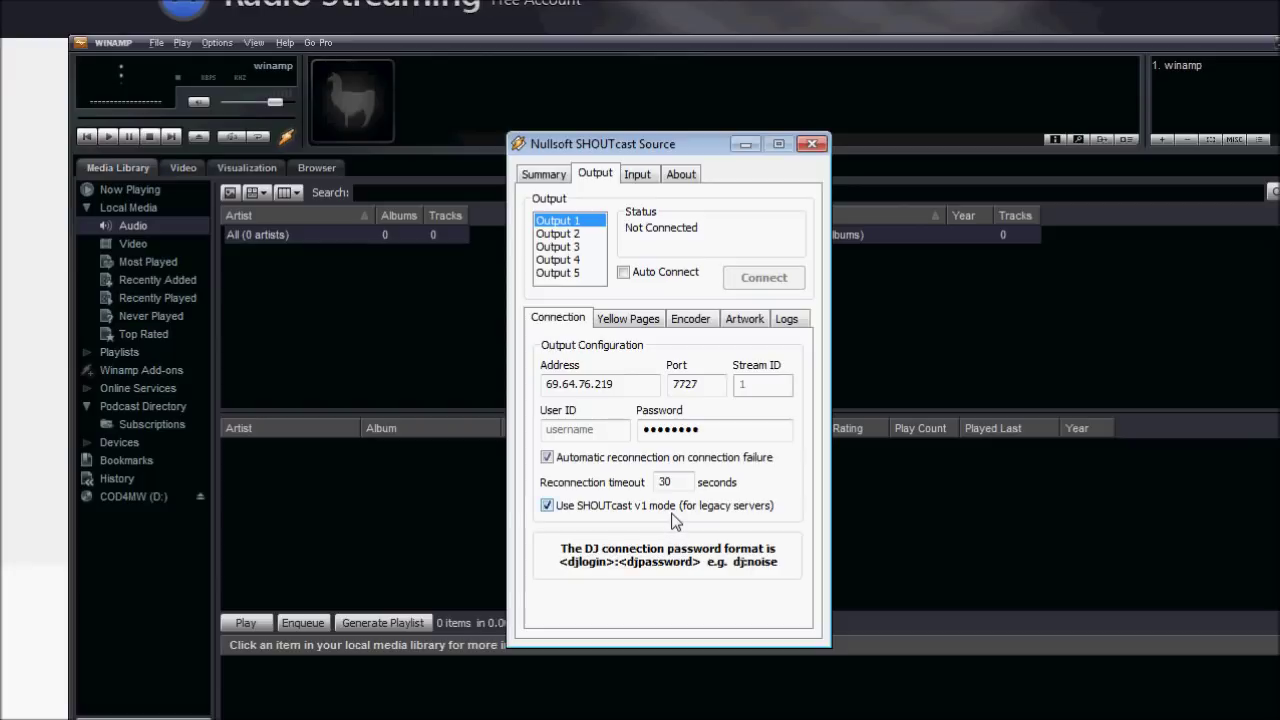
{"action": "double_click", "coordinate": [708, 430]}
{"action": "left_click", "coordinate": [747, 322]}
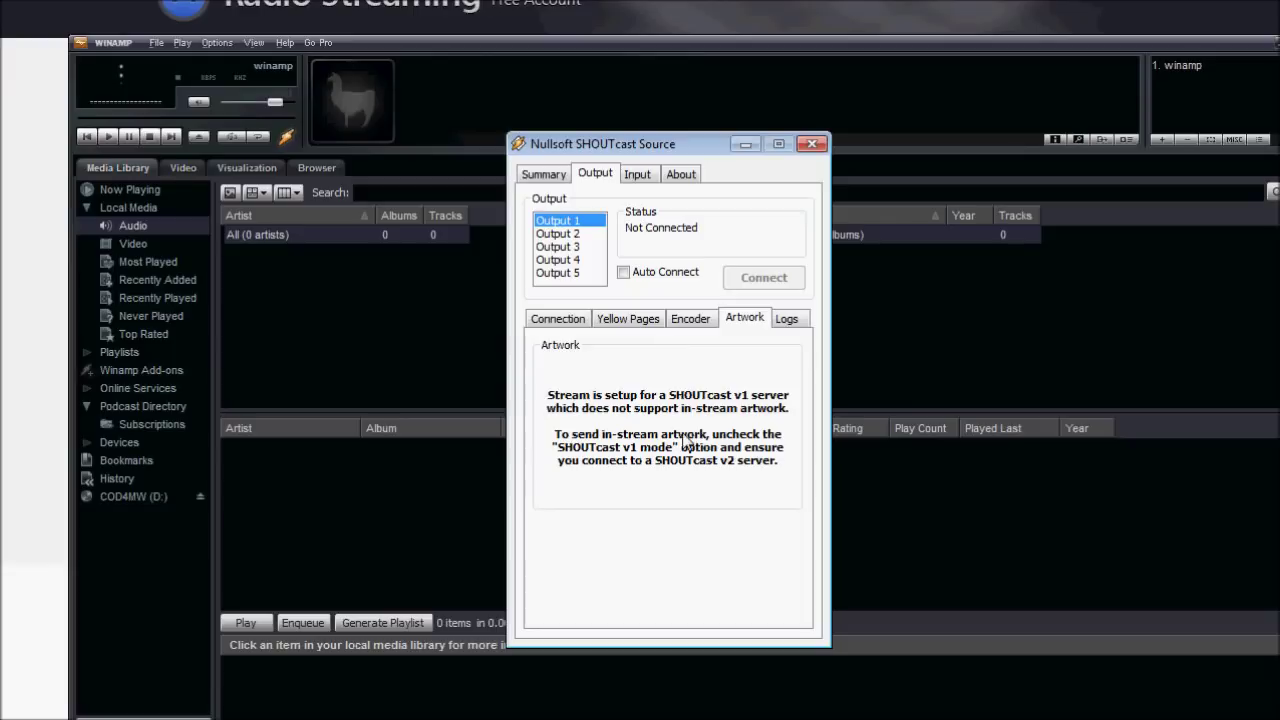
{"action": "left_click", "coordinate": [568, 319]}
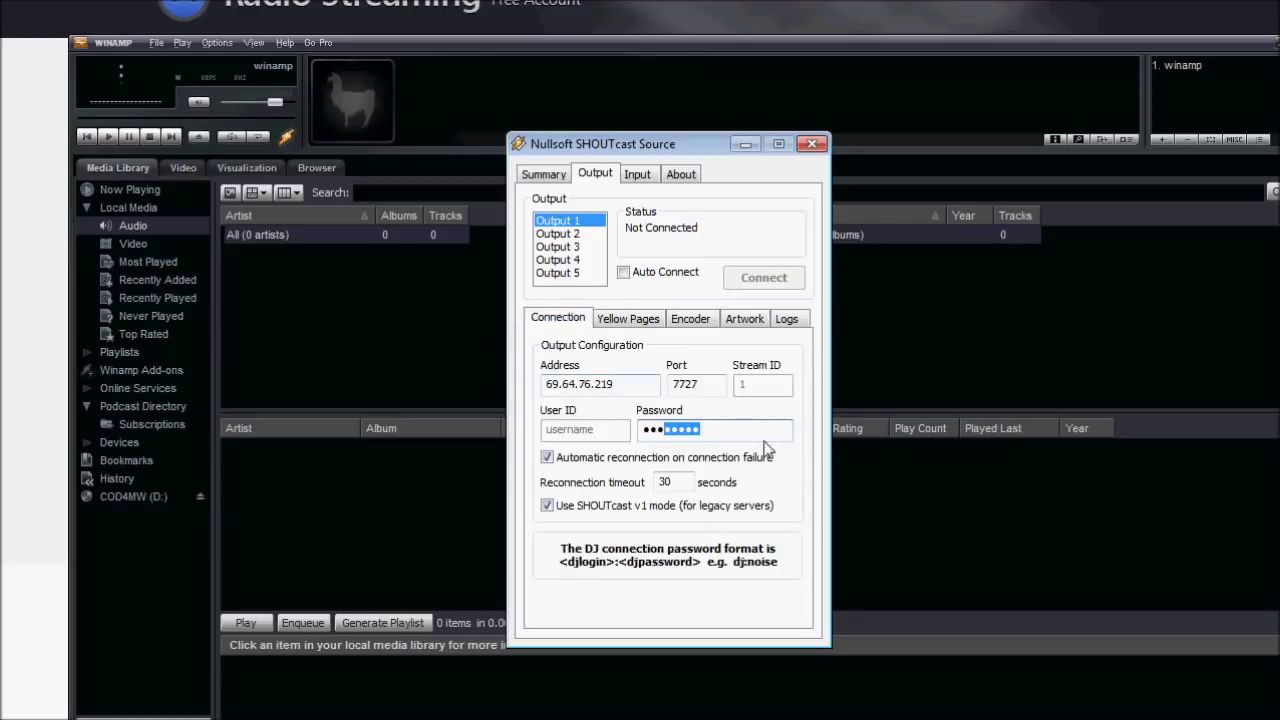
{"action": "type", "text": "••••••••"}
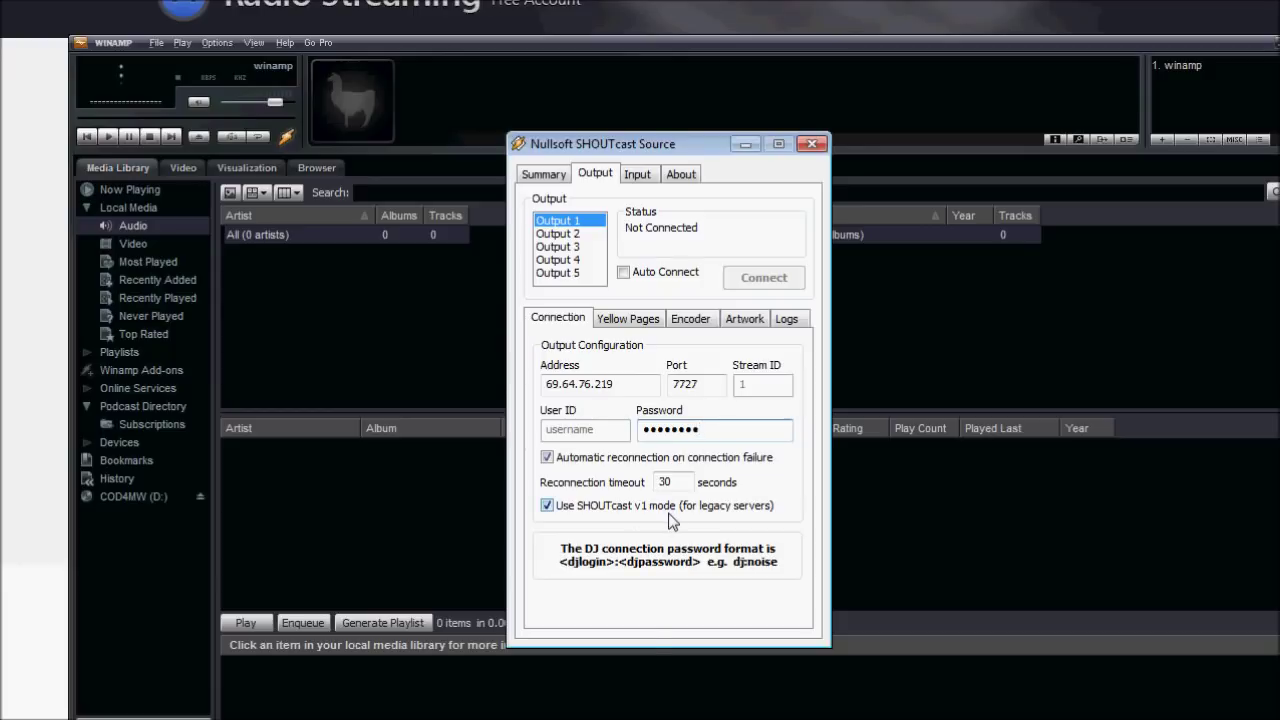
On the Yellow Pages tab, replace the default server name with the station's own name.
{"action": "left_click", "coordinate": [630, 320]}
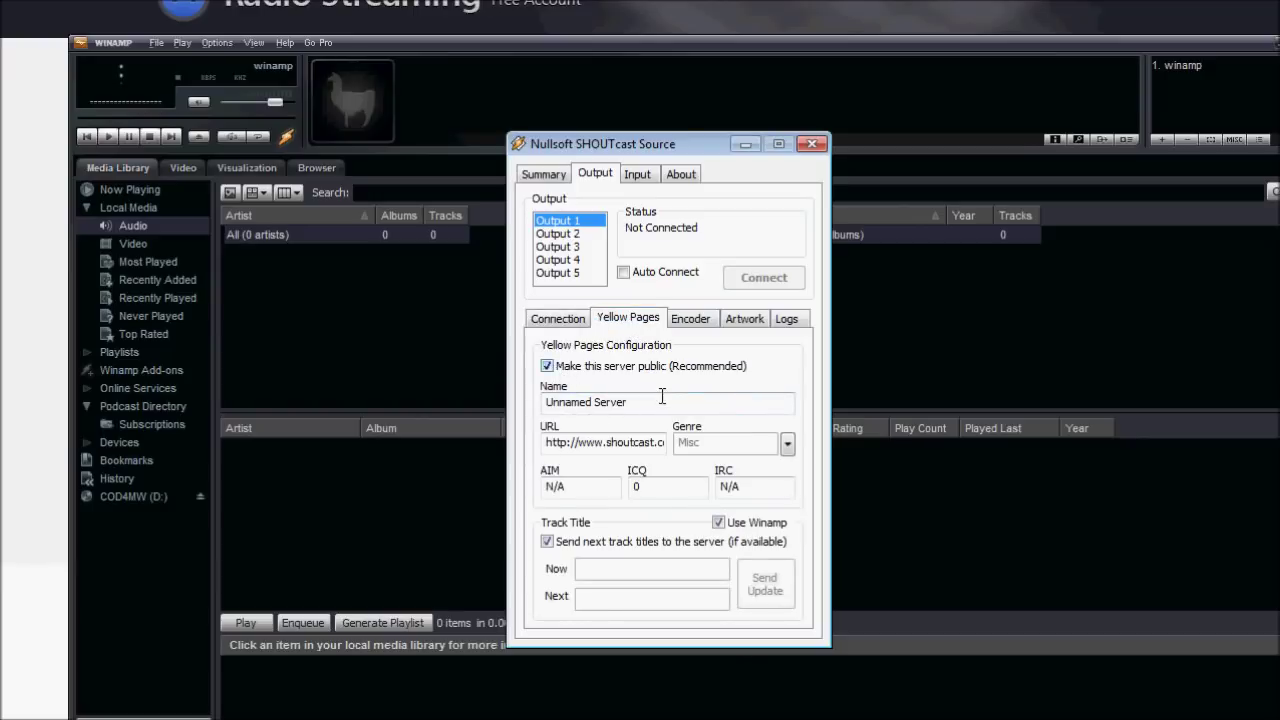
{"action": "left_click_drag", "start_coordinate": [660, 400], "coordinate": [224, 388]}
{"action": "type", "text": "M"}
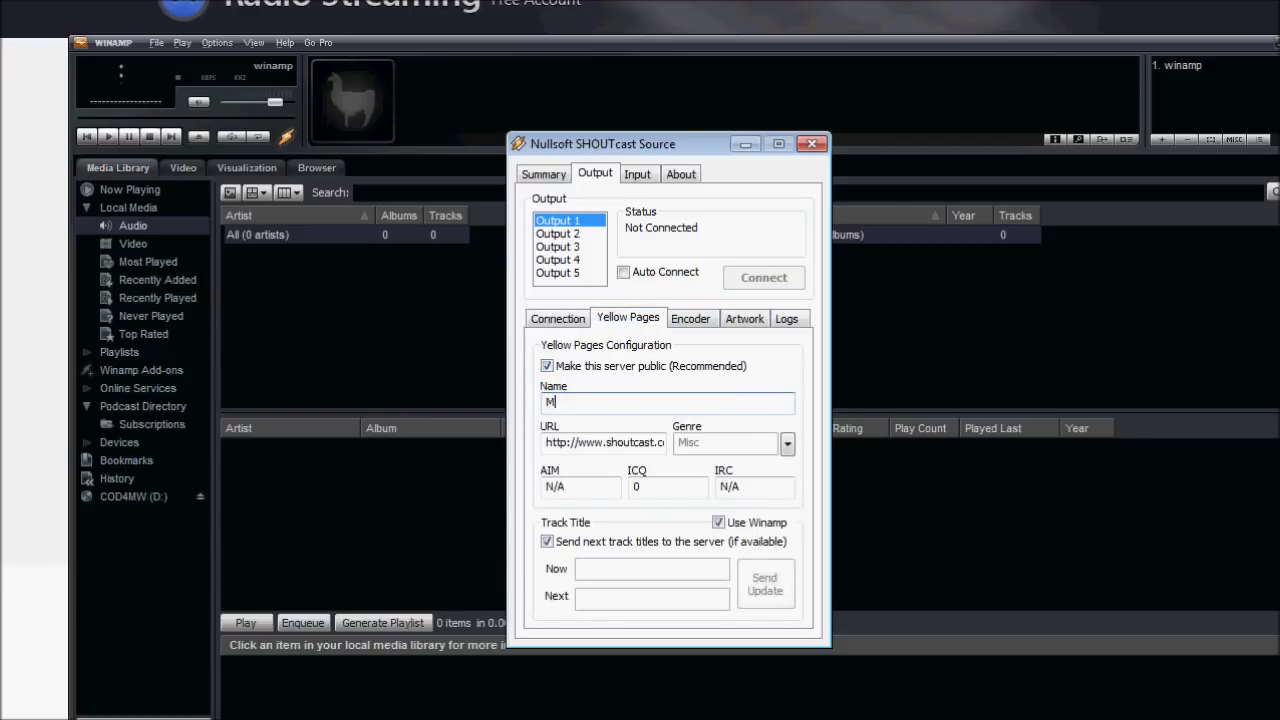
{"action": "type", "text": "rXkills"}
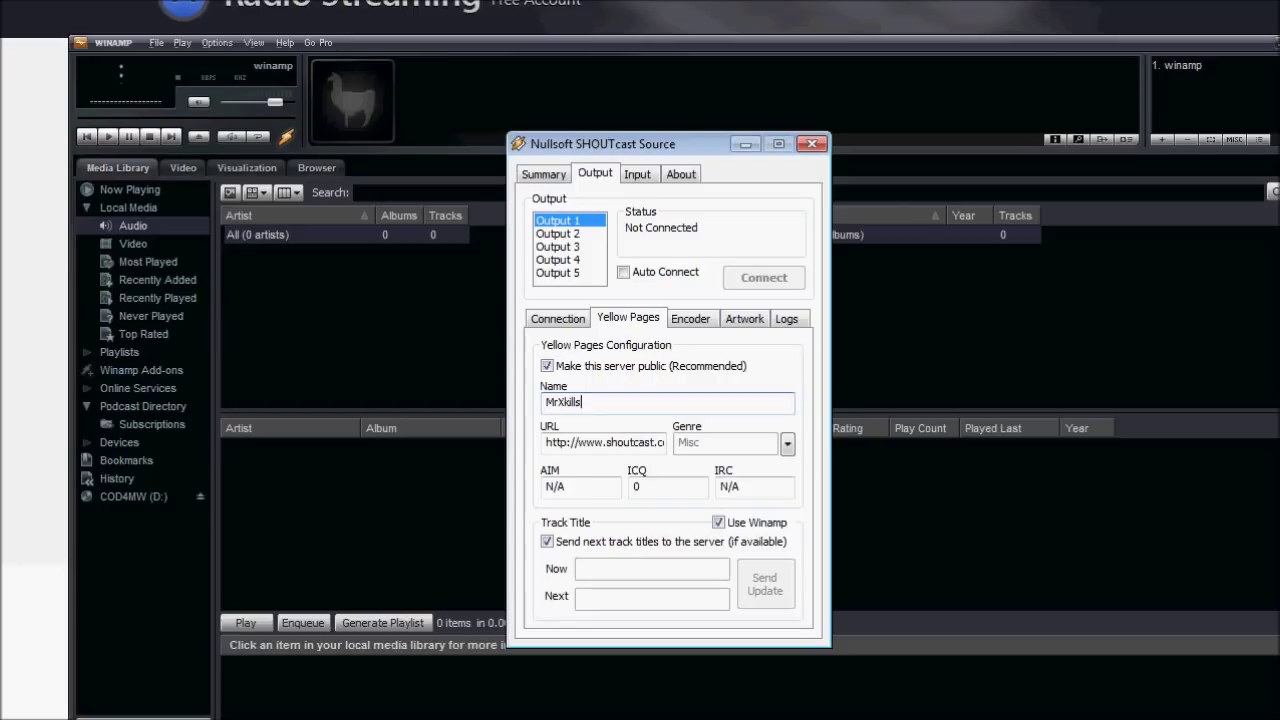
{"action": "type", "text": " Internet Radio Broadcast"}
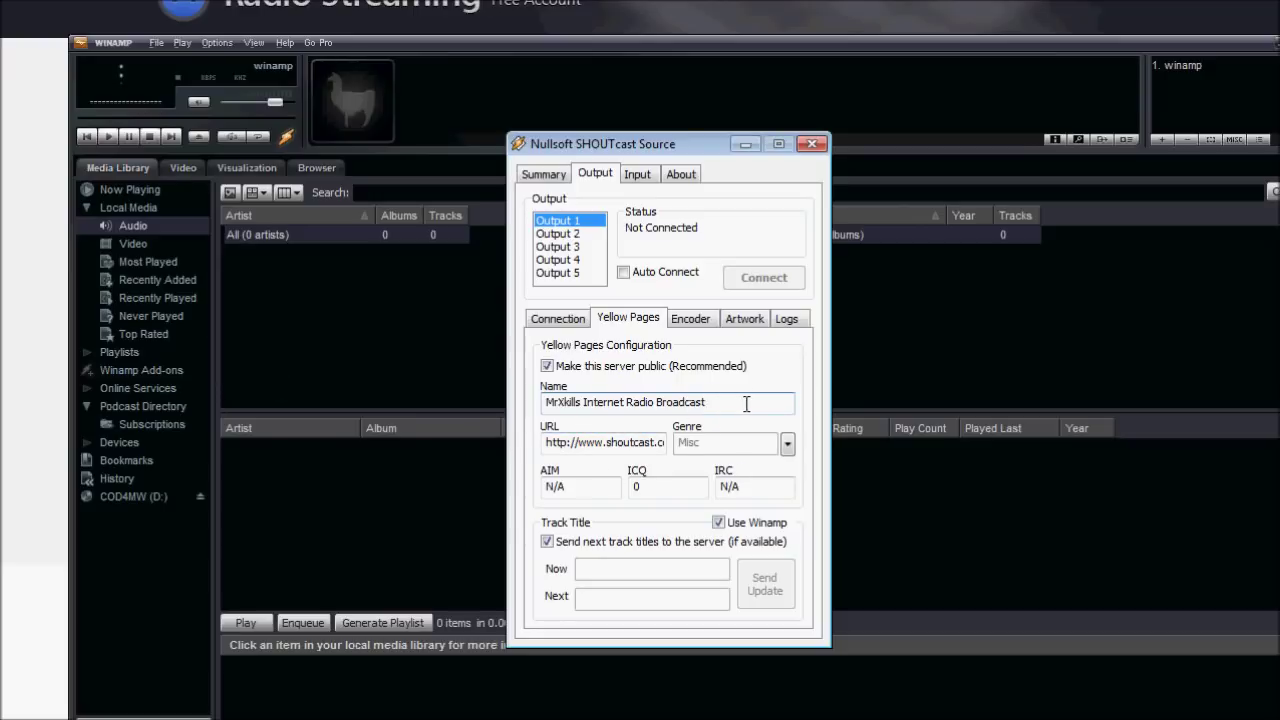
{"action": "left_click_drag", "start_coordinate": [748, 405], "coordinate": [437, 390]}
{"action": "left_click", "coordinate": [792, 406]}
{"action": "left_click_drag", "start_coordinate": [752, 408], "coordinate": [420, 345]}
{"action": "left_click", "coordinate": [750, 272]}
{"action": "left_click_drag", "start_coordinate": [546, 442], "coordinate": [934, 472]}
{"action": "left_click", "coordinate": [590, 440]}
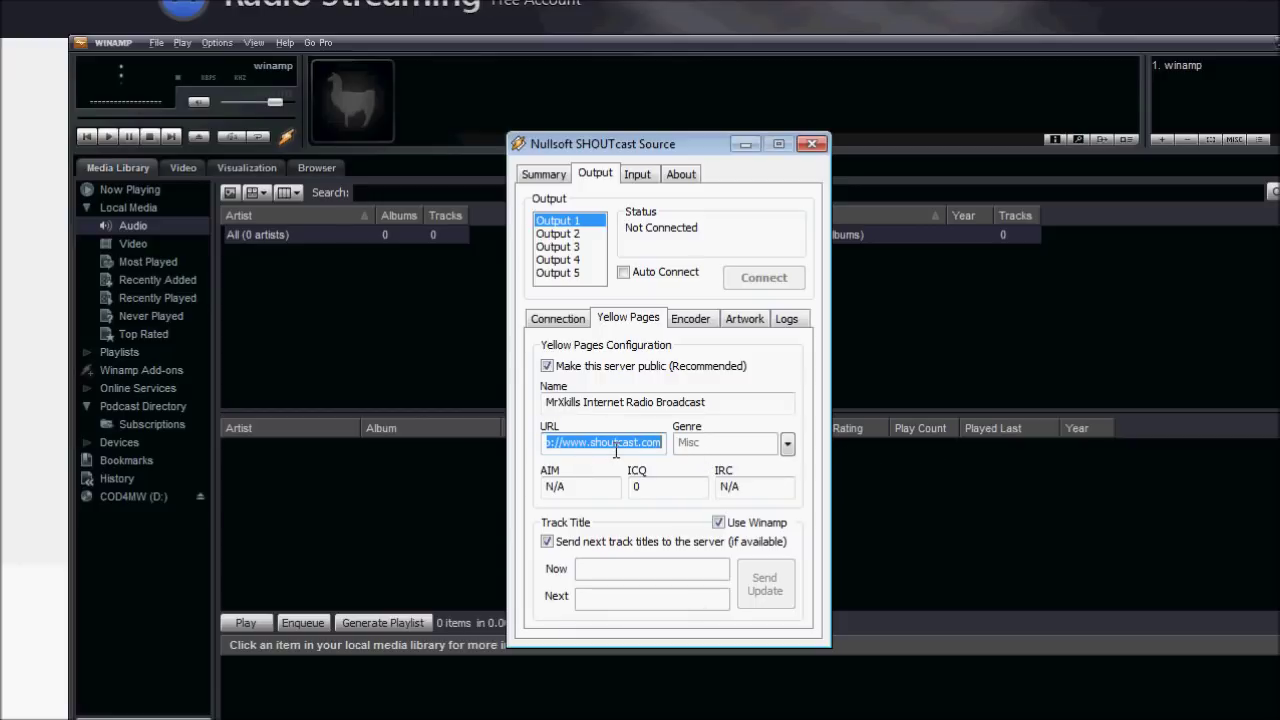
{"action": "key", "text": "BackSpace"}
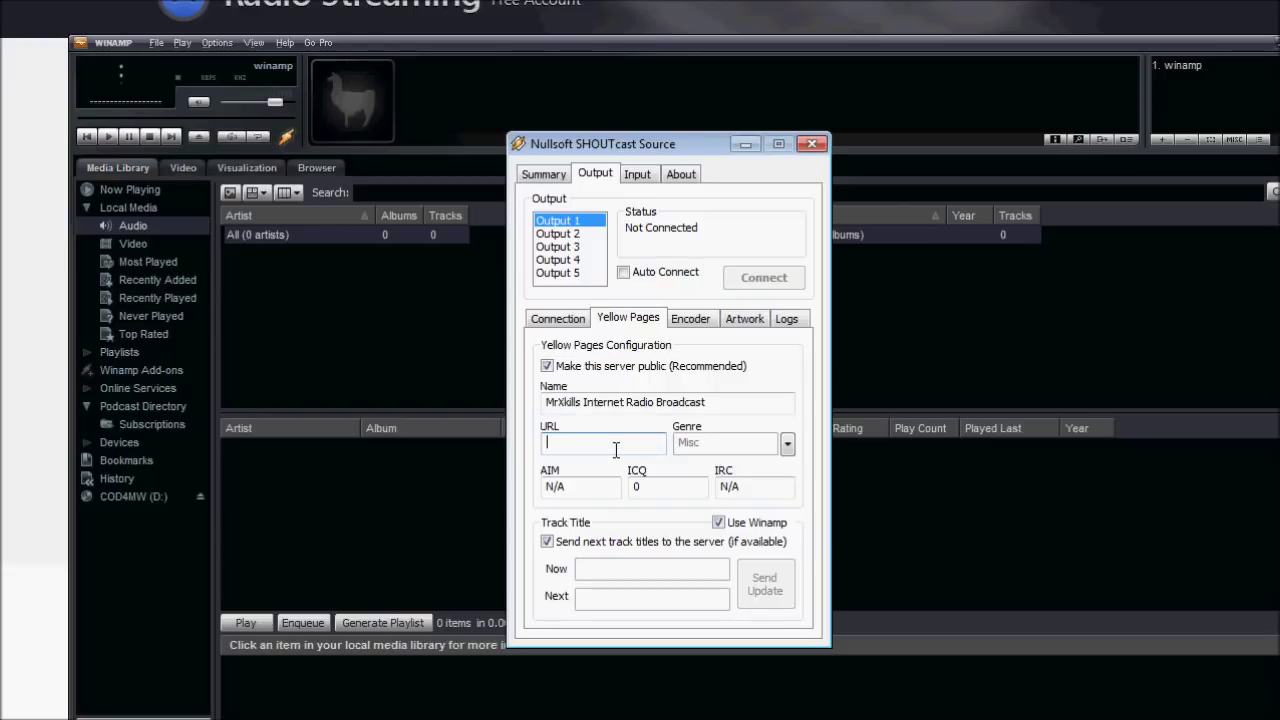
{"action": "type", "text": "http://www.mrxkill.tk"}
Set the station genre to Talk > Technology.
{"action": "left_click", "coordinate": [788, 444]}
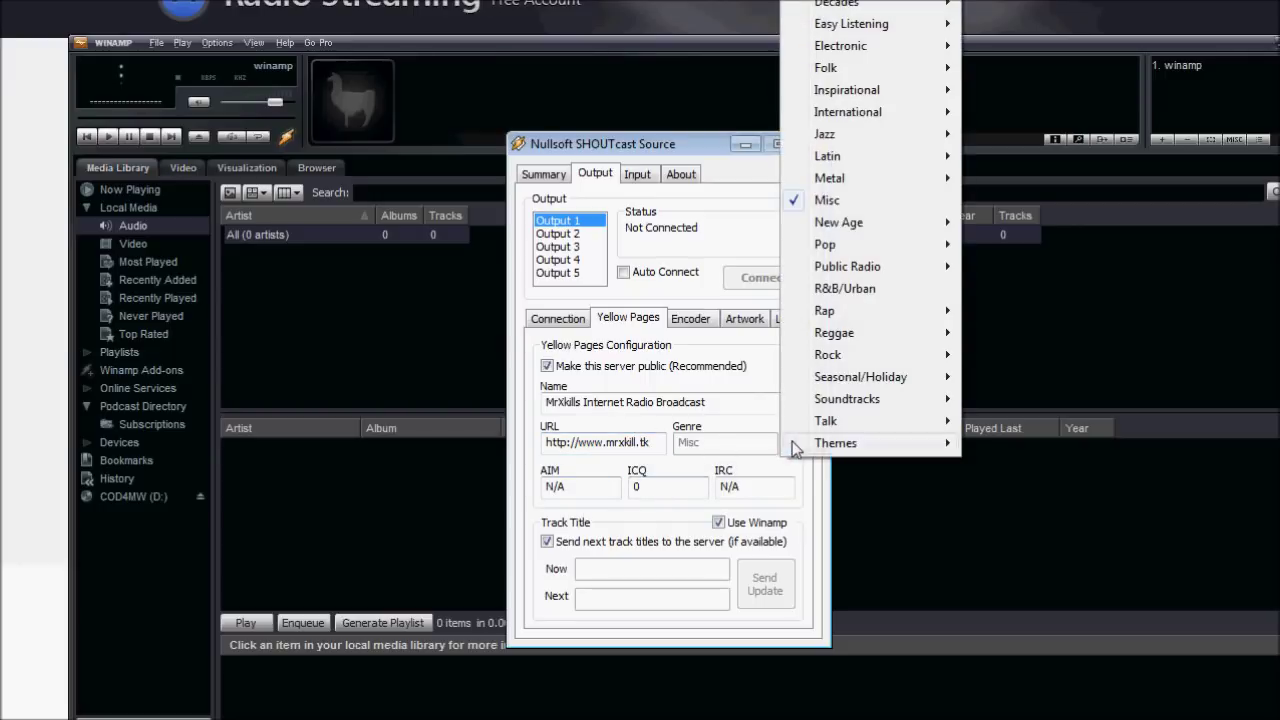
{"action": "mouse_move", "coordinate": [852, 421]}
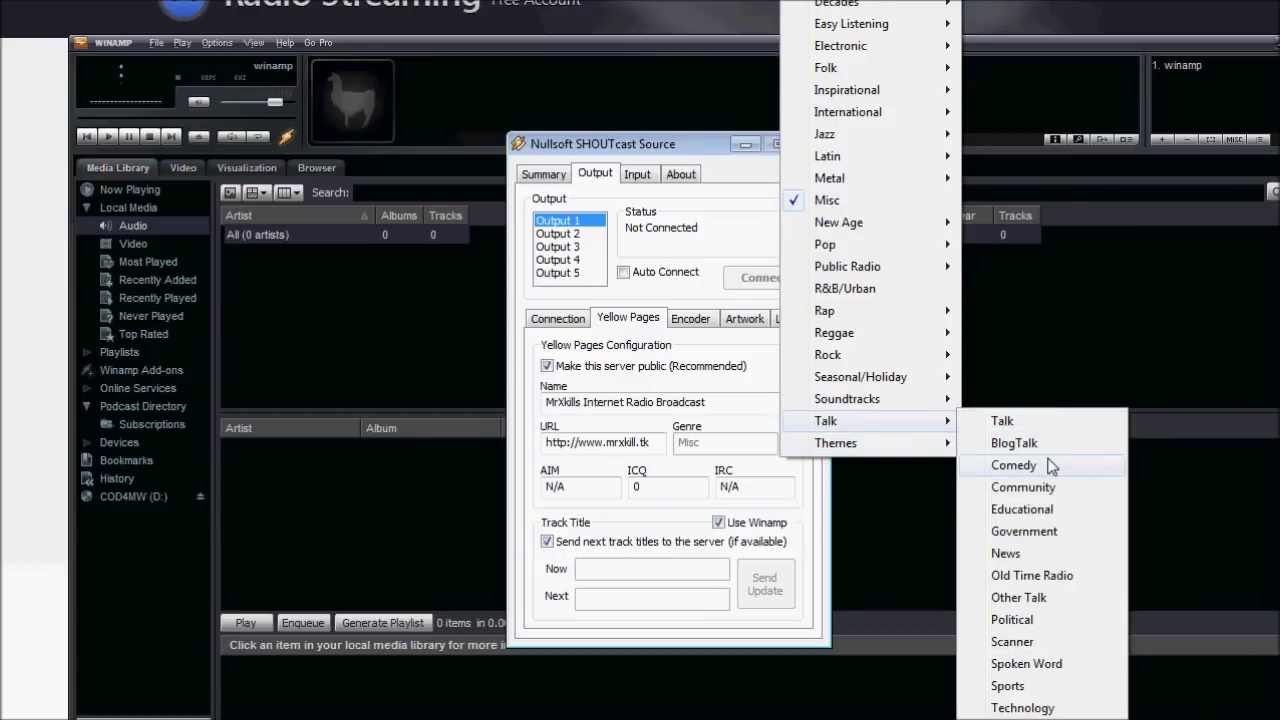
{"action": "left_click", "coordinate": [1045, 707]}
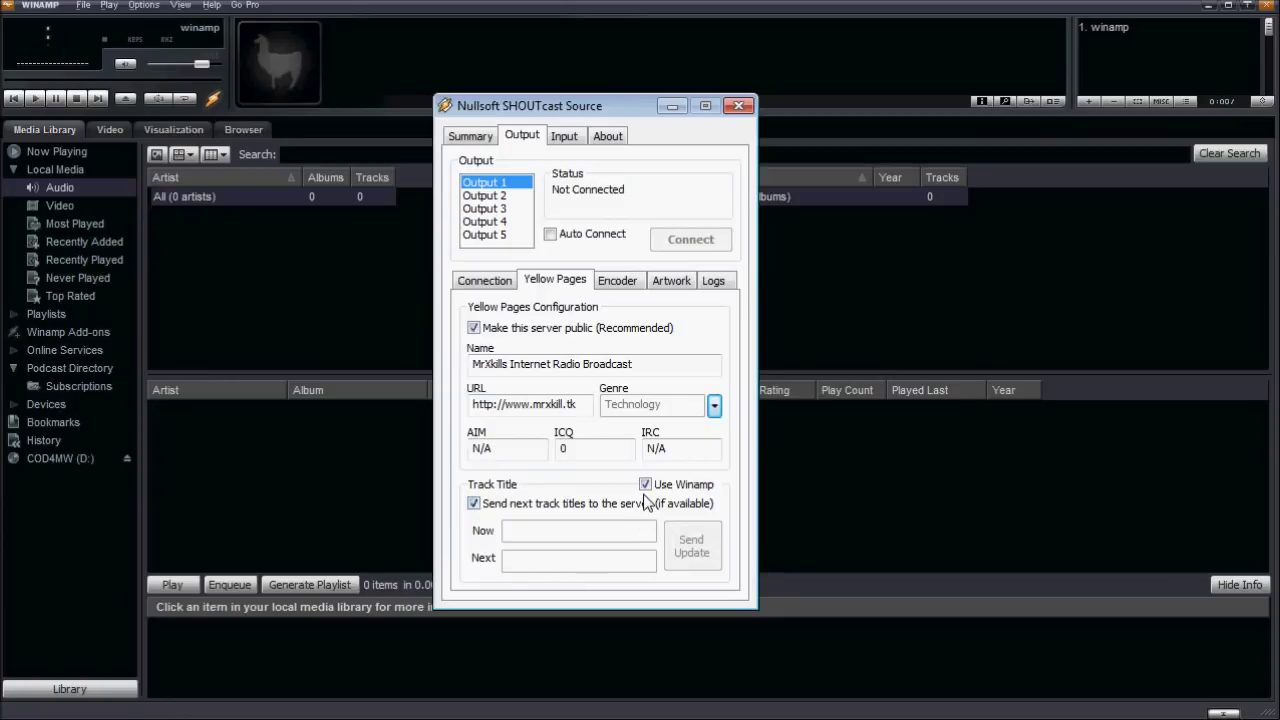
Uncheck Use Winamp and enter 'Live Tech Talk 24/7' as the current track title.
{"action": "left_click", "coordinate": [645, 485]}
{"action": "left_click", "coordinate": [535, 532]}
{"action": "left_click", "coordinate": [645, 485]}
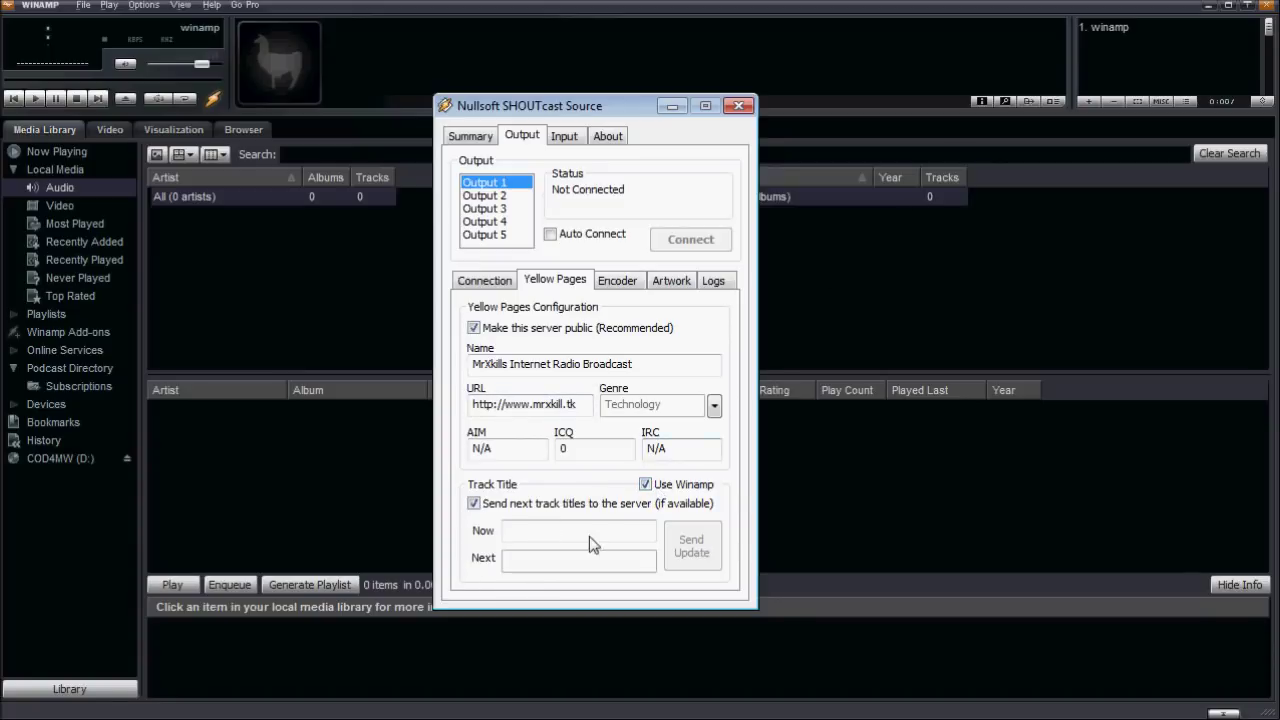
{"action": "left_click", "coordinate": [645, 484]}
{"action": "left_click", "coordinate": [537, 531]}
{"action": "type", "text": "tha"}
{"action": "key", "text": "BackSpace"}
{"action": "key", "text": "BackSpace"}
{"action": "key", "text": "BackSpace"}
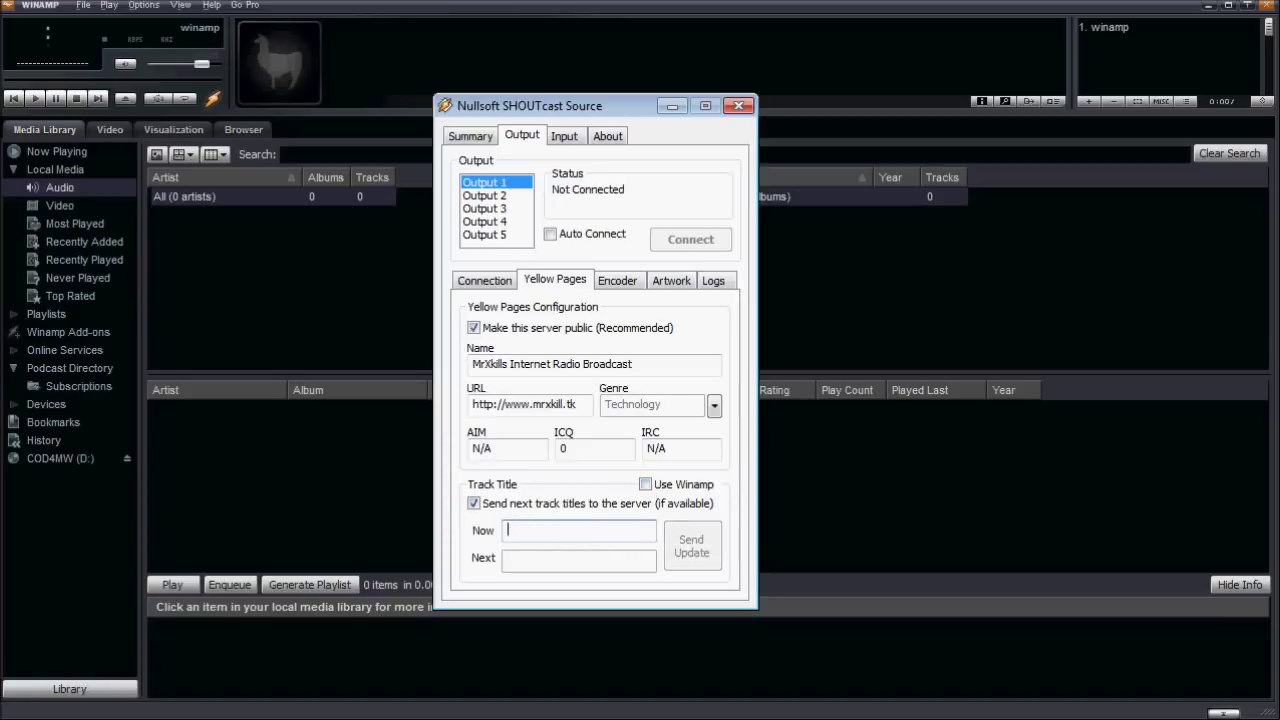
{"action": "type", "text": "Live Ta"}
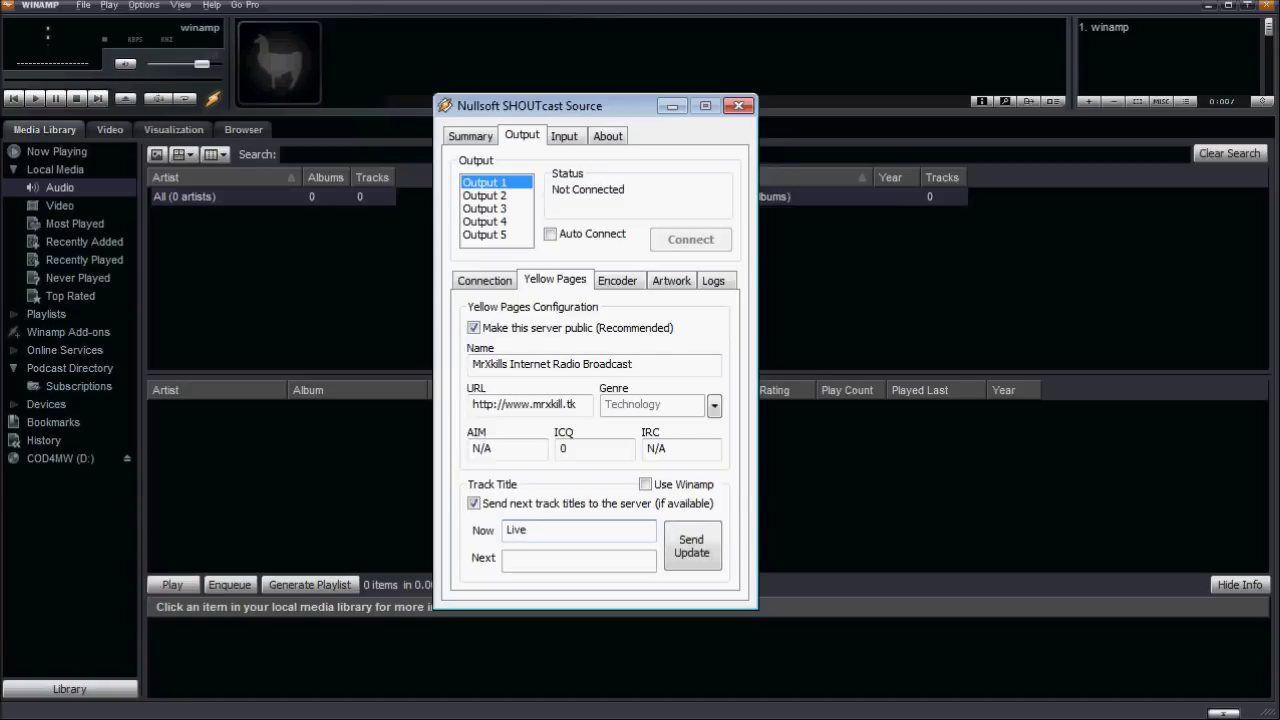
{"action": "key", "text": "BackSpace"}
{"action": "key", "text": "BackSpace"}
{"action": "type", "text": "Tech Talk 24/7"}
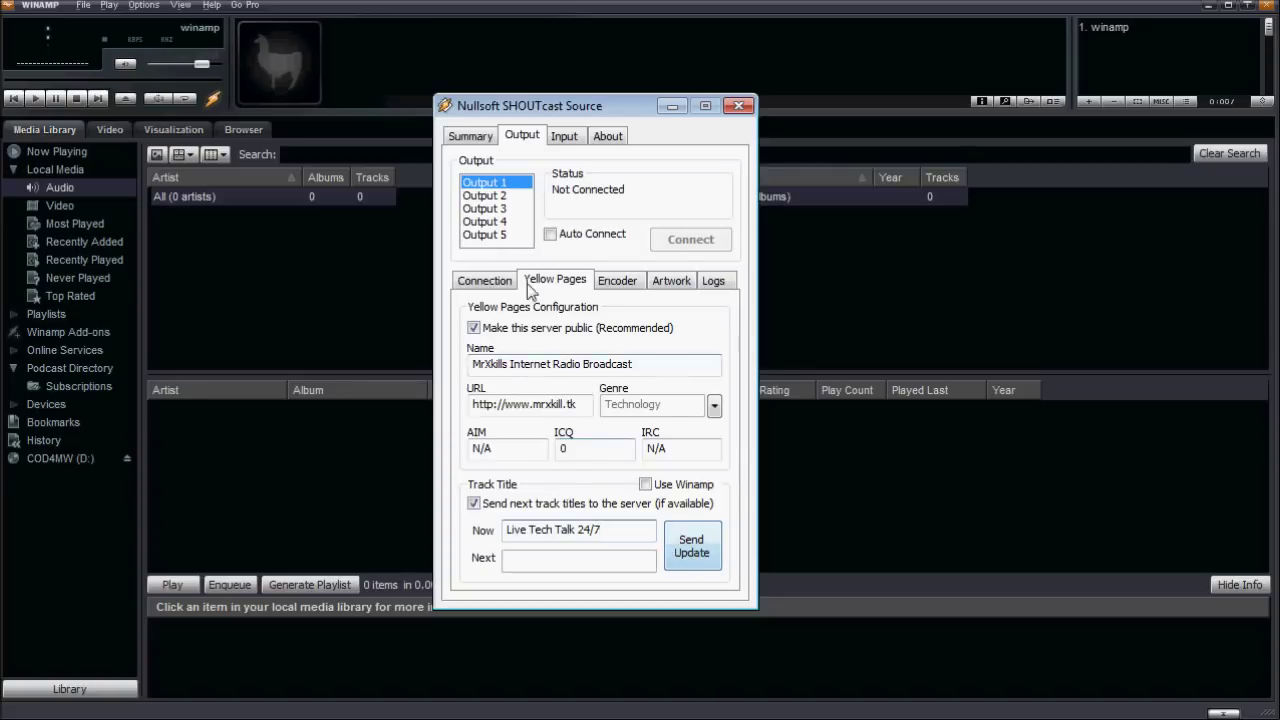
{"action": "left_click", "coordinate": [624, 284]}
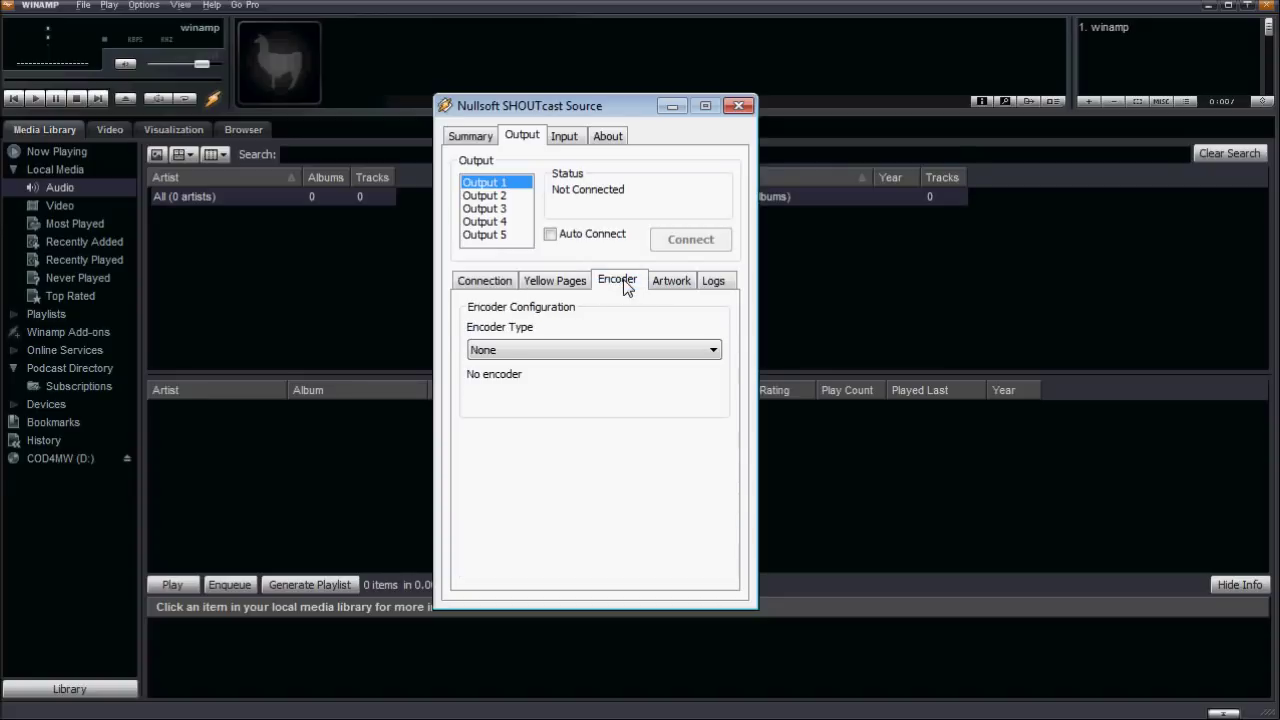
Choose the MP3 Encoder with 24kbps, 22050Hz, Mono quality.
{"action": "left_click", "coordinate": [589, 349]}
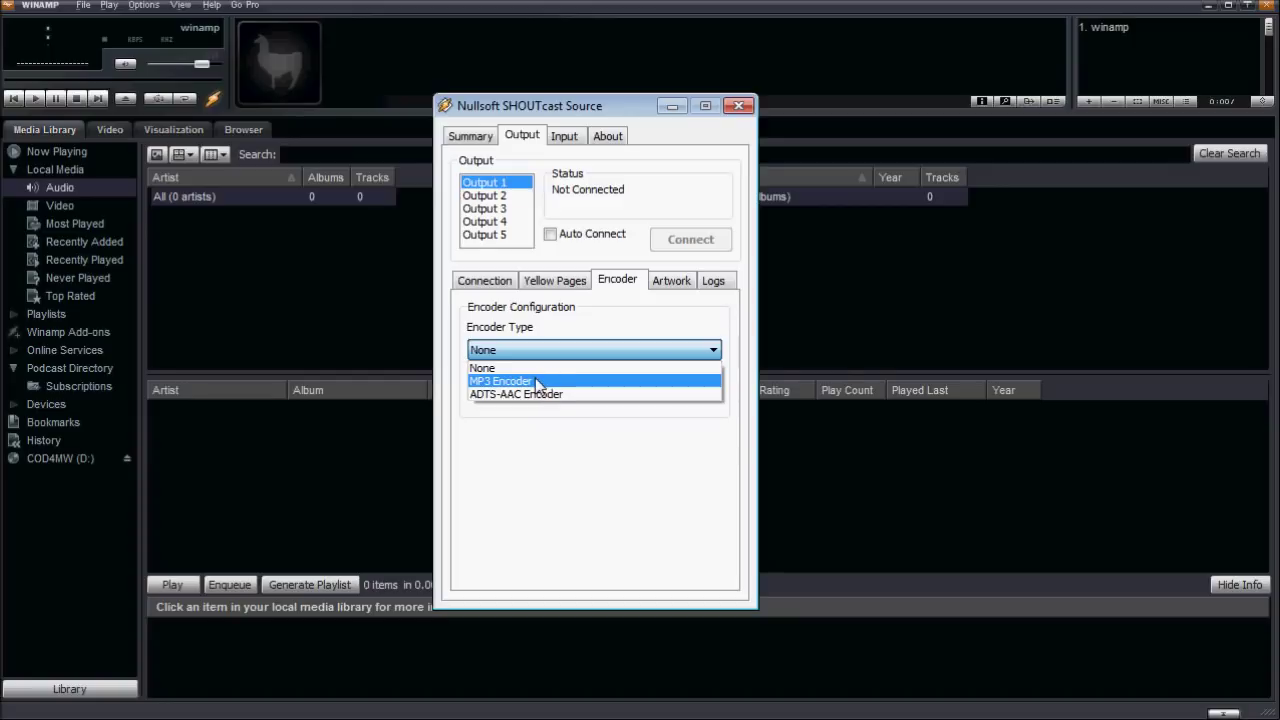
{"action": "left_click", "coordinate": [537, 382]}
{"action": "left_click", "coordinate": [512, 402]}
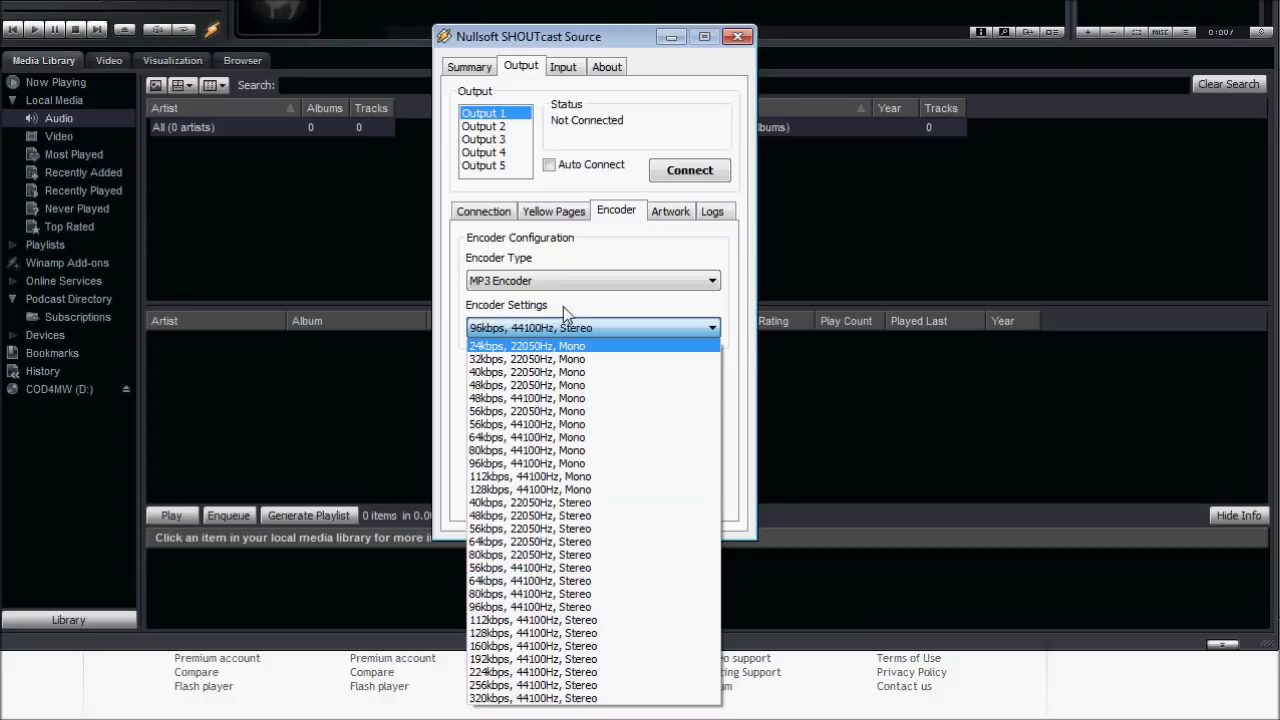
{"action": "left_click", "coordinate": [510, 346]}
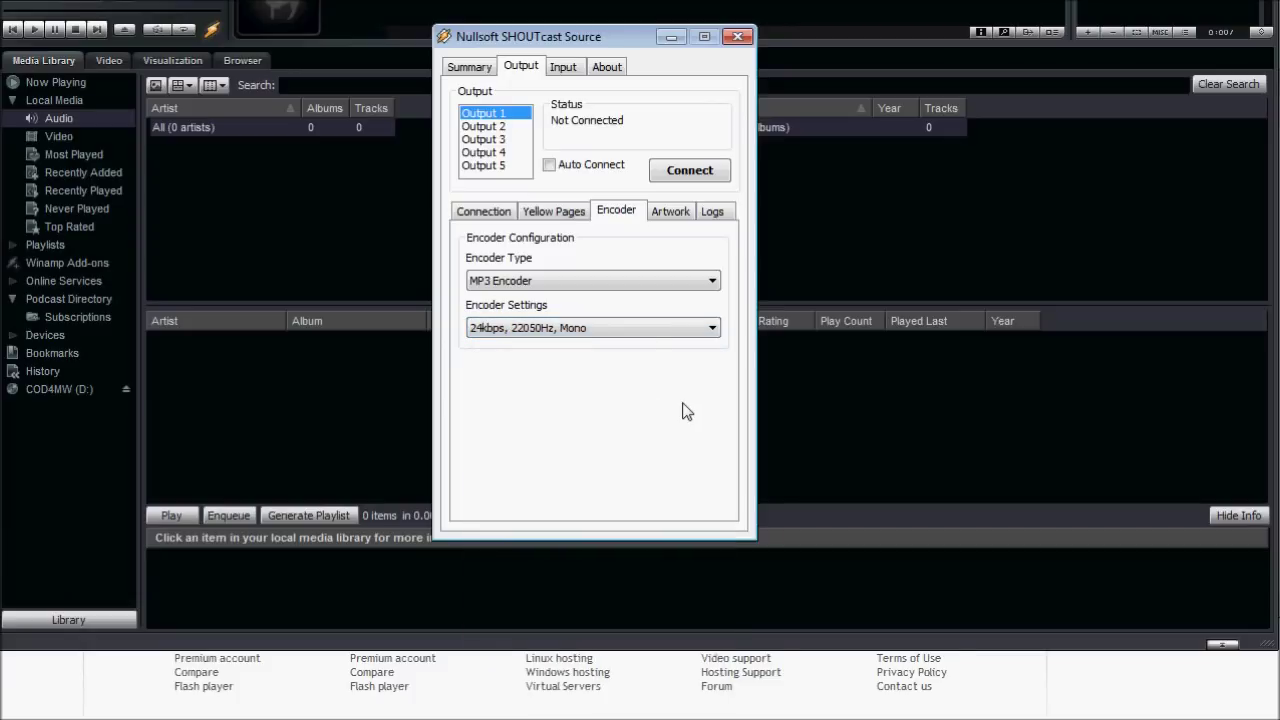
{"action": "left_click", "coordinate": [680, 211]}
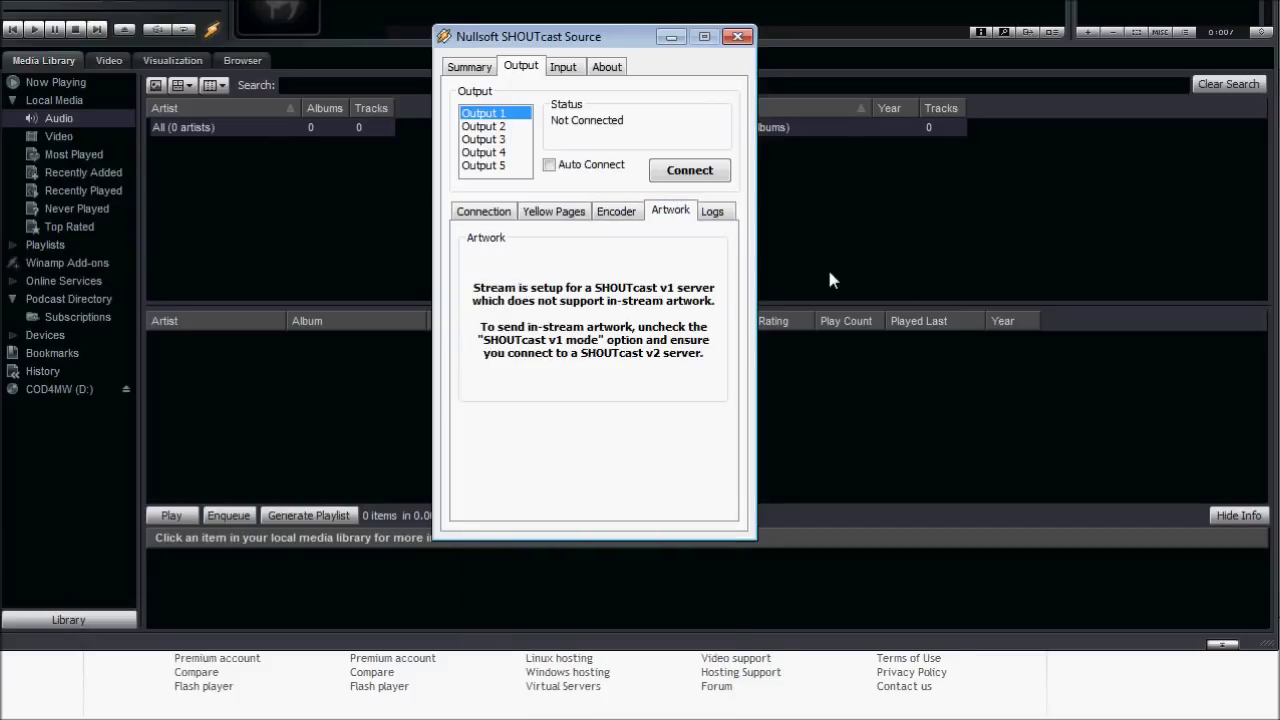
{"action": "left_click", "coordinate": [712, 212]}
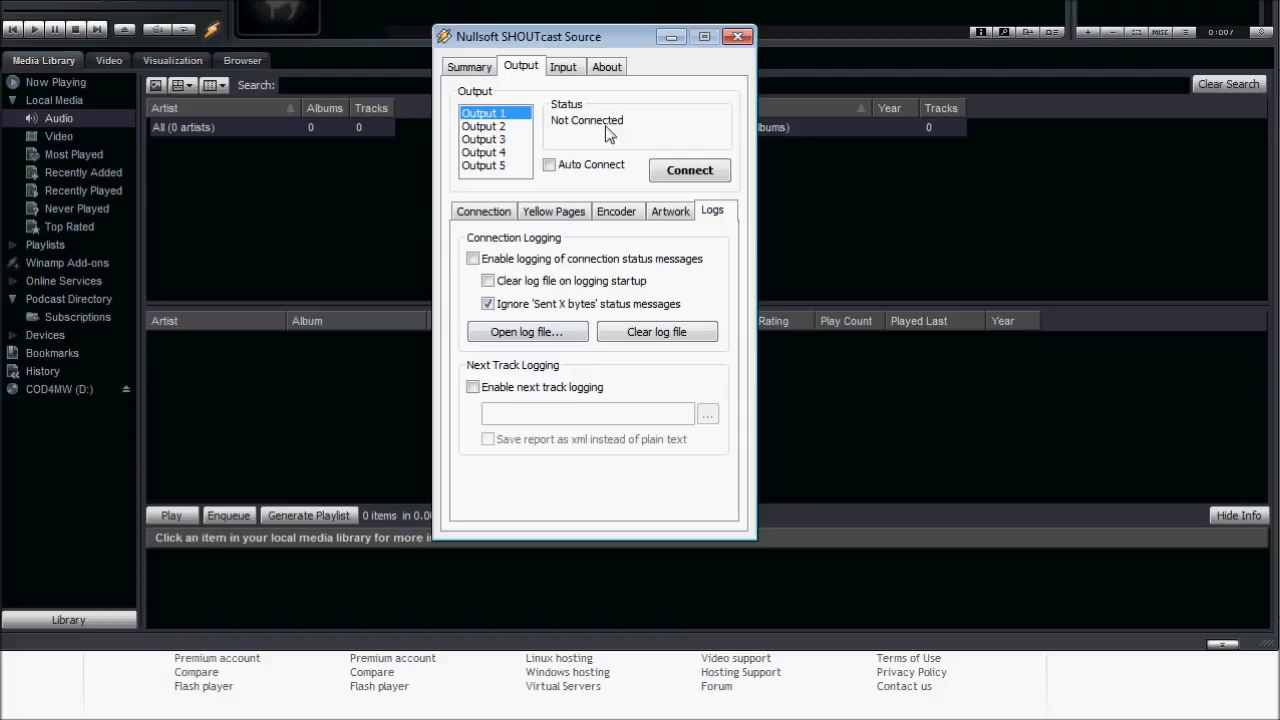
{"action": "left_click", "coordinate": [459, 213]}
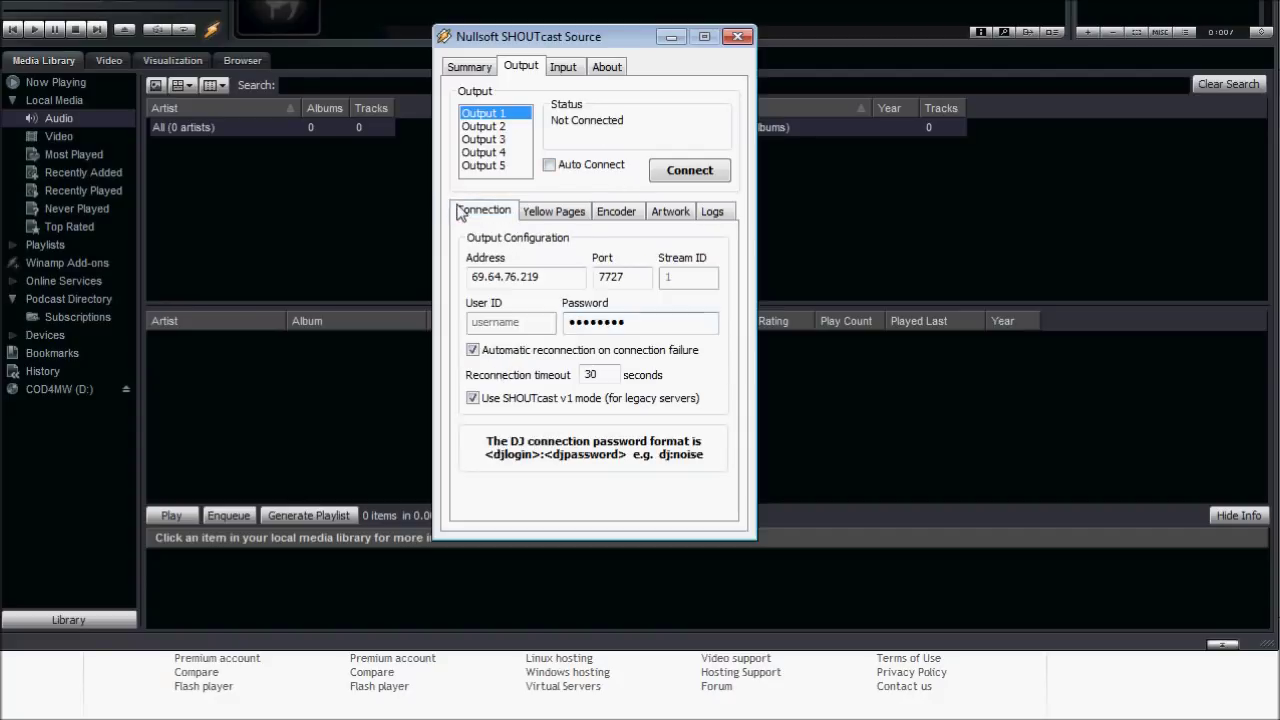
Connect Output 1 to the server and close the SHOUTcast Source window.
{"action": "left_click", "coordinate": [689, 171]}
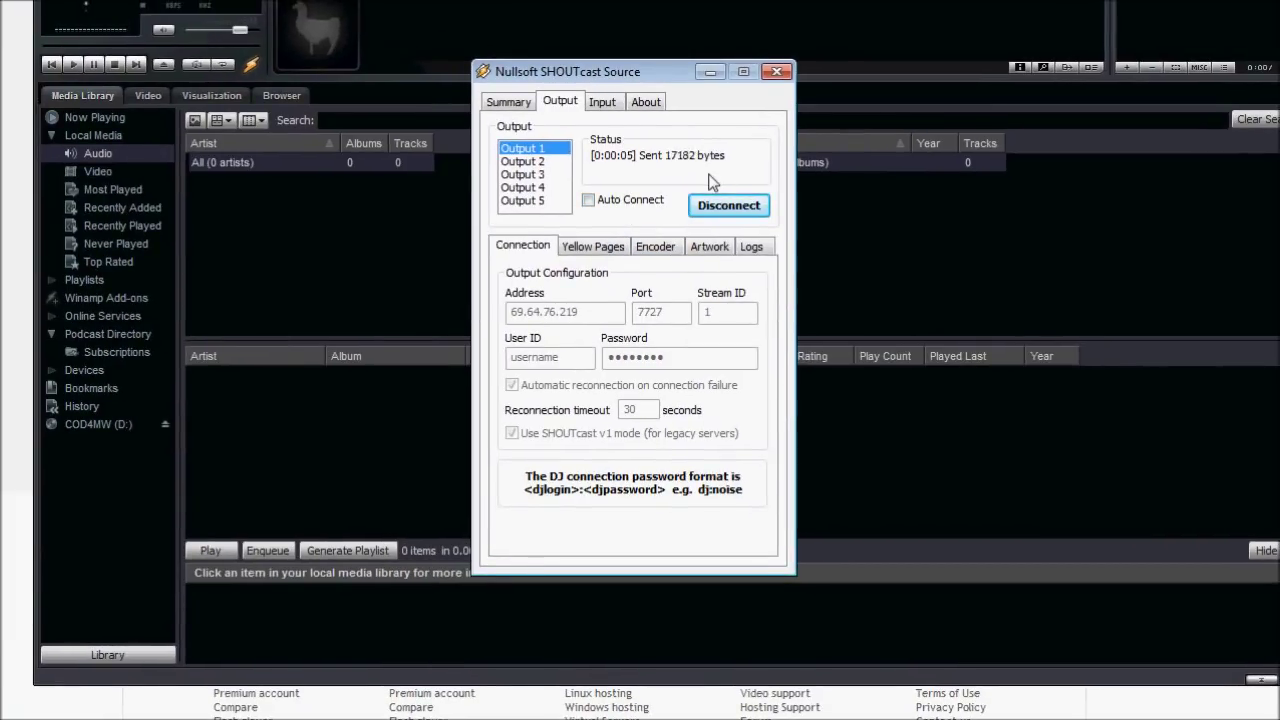
{"action": "left_click", "coordinate": [770, 10]}
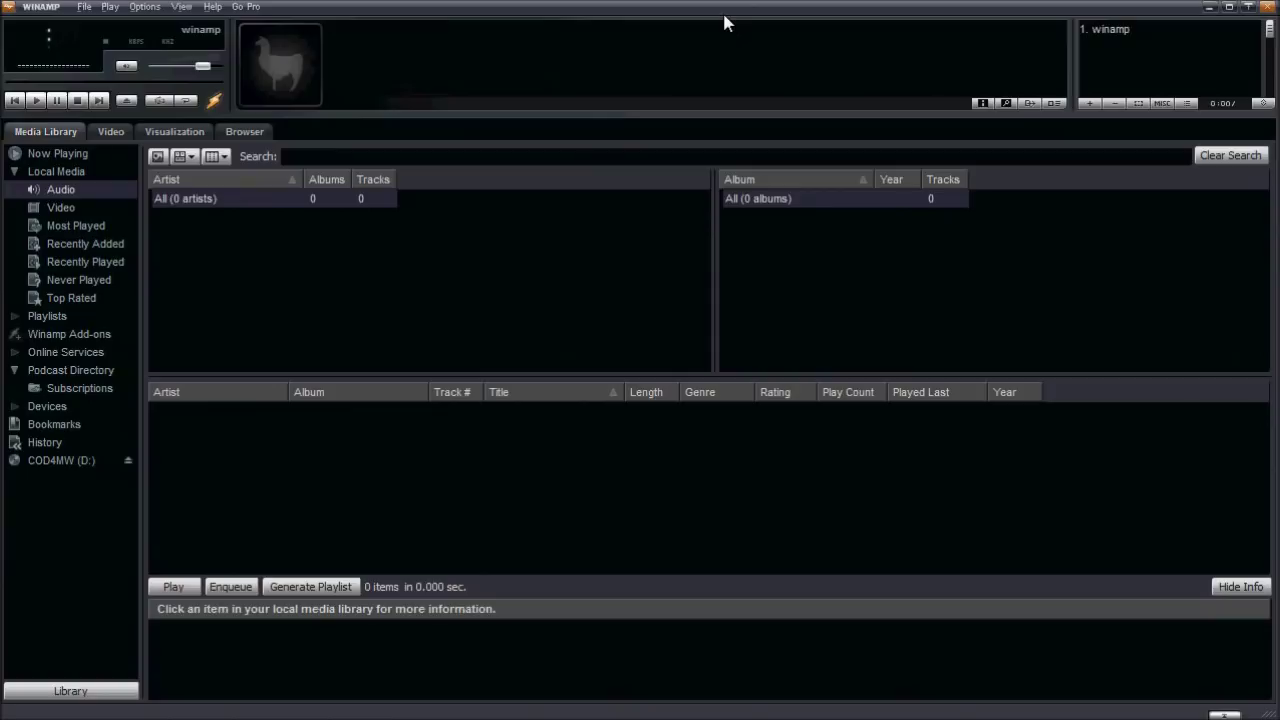
Set Winamp's volume to about half, turn on playlist repeat, and start playback.
{"action": "left_click_drag", "start_coordinate": [203, 66], "coordinate": [224, 68]}
{"action": "left_click_drag", "start_coordinate": [215, 78], "coordinate": [114, 77]}
{"action": "left_click", "coordinate": [185, 100]}
{"action": "left_click", "coordinate": [31, 102]}
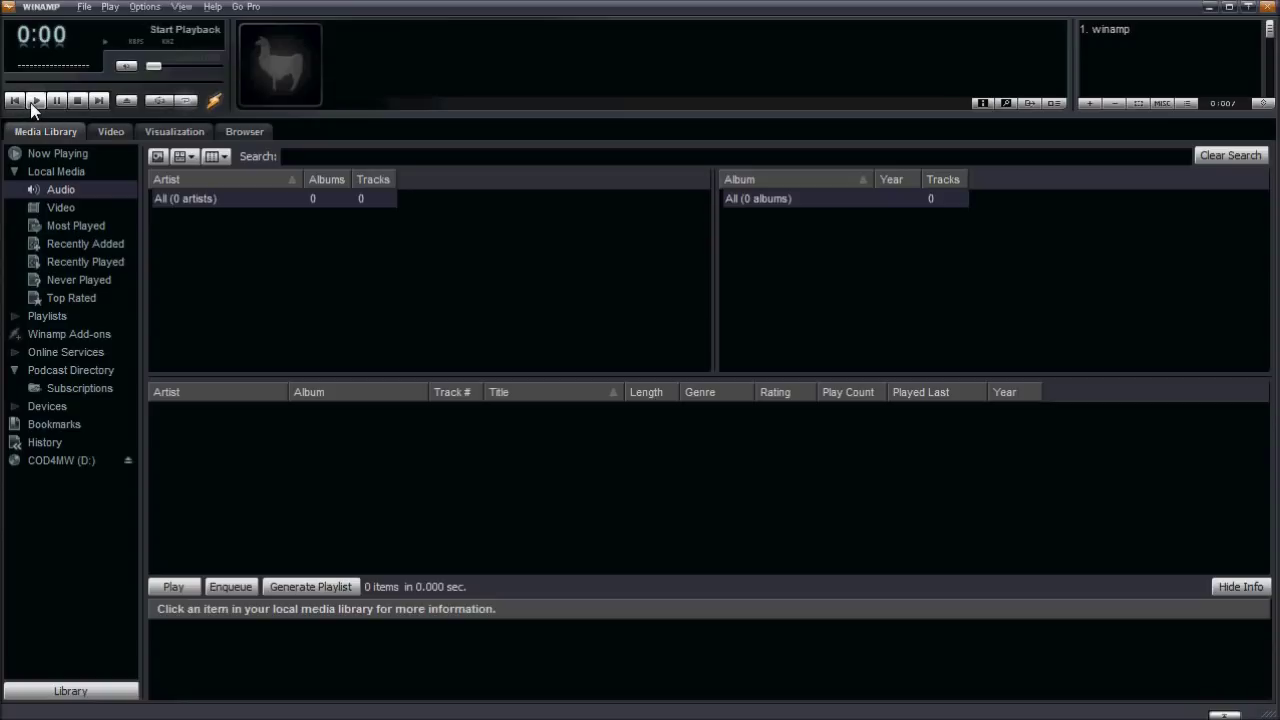
Add the SUN track to the library and playlist, removing the old winamp entry.
{"action": "left_click", "coordinate": [84, 7]}
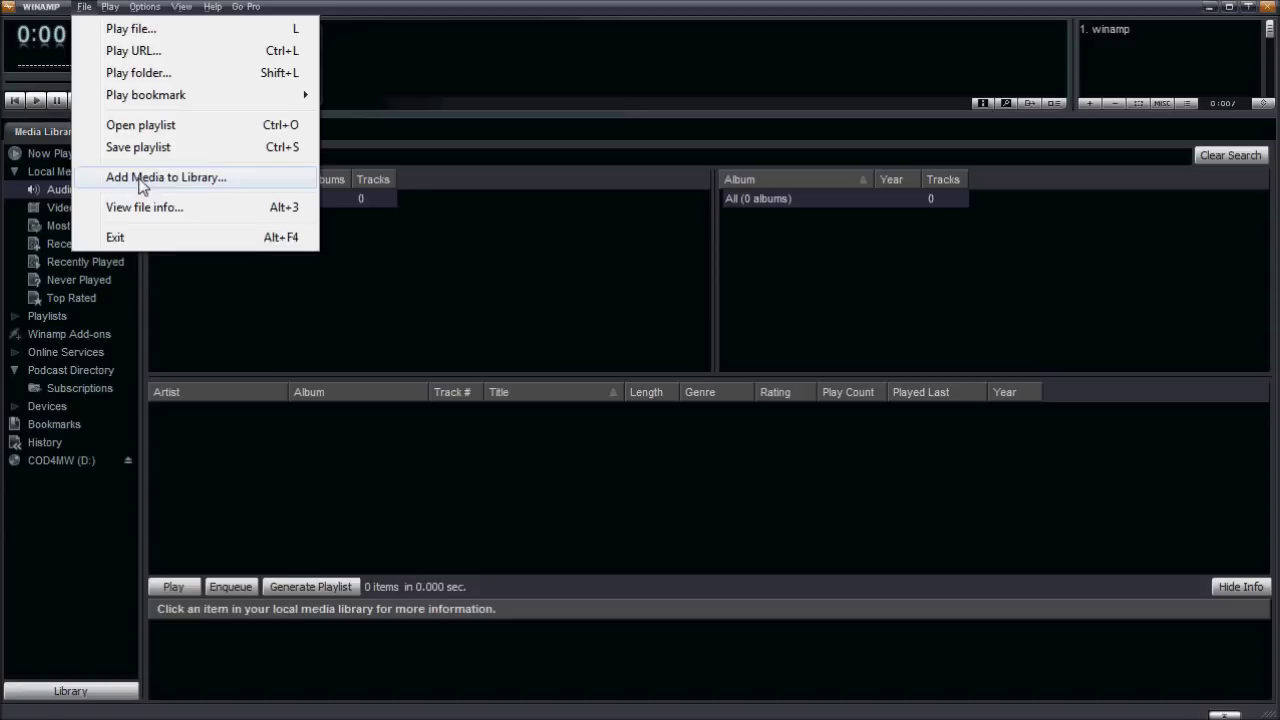
{"action": "left_click", "coordinate": [563, 27]}
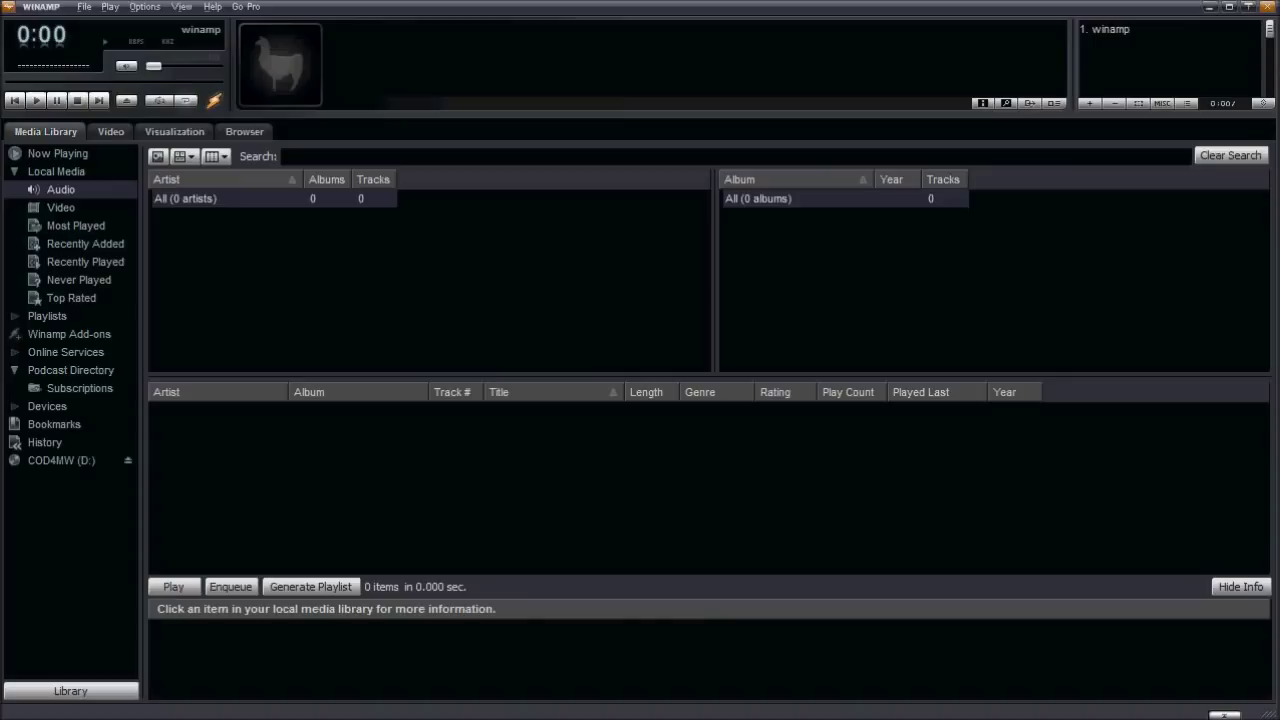
{"action": "left_click_drag", "start_coordinate": [543, 143], "coordinate": [466, 229]}
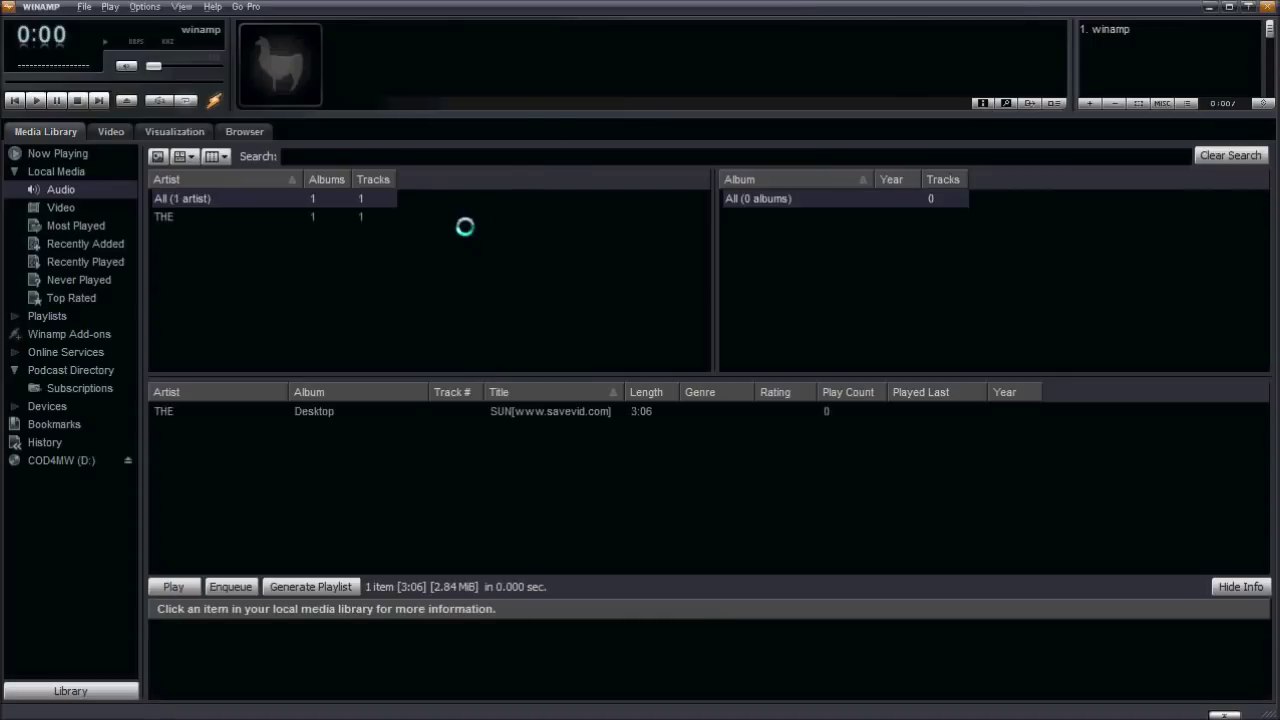
{"action": "left_click", "coordinate": [325, 415]}
{"action": "left_click_drag", "start_coordinate": [324, 415], "coordinate": [1119, 42]}
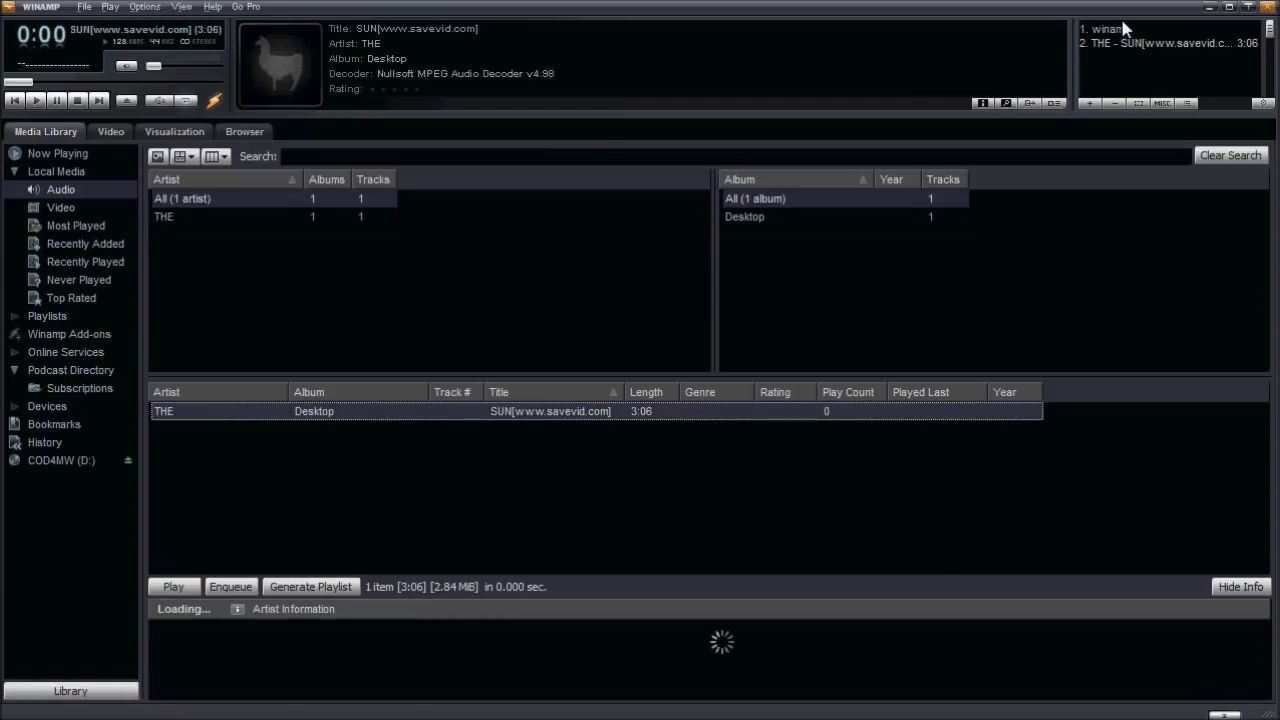
{"action": "left_click", "coordinate": [1122, 32]}
{"action": "key", "text": "Delete"}
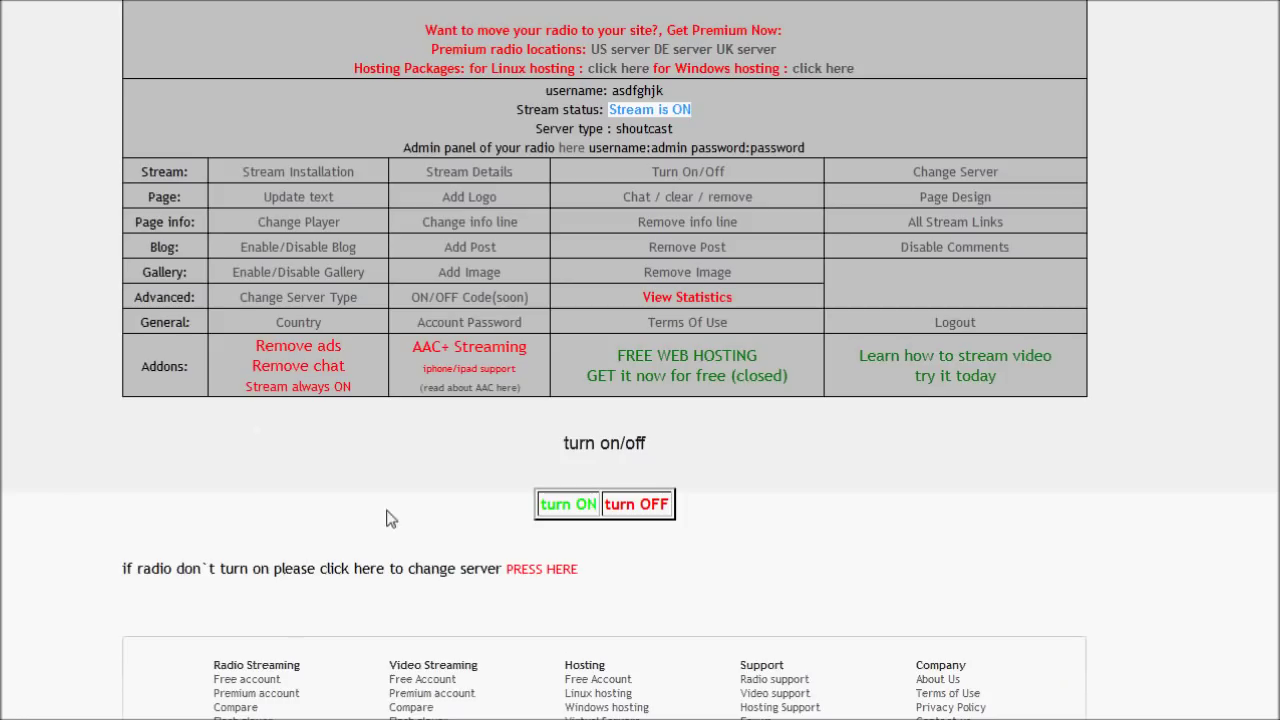
{"action": "left_click", "coordinate": [390, 518]}
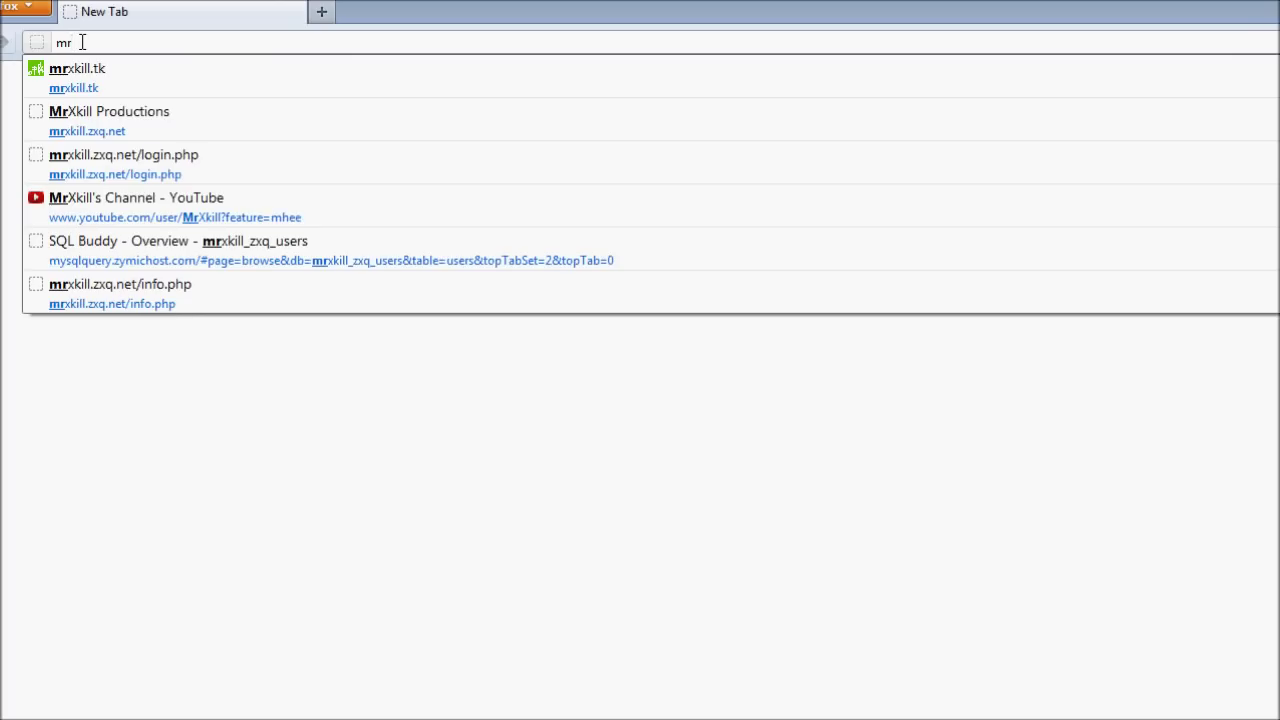
Go to the station's listen2myradio address in a new tab and start its web player.
{"action": "type", "text": "xkills"}
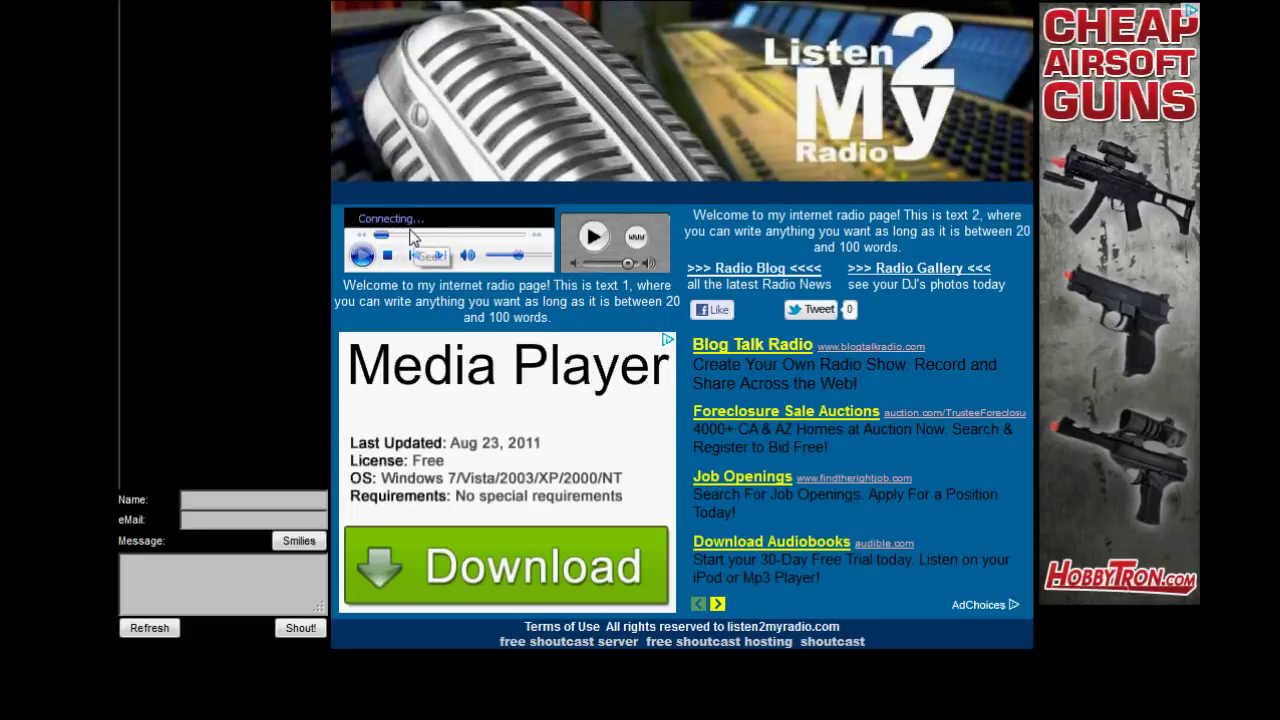
{"action": "left_click", "coordinate": [367, 269]}
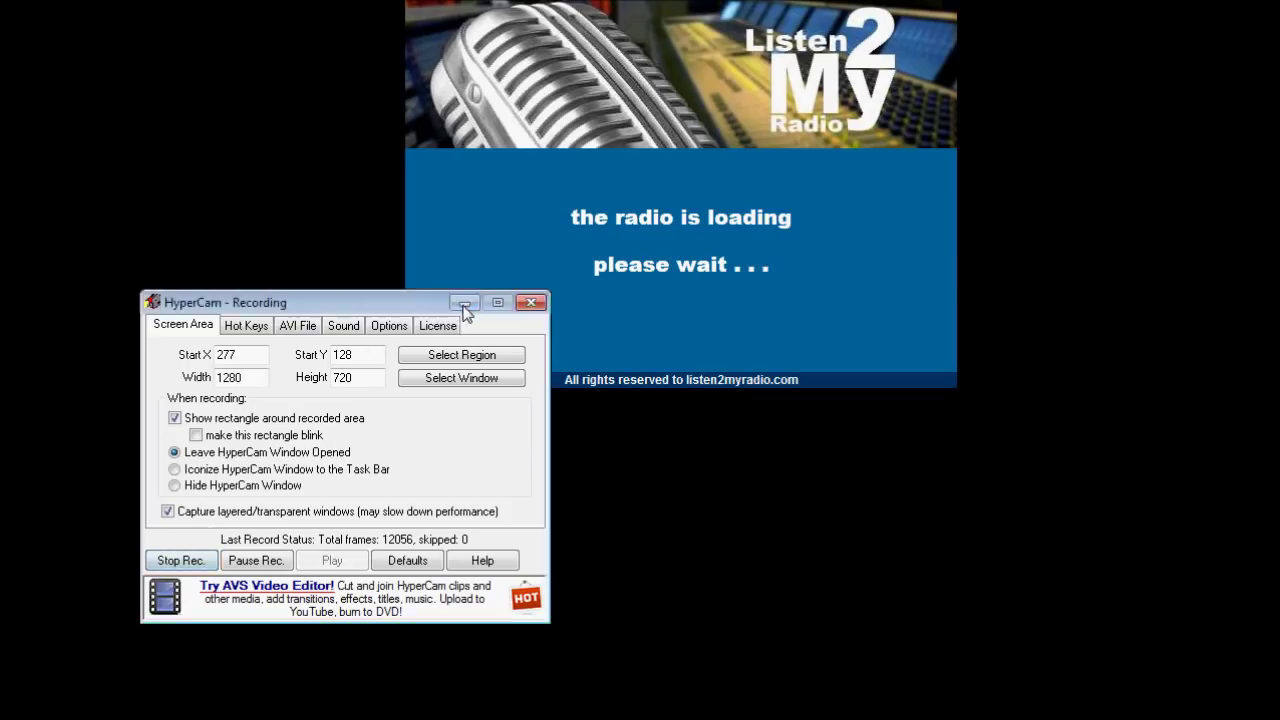
{"action": "left_click", "coordinate": [465, 303]}
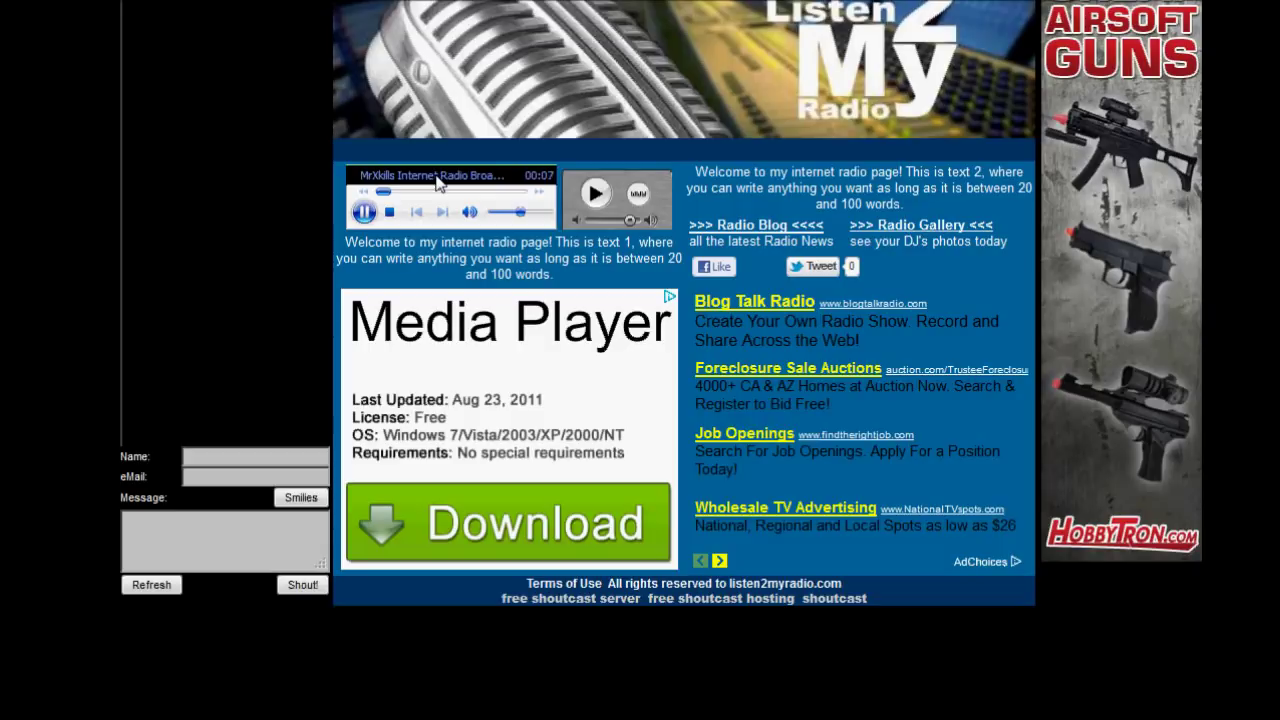
Stop the first station player and start the stream in the second player beside it.
{"action": "left_click", "coordinate": [389, 212]}
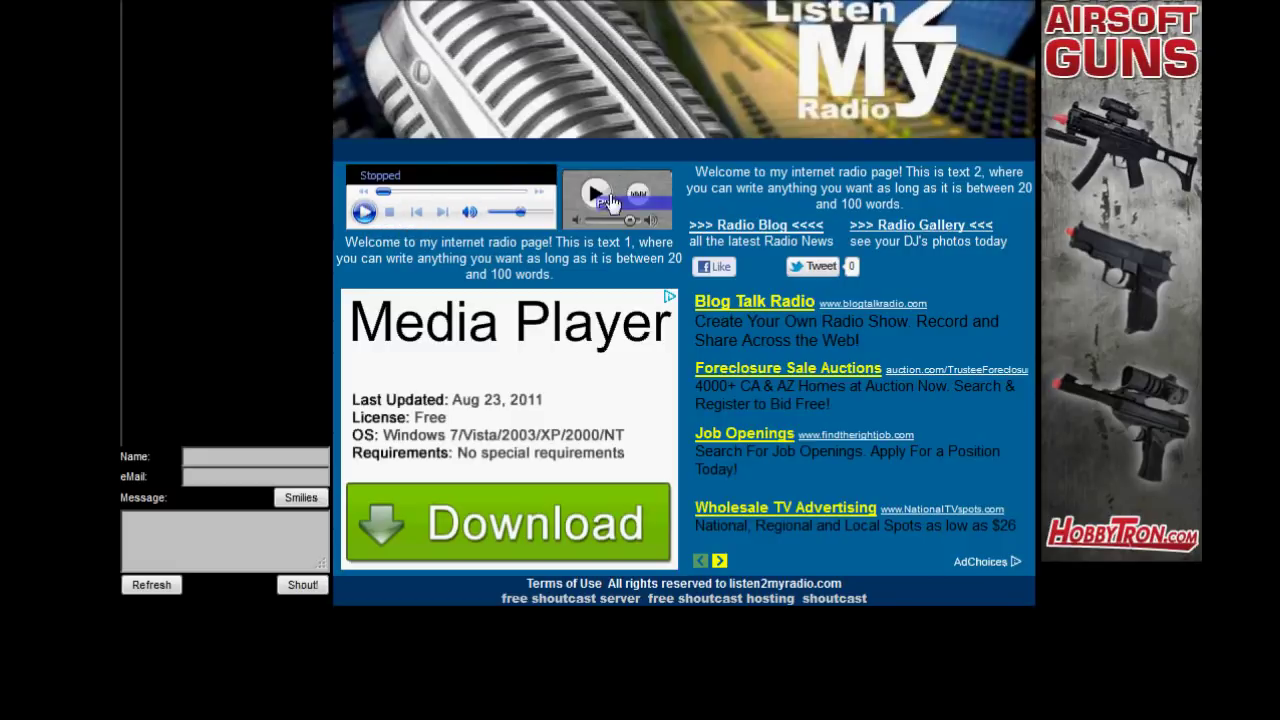
{"action": "left_click", "coordinate": [600, 196]}
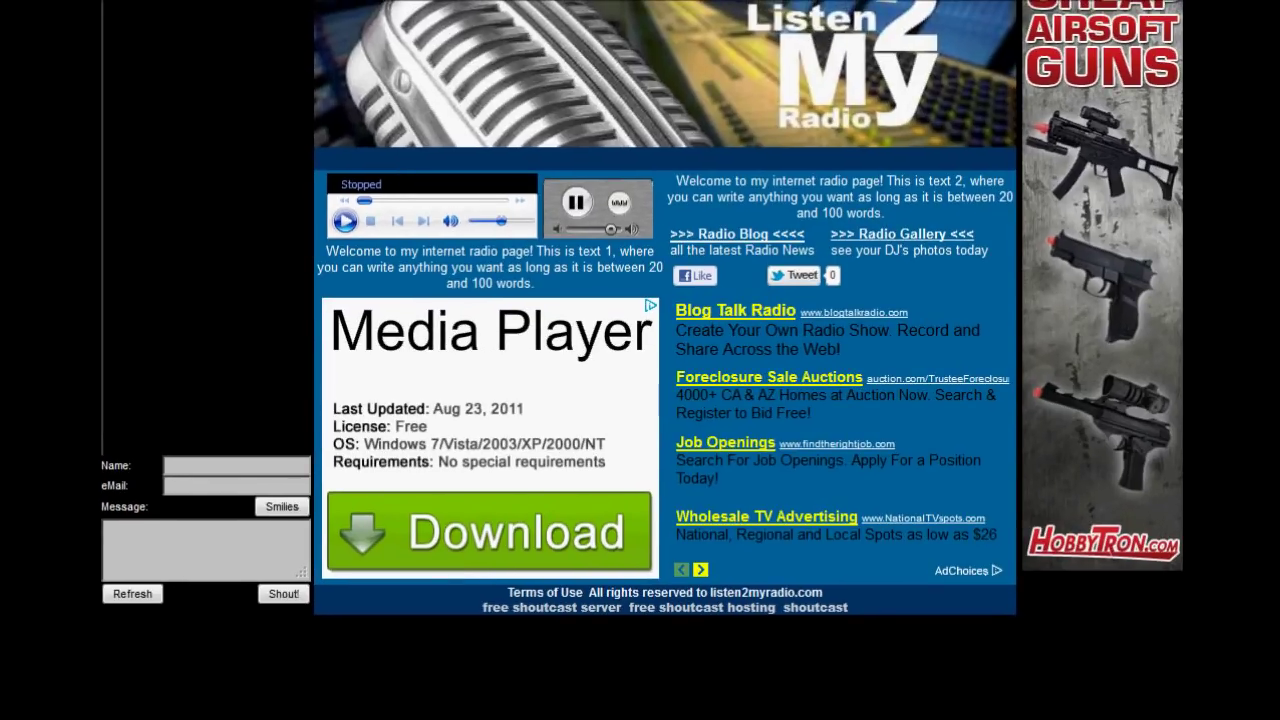
{"action": "key", "text": "alt+Tab"}
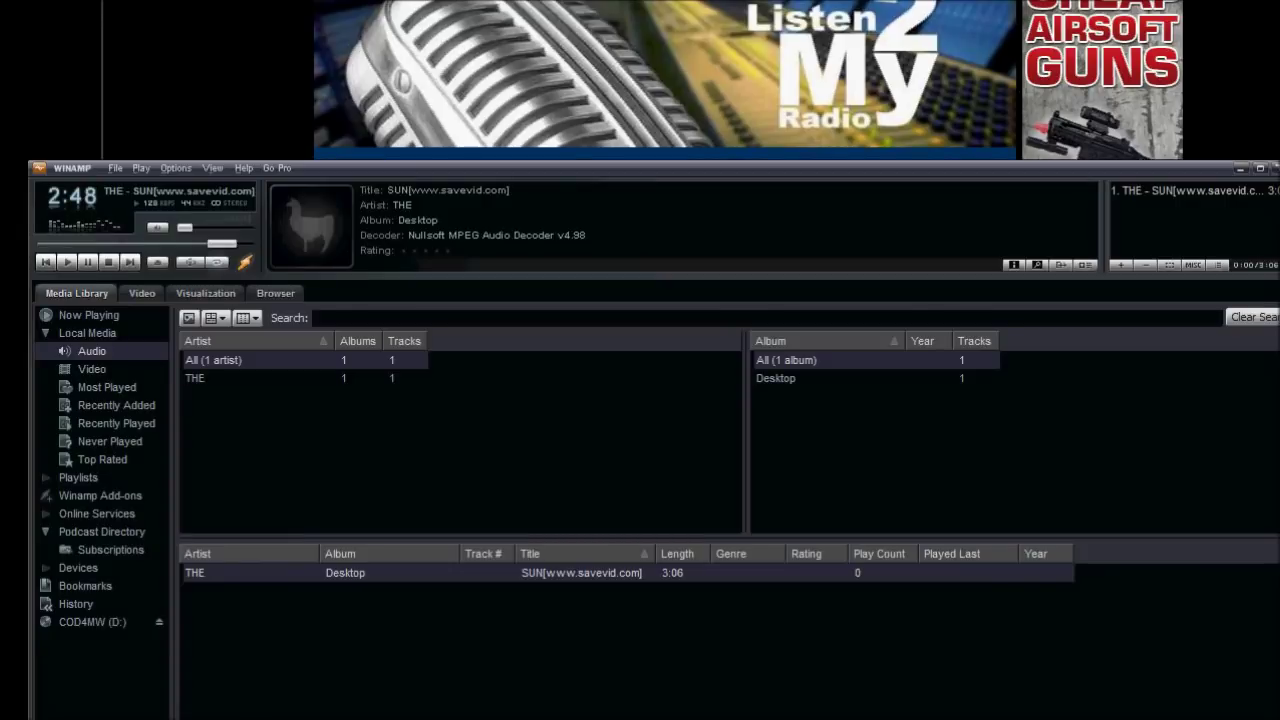
Reposition the Winamp and SHOUTcast windows and switch the Input tab's device to Soundcard Input.
{"action": "left_click_drag", "start_coordinate": [557, 194], "coordinate": [327, 320]}
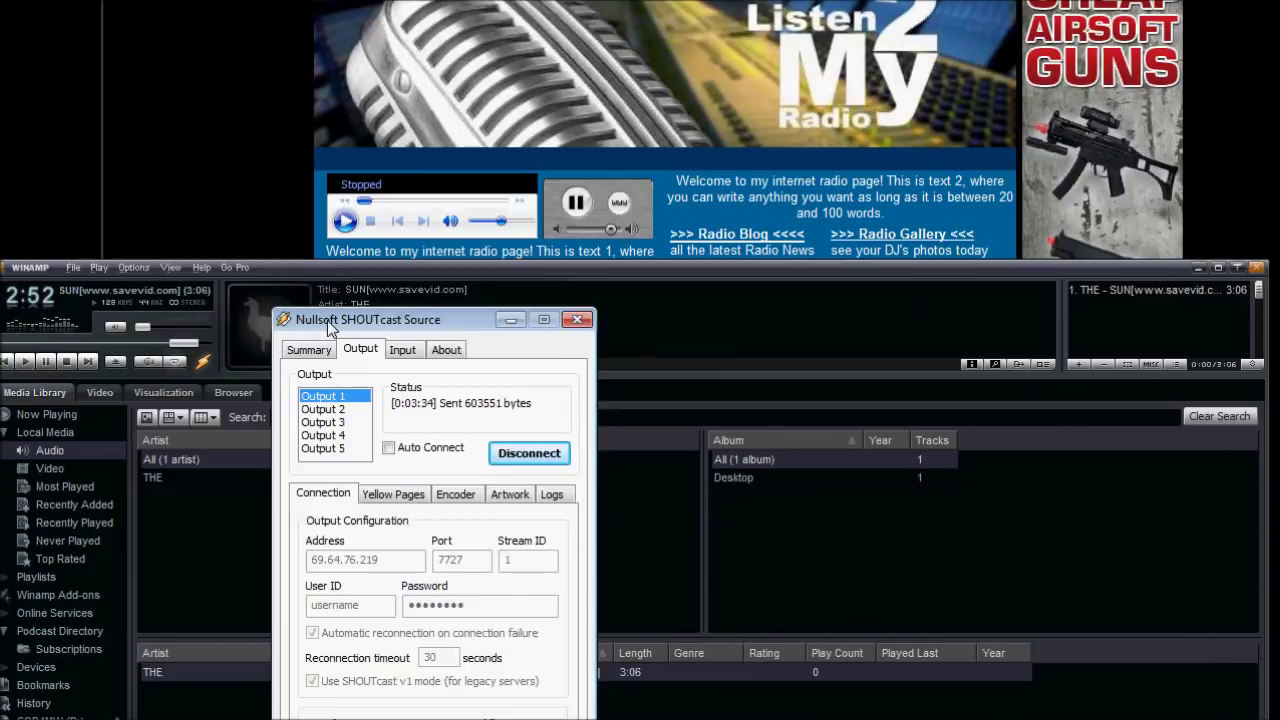
{"action": "left_click_drag", "start_coordinate": [476, 276], "coordinate": [1238, 90]}
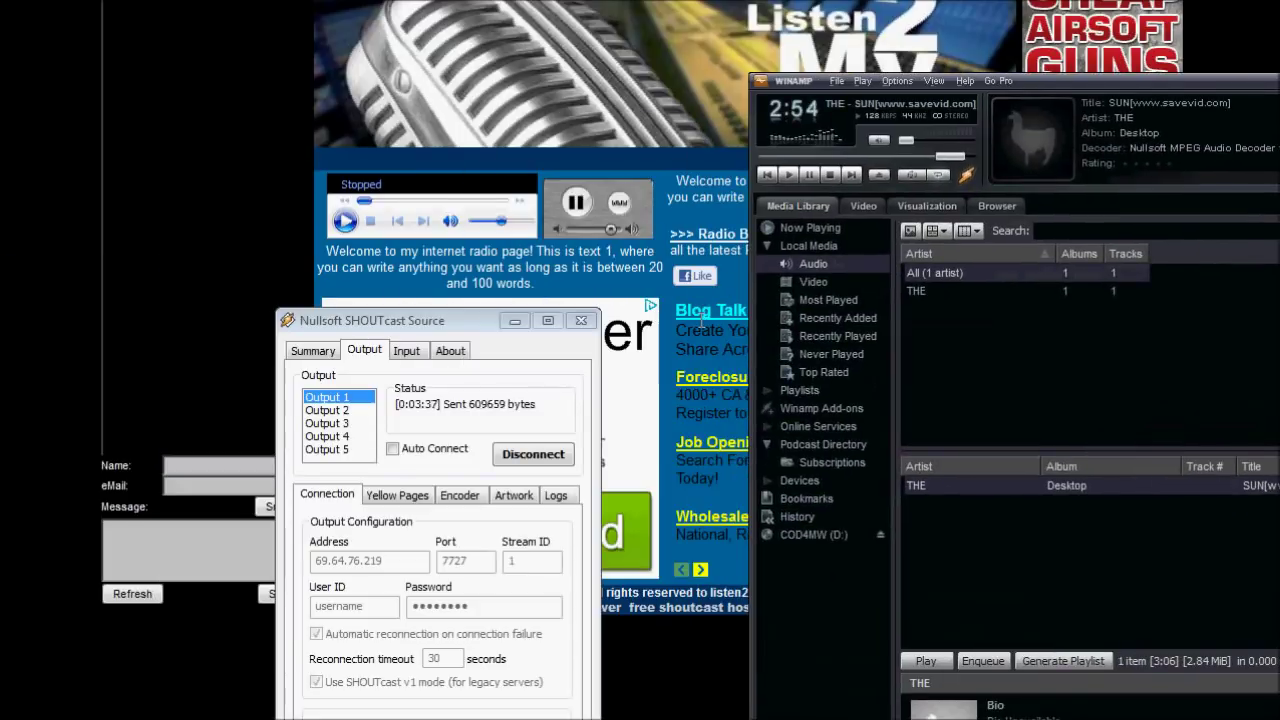
{"action": "left_click_drag", "start_coordinate": [435, 328], "coordinate": [464, 109]}
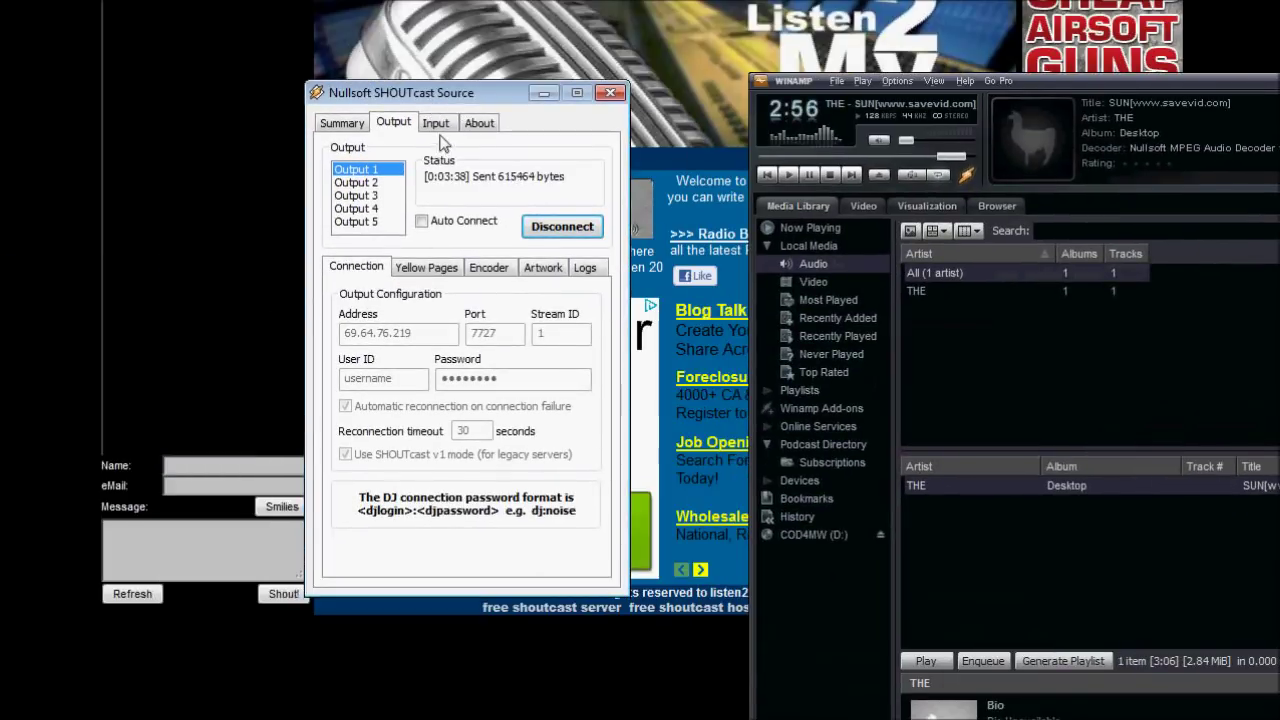
{"action": "left_click", "coordinate": [436, 124]}
{"action": "left_click", "coordinate": [395, 190]}
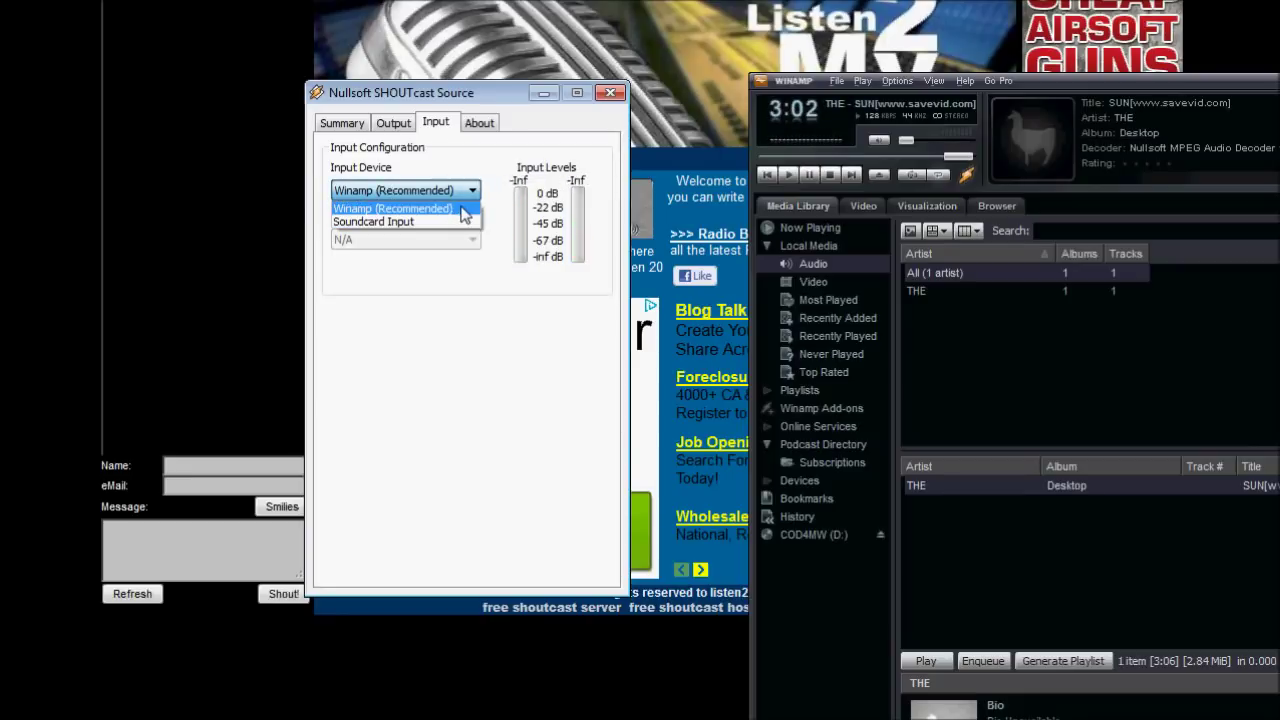
{"action": "left_click", "coordinate": [436, 207]}
{"action": "left_click", "coordinate": [420, 198]}
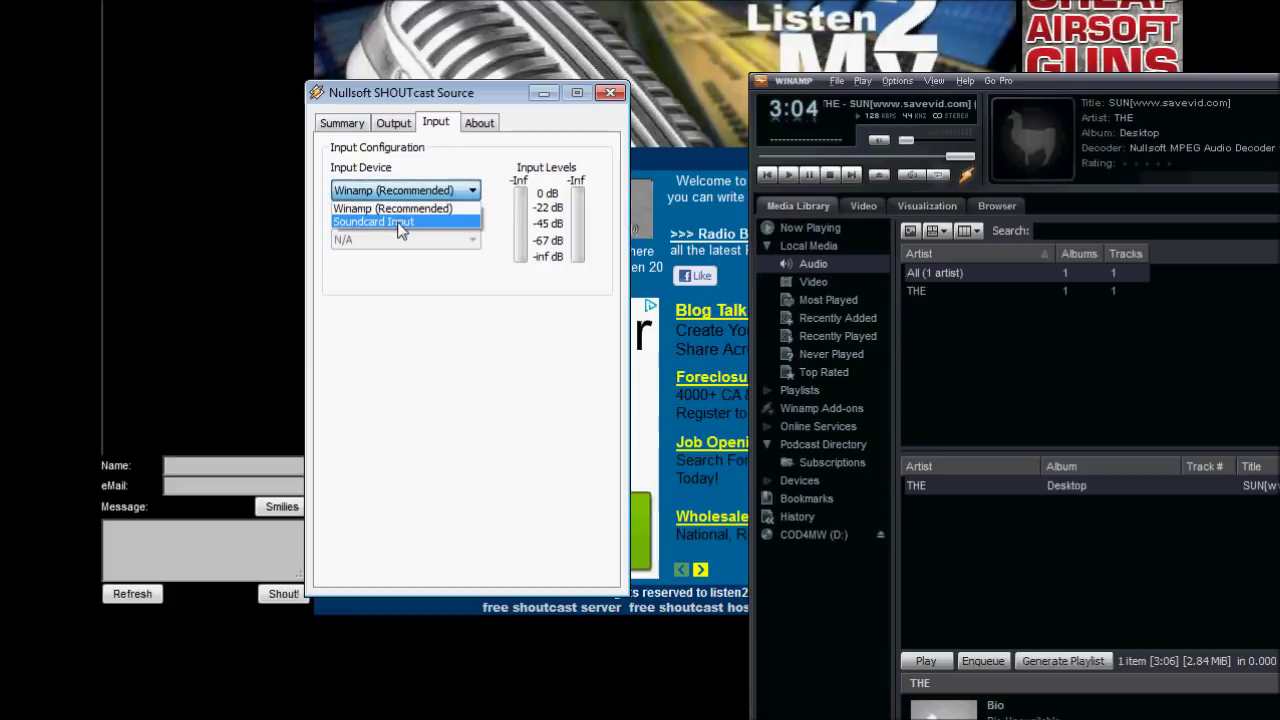
{"action": "left_click", "coordinate": [400, 222]}
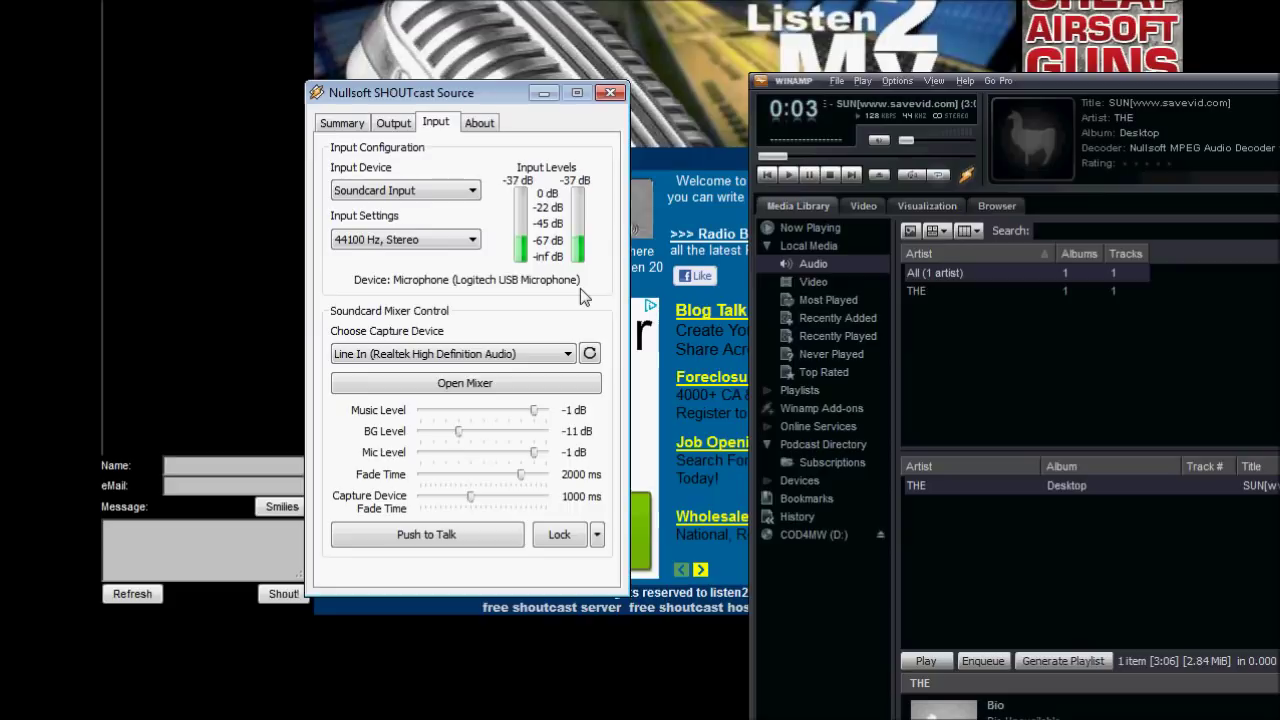
Pause the song in Winamp and glance at the station page before returning.
{"action": "left_click", "coordinate": [811, 178]}
{"action": "left_click", "coordinate": [811, 178]}
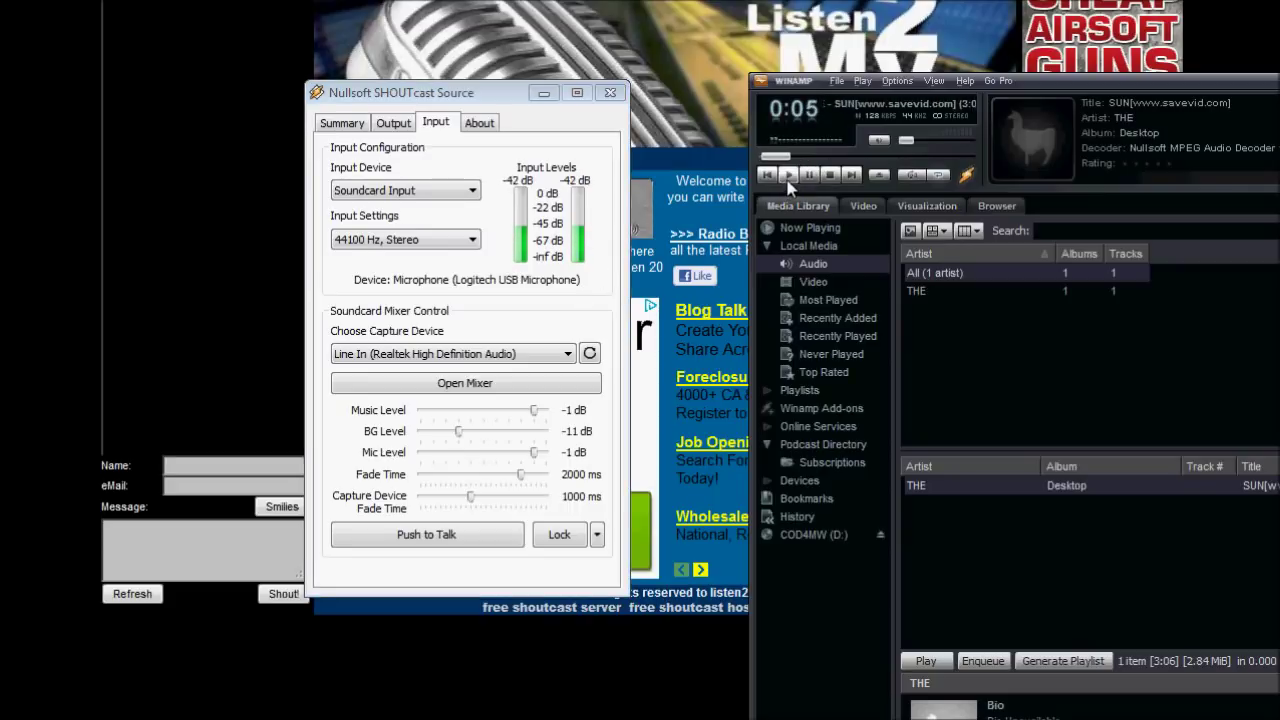
{"action": "left_click", "coordinate": [674, 146]}
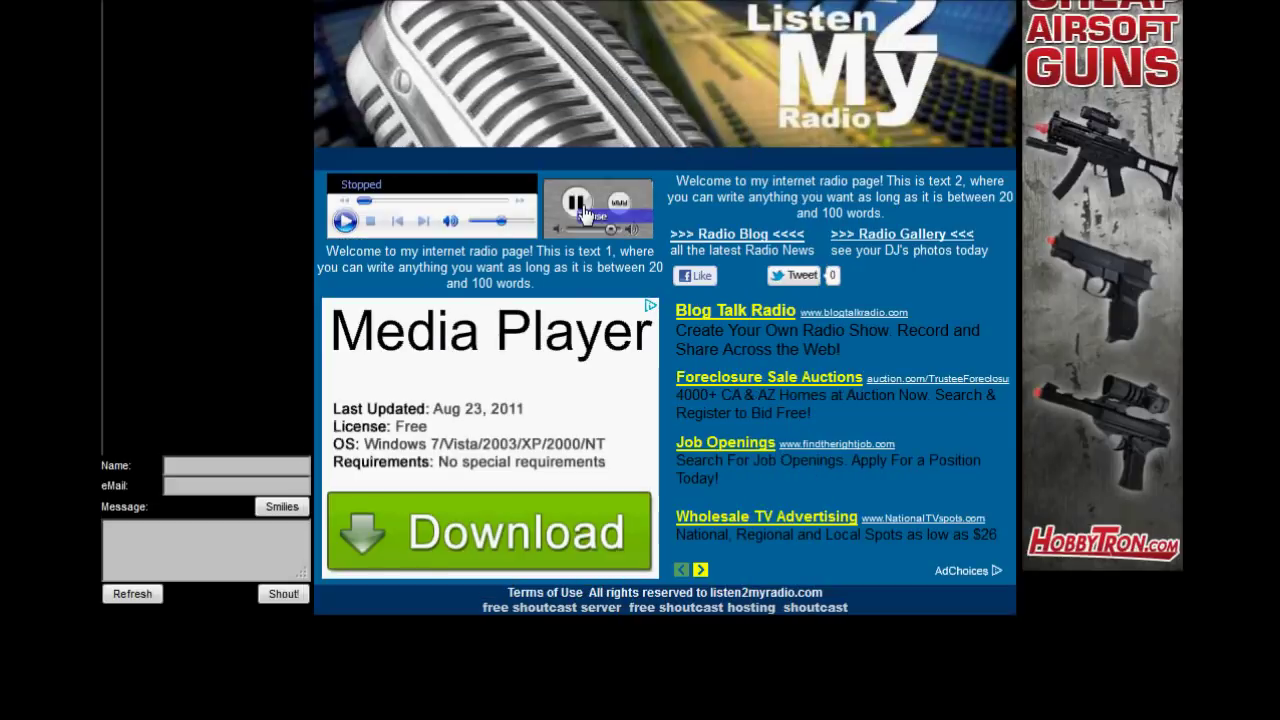
{"action": "key", "text": "alt+Tab"}
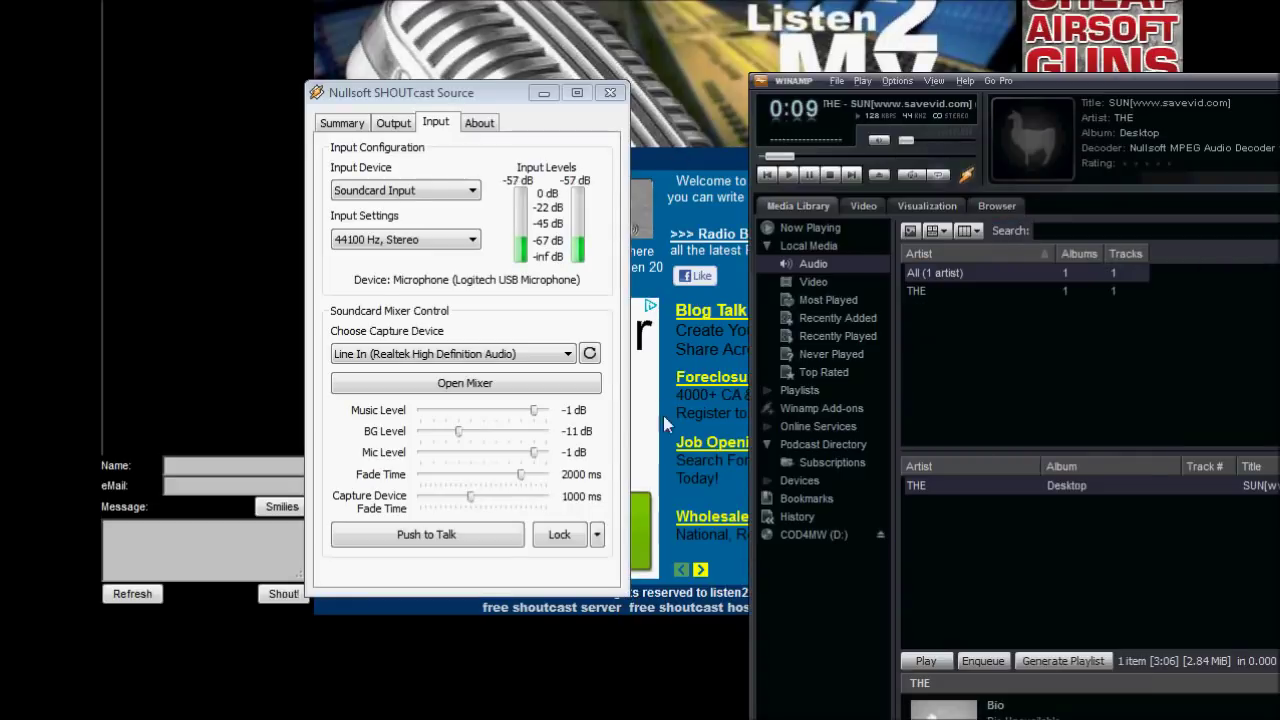
Release the push-to-talk lock and set the input device back to Winamp (Recommended).
{"action": "left_click", "coordinate": [448, 190]}
{"action": "left_click", "coordinate": [460, 190]}
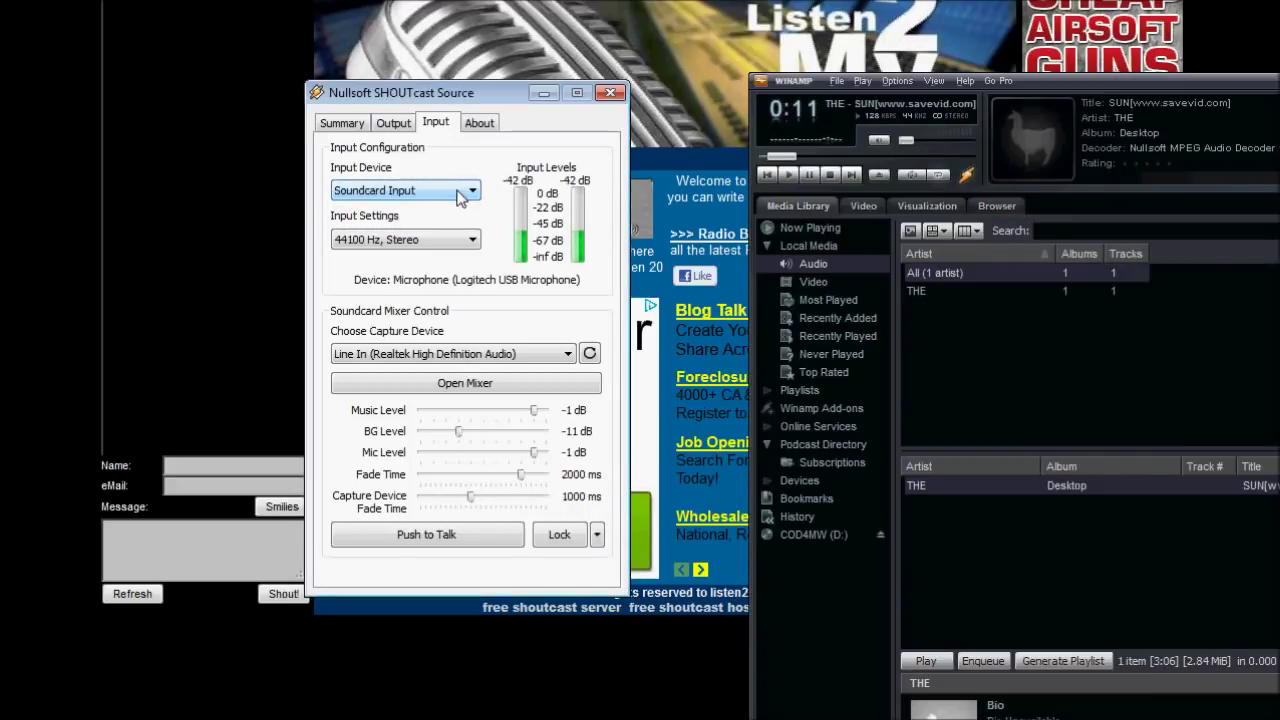
{"action": "left_click", "coordinate": [460, 193]}
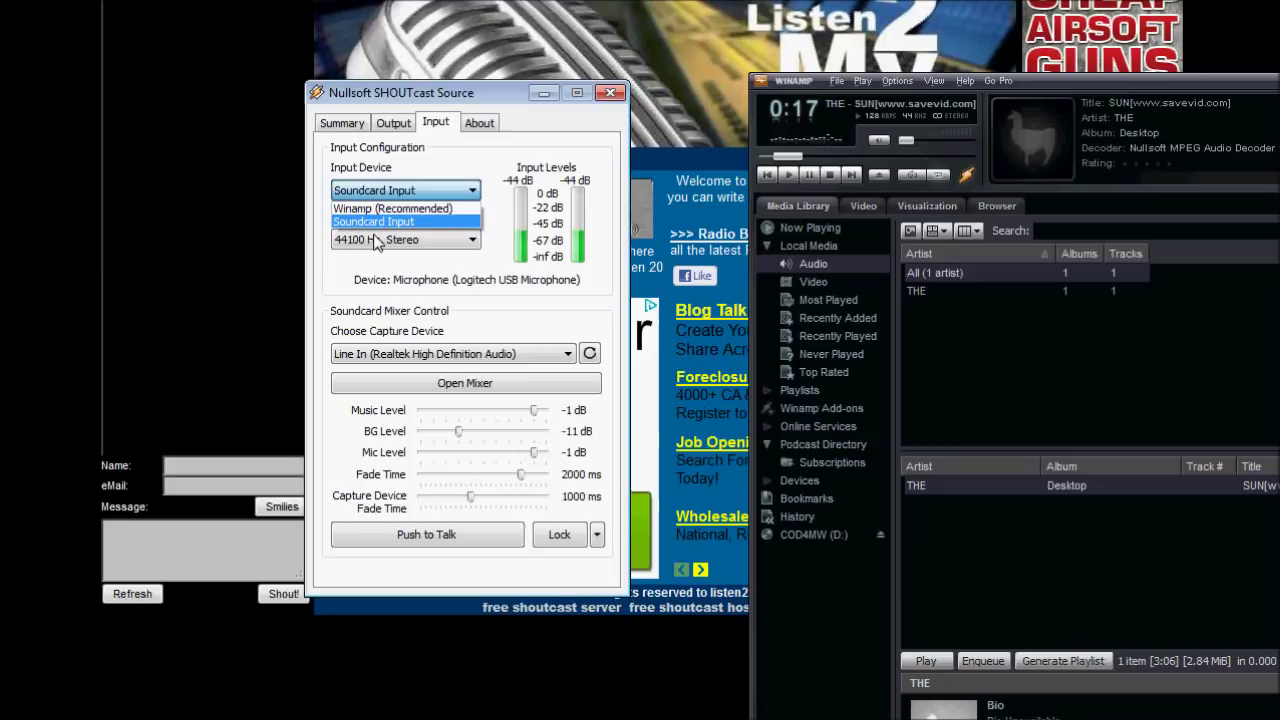
{"action": "left_click", "coordinate": [538, 282]}
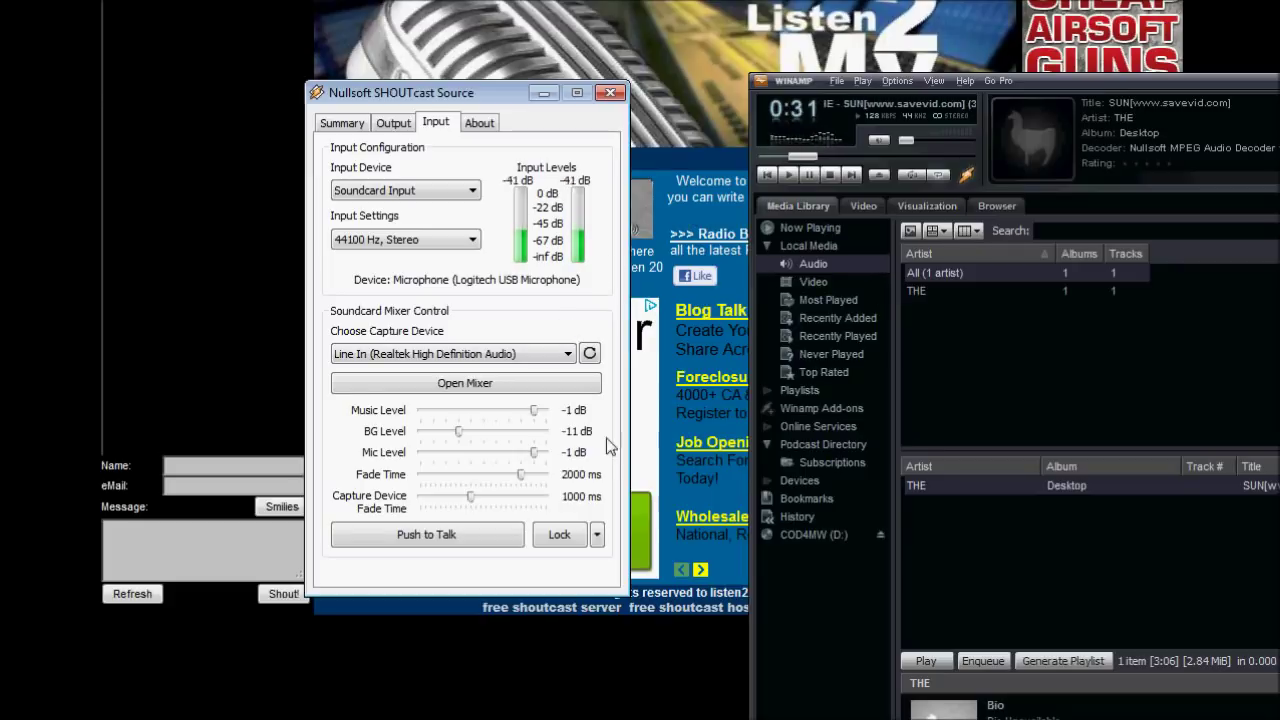
{"action": "left_click", "coordinate": [575, 538]}
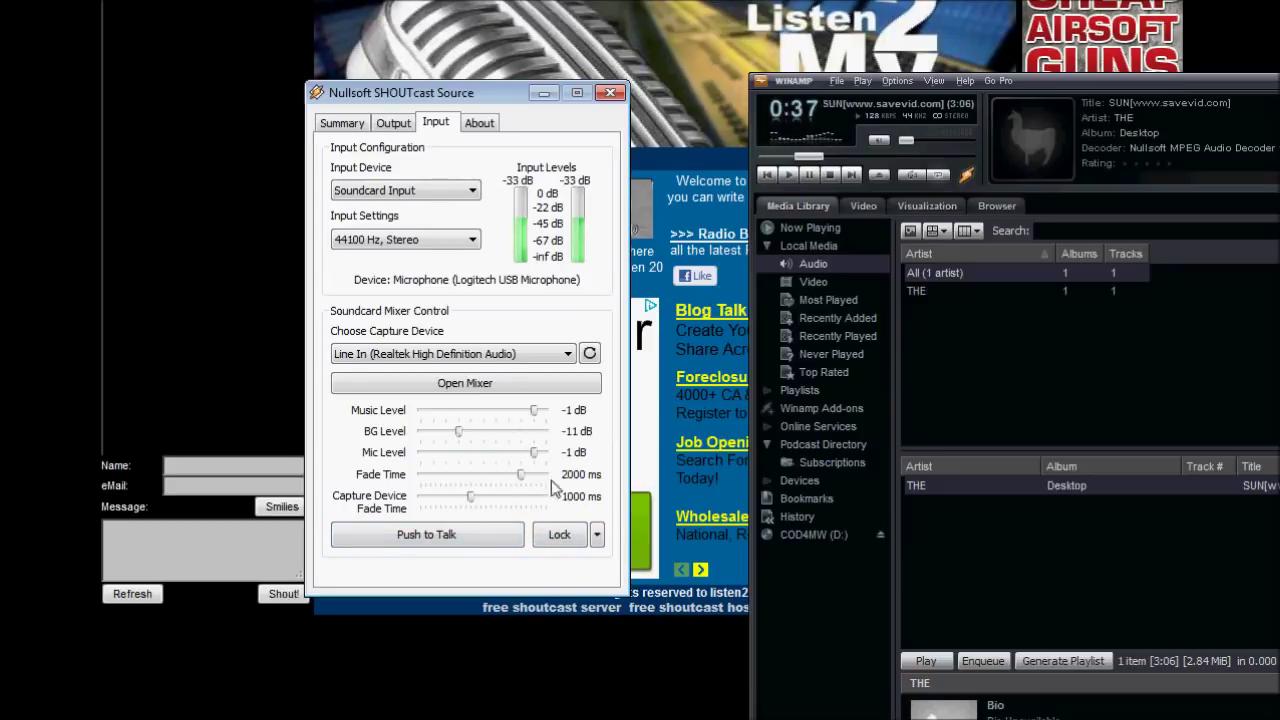
{"action": "left_click", "coordinate": [403, 190]}
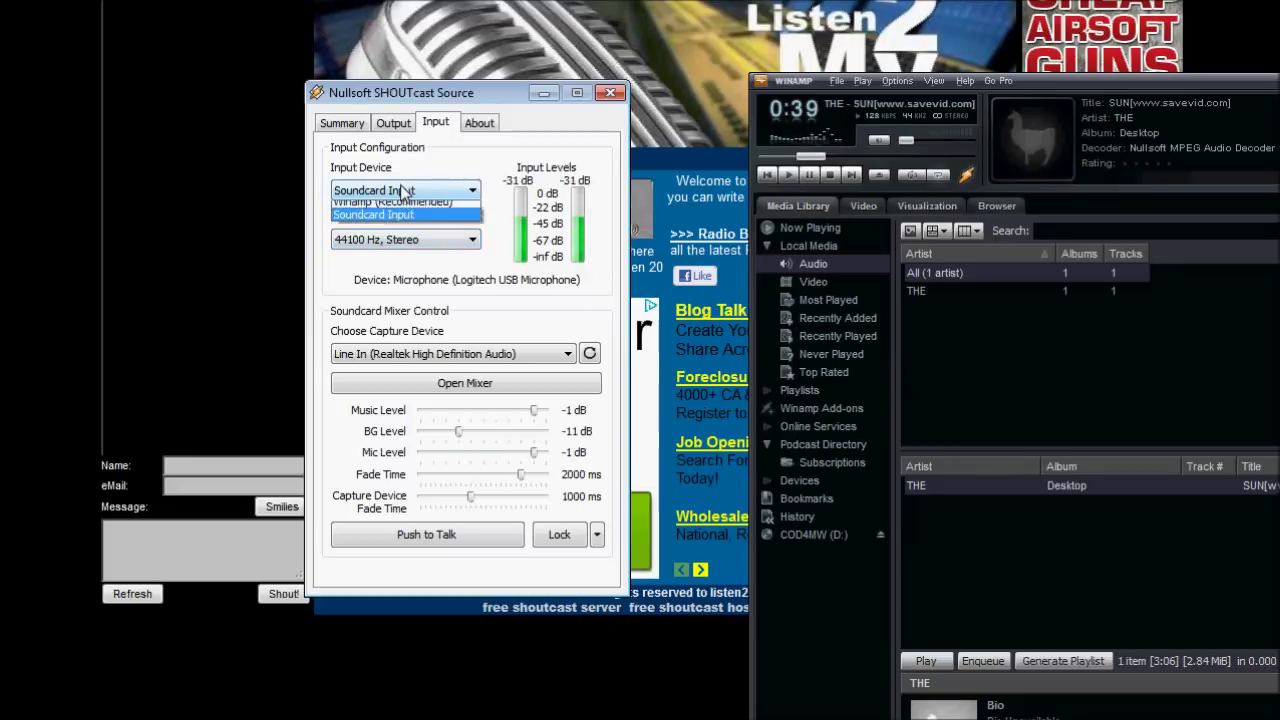
{"action": "left_click", "coordinate": [400, 205]}
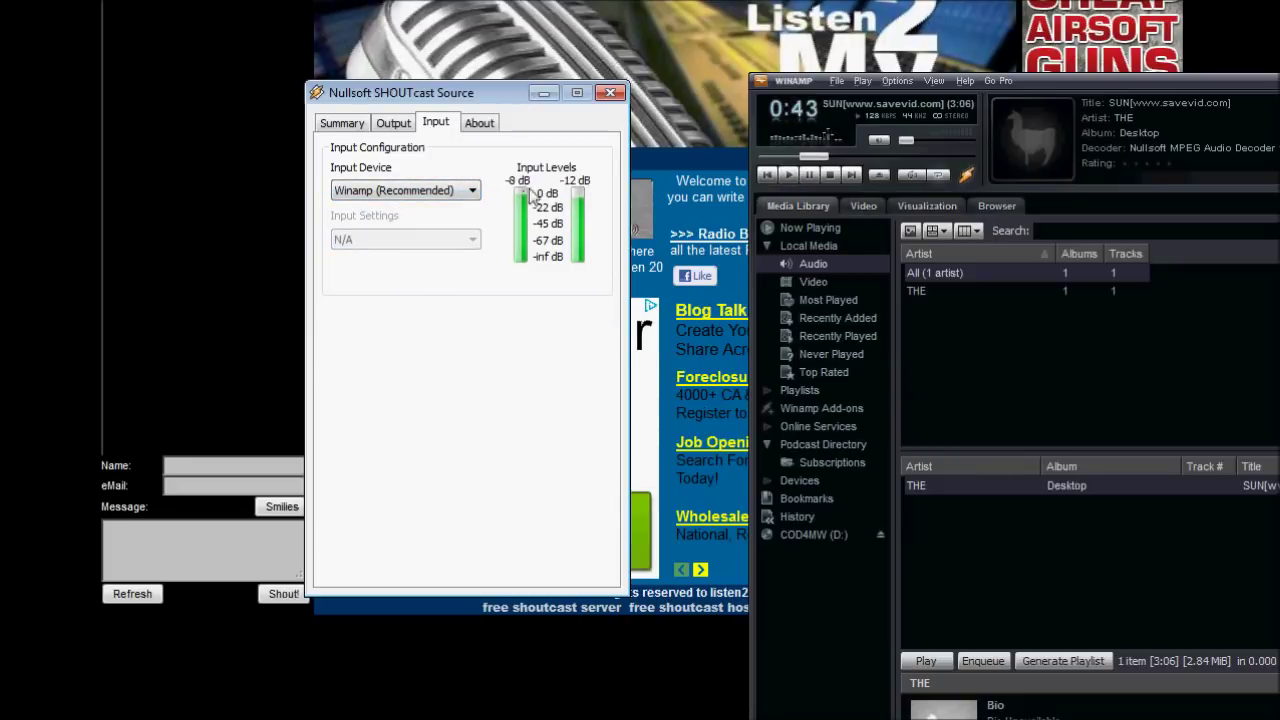
{"action": "left_click", "coordinate": [662, 150]}
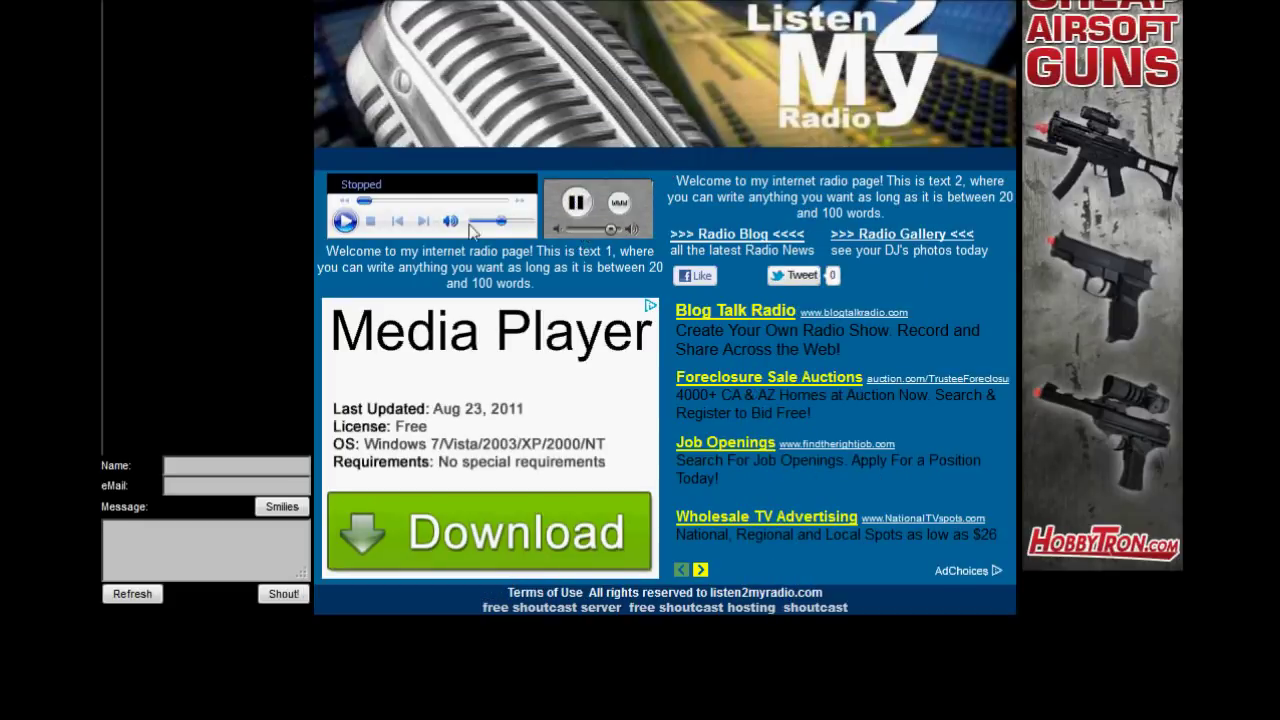
Play the station stream on the page, raise its volume slider to full, then stop it.
{"action": "left_click", "coordinate": [345, 221]}
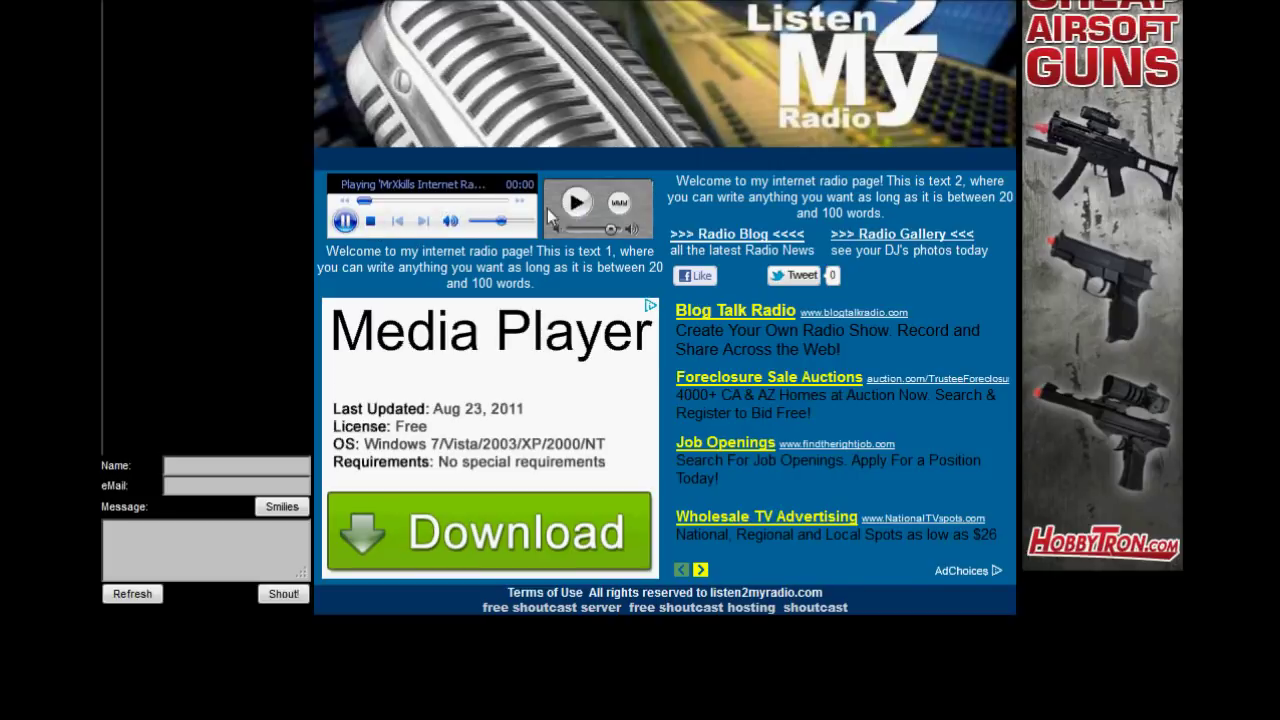
{"action": "left_click_drag", "start_coordinate": [503, 221], "coordinate": [561, 233]}
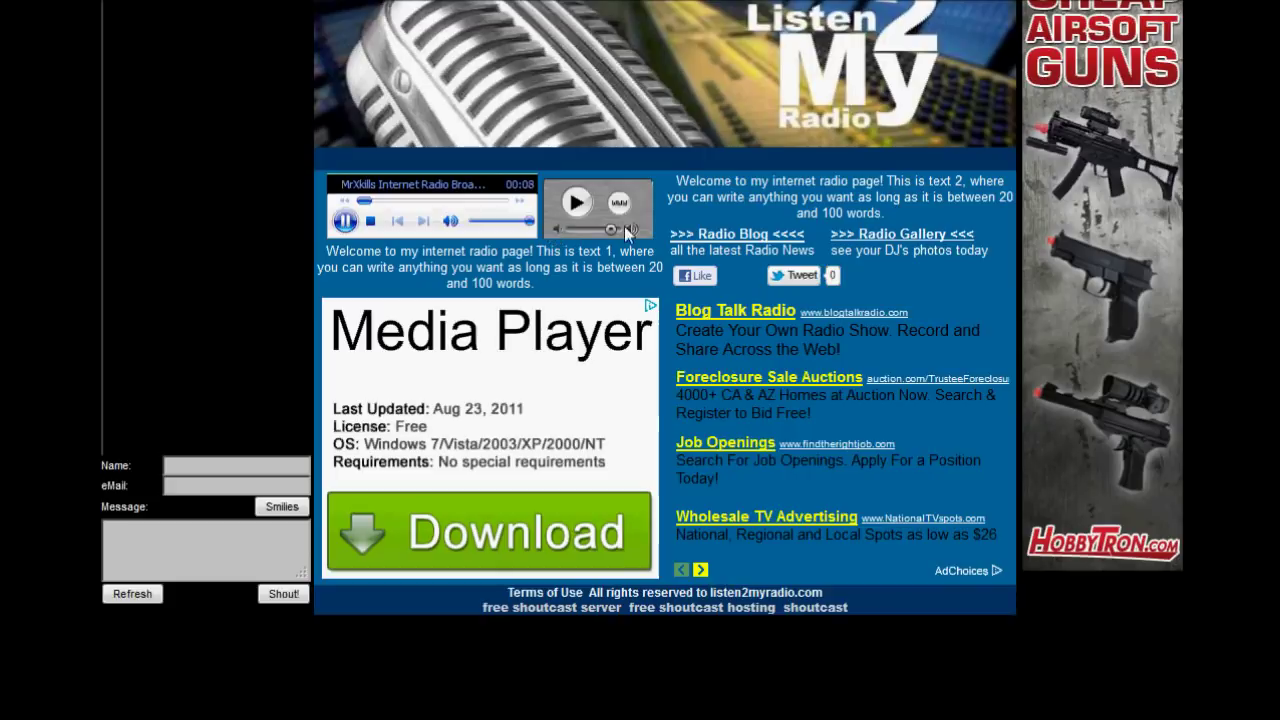
{"action": "left_click", "coordinate": [346, 222]}
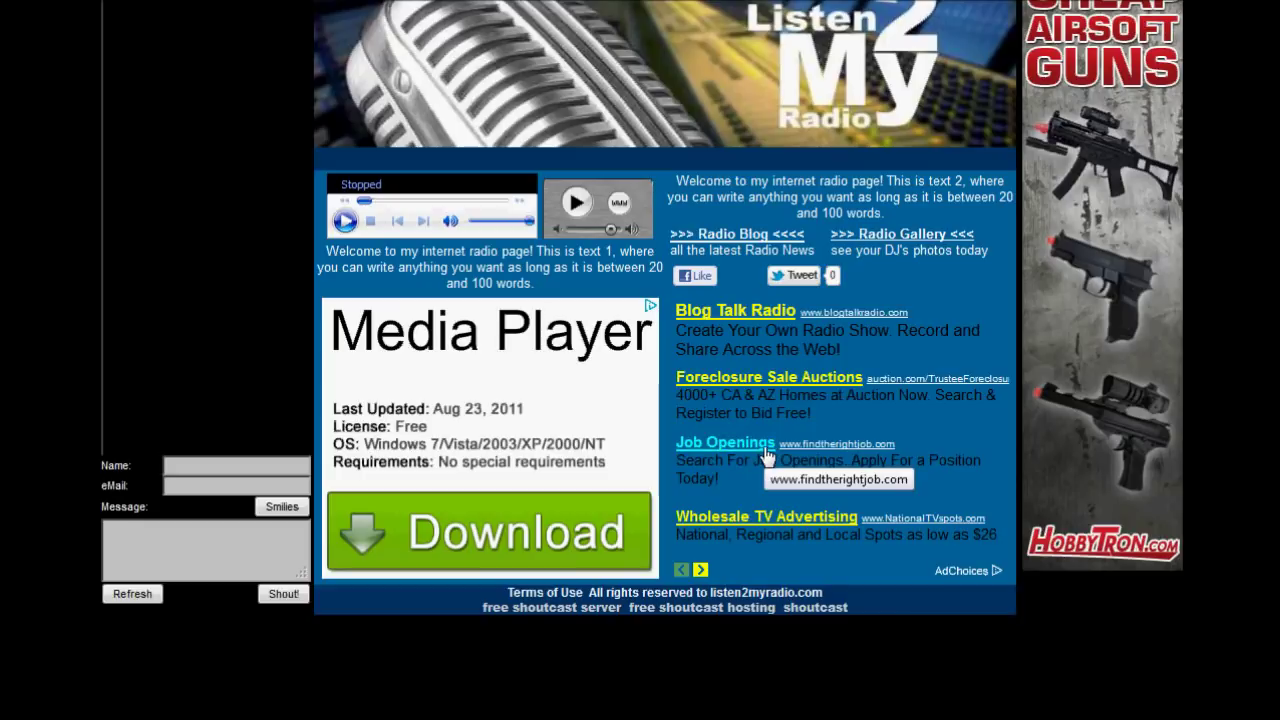
{"action": "left_click_drag", "start_coordinate": [722, 484], "coordinate": [679, 462]}
{"action": "left_click", "coordinate": [706, 476]}
{"action": "left_click", "coordinate": [721, 472]}
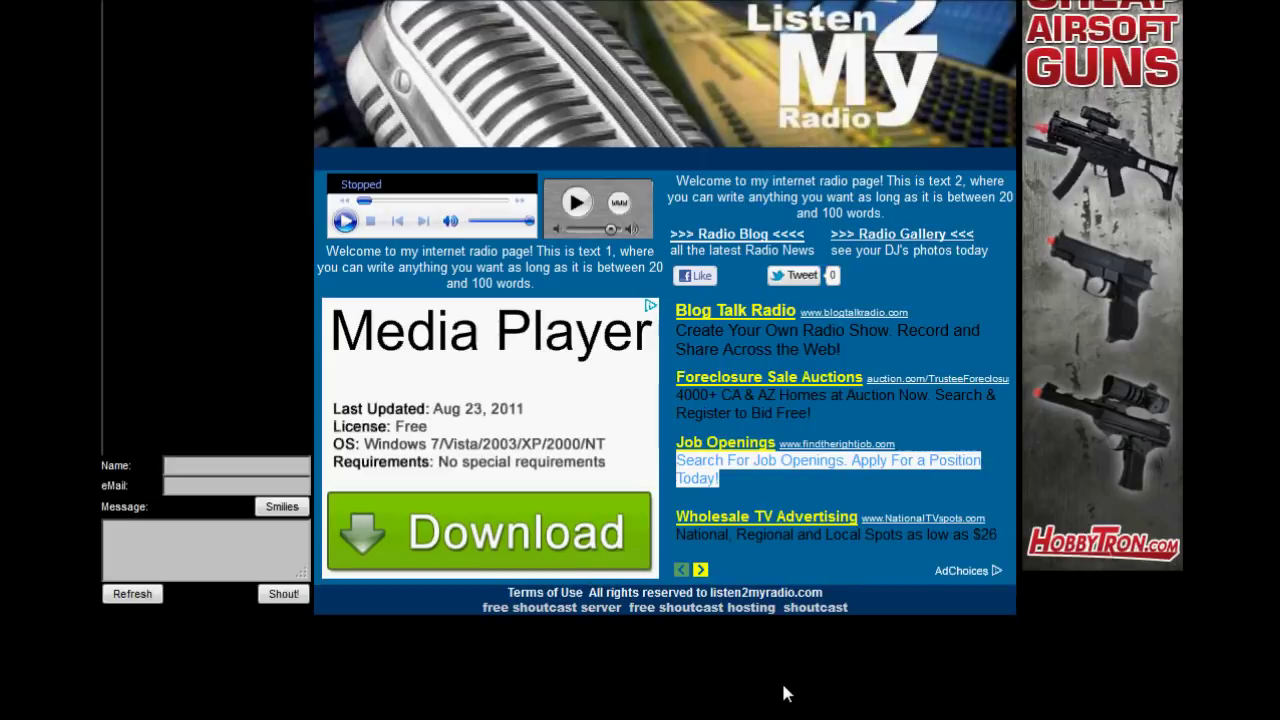
{"action": "left_click_drag", "start_coordinate": [736, 471], "coordinate": [679, 462]}
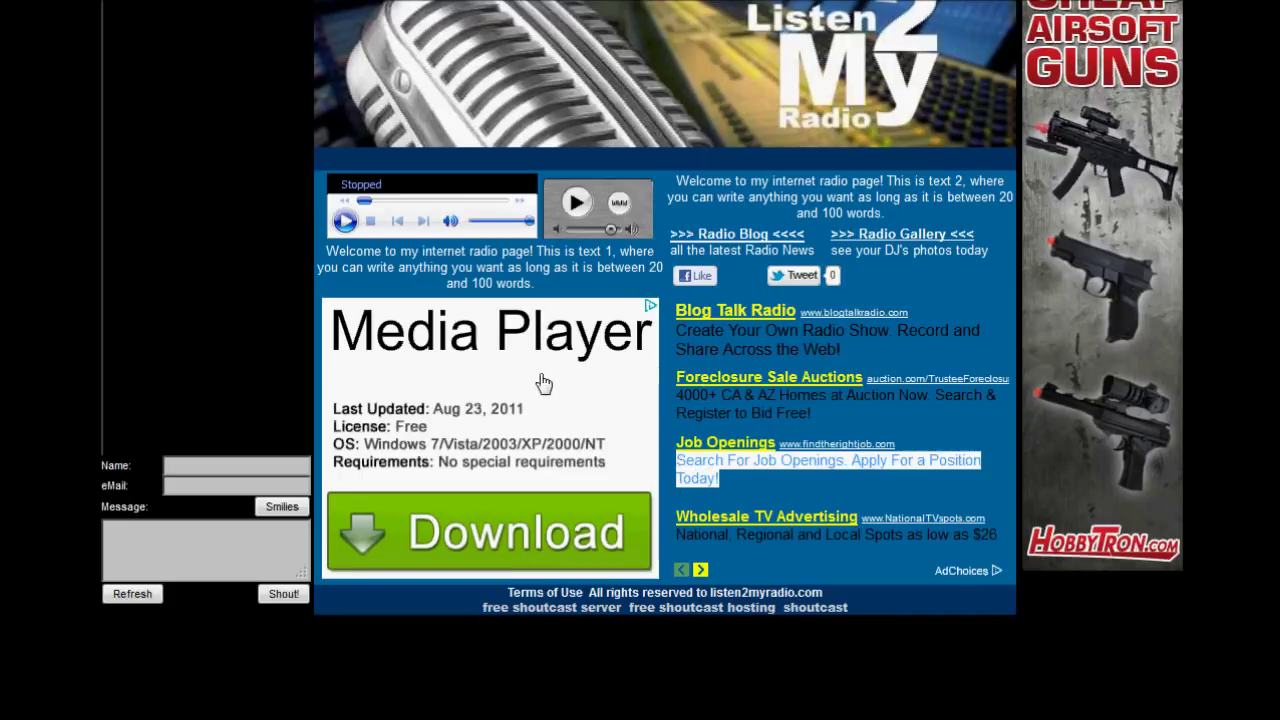